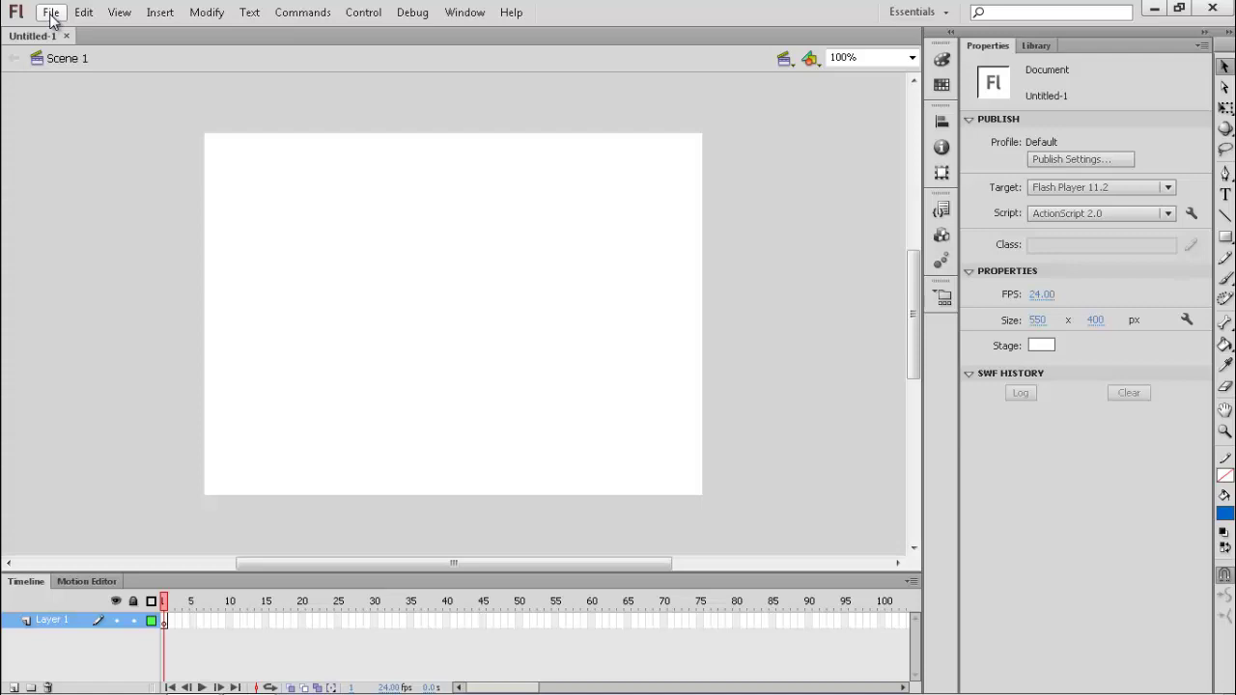
Import the Tulips picture from the Sample Pictures folder onto the stage
click(51, 13)
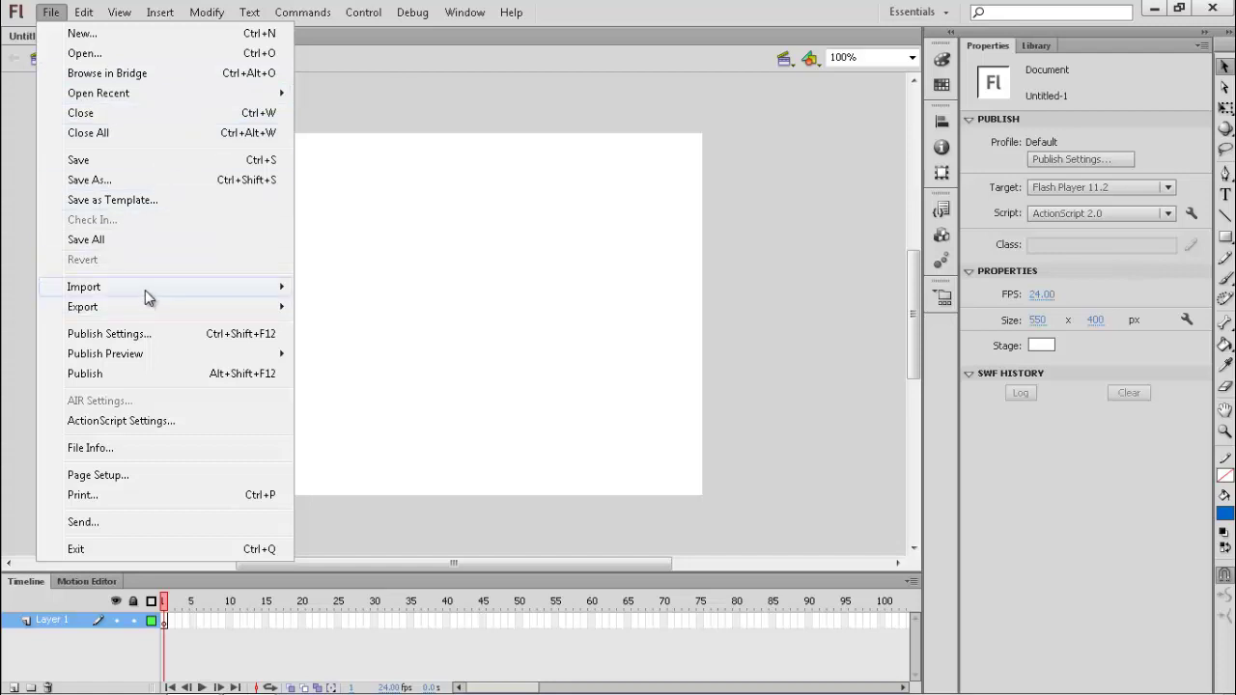
mouse_move(147, 297)
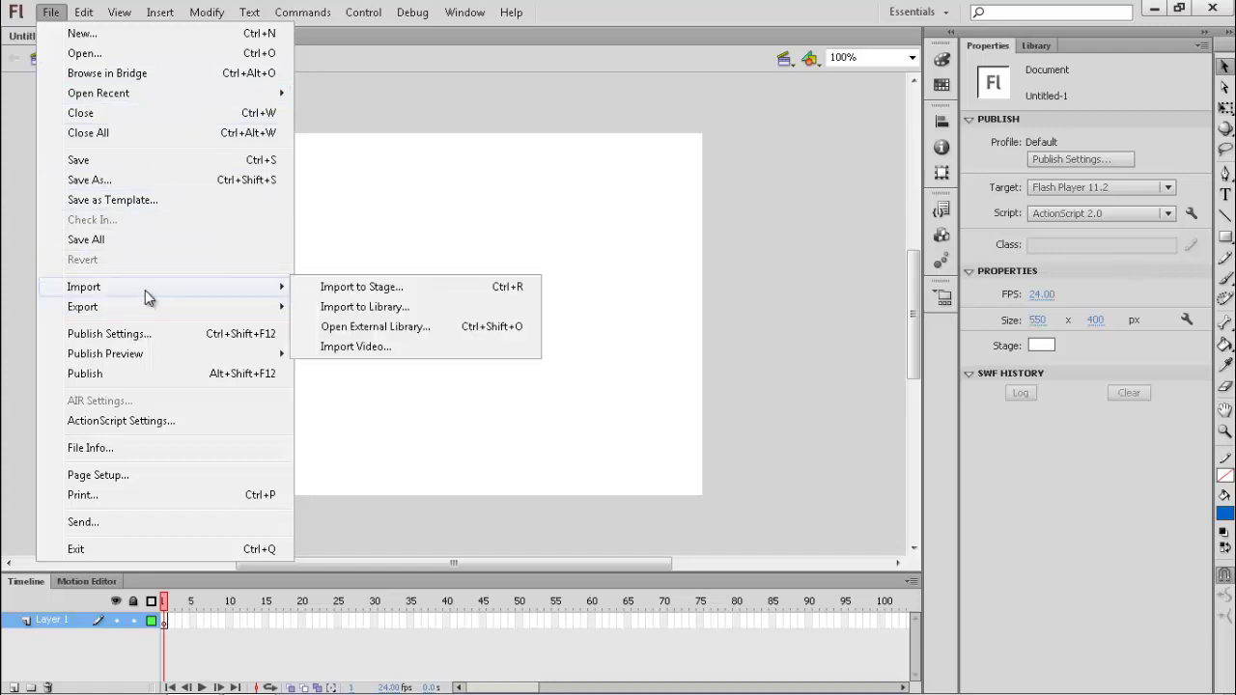
click(394, 289)
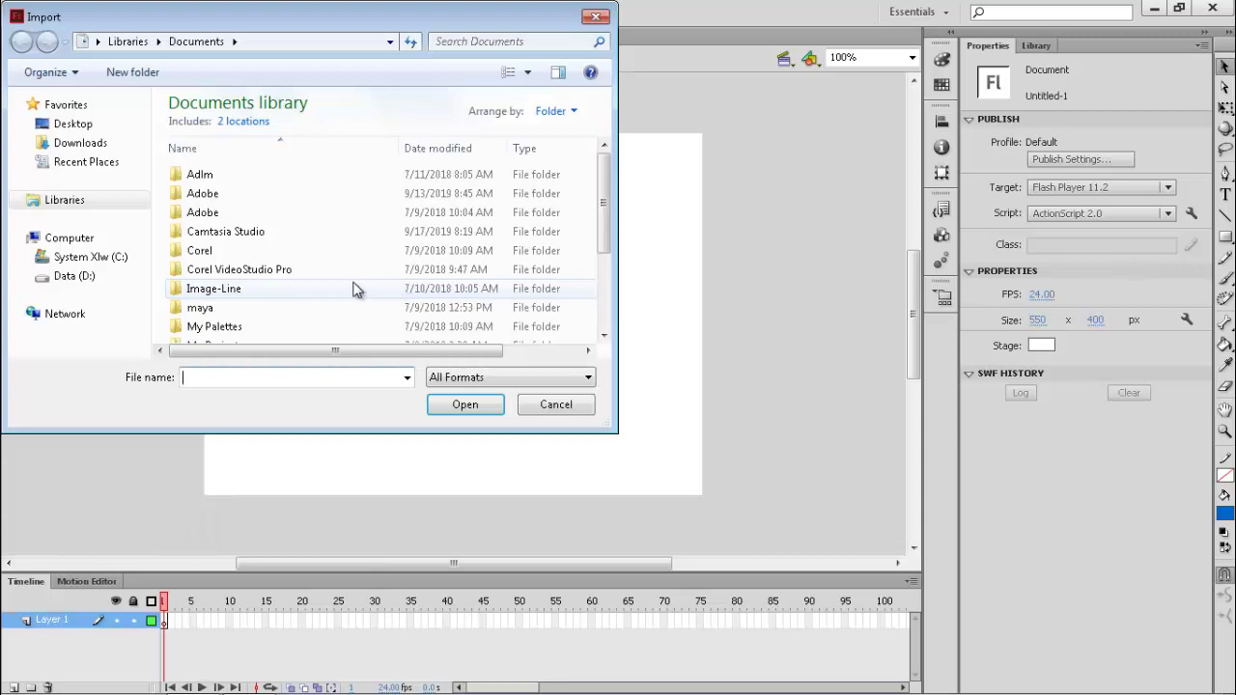
click(21, 200)
click(78, 278)
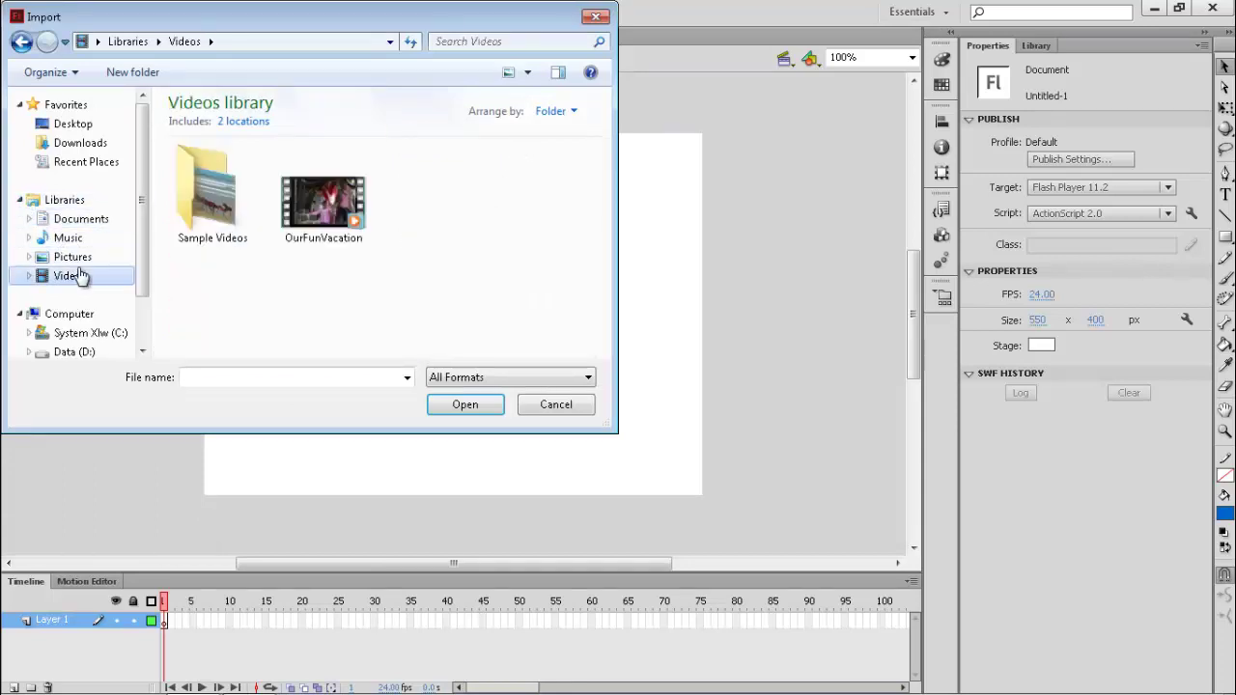
click(80, 258)
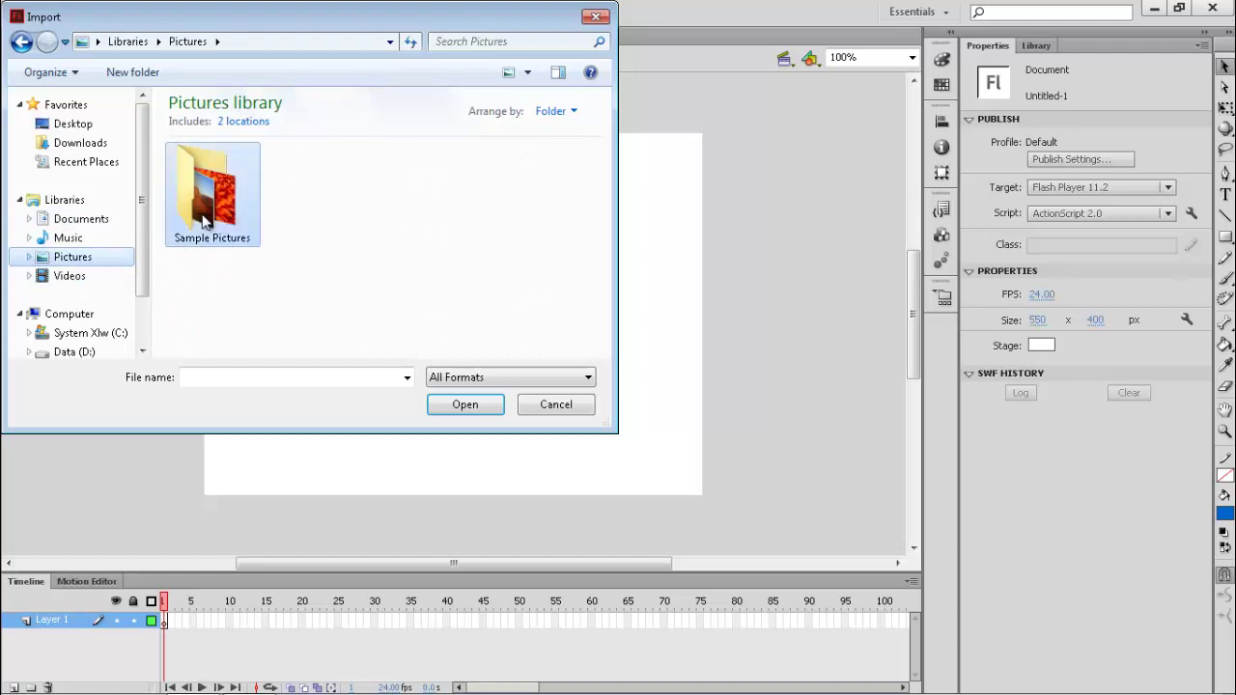
double_click(212, 203)
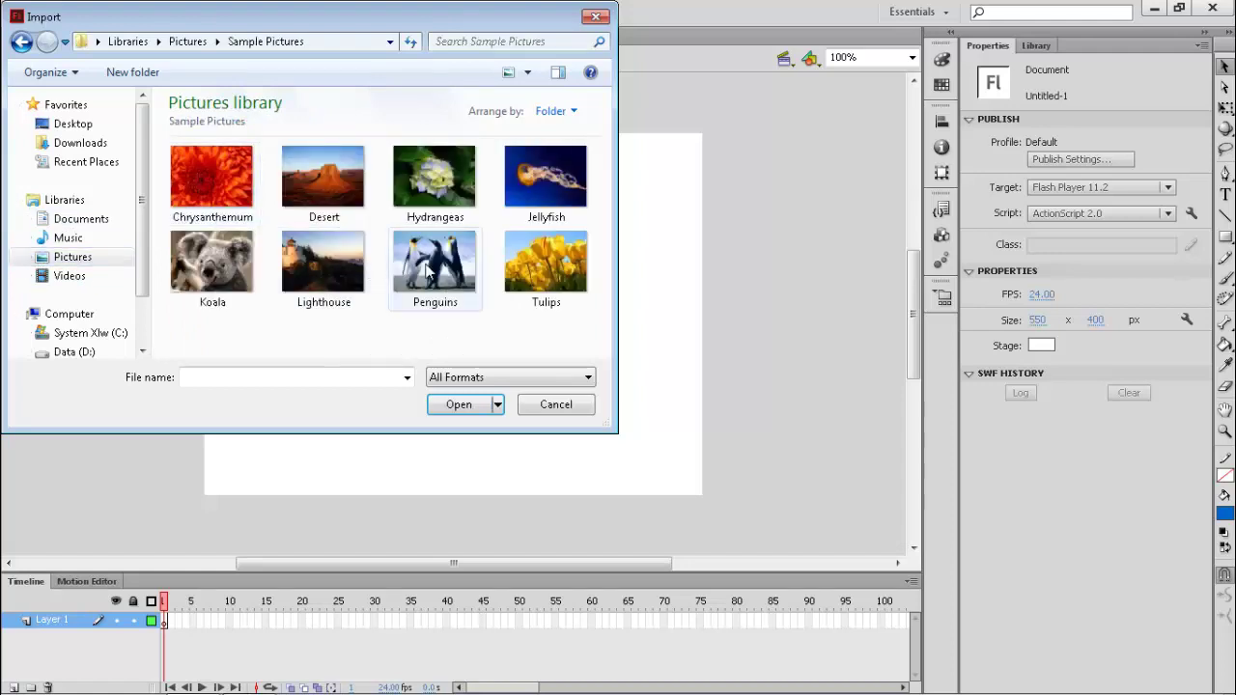
click(524, 276)
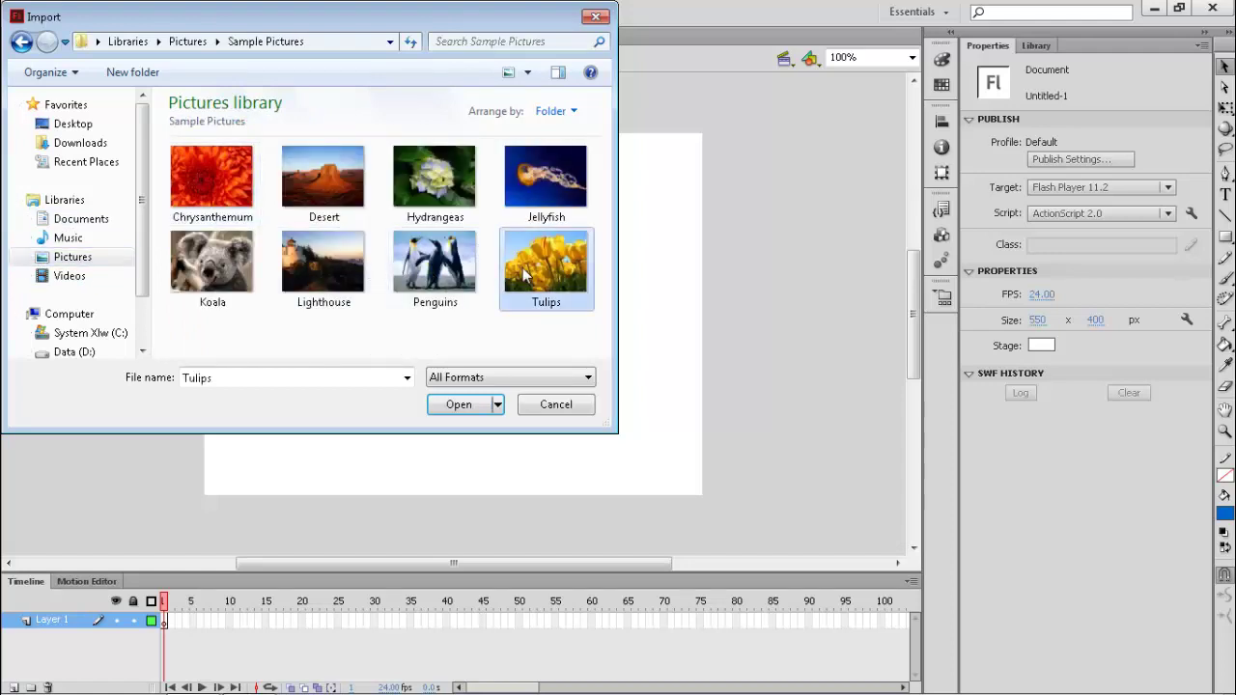
click(468, 409)
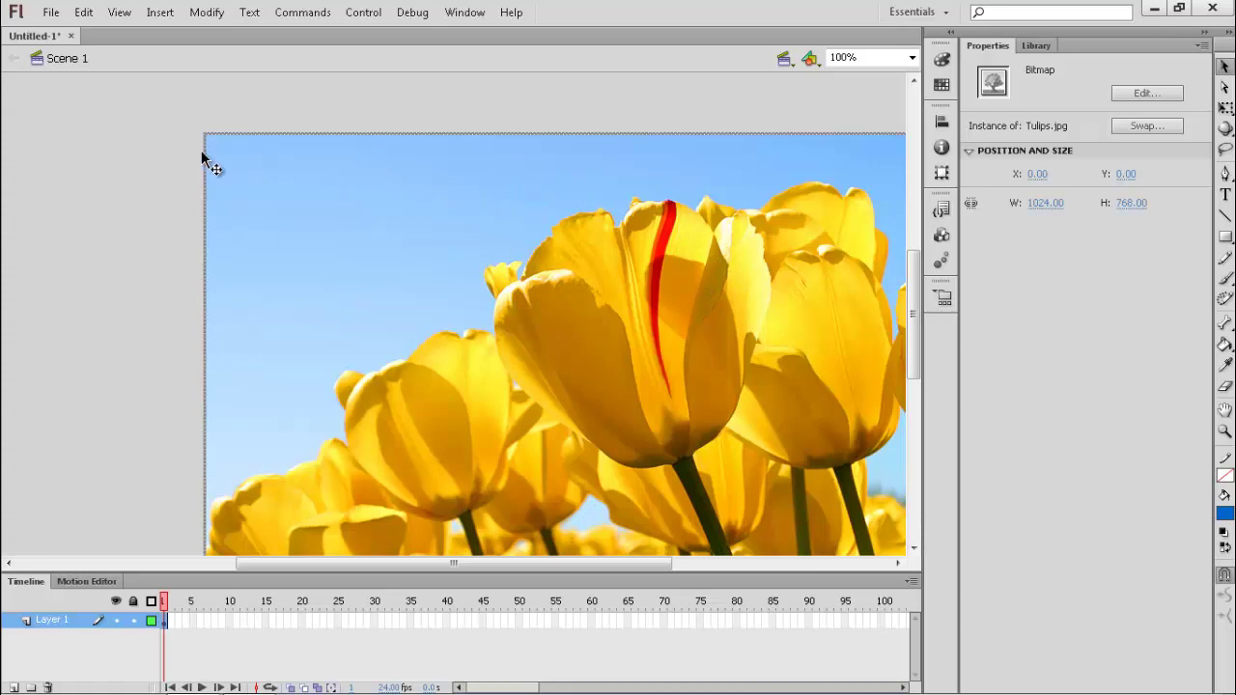
Try moving the tulip picture away from the stage's corner and return it to X 0, Y 0
drag(280, 196, 478, 377)
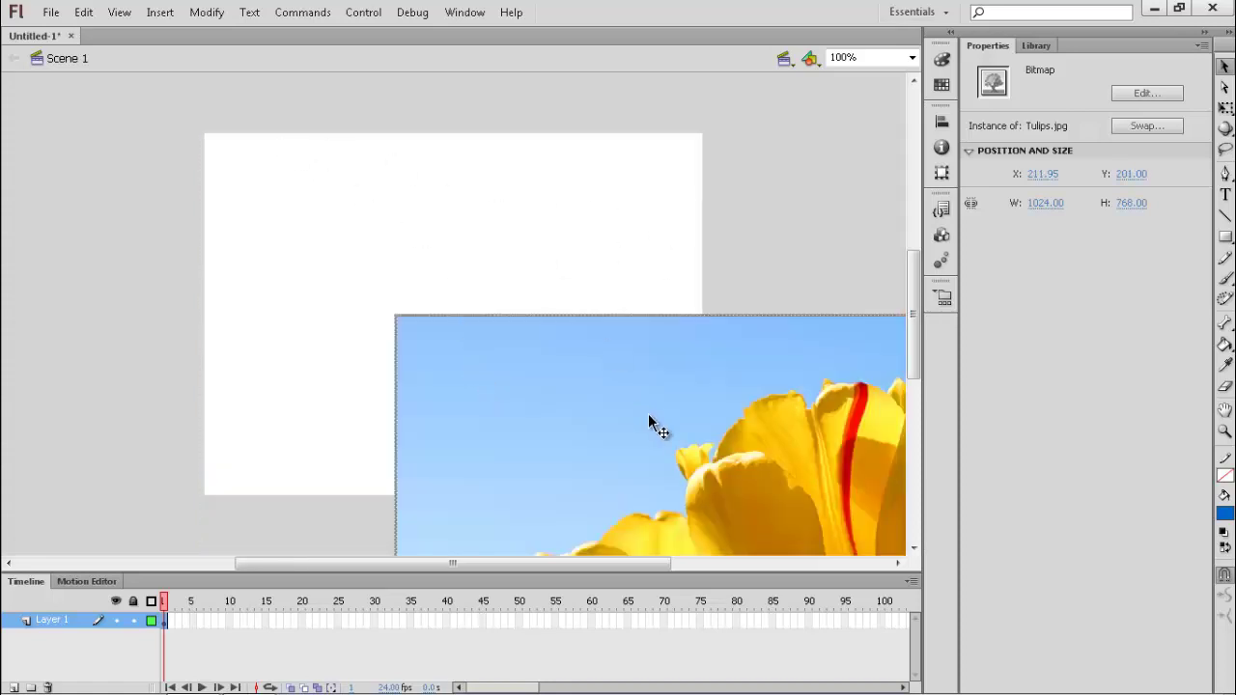
drag(648, 415, 454, 232)
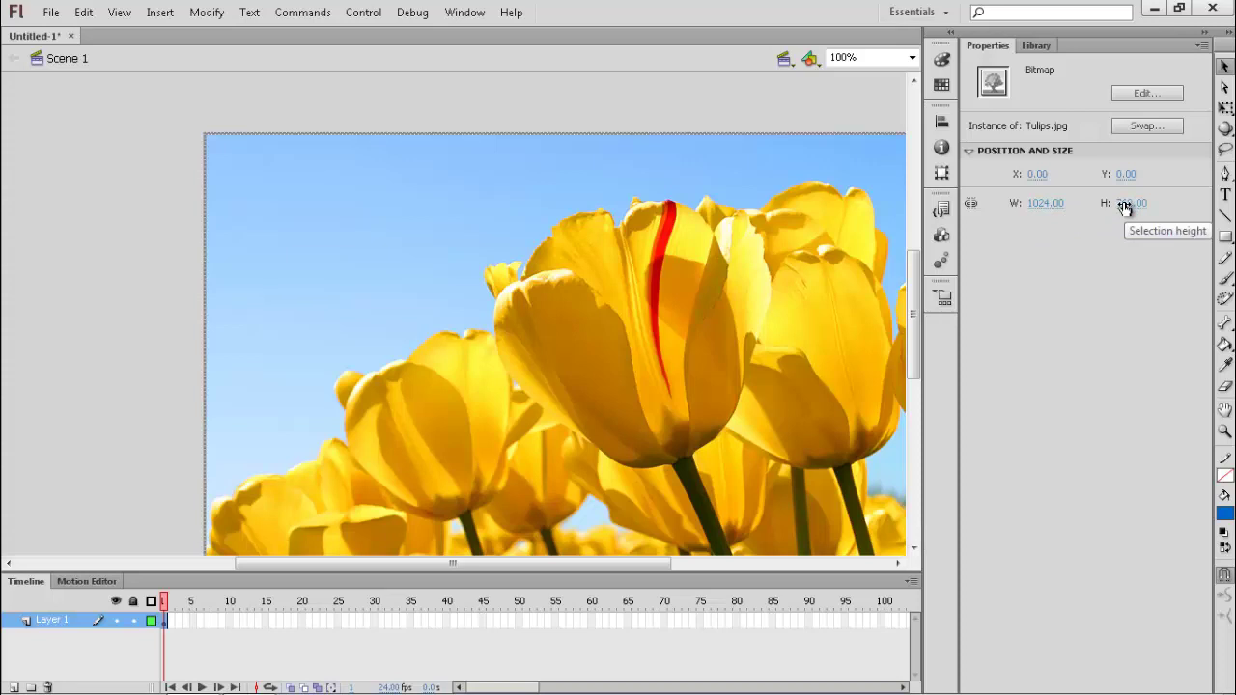
click(138, 230)
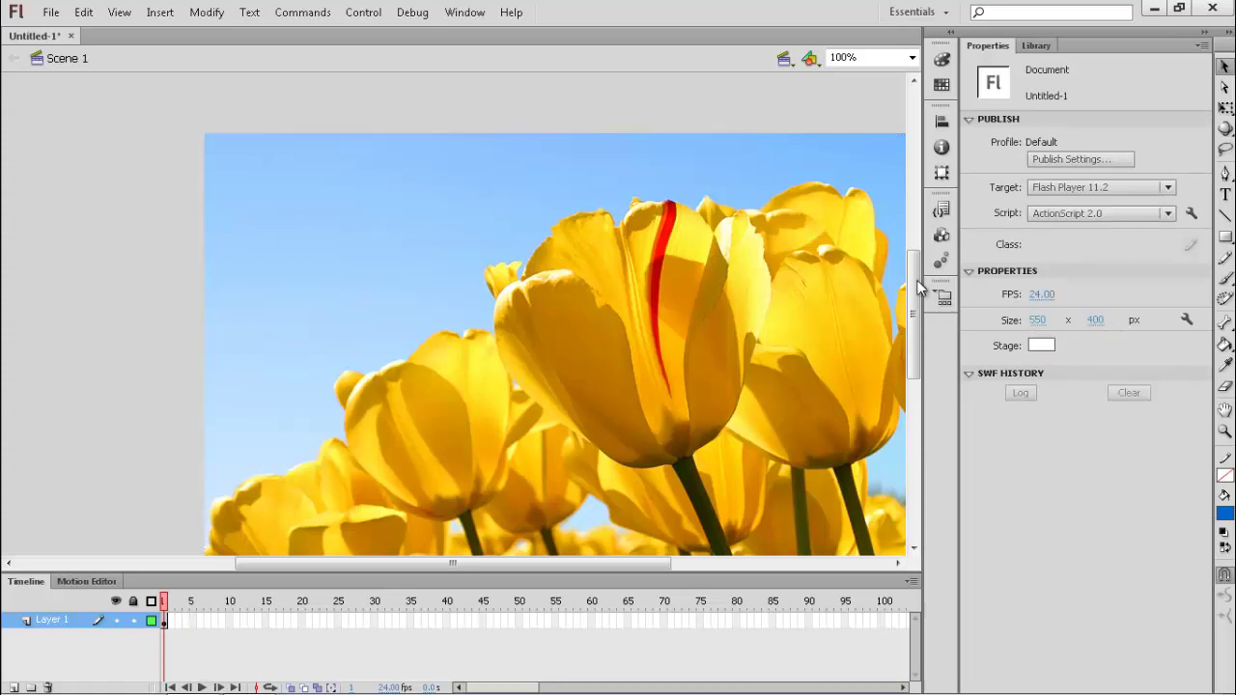
Resize the tulip picture to 550 px wide and 400 px high to match the stage
click(441, 201)
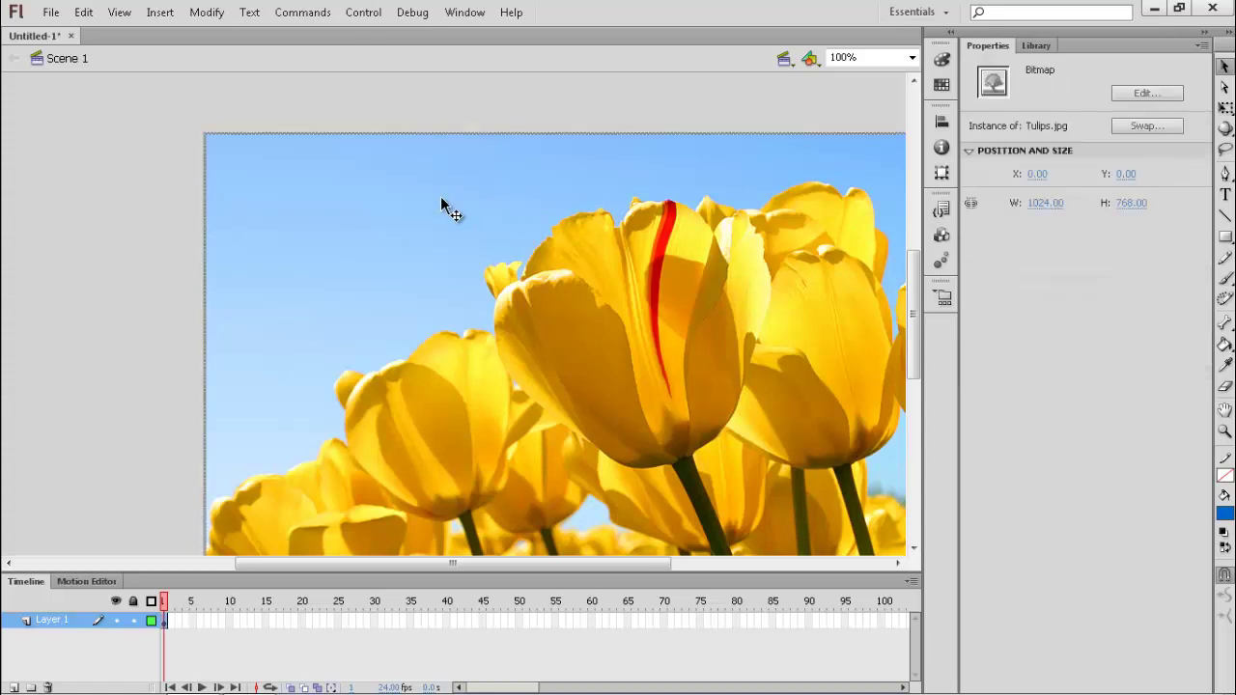
click(1043, 210)
text(550)
click(1128, 204)
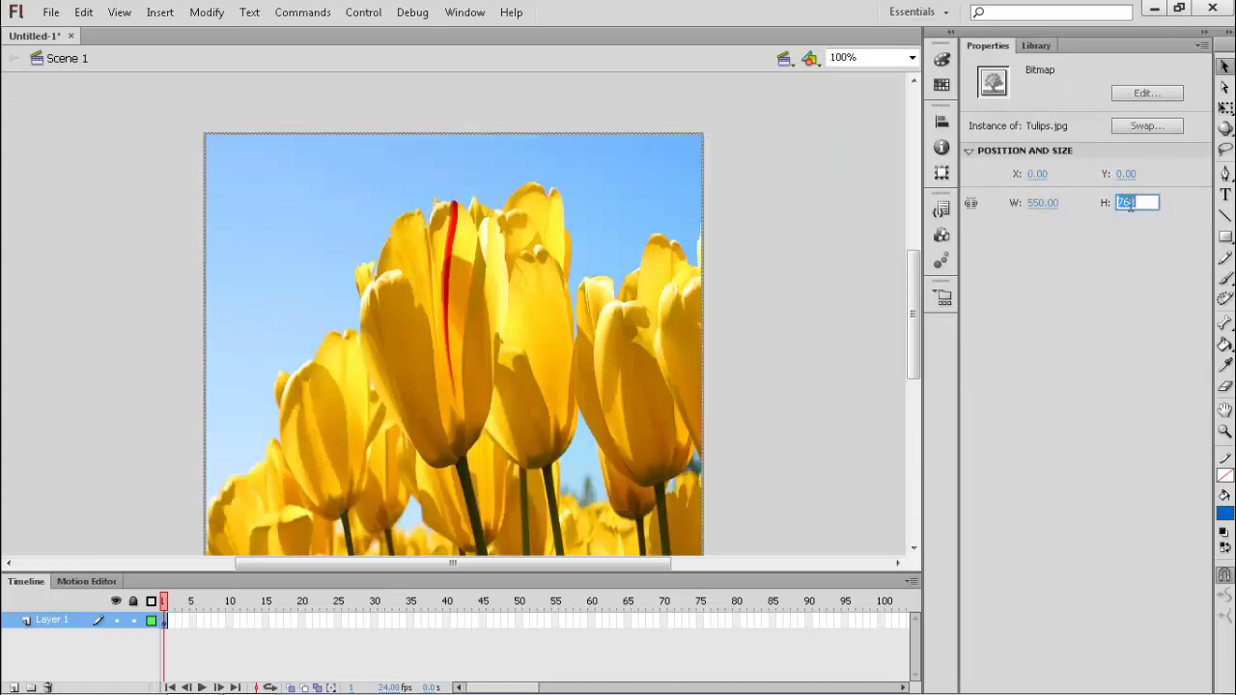
text(400)
key(Return)
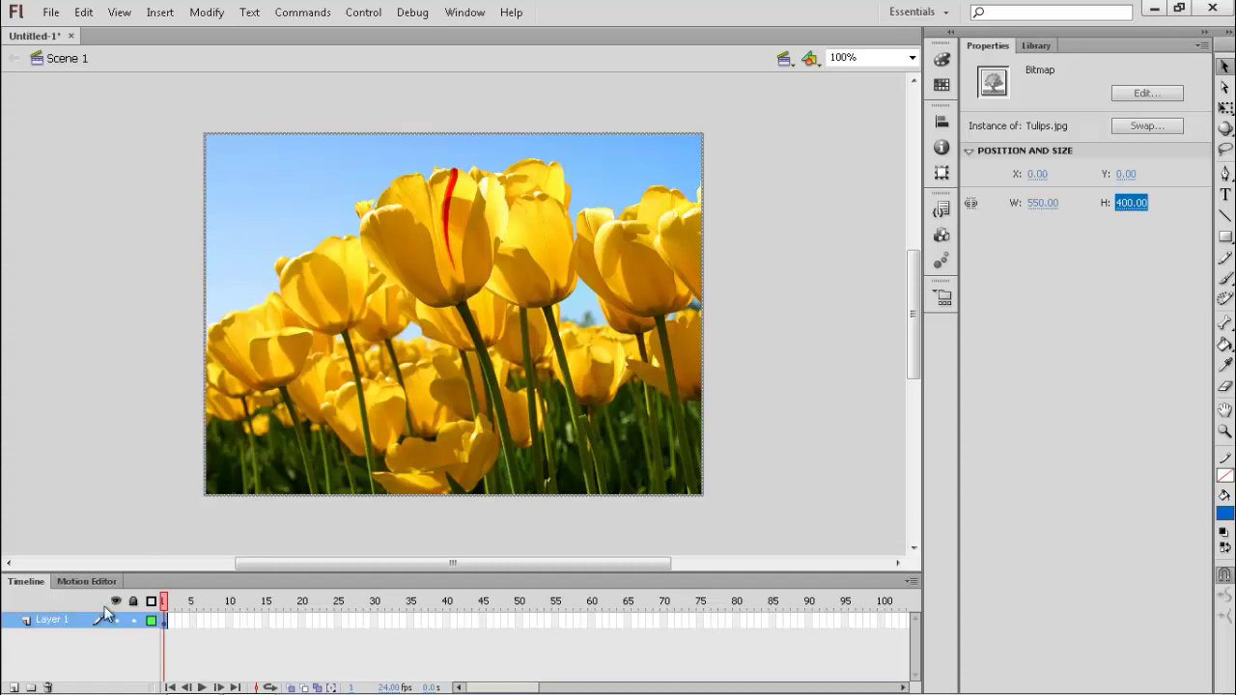
Add a new layer above the picture and draw a borderless blue circle about 279 px across with the Oval tool
click(13, 687)
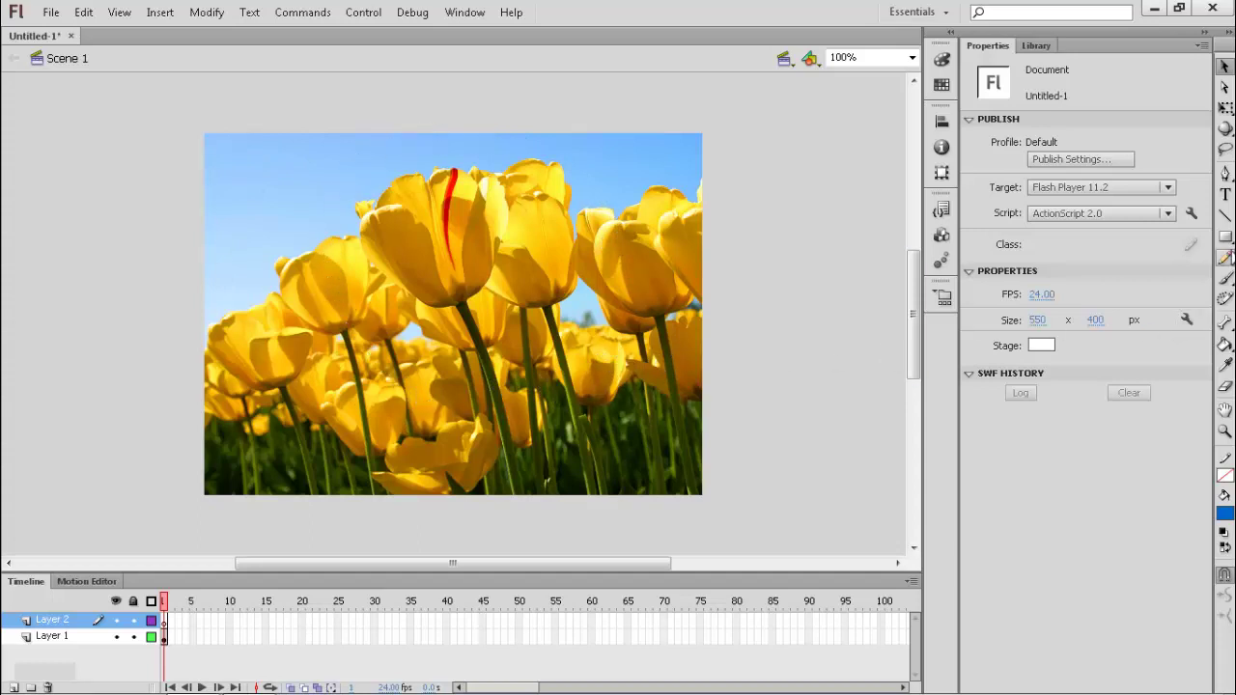
click(1228, 240)
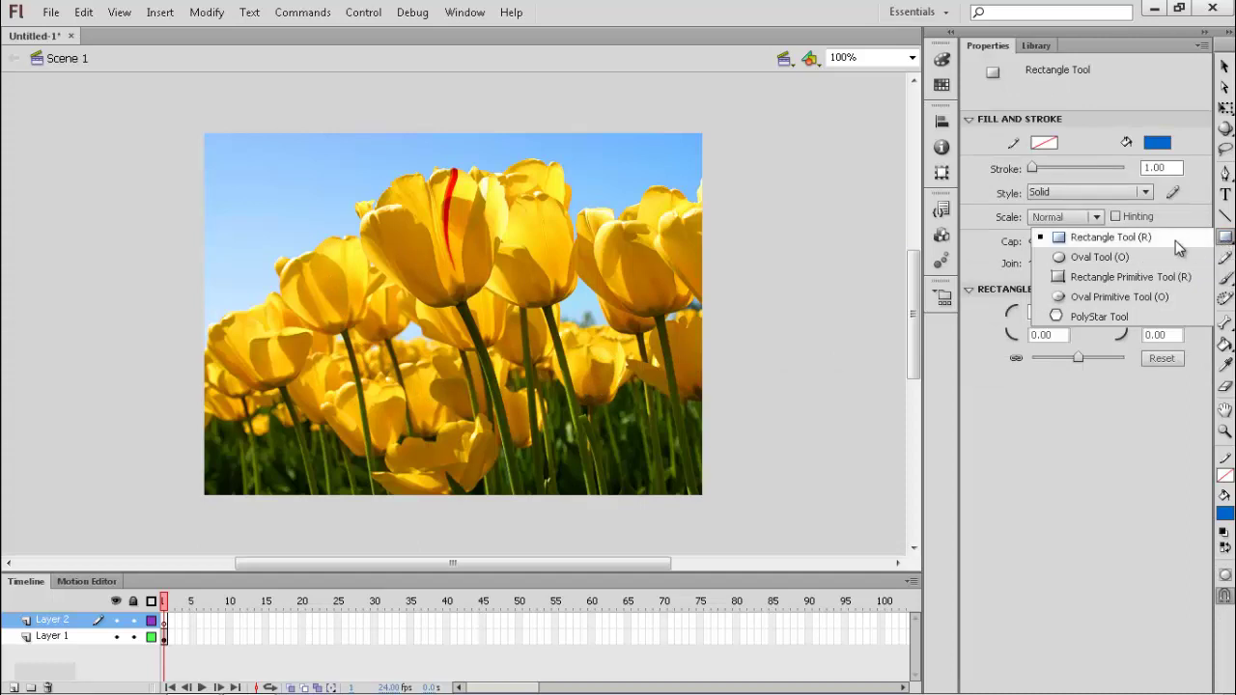
click(1131, 259)
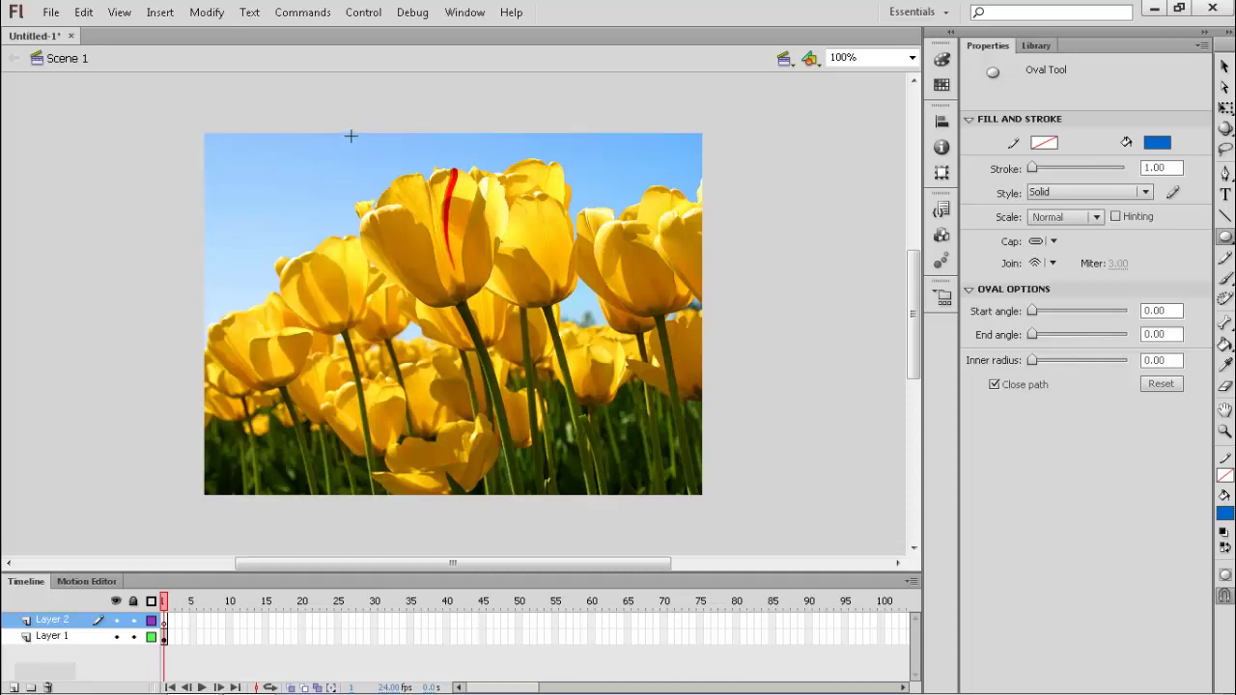
drag(352, 137, 556, 388)
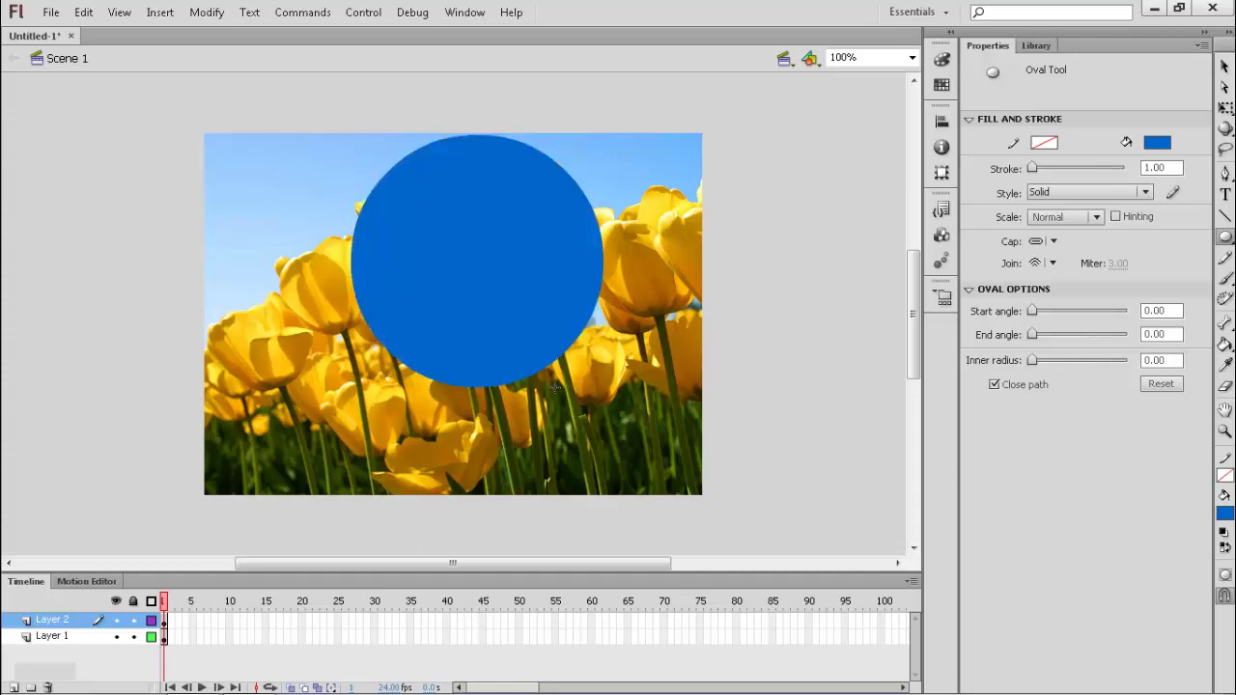
Resize the blue circle to about 273 by 264 px and place it over the central tulips at about X 160, Y 0
click(1225, 66)
click(446, 229)
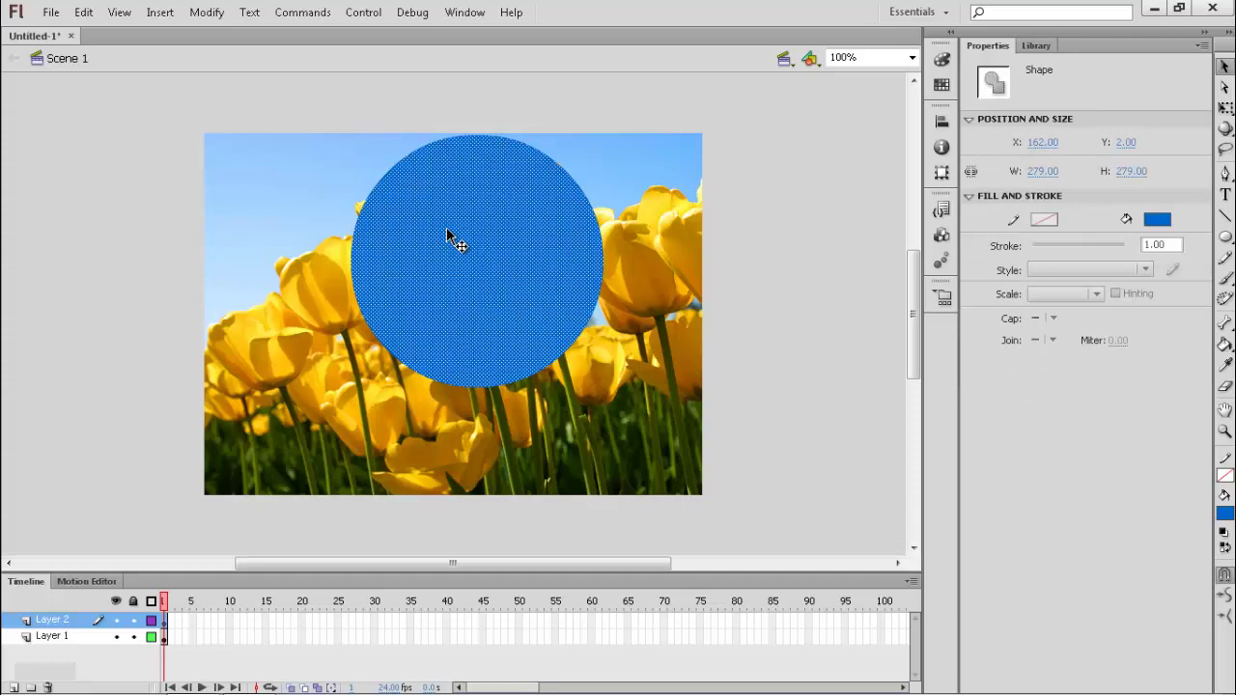
drag(450, 233, 438, 216)
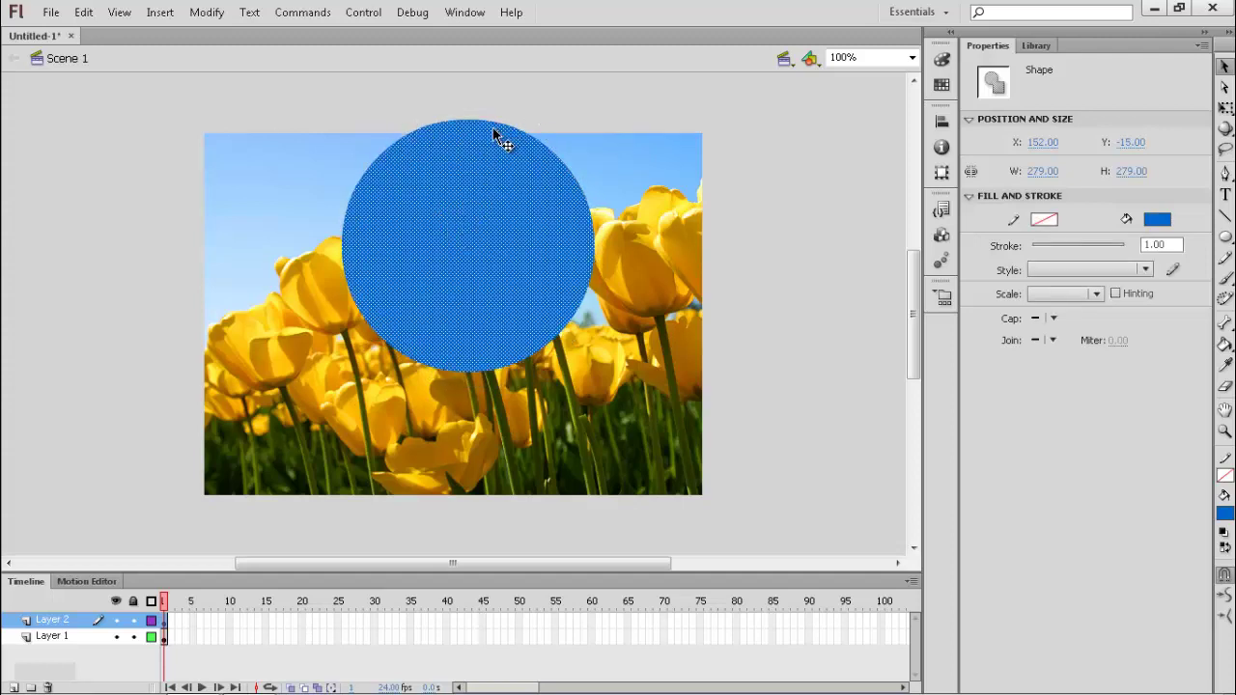
click(1225, 107)
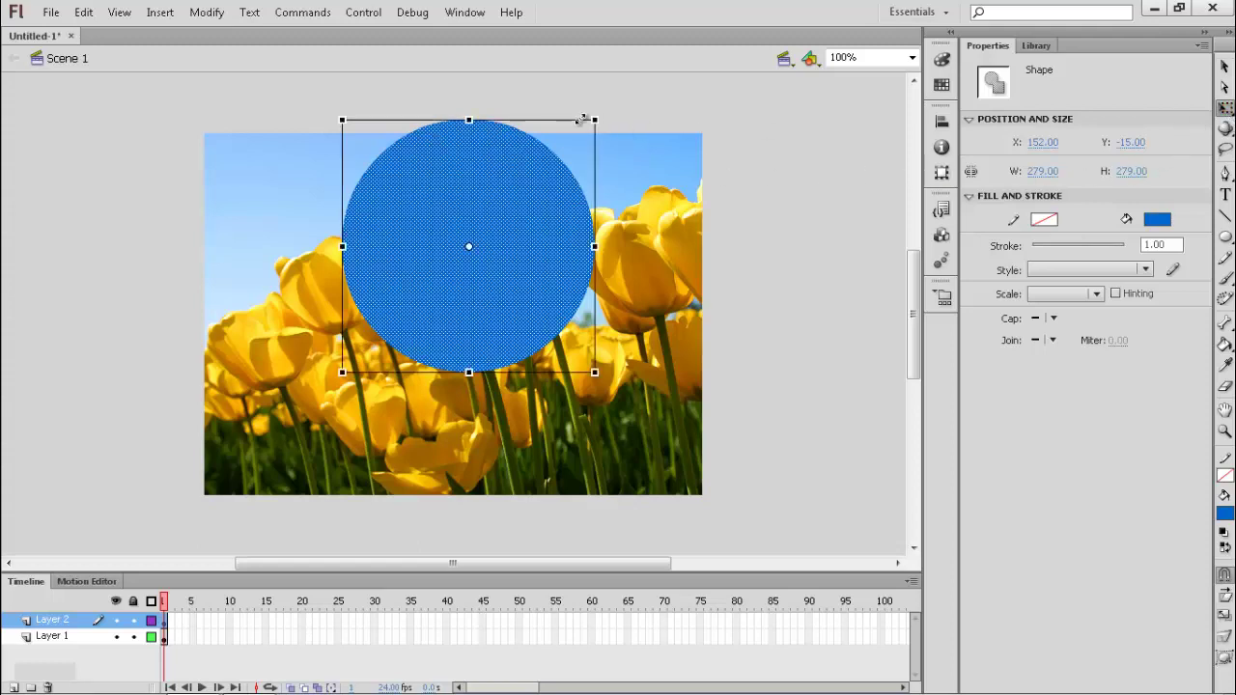
drag(469, 122, 469, 133)
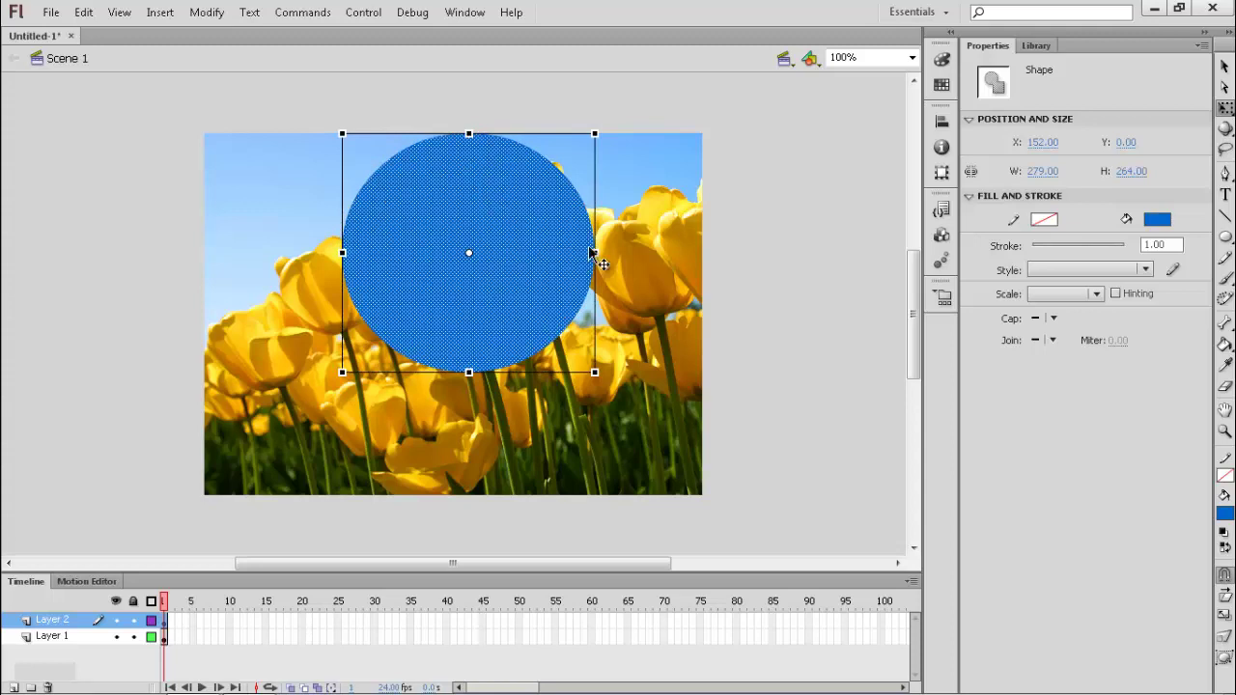
drag(596, 253, 590, 253)
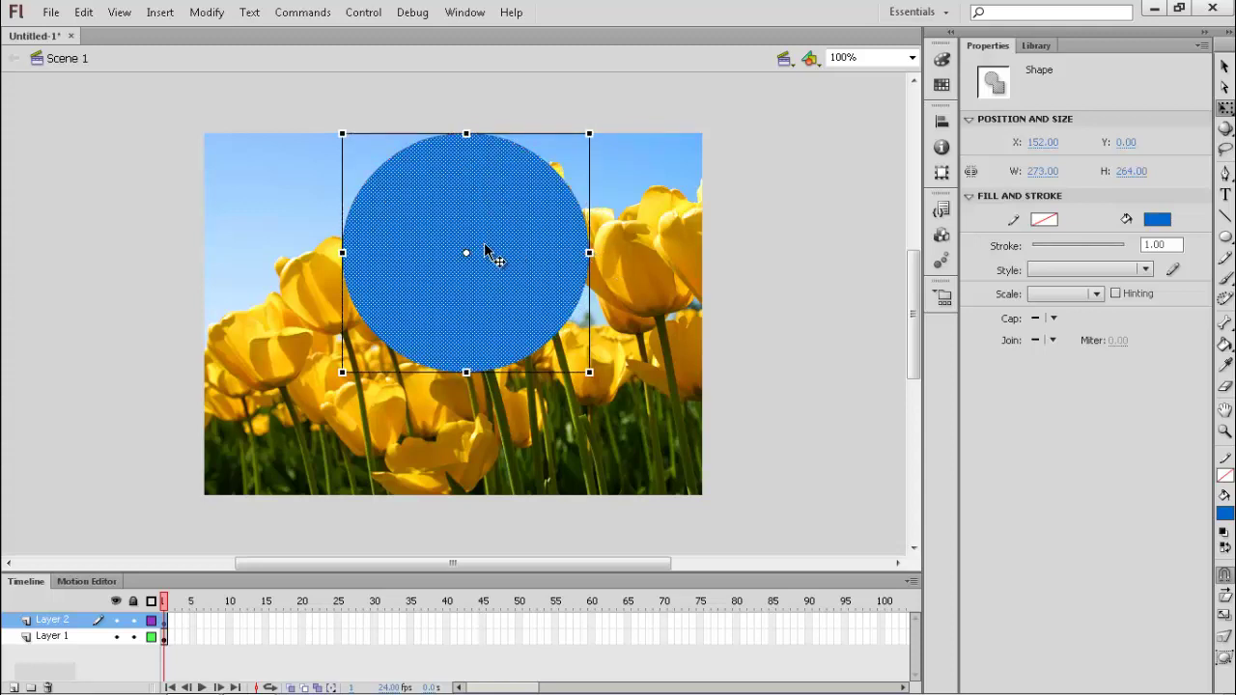
drag(486, 254, 493, 249)
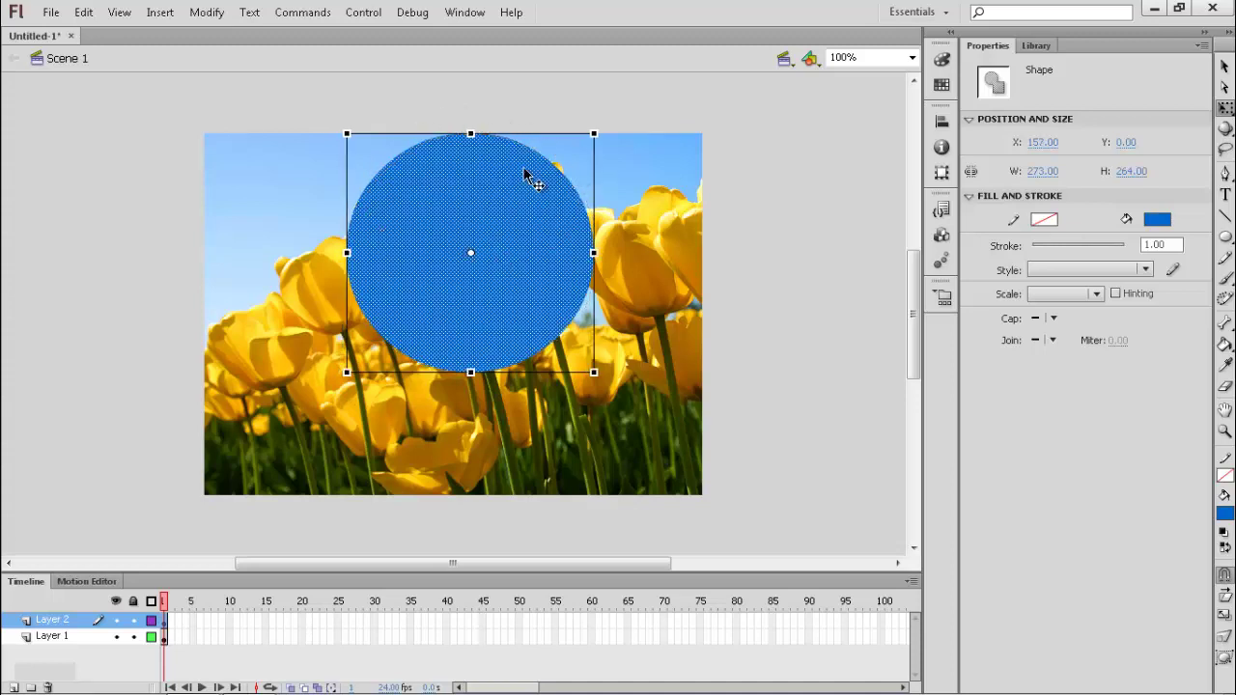
drag(513, 229, 508, 227)
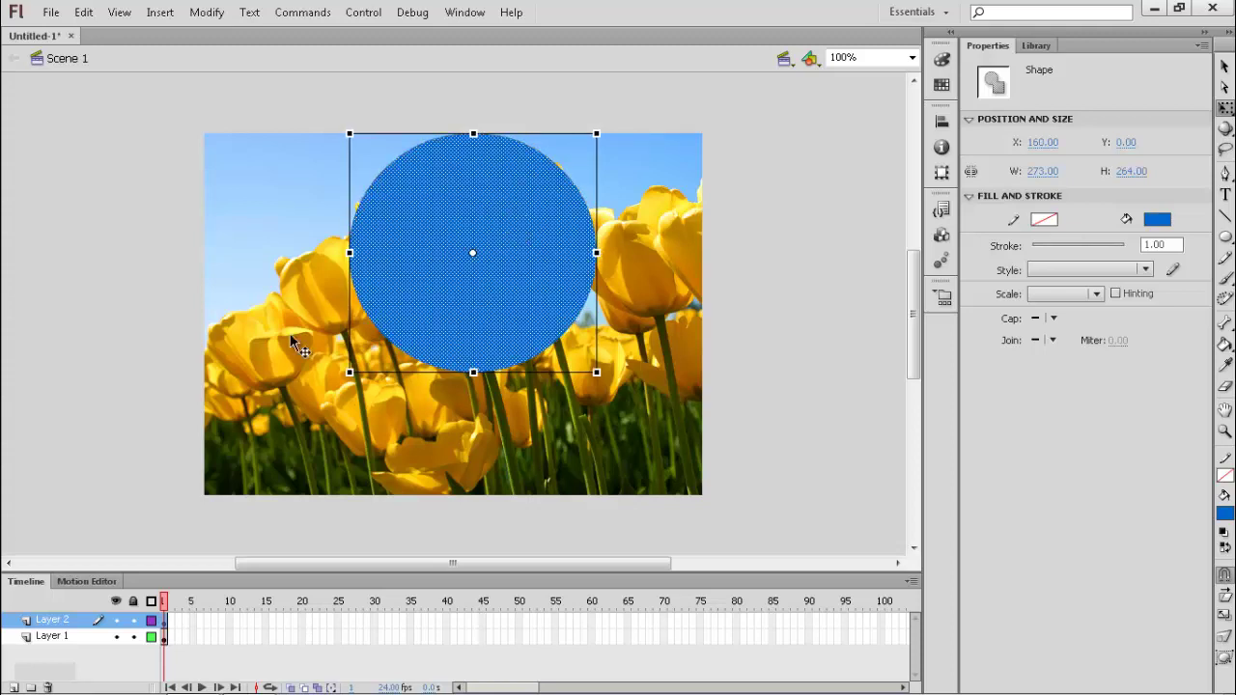
Turn Layer 2 into a mask so the circle crops the tulip picture on Layer 1
right_click(50, 625)
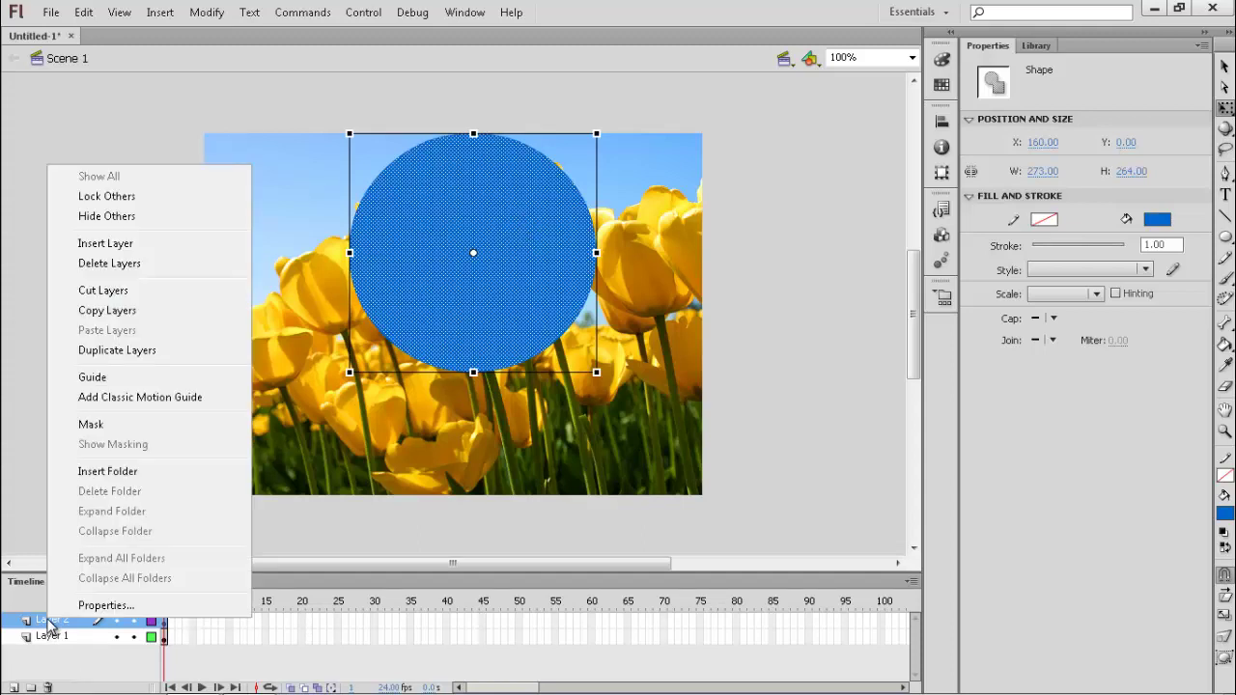
click(132, 425)
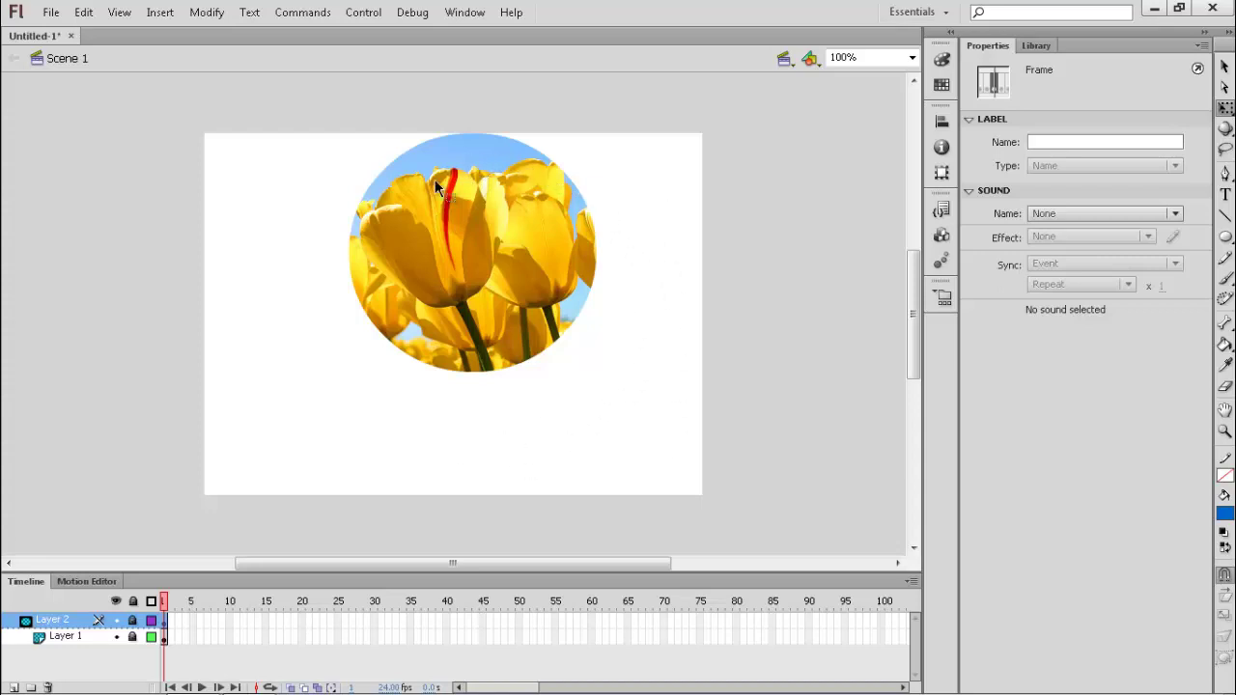
Turn off the mask on Layer 2 and unlock both layers for editing
right_click(58, 625)
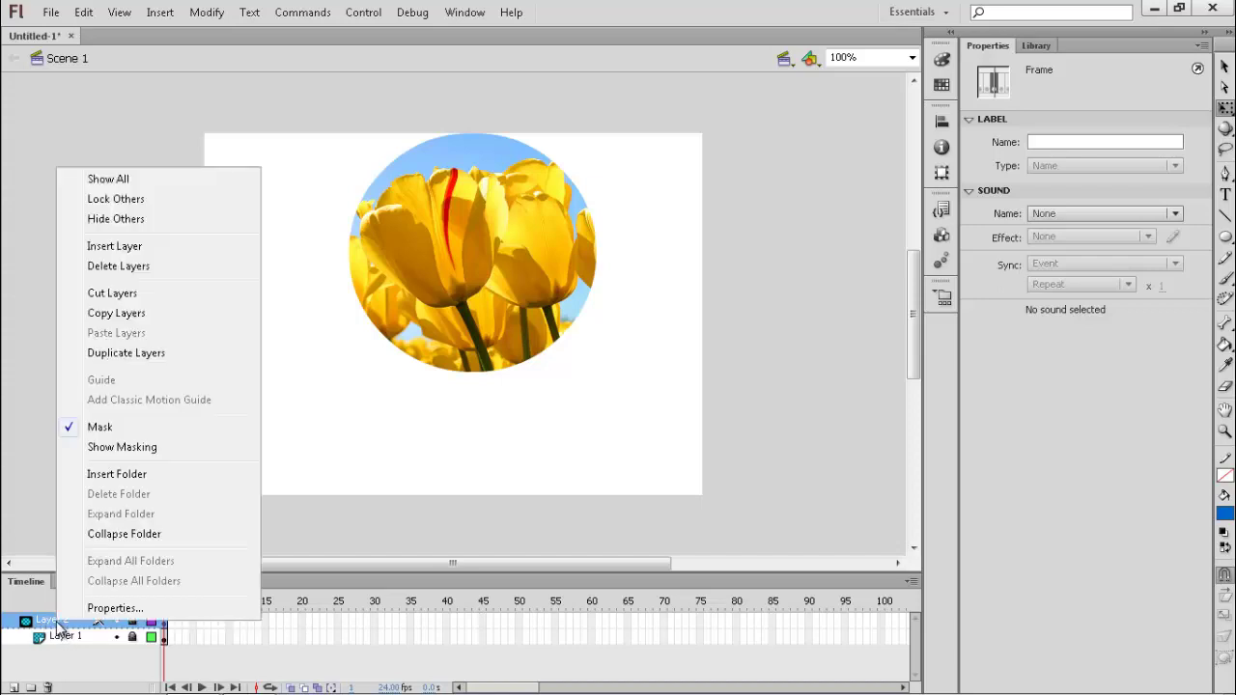
click(111, 427)
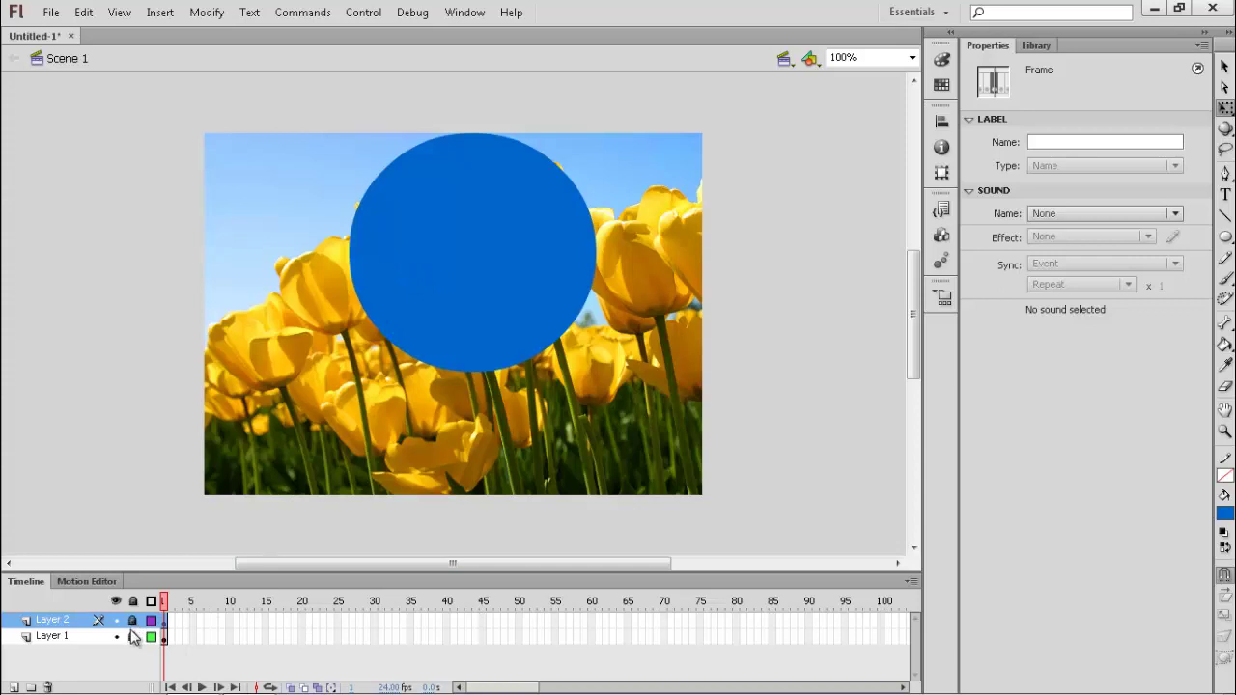
drag(463, 222, 552, 253)
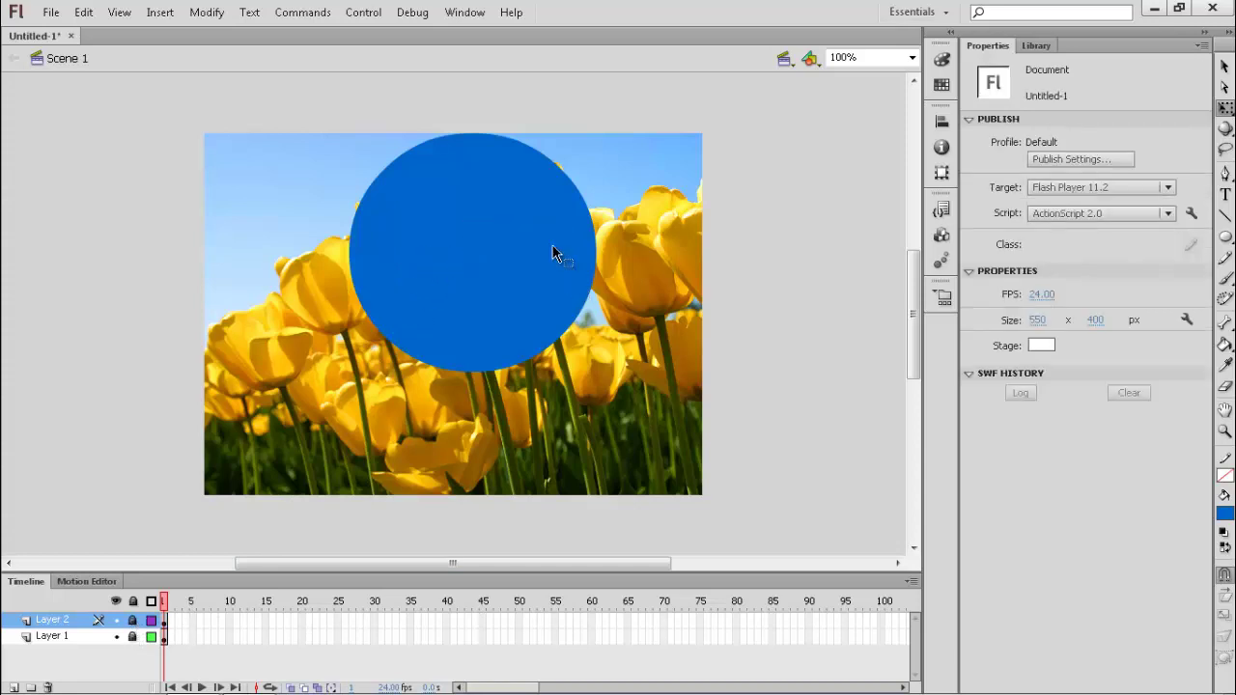
click(133, 620)
click(133, 637)
click(133, 620)
click(133, 637)
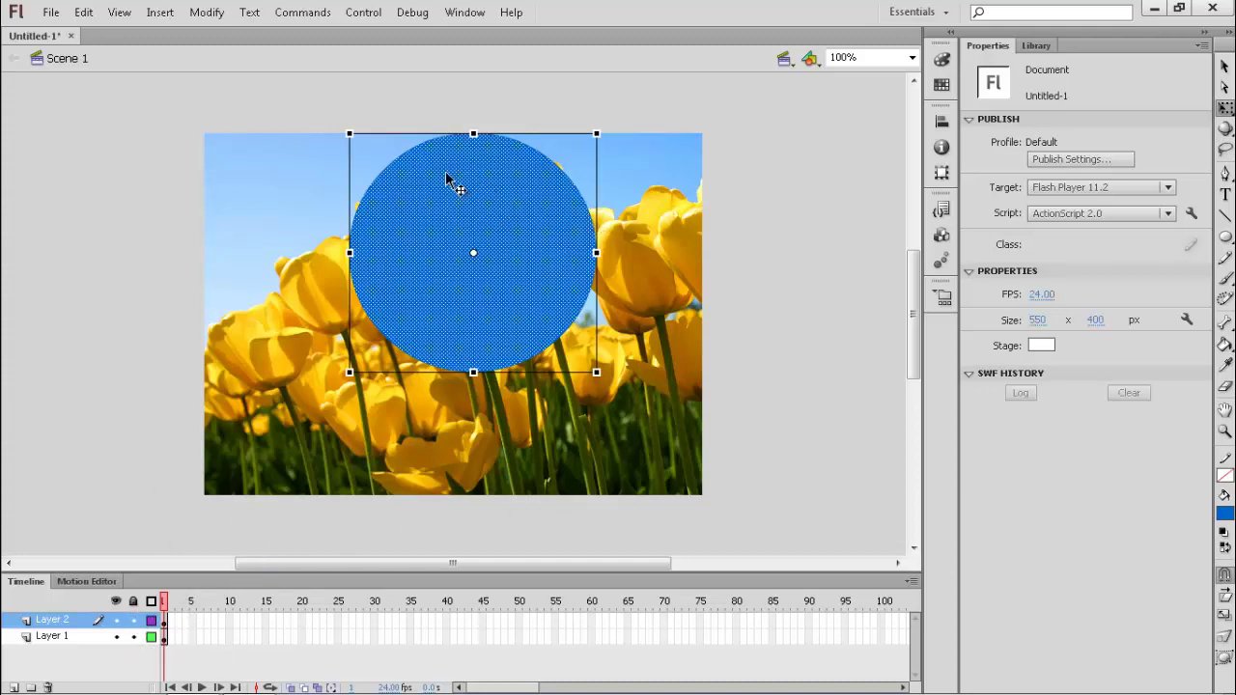
Shrink the blue circle to about 198 by 199 px and shift it to about X 128, Y 12
drag(597, 133, 528, 193)
drag(469, 310, 450, 264)
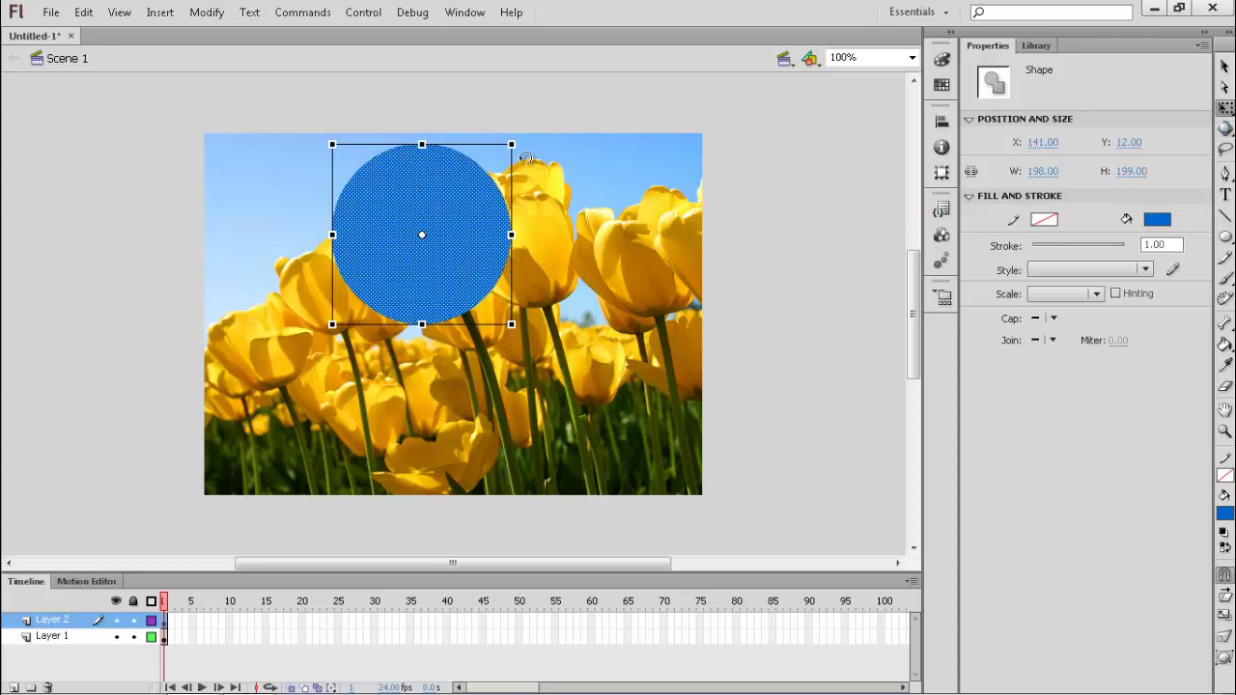
key(Left)
key(Left)
key(Left)
key(shift+Left)
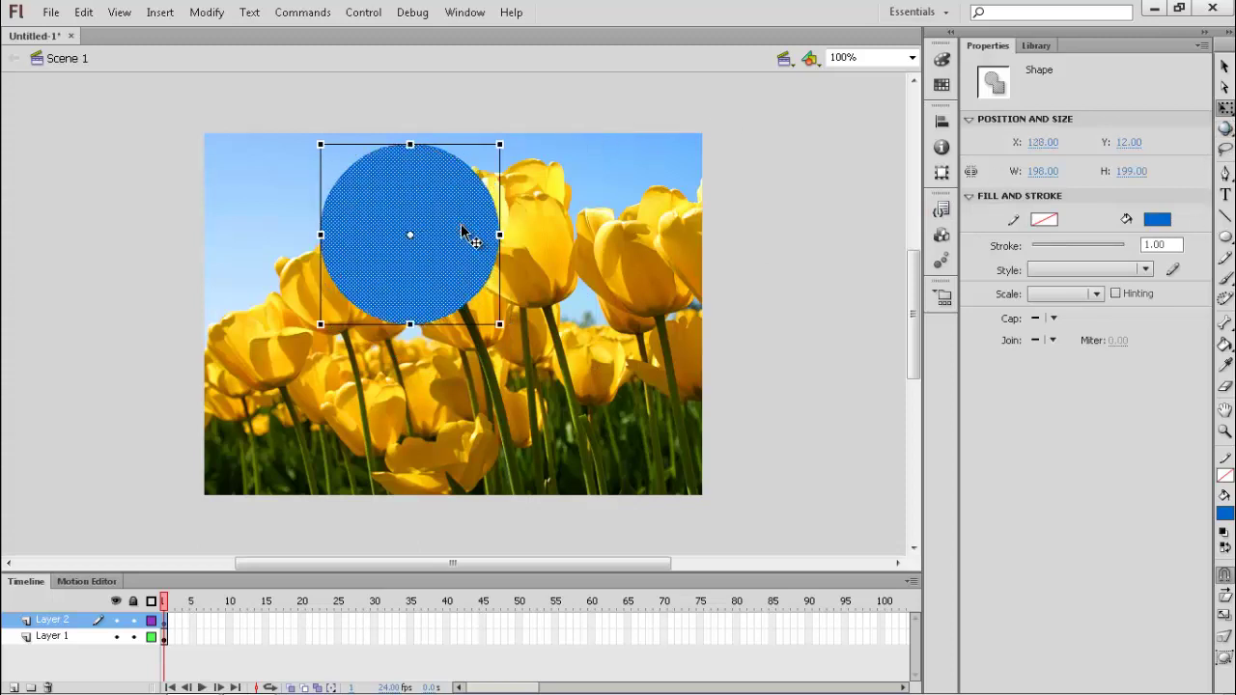
Draw a second blue circle about 215 px tall on Layer 2, overlapping the right side of the first circle
click(1225, 237)
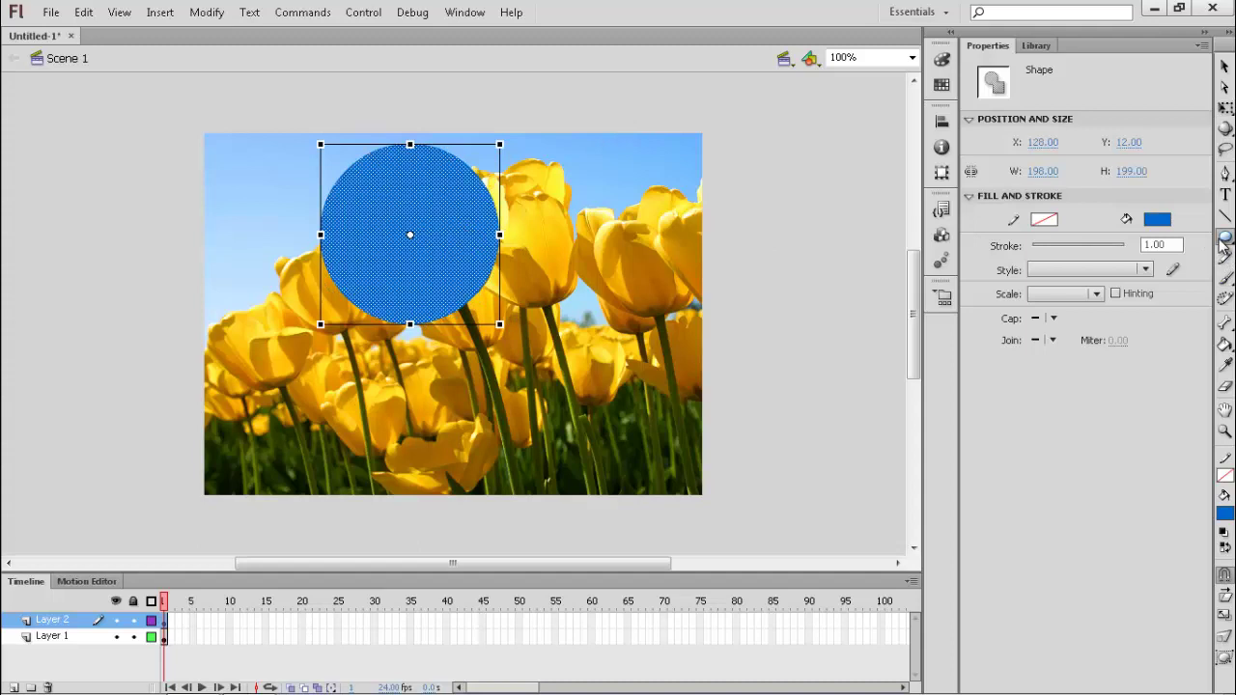
click(1091, 256)
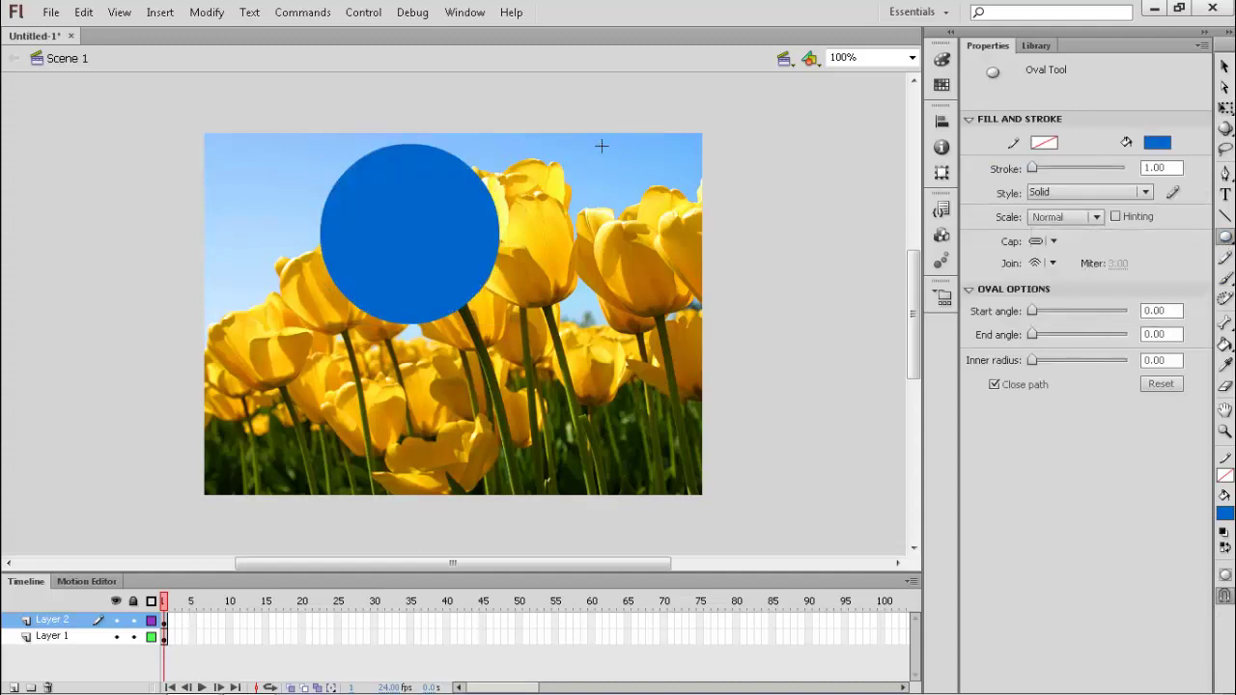
drag(438, 136, 612, 333)
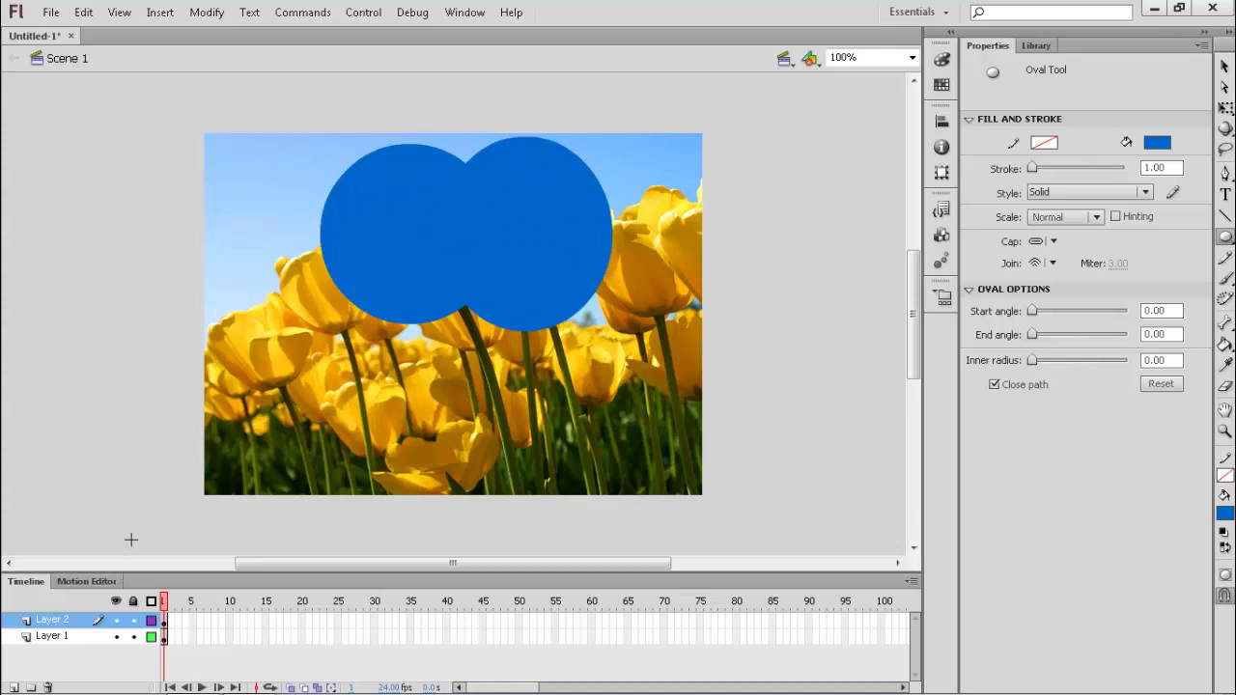
Preview the two overlapping circles as a mask over the tulip picture, and restore Layer 2 to a normal layer with both layers unlocked
right_click(61, 623)
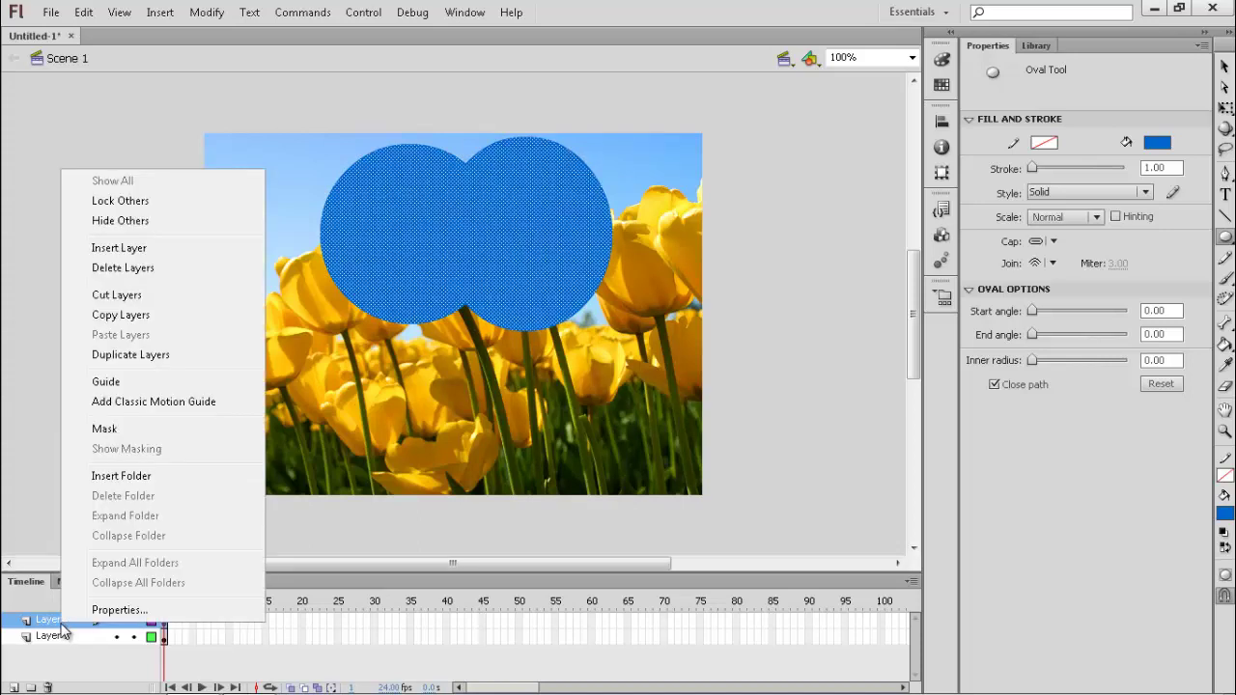
click(108, 428)
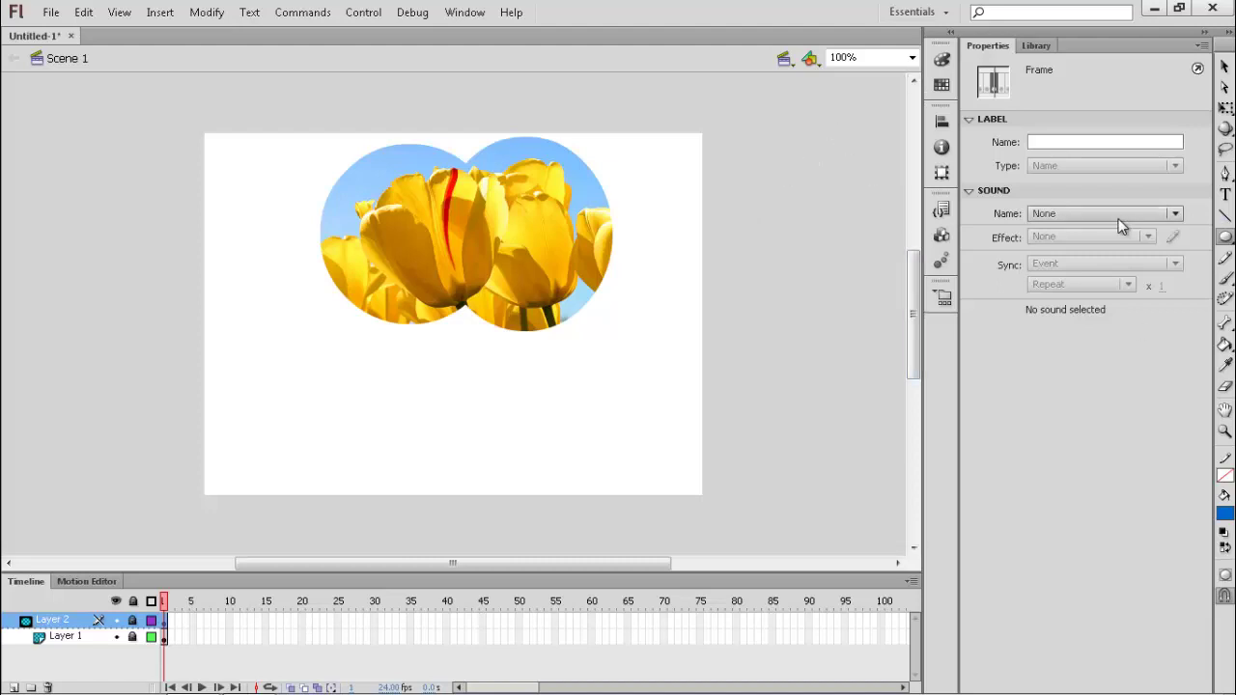
right_click(53, 629)
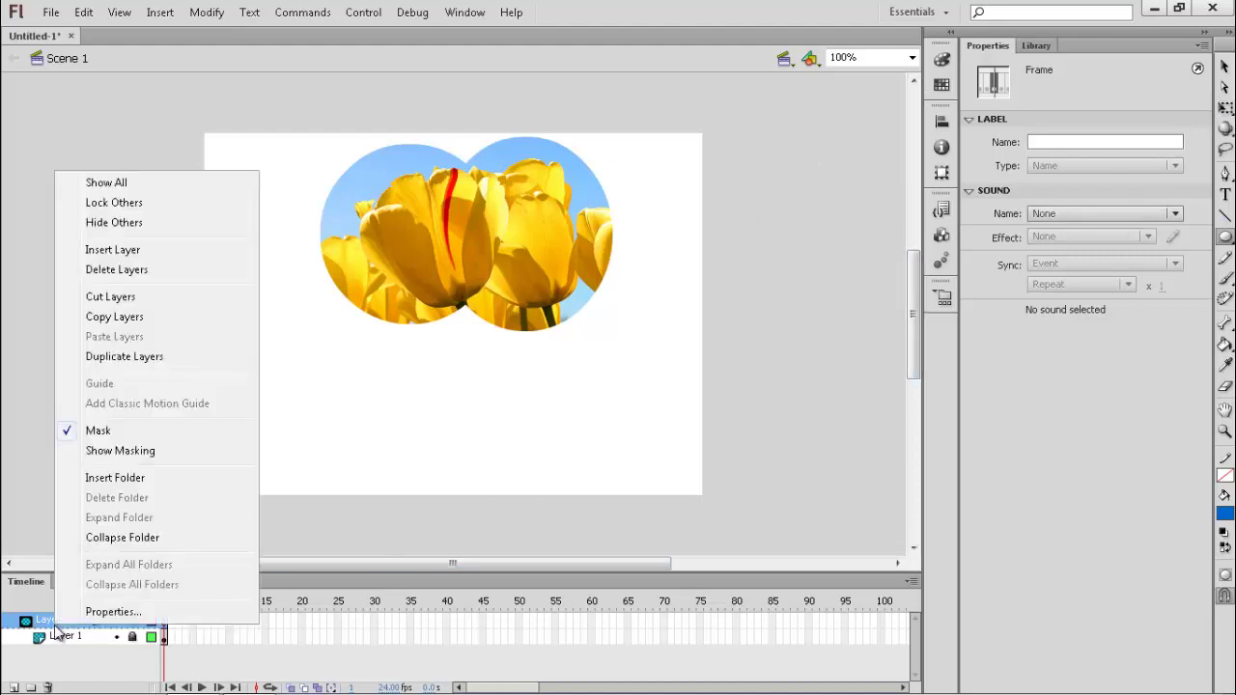
click(145, 431)
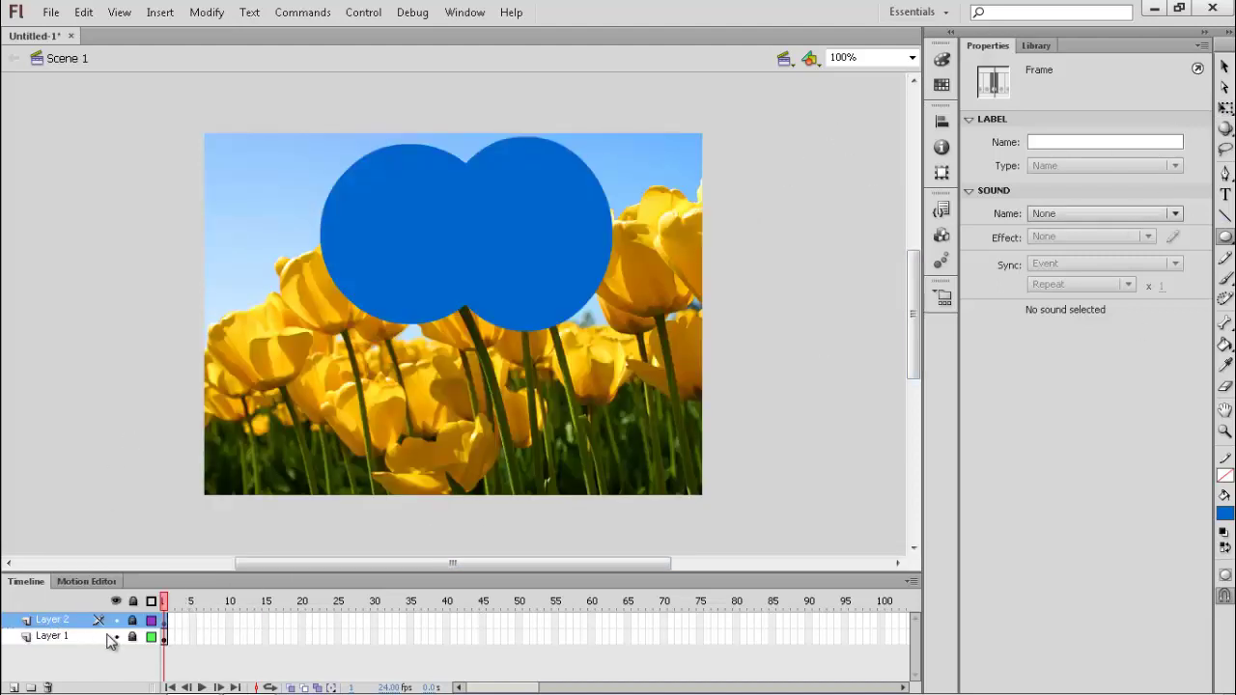
drag(132, 619, 132, 636)
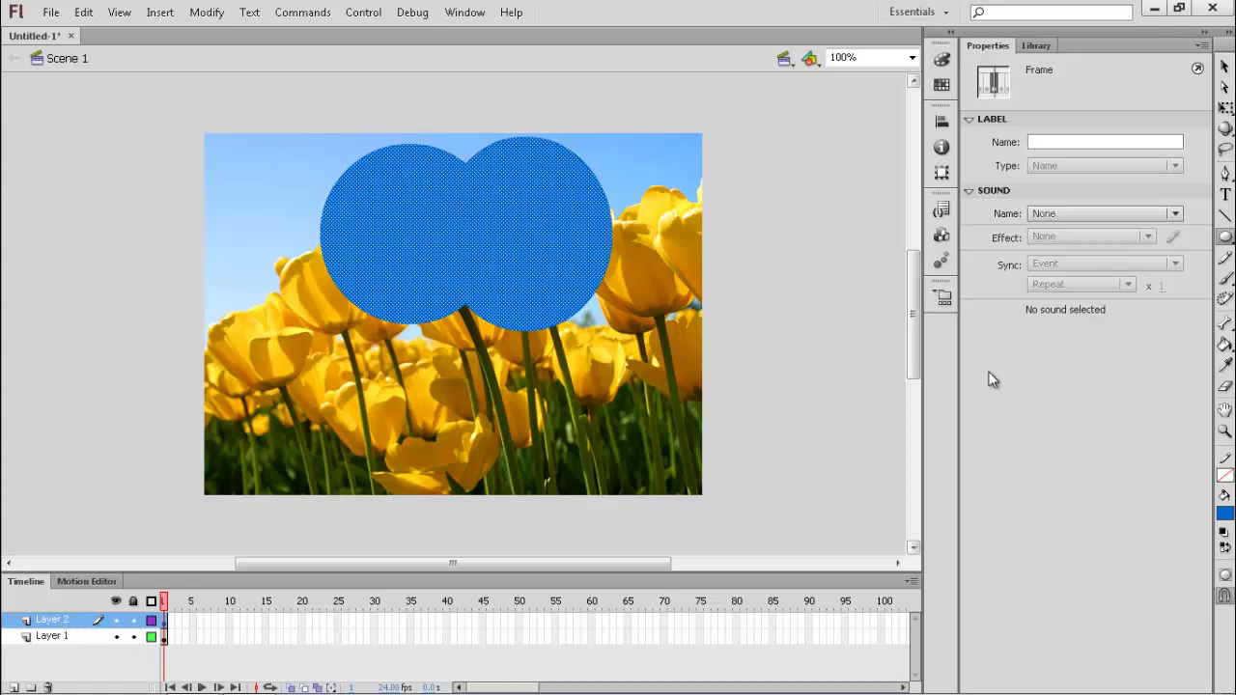
Draw three blue rectangles of increasing size along the picture's lower edge, from about 100 by 75 px up to about 189 by 214 px
drag(1224, 241, 1110, 235)
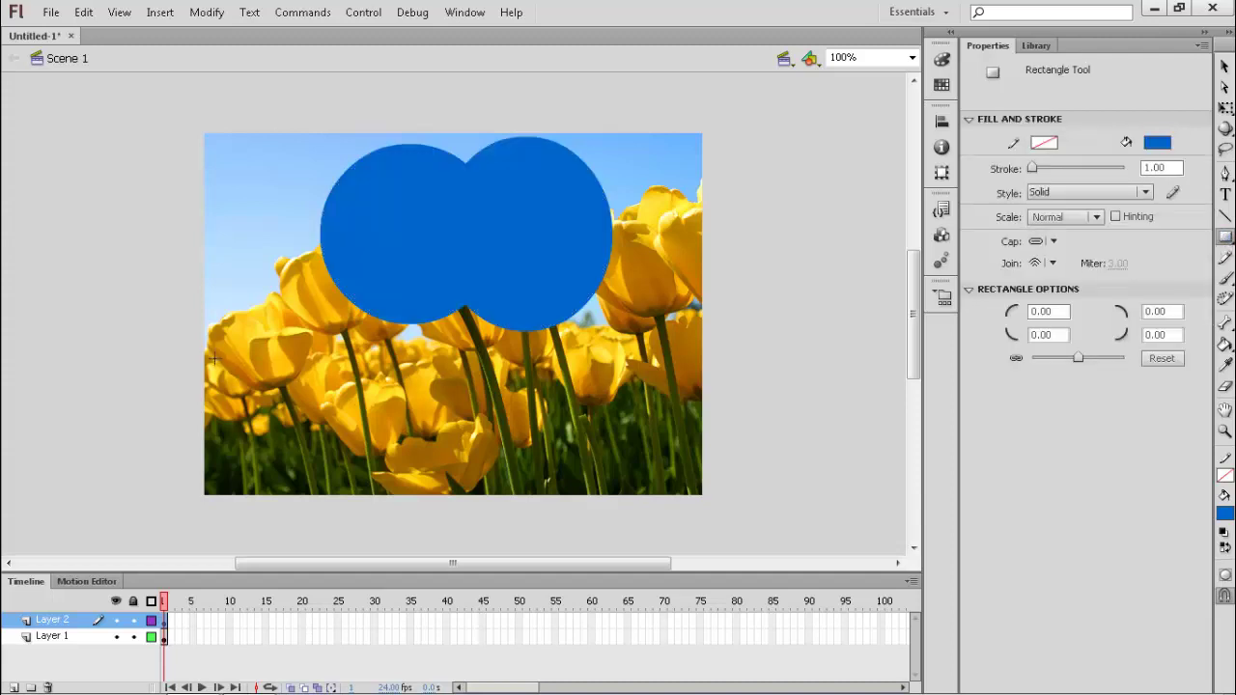
drag(225, 437, 316, 504)
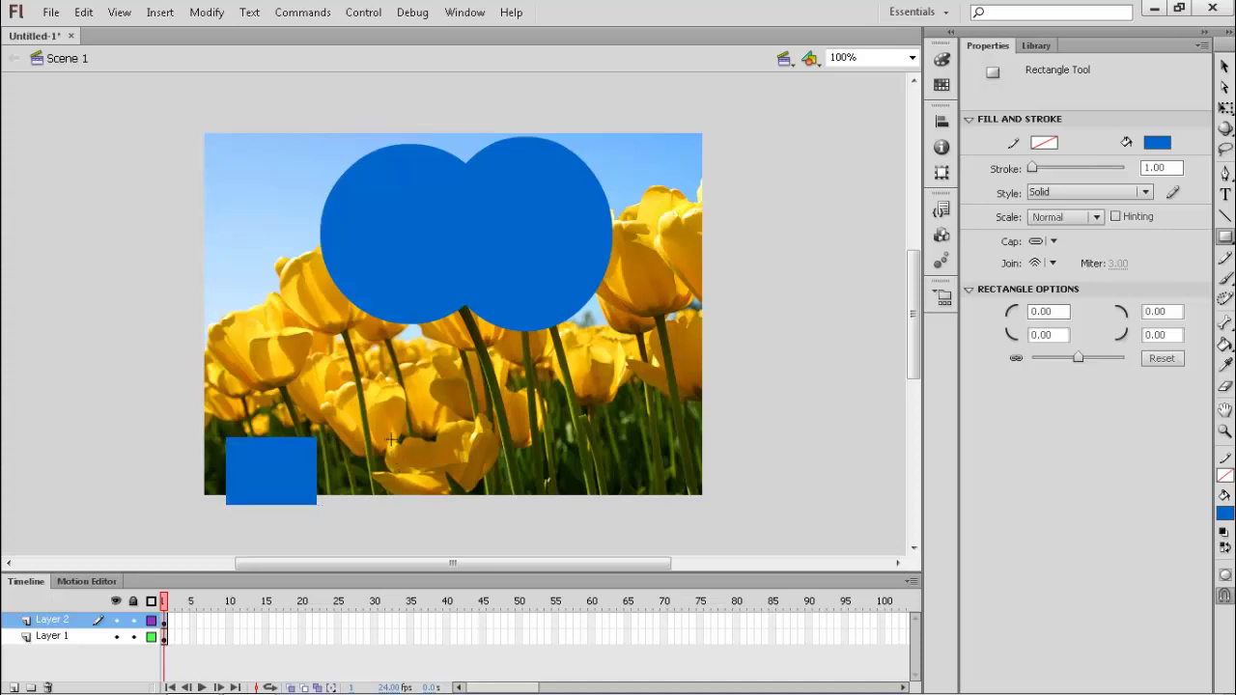
drag(388, 408, 525, 542)
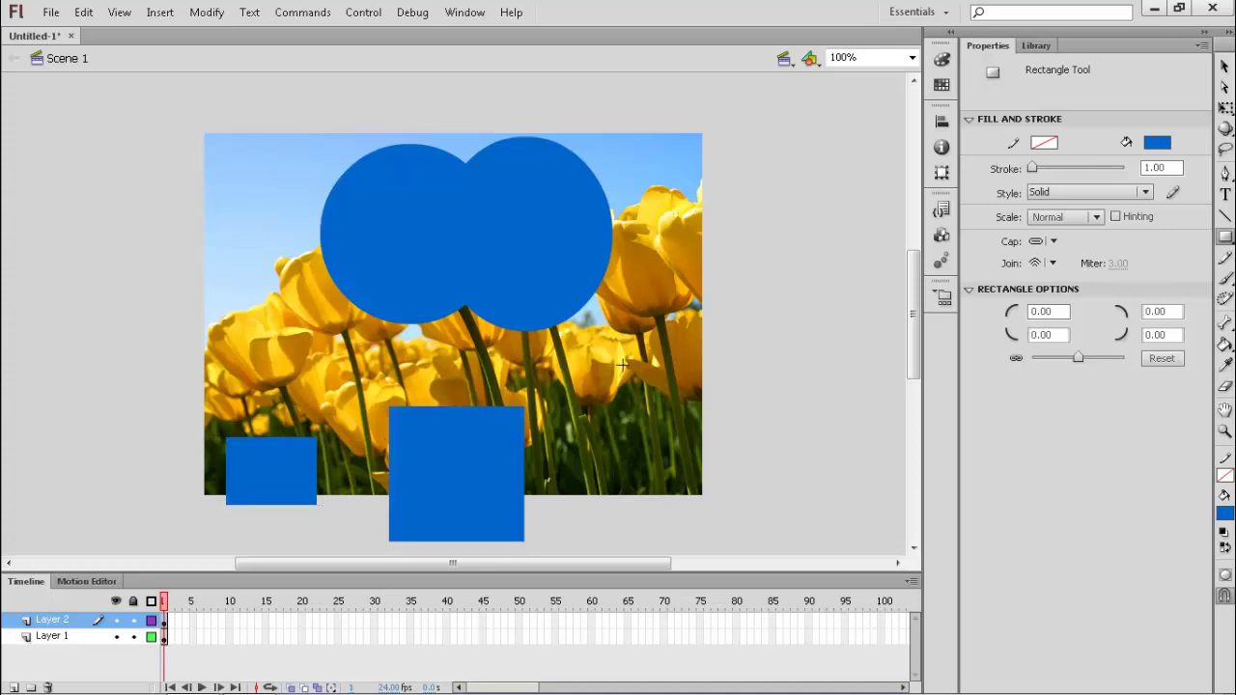
drag(579, 349, 751, 543)
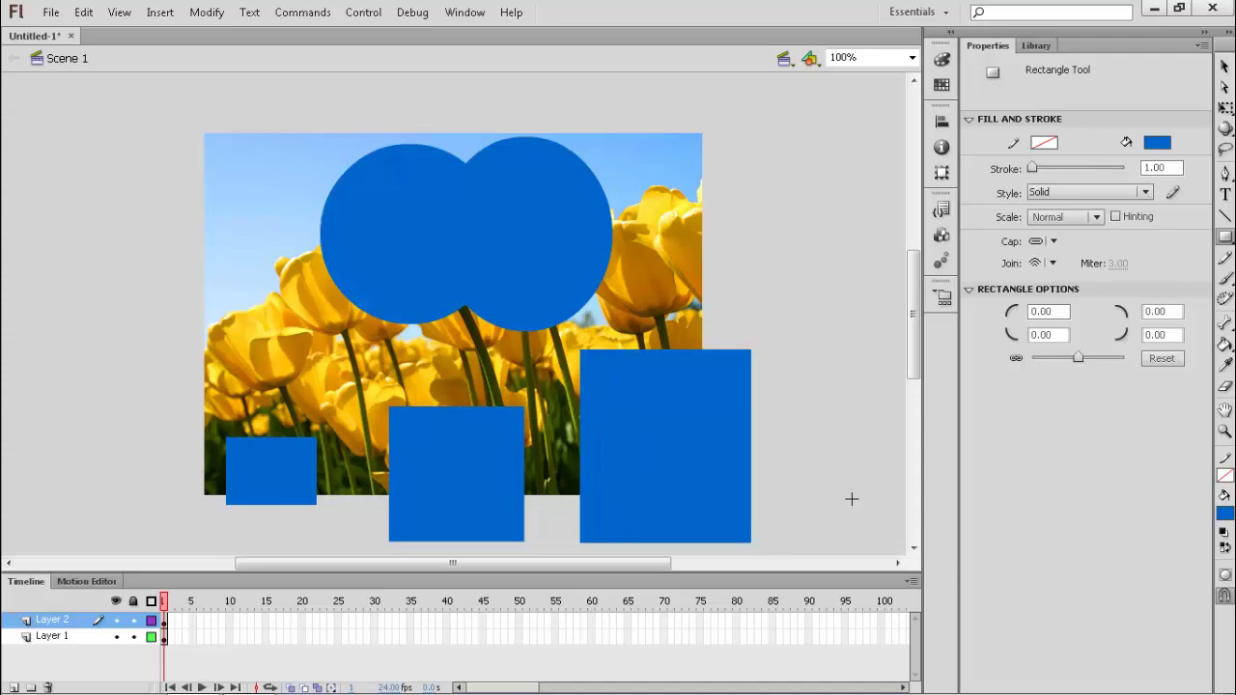
Turn Layer 2 into a mask so the circles and rectangles crop the tulip picture on Layer 1
right_click(44, 620)
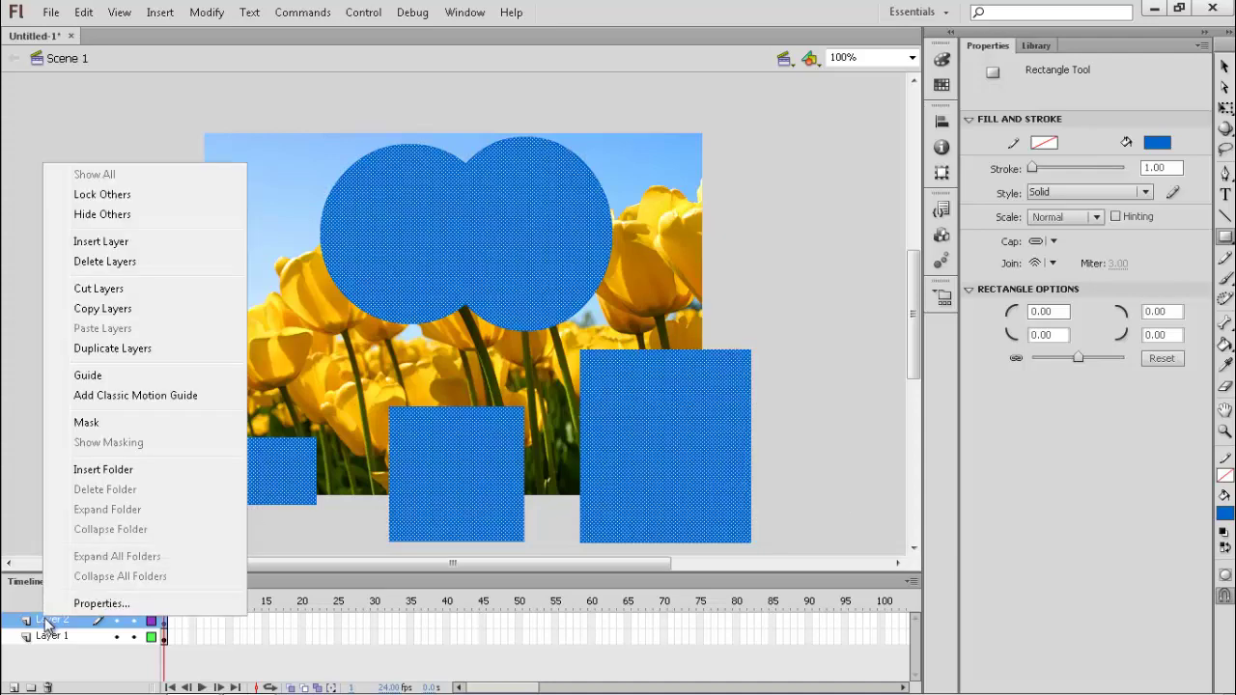
click(96, 422)
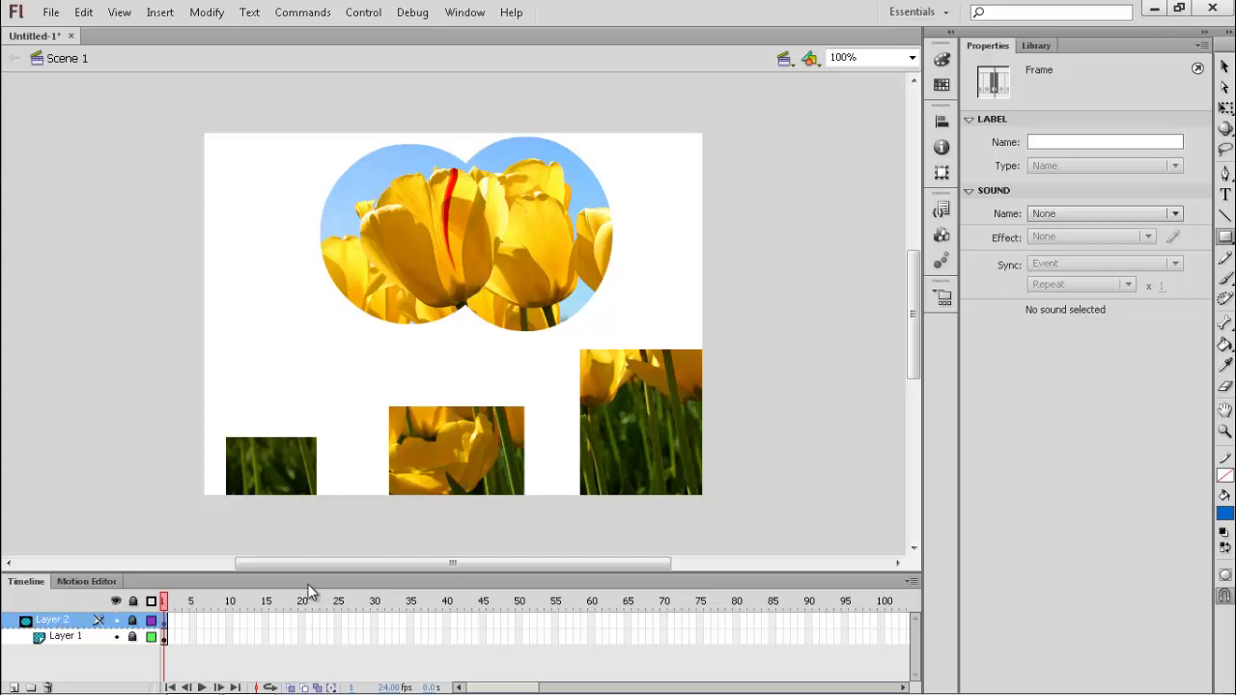
click(457, 124)
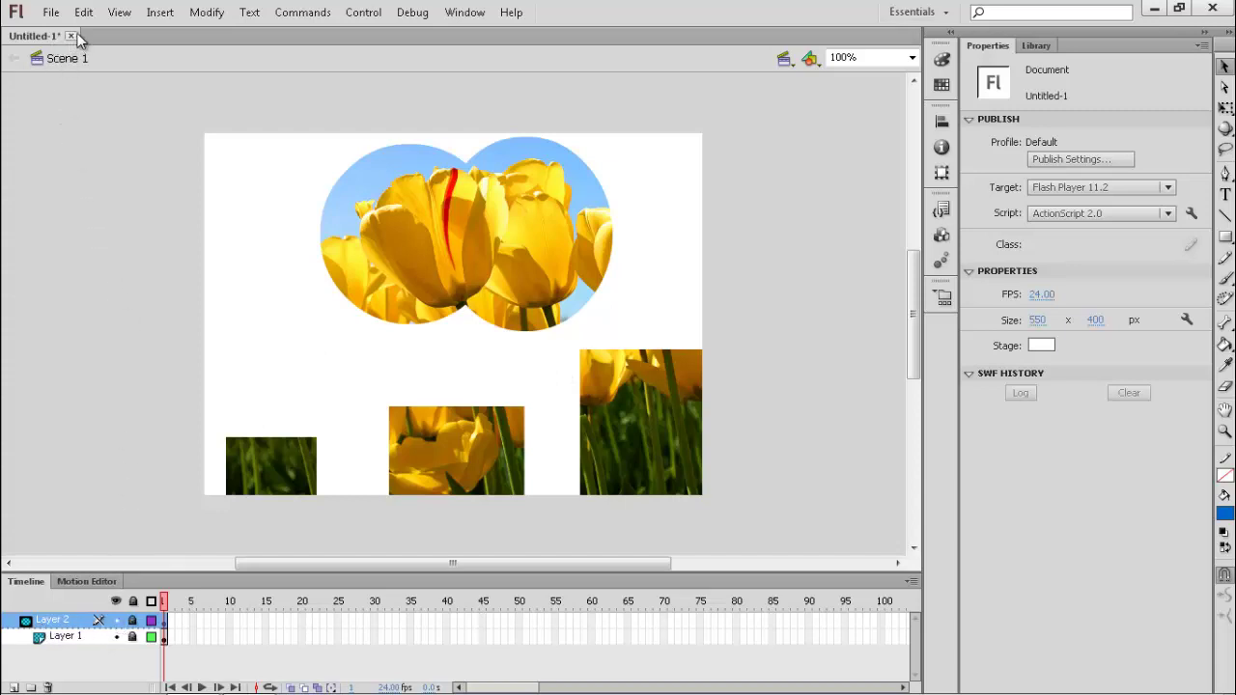
Turn off the mask on Layer 2 and unlock both layers for editing
right_click(60, 620)
click(125, 420)
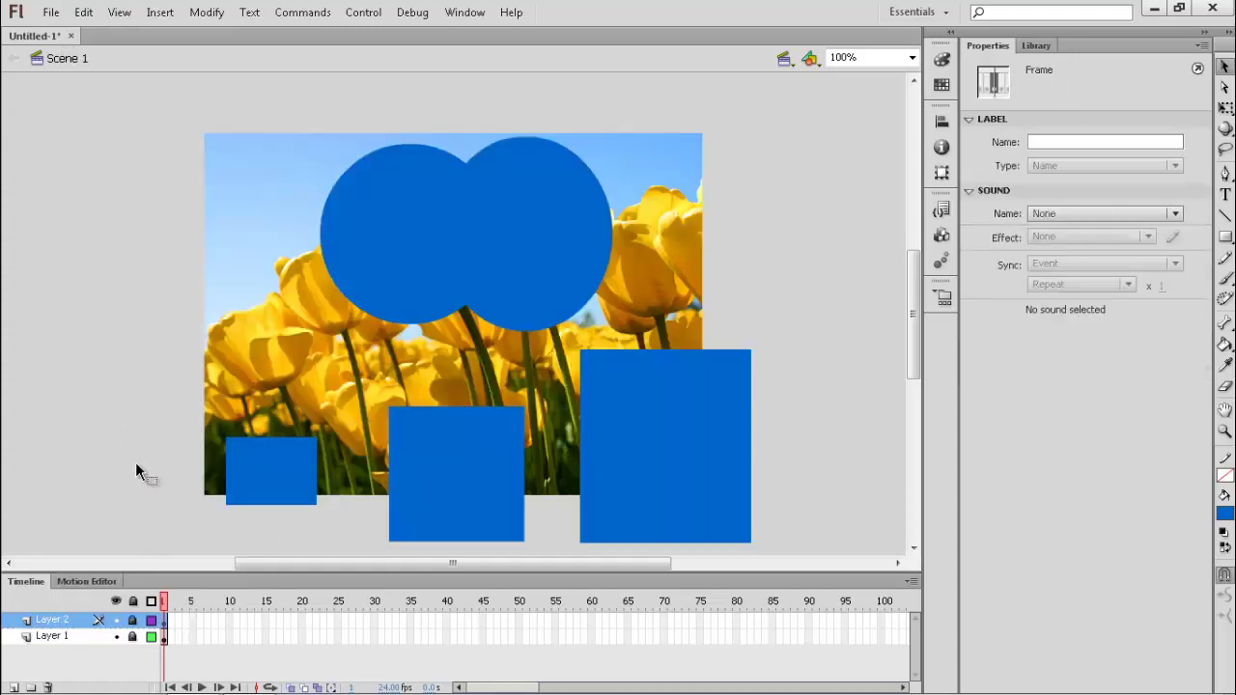
click(136, 626)
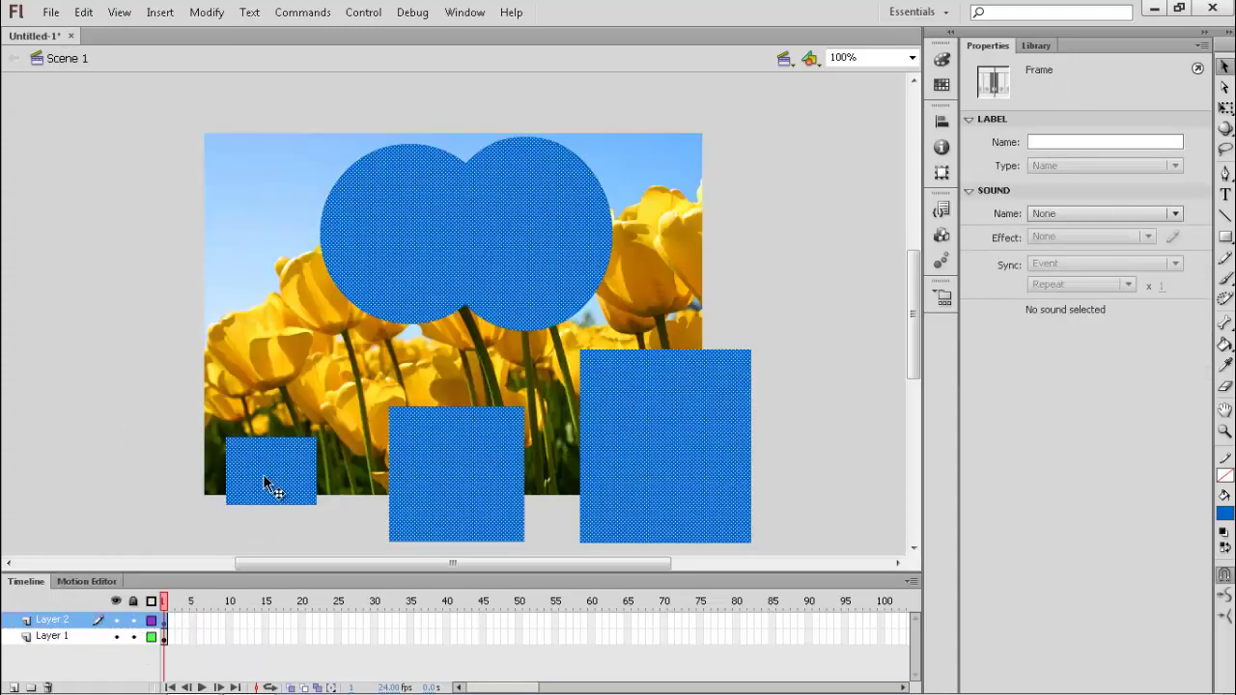
Delete the three blue rectangles from Layer 2, keeping only the overlapping circles
click(288, 541)
click(282, 480)
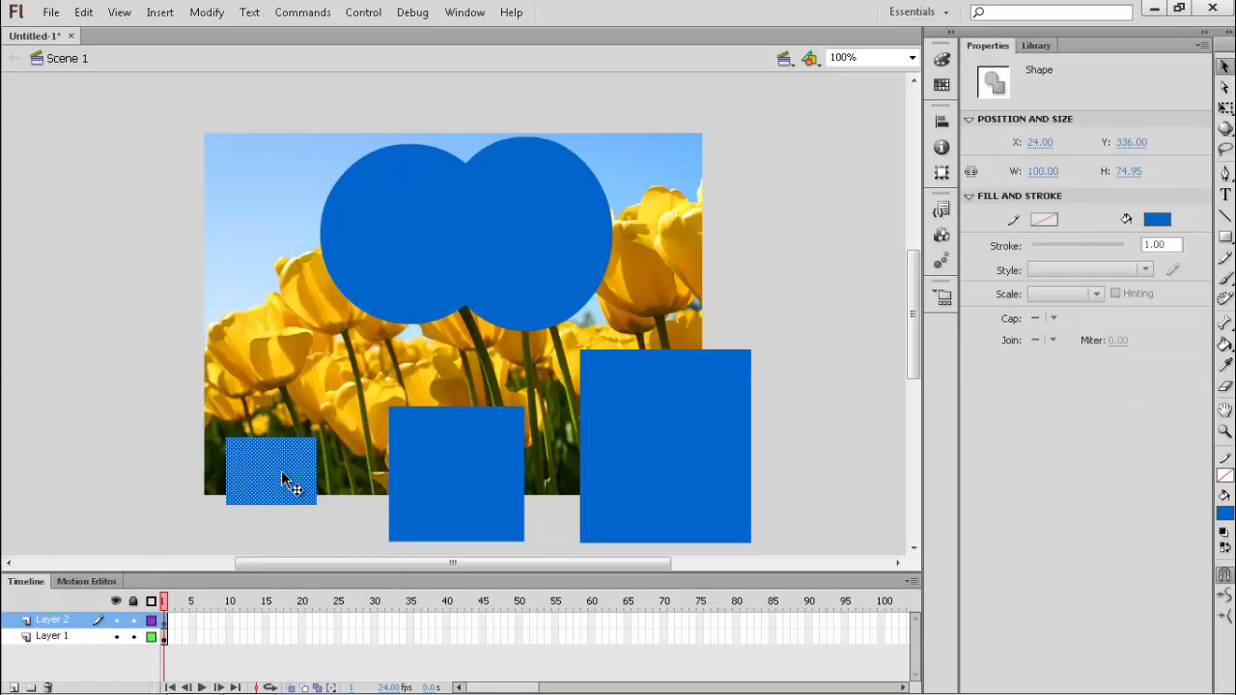
key(Delete)
click(430, 507)
key(Delete)
click(697, 509)
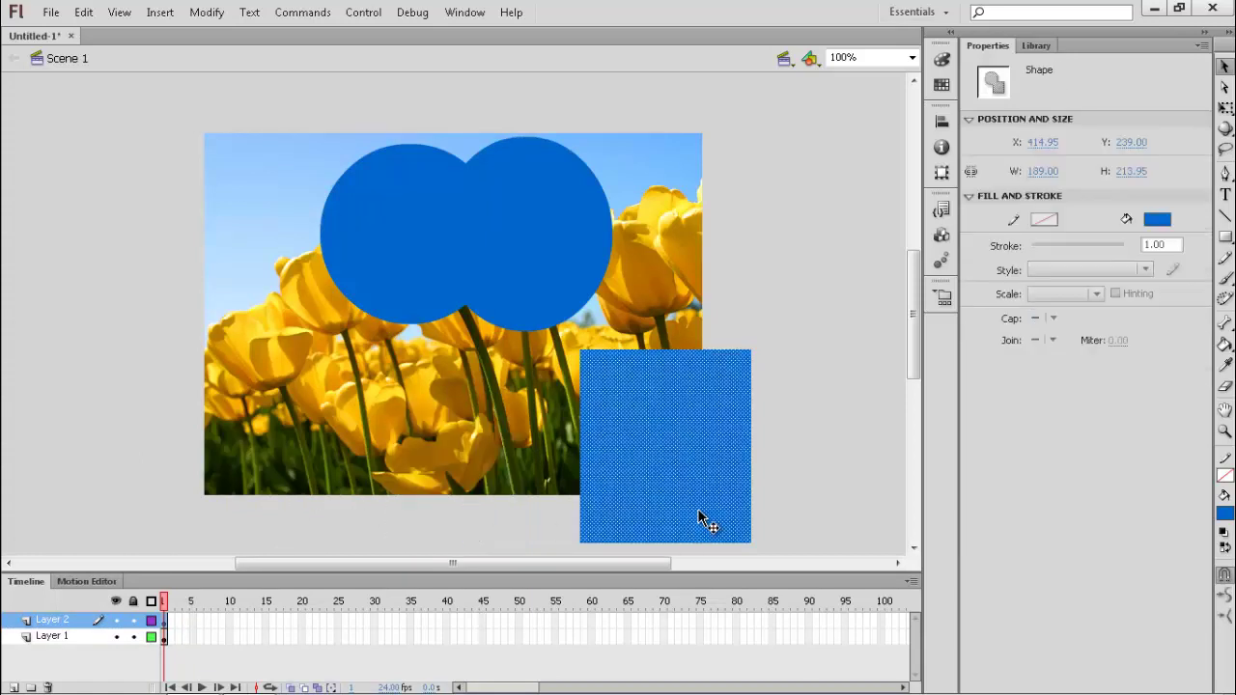
key(Delete)
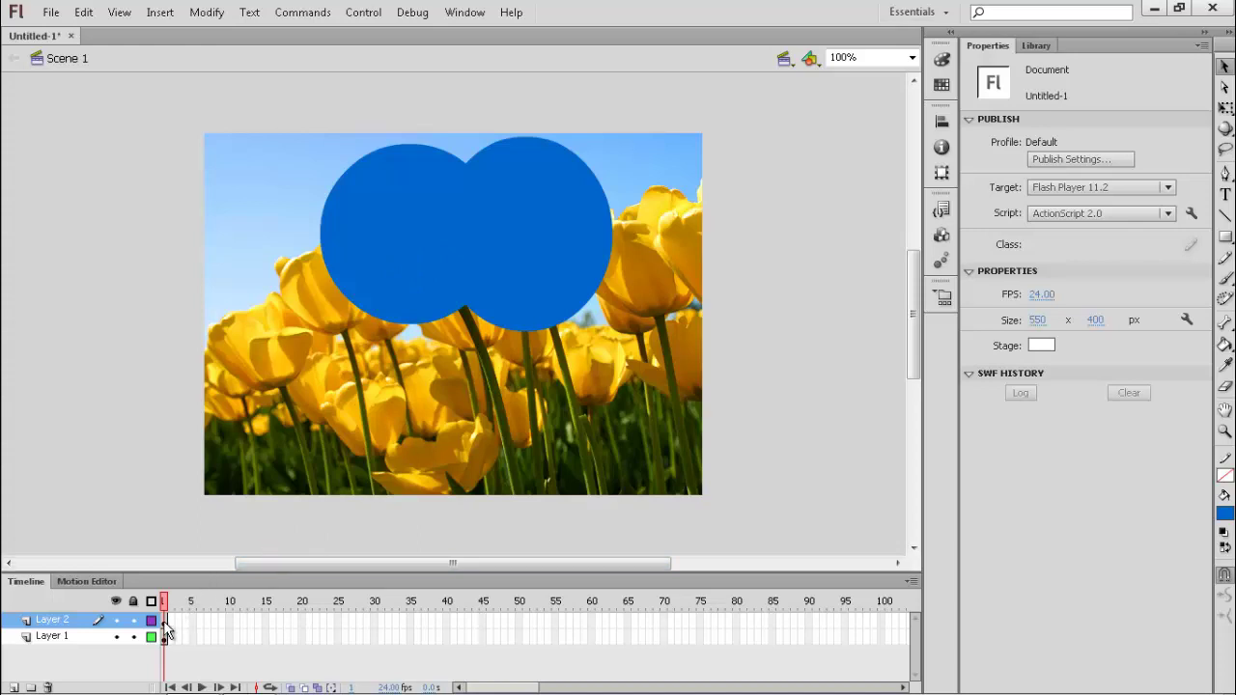
Move the joined circles partly off the stage's left edge to about X -213, Y 117, and create a classic tween from Layer 2's frame 1
click(469, 270)
drag(490, 257, 179, 353)
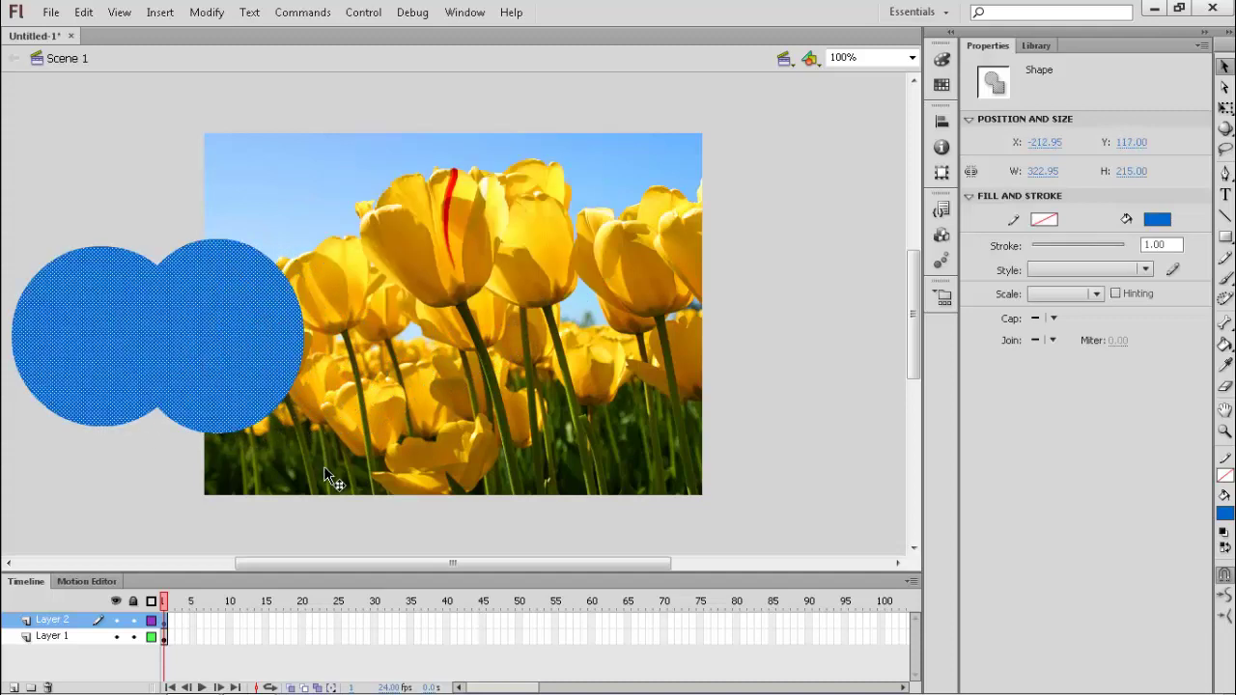
right_click(165, 628)
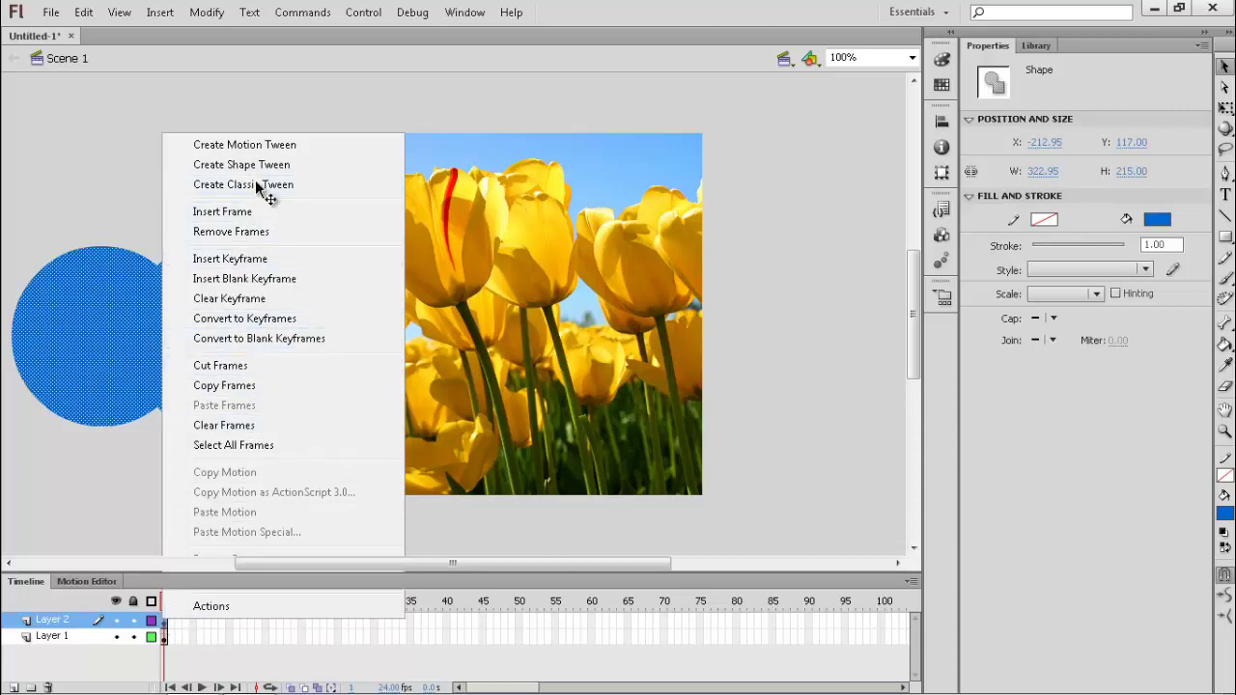
click(259, 186)
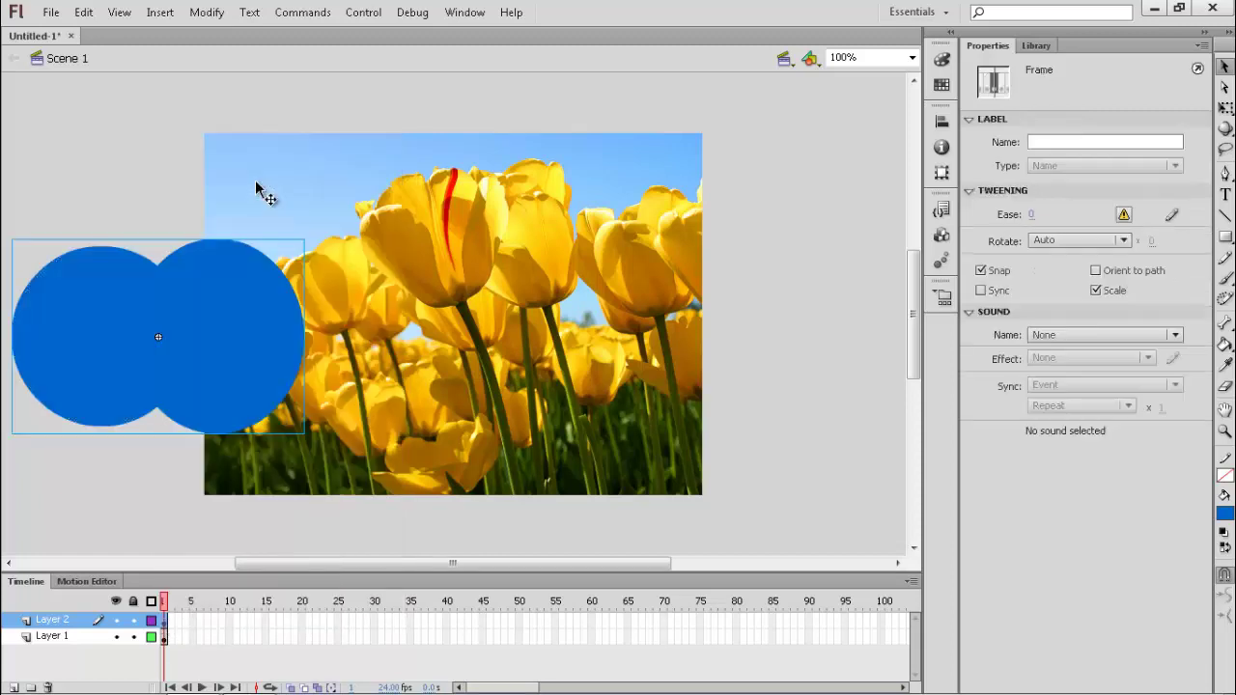
Insert a keyframe at frame 50 on Layer 2 and extend the tulip picture on Layer 1 with a frame at 50
right_click(520, 618)
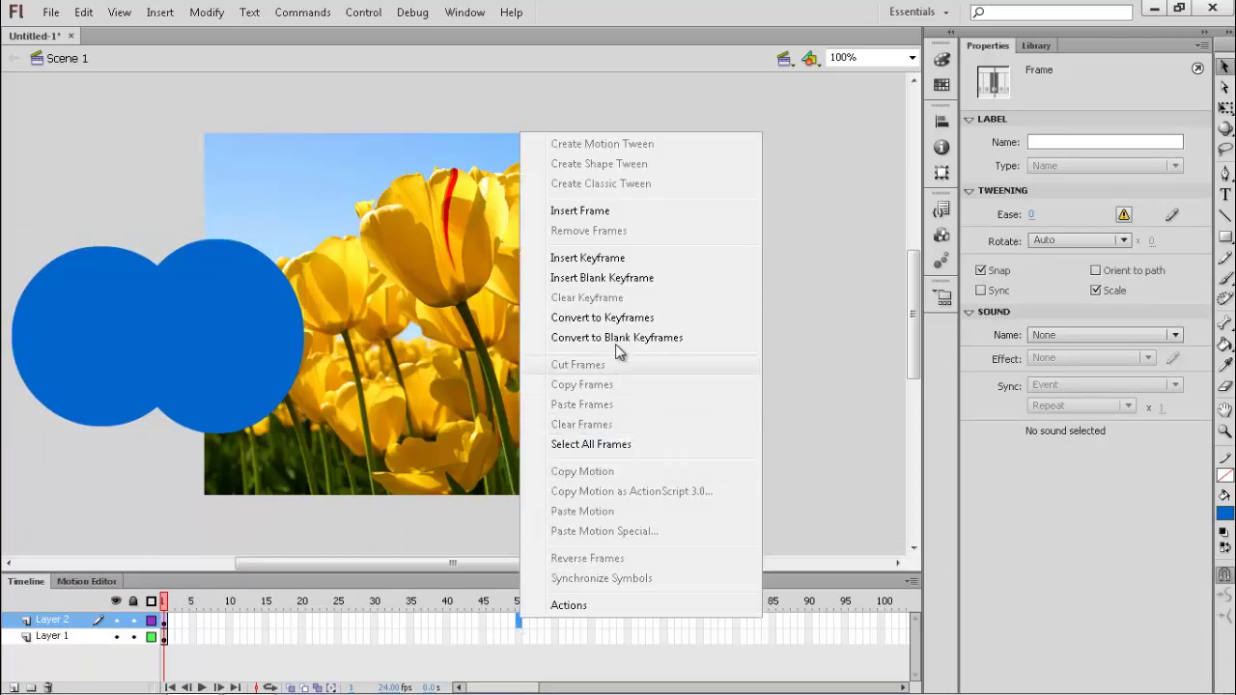
click(608, 260)
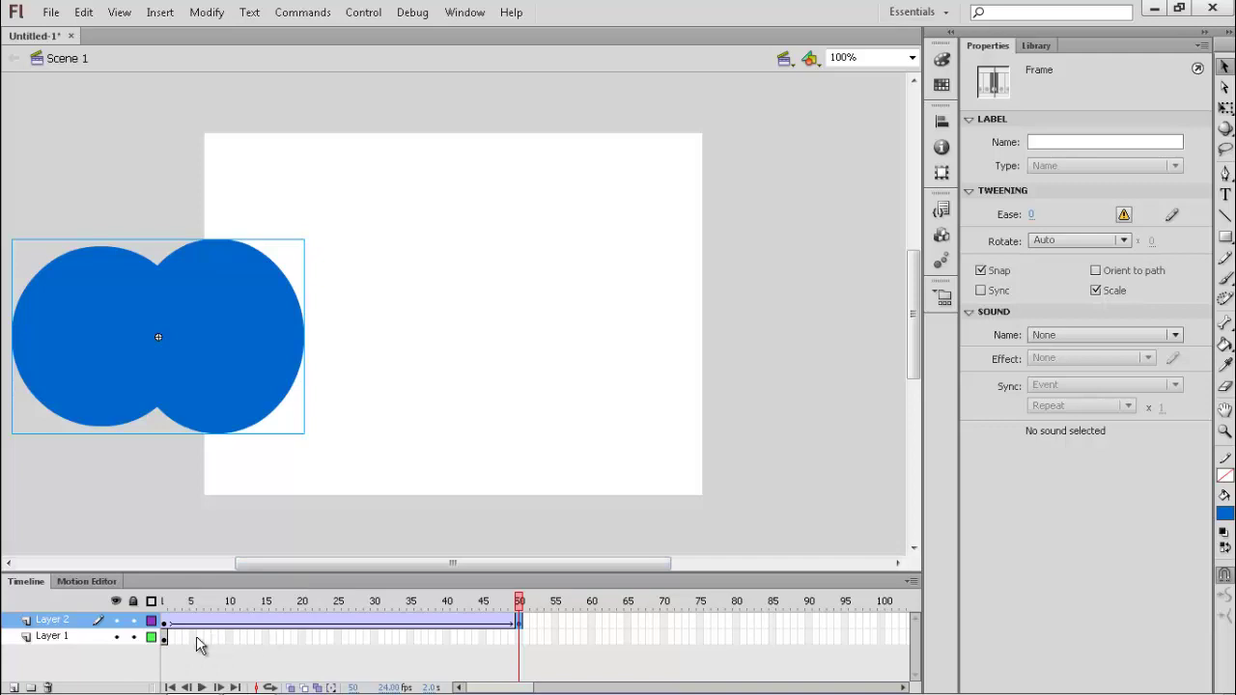
right_click(521, 643)
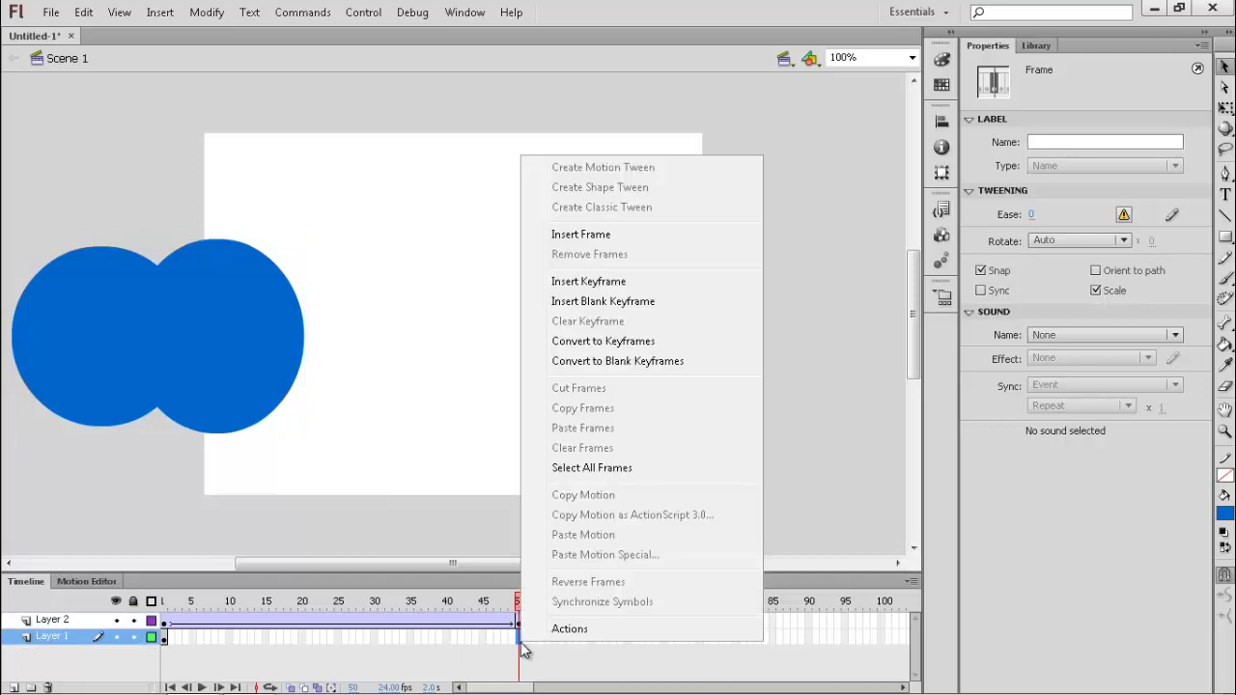
click(612, 241)
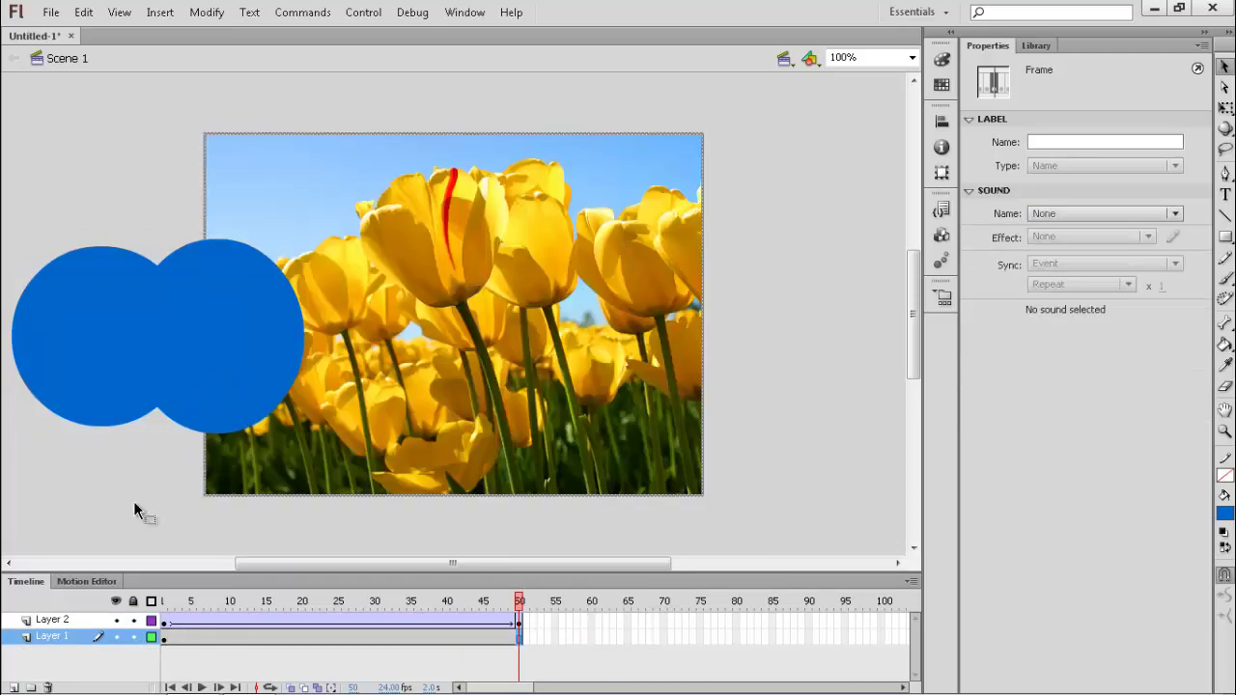
At frame 50 of Layer 2, move the joined circles over the stage's upper right edge to about X 578, Y 107
click(52, 621)
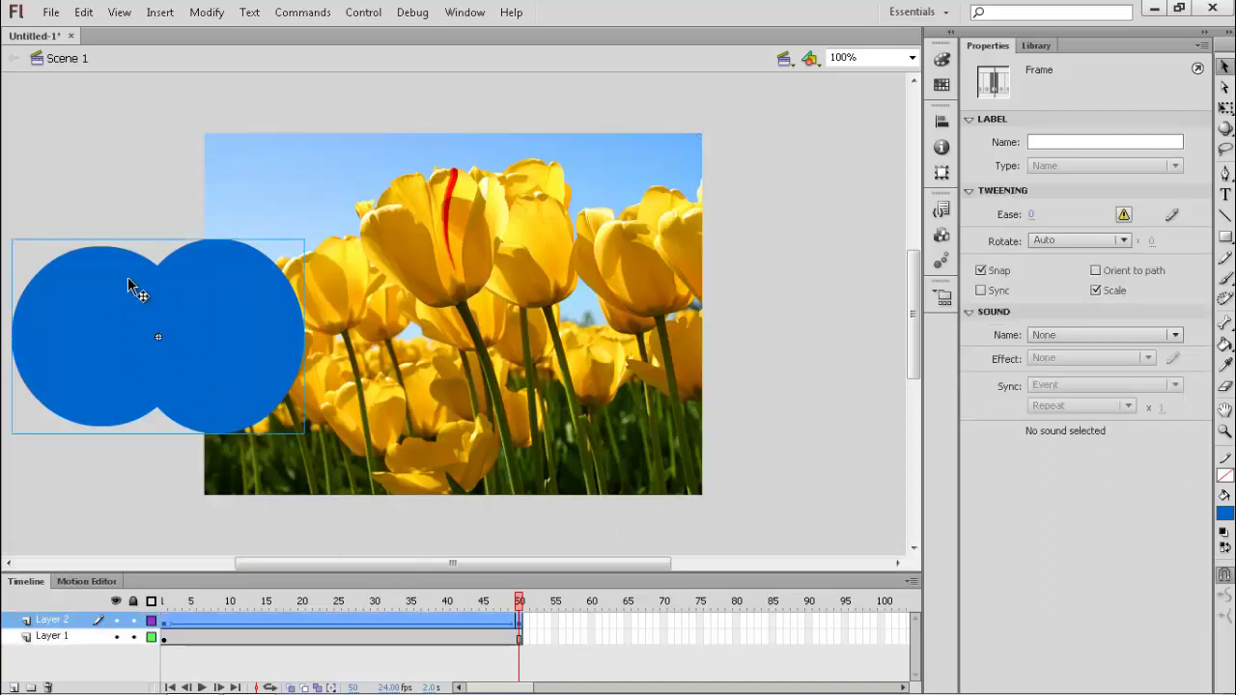
click(522, 628)
drag(236, 359, 807, 255)
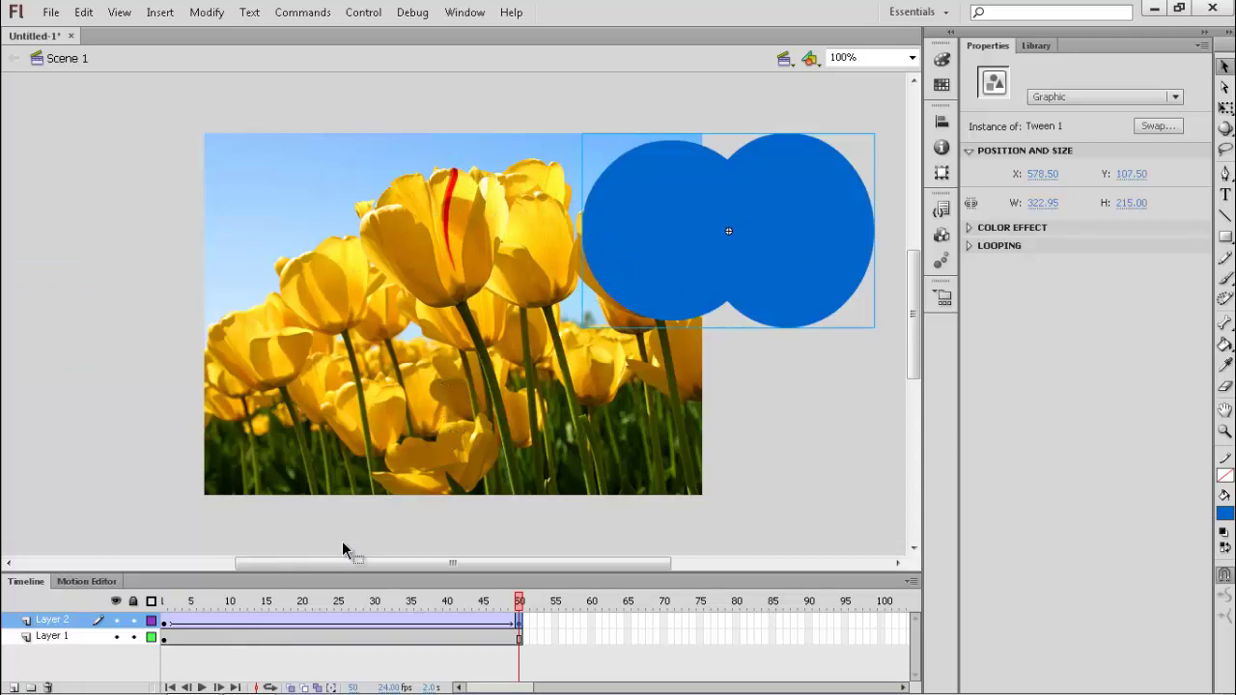
Insert a keyframe at frame 20 on Layer 2 and move the circles over the upper central tulips to about X 275, Y 112
right_click(302, 622)
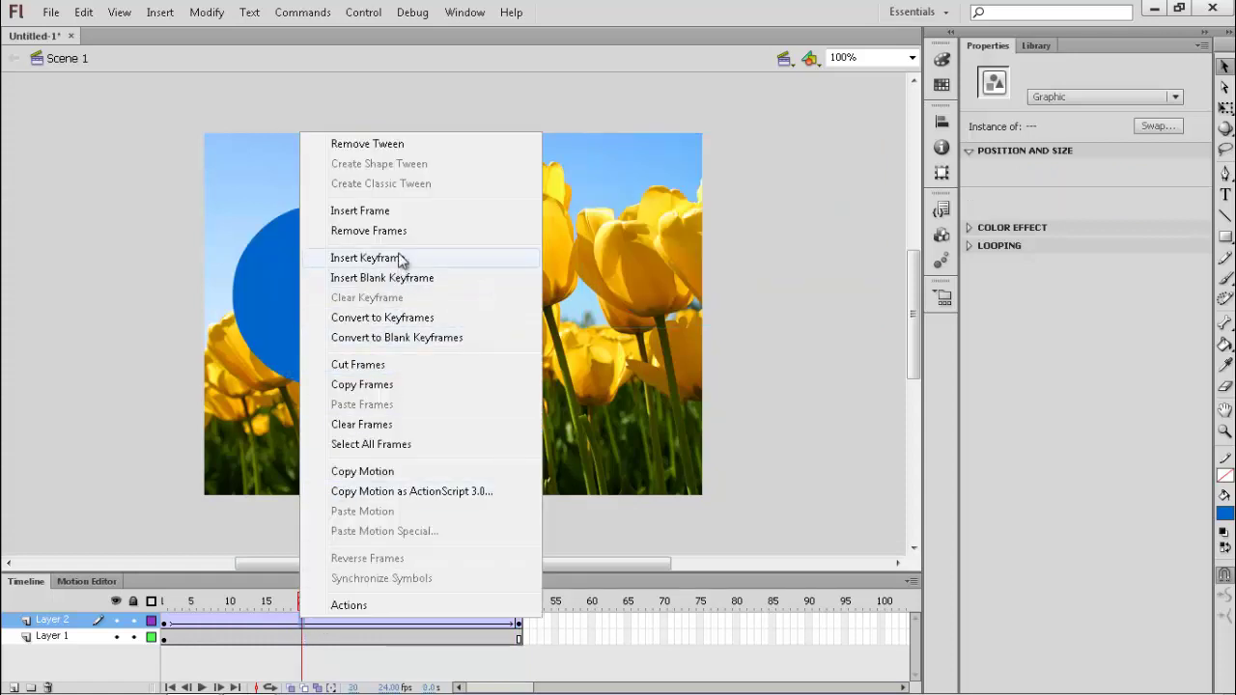
click(365, 258)
drag(415, 276, 487, 222)
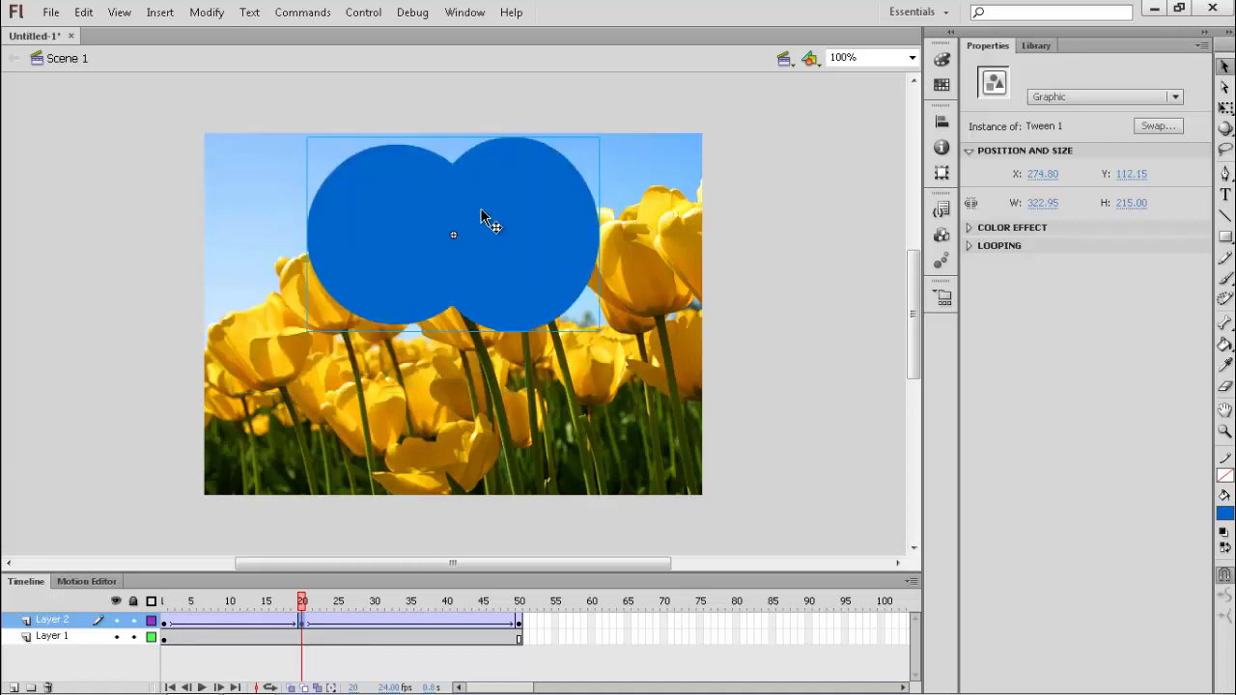
Try a keyframe at frame 35 on Layer 2 with the circles shifted to about X 320, Y 110, and undo it
right_click(413, 623)
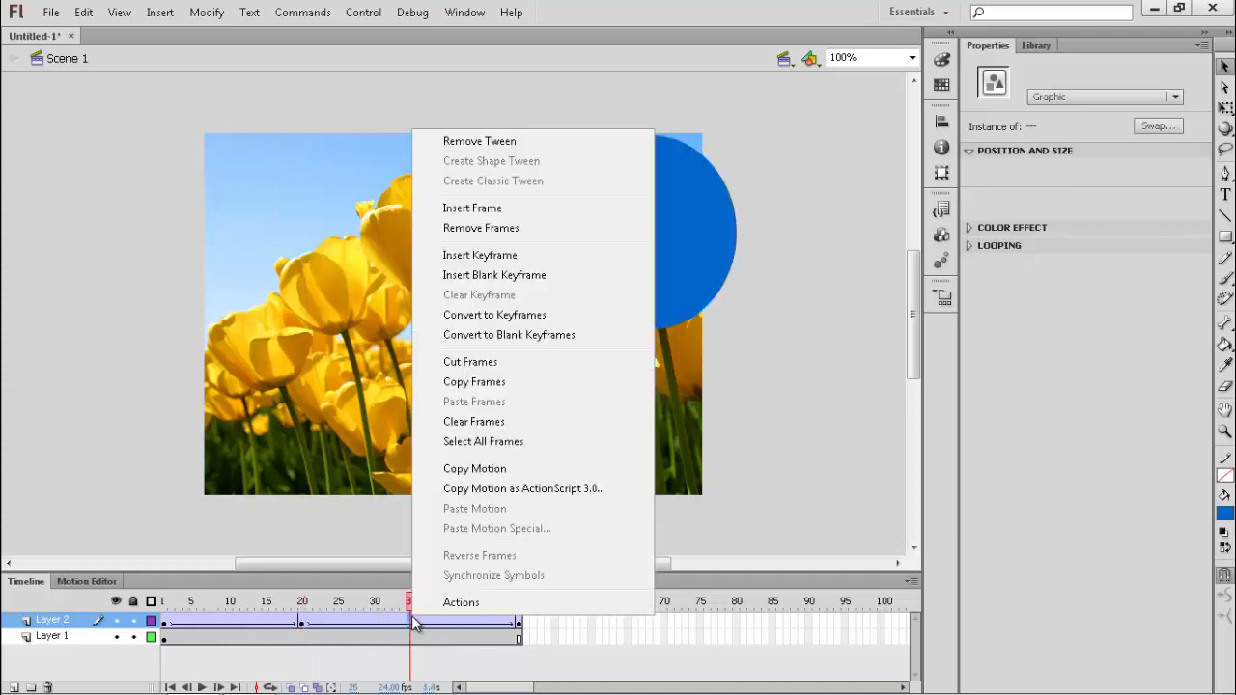
click(483, 254)
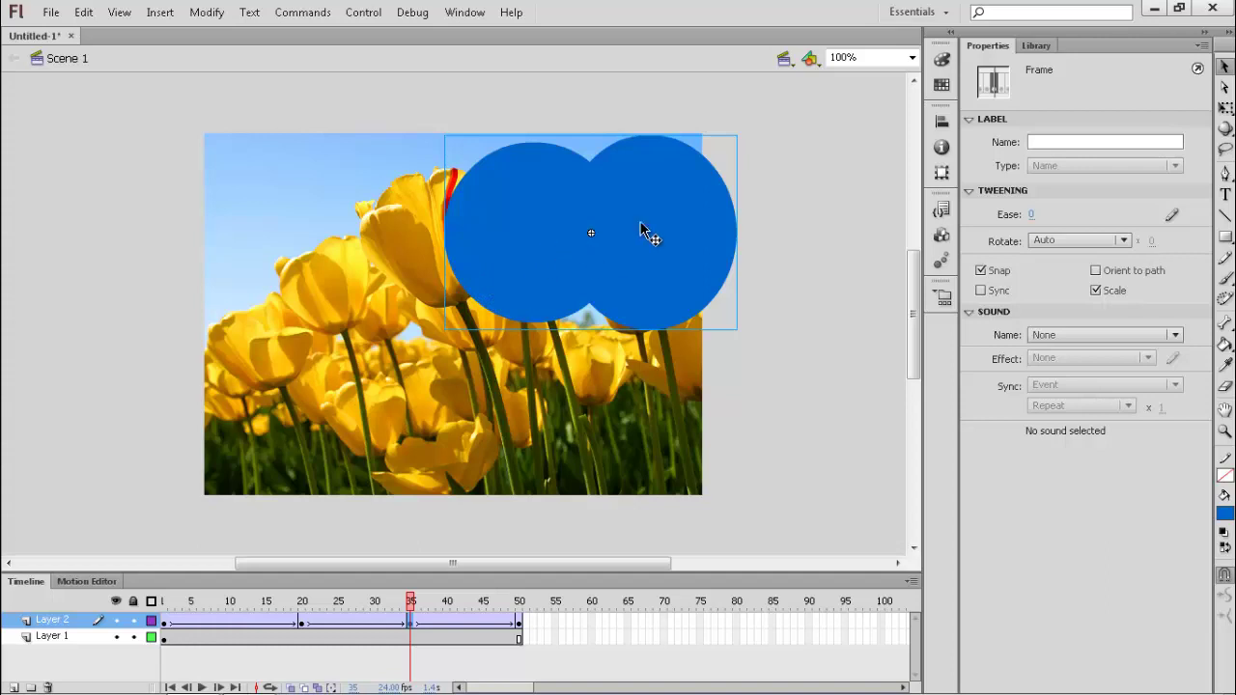
drag(645, 232, 546, 228)
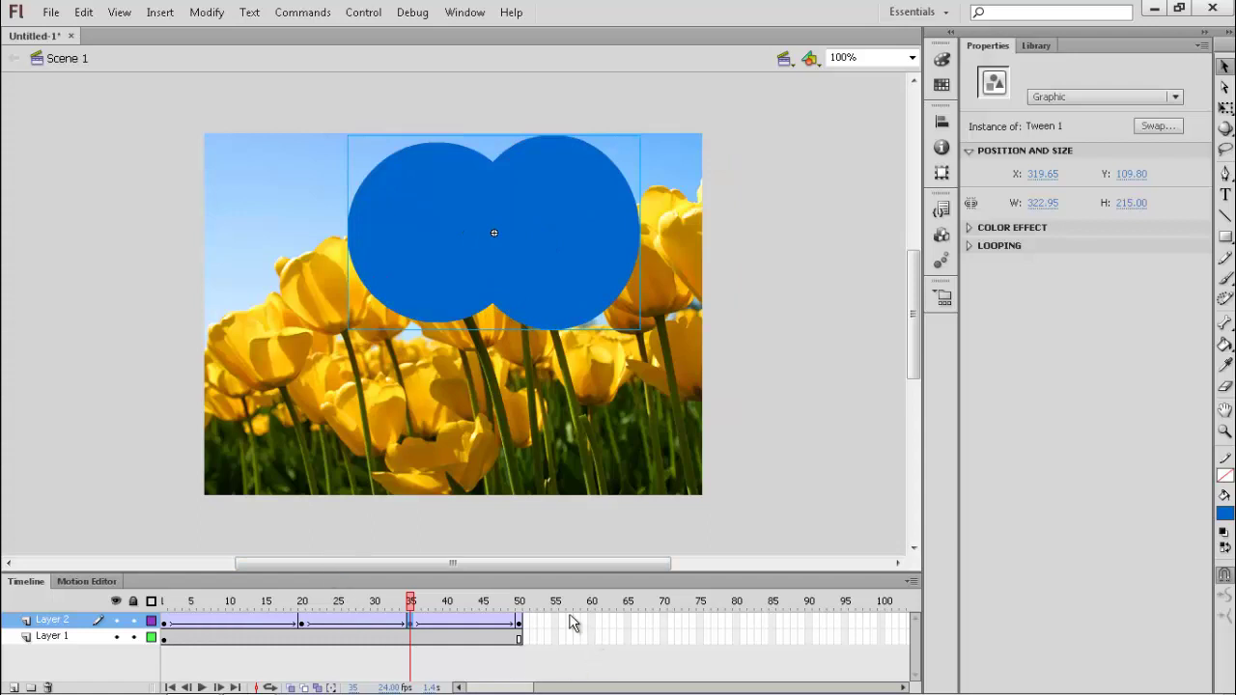
key(ctrl+z)
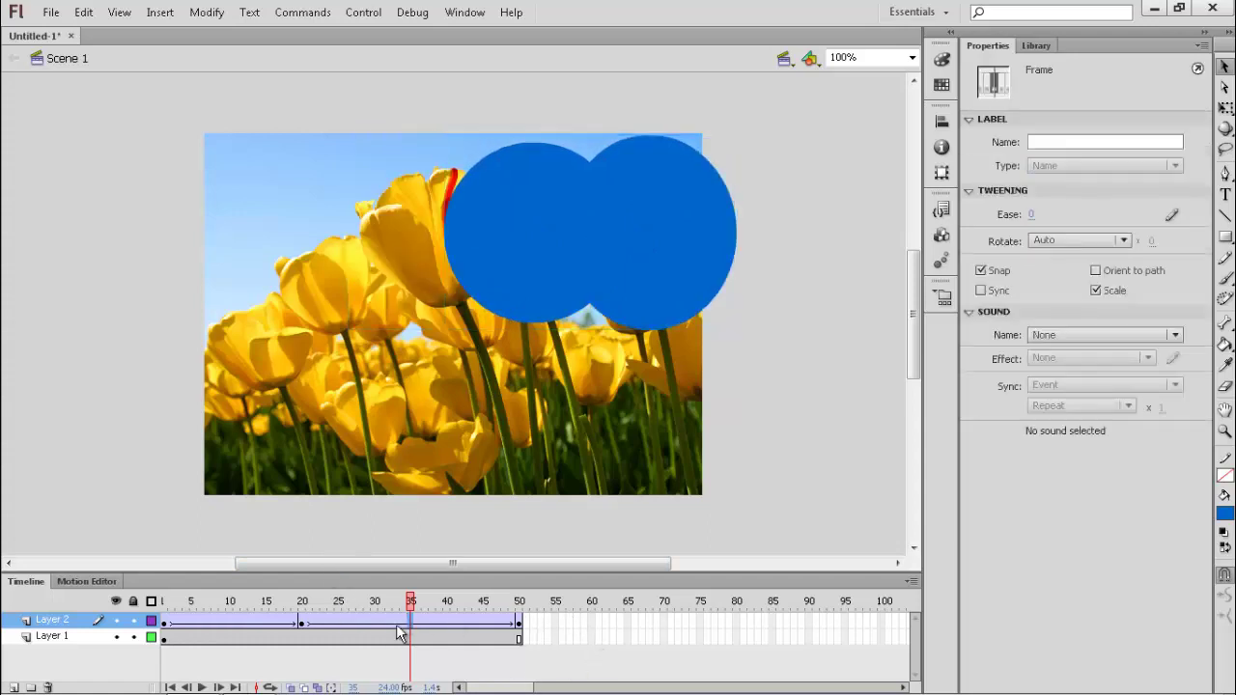
Copy the Layer 2 keyframe at frame 20 and insert a keyframe at frame 40 on the same layer
right_click(300, 619)
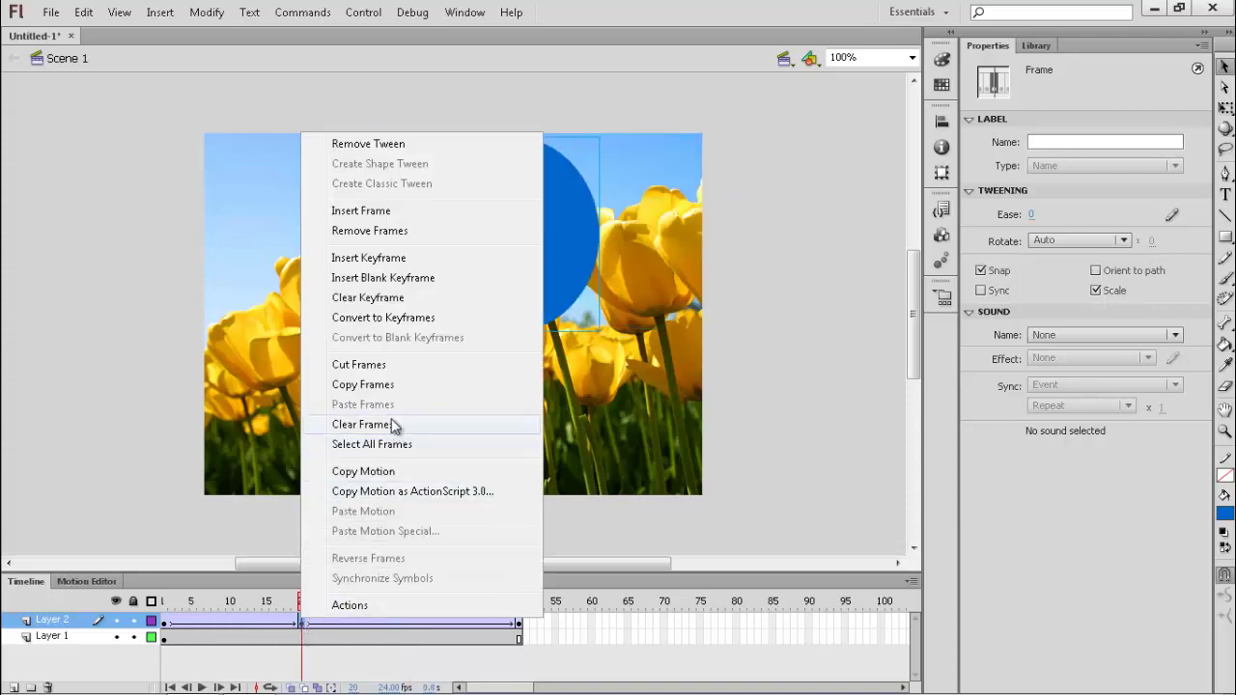
click(390, 384)
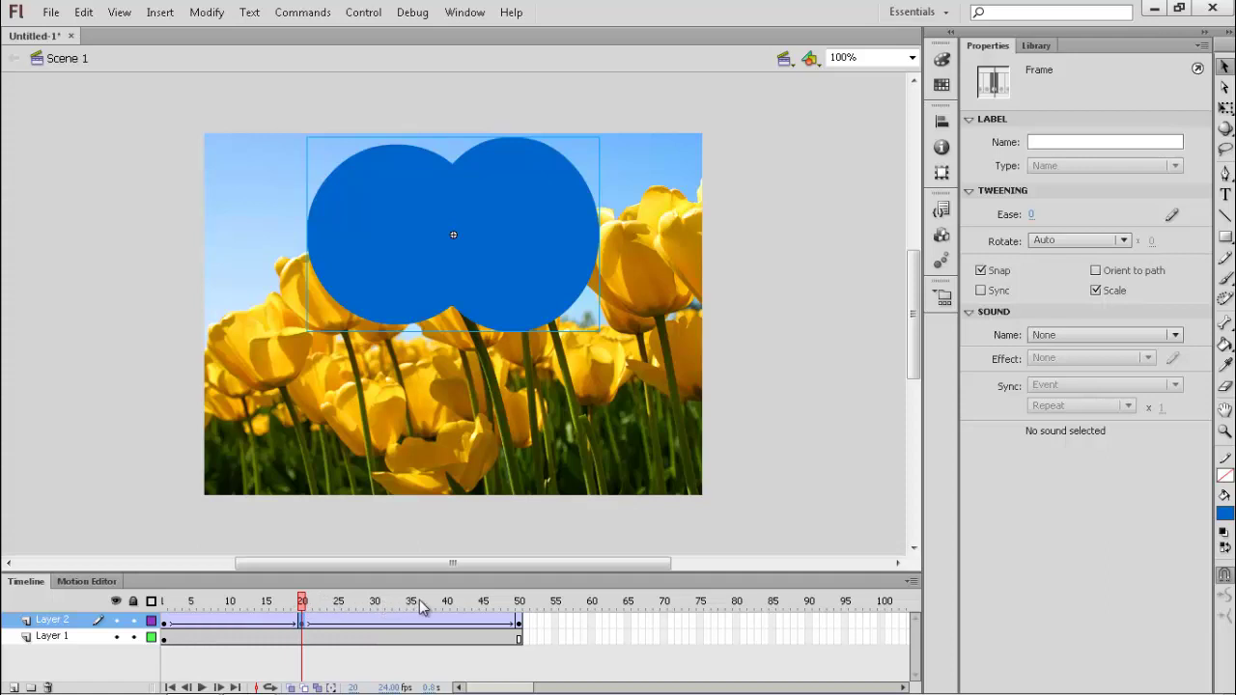
right_click(449, 628)
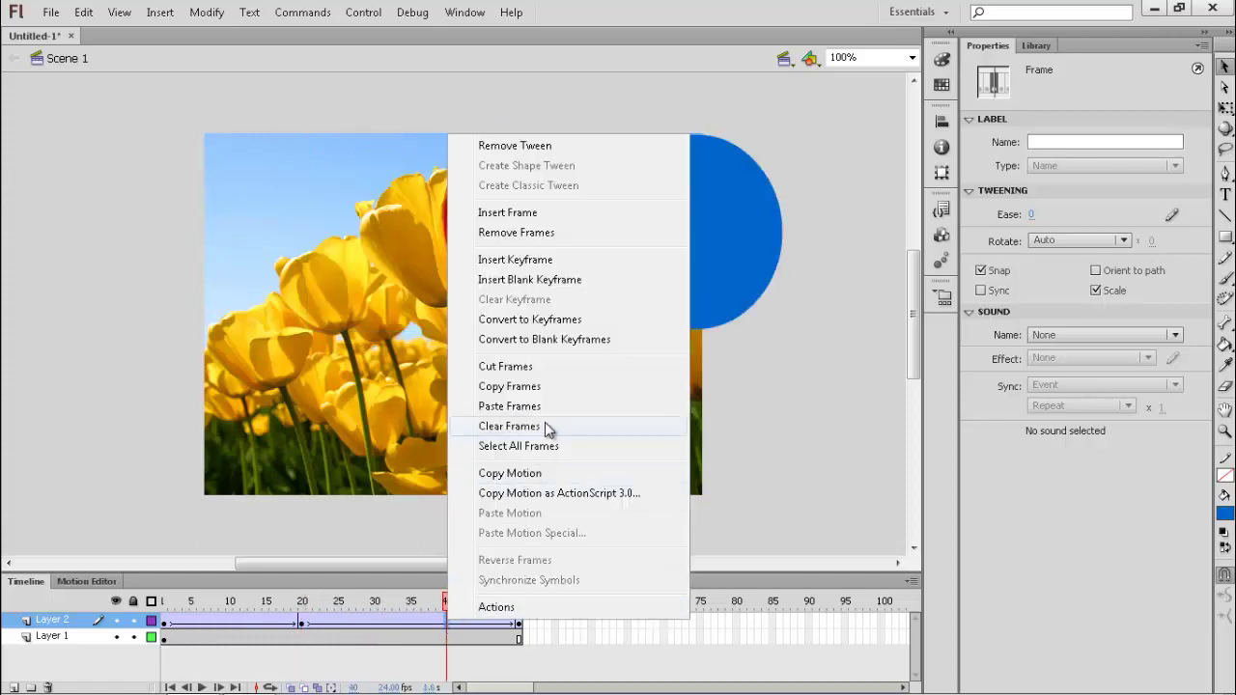
click(523, 259)
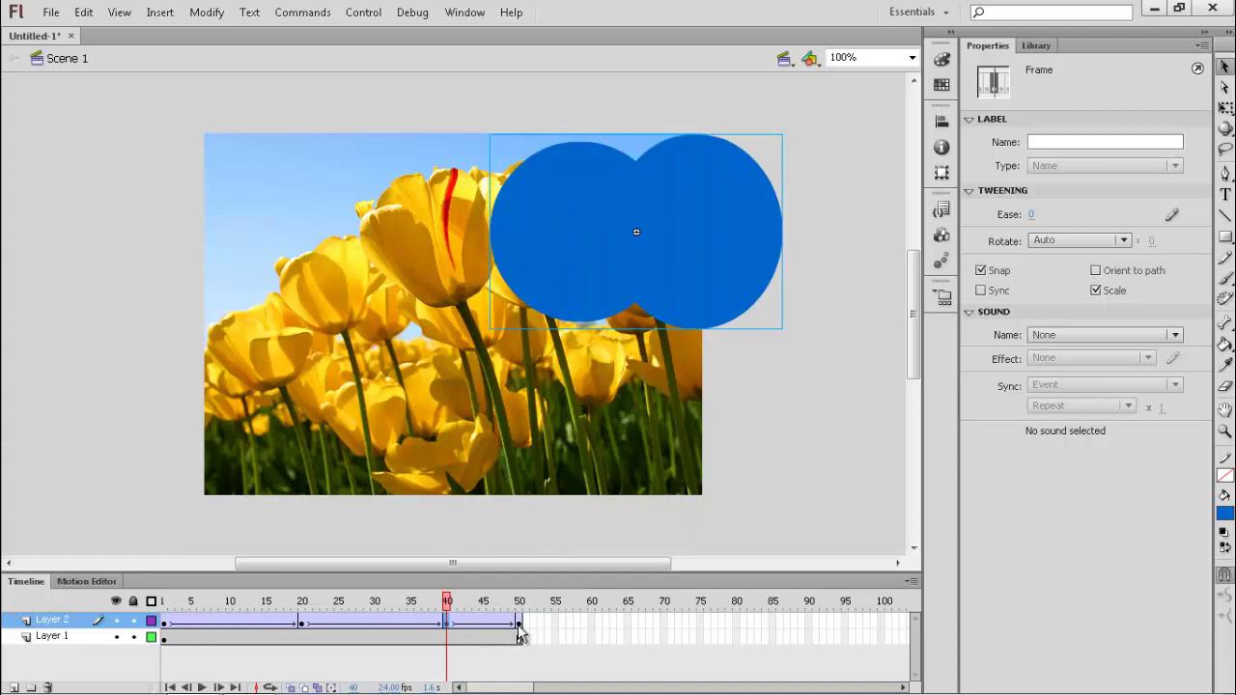
key(shift+Right)
key(shift+Right)
key(shift+Right)
key(shift+Right)
key(shift+Right)
key(shift+Right)
key(shift+Right)
key(shift+Right)
key(shift+Right)
key(shift+Right)
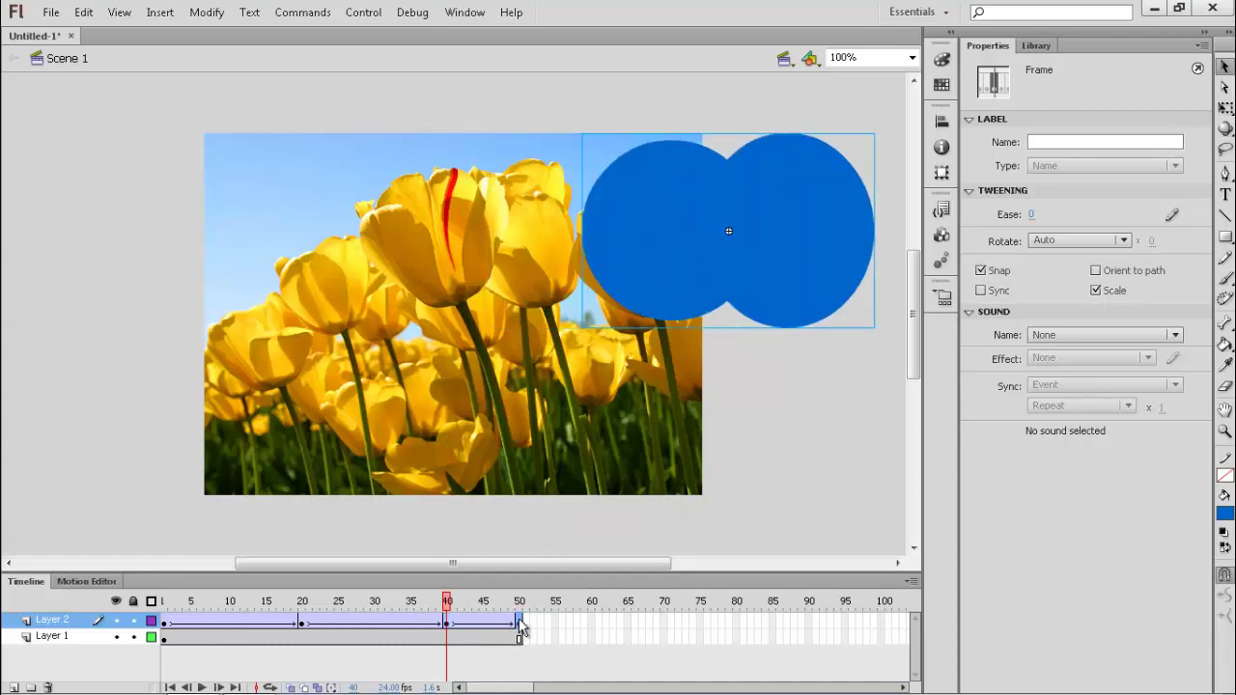
Move Layer 2's keyframe from frame 50 to frame 60 and extend the tulip picture on Layer 1 with a frame at 60
click(519, 623)
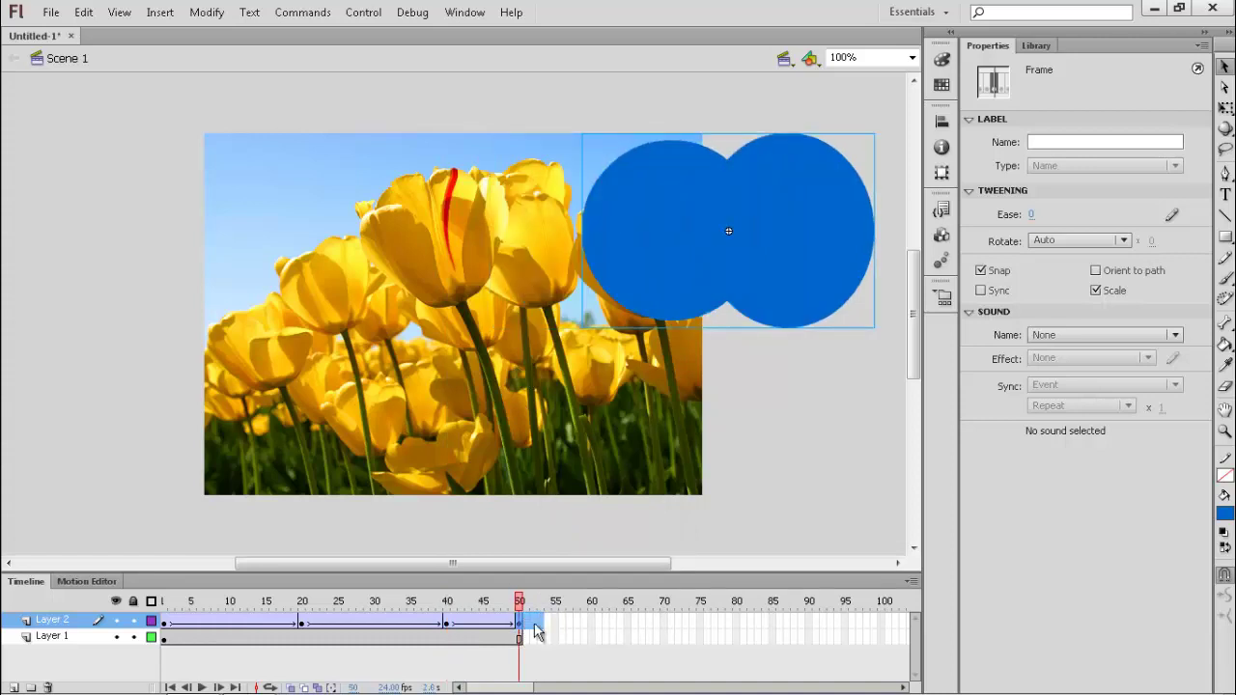
click(522, 625)
drag(523, 625, 592, 626)
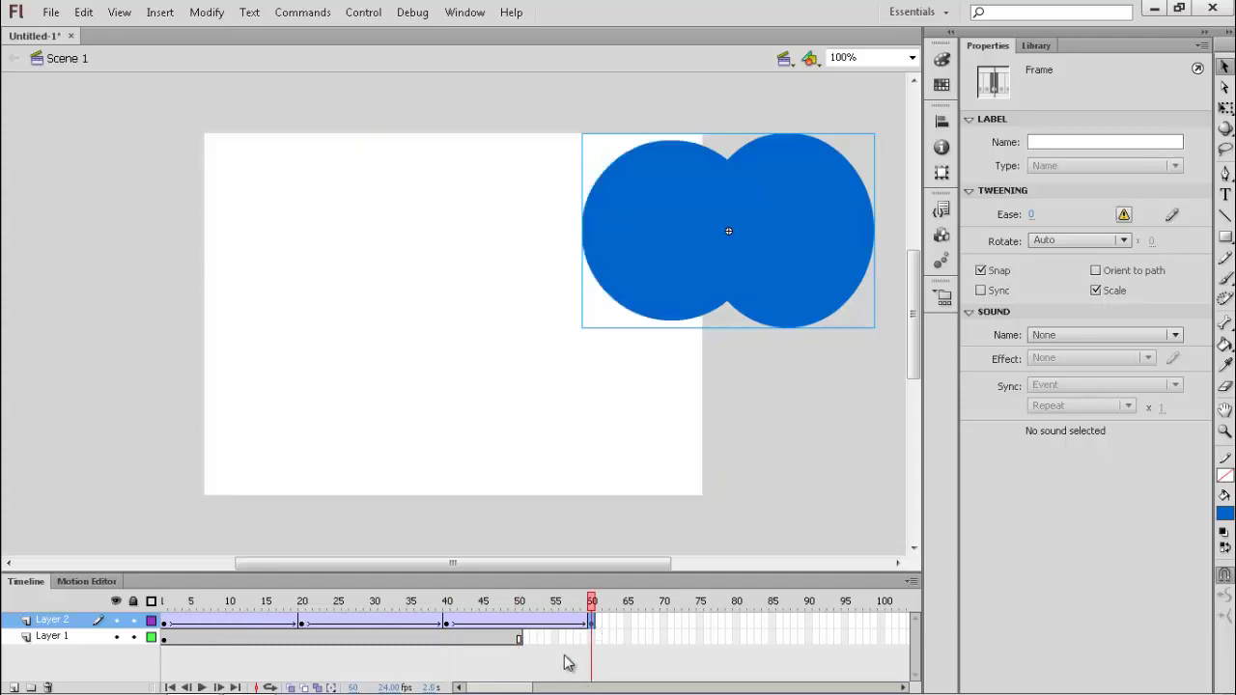
right_click(592, 639)
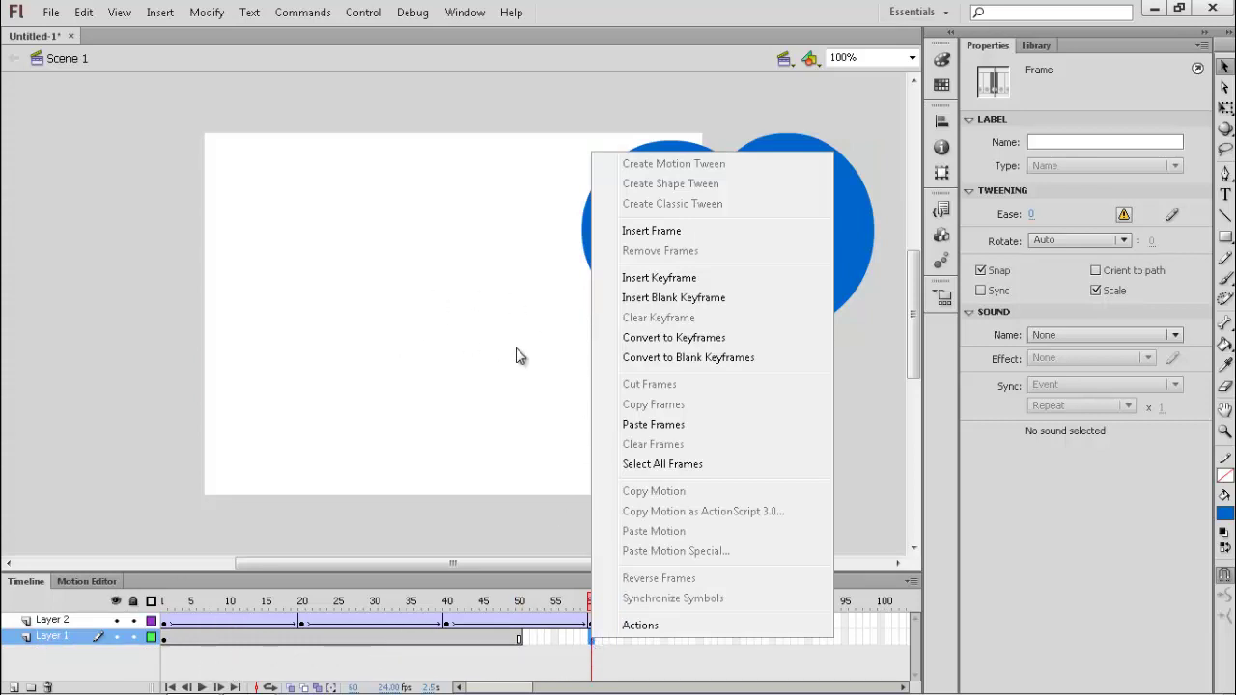
click(685, 232)
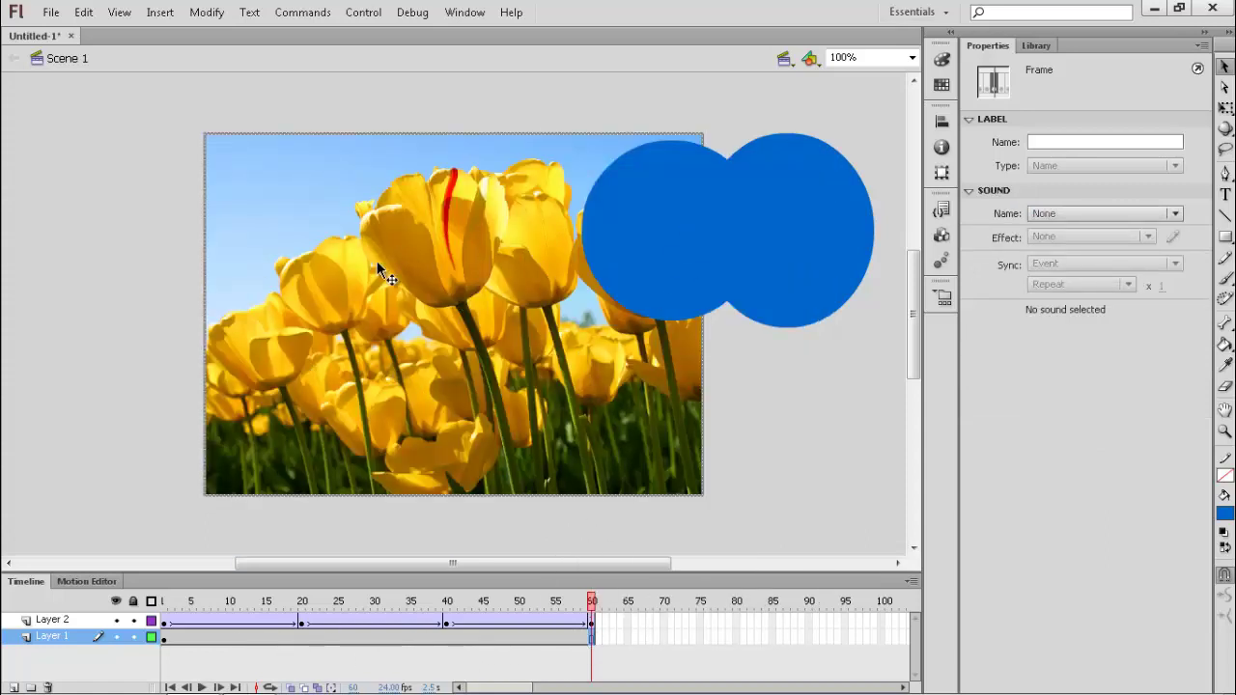
Turn Layer 2 into a mask over Layer 1 and scrub the masked animation from frame 1 to frame 40
click(165, 603)
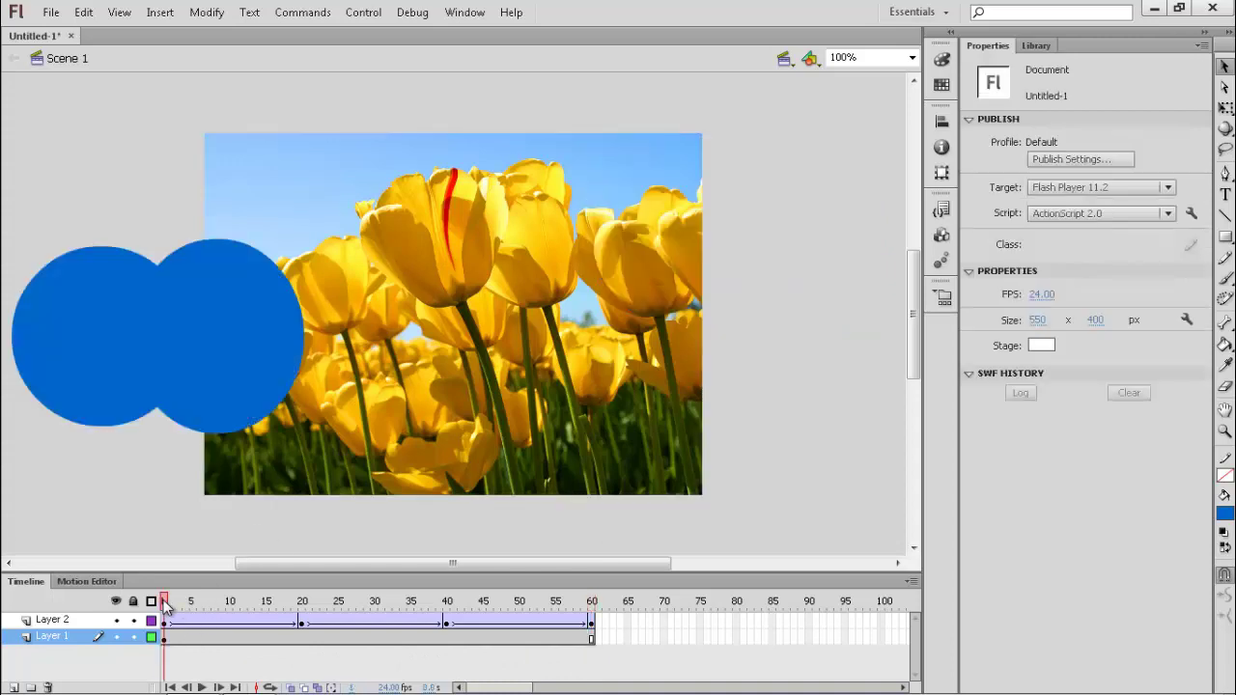
right_click(66, 626)
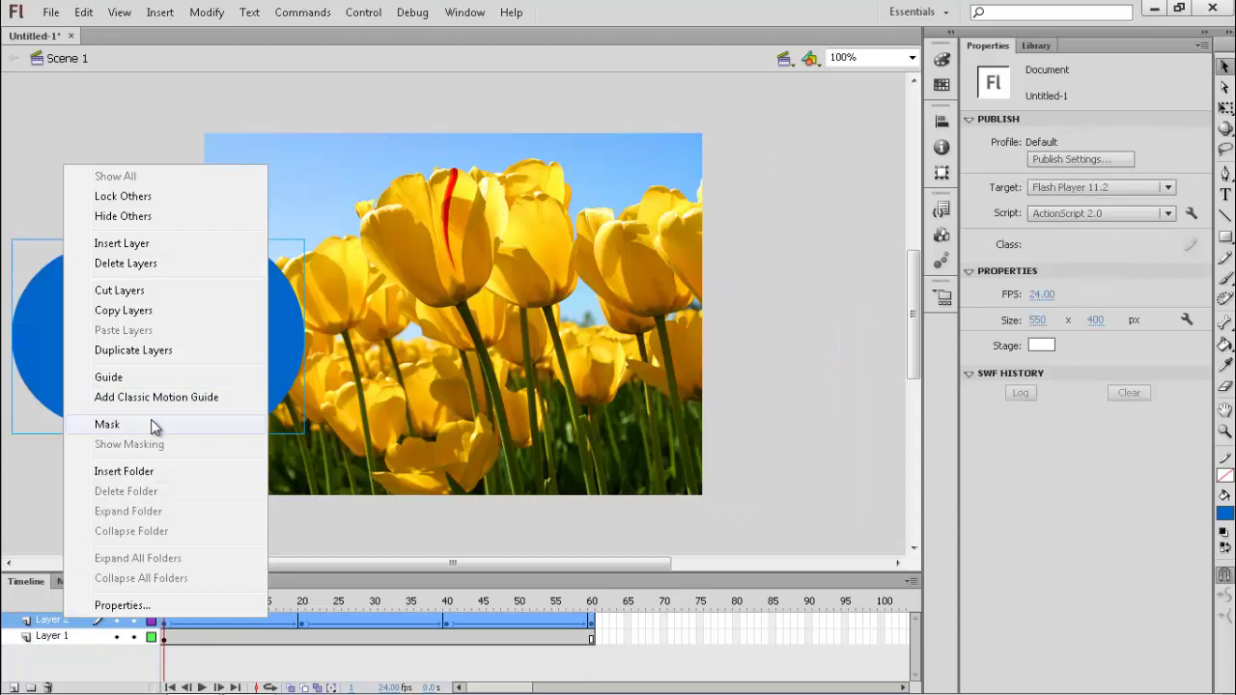
click(107, 425)
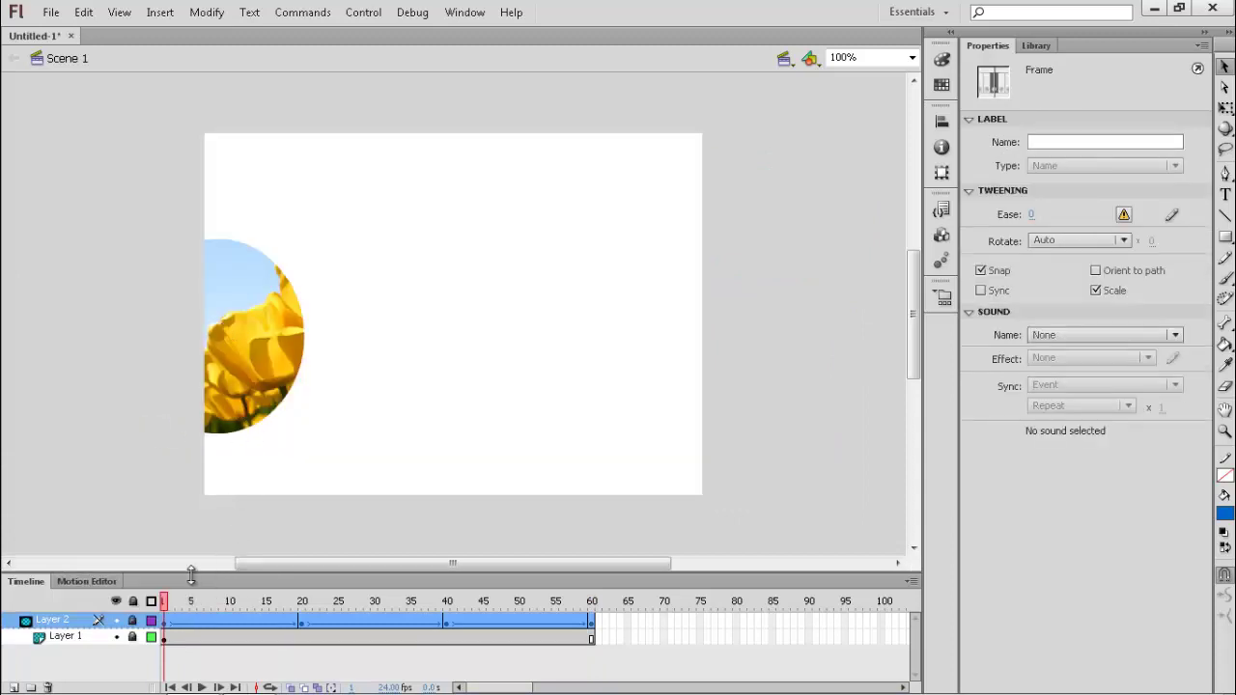
drag(166, 601, 447, 675)
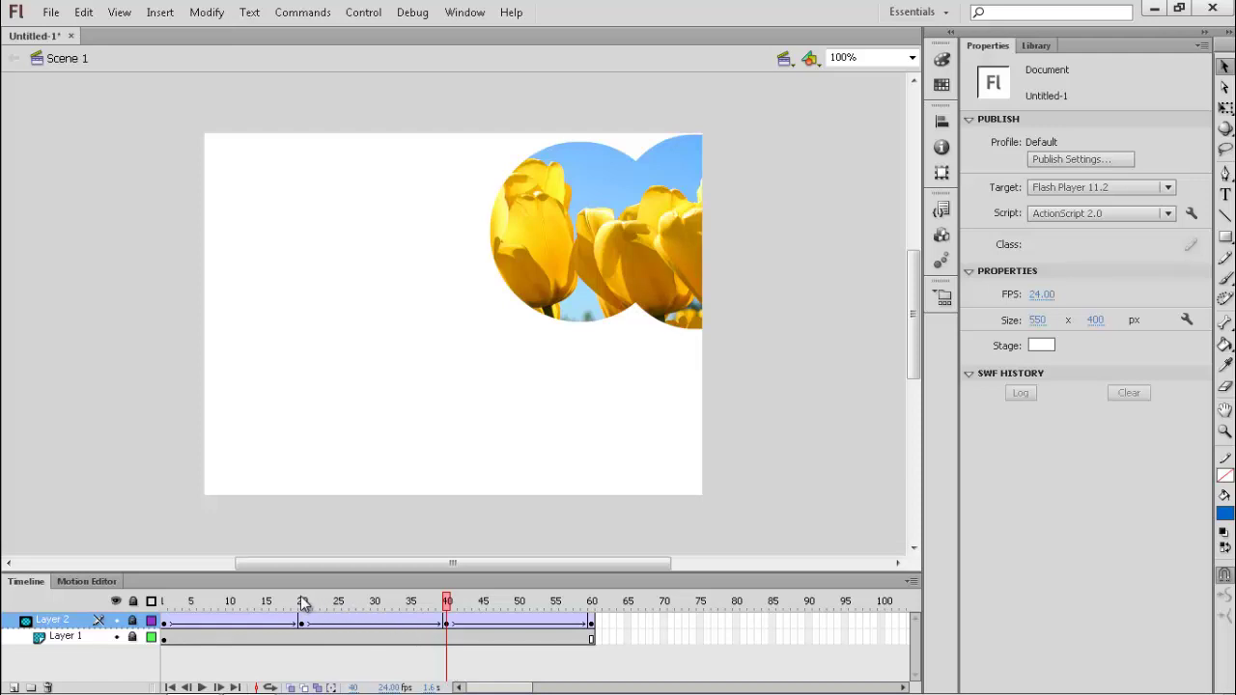
drag(303, 604, 451, 633)
Copy Layer 2's keyframe at frame 20 and paste it over the keyframe at frame 40
click(298, 623)
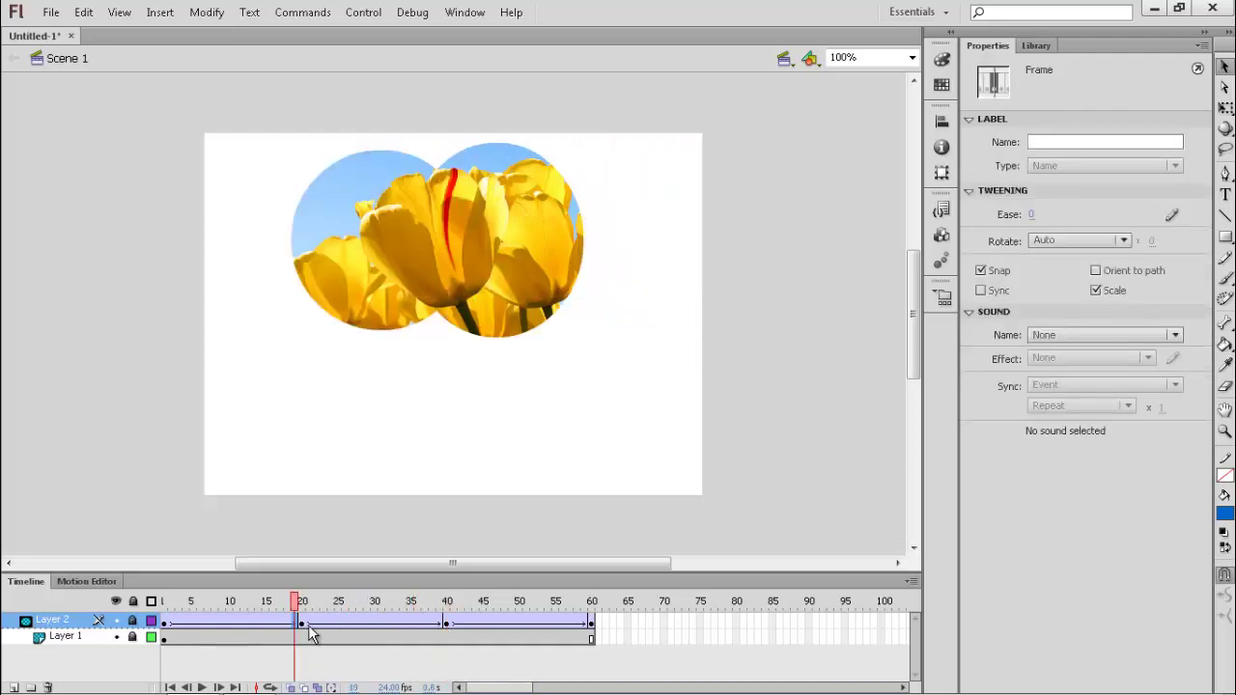
click(304, 623)
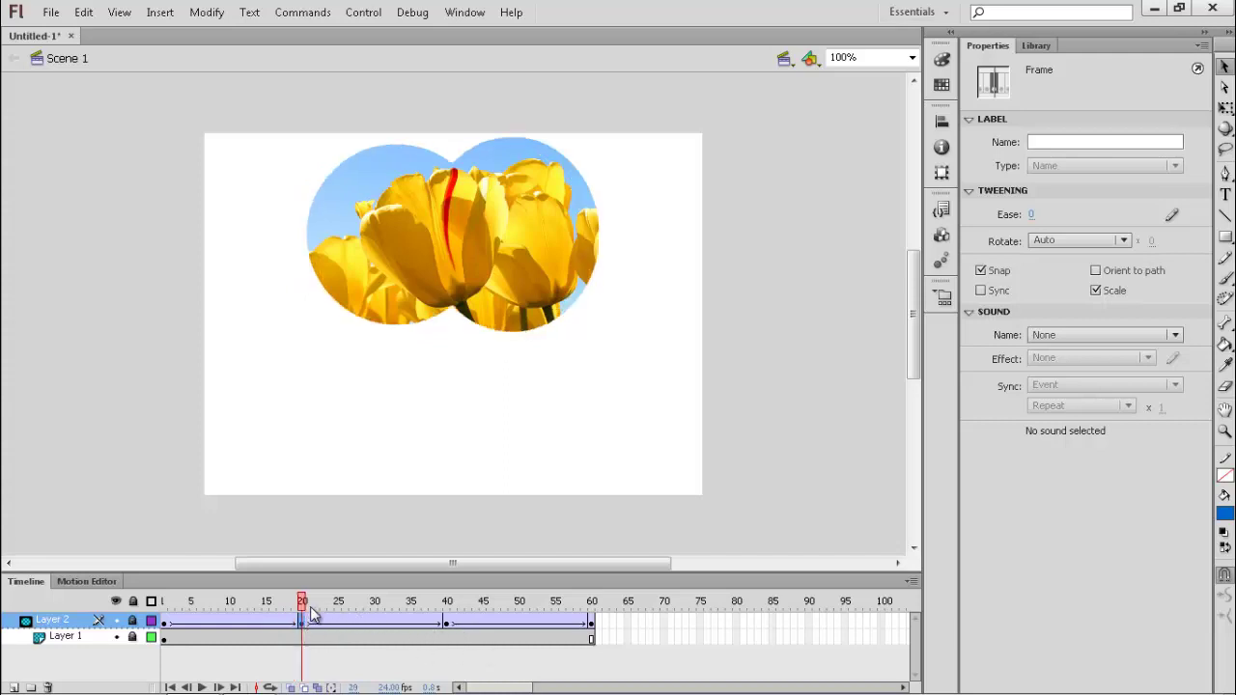
right_click(302, 618)
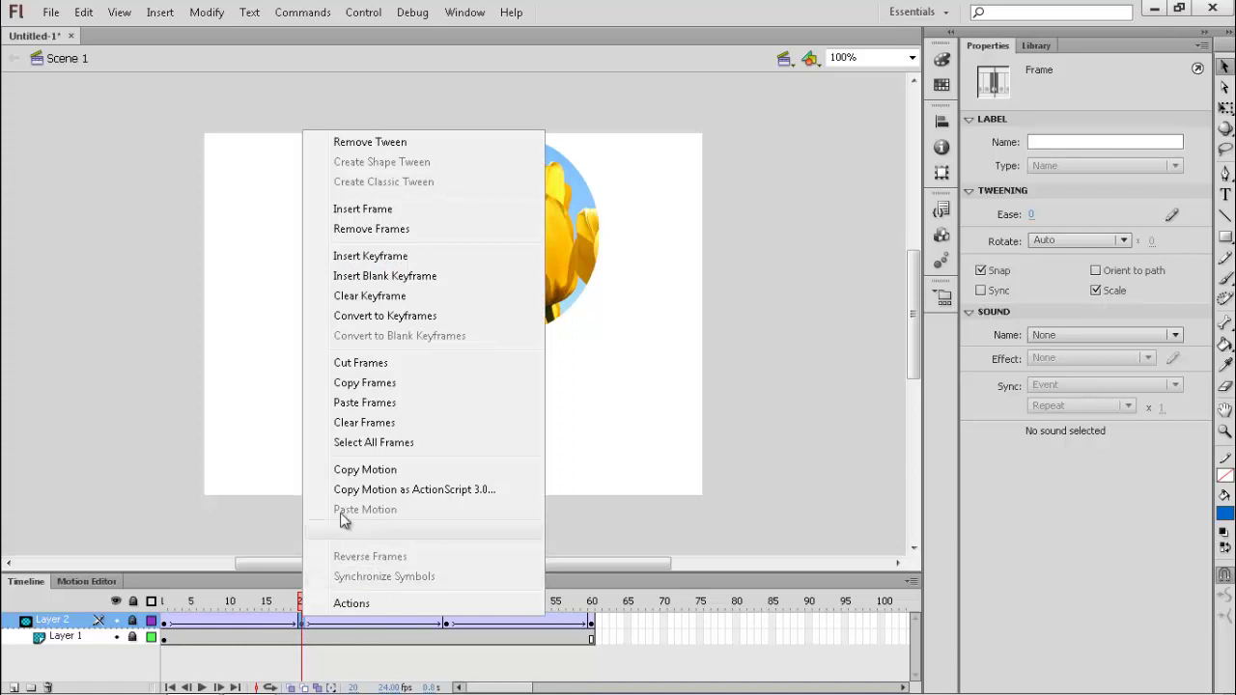
click(370, 385)
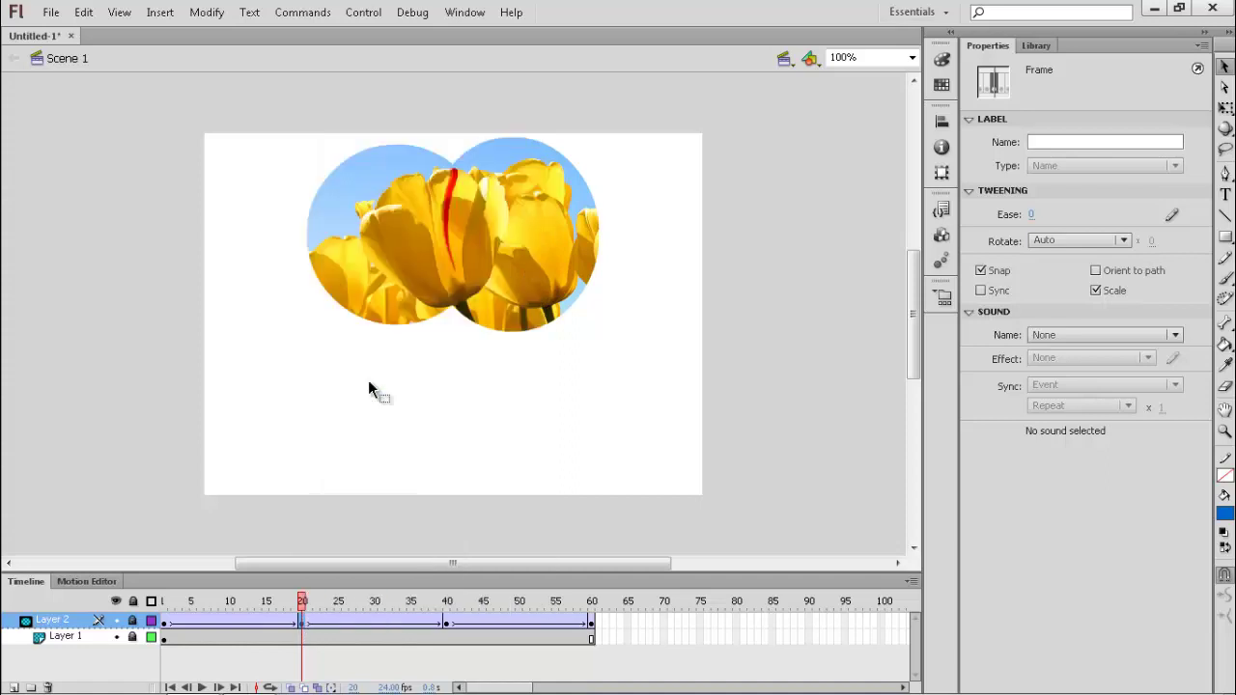
right_click(450, 627)
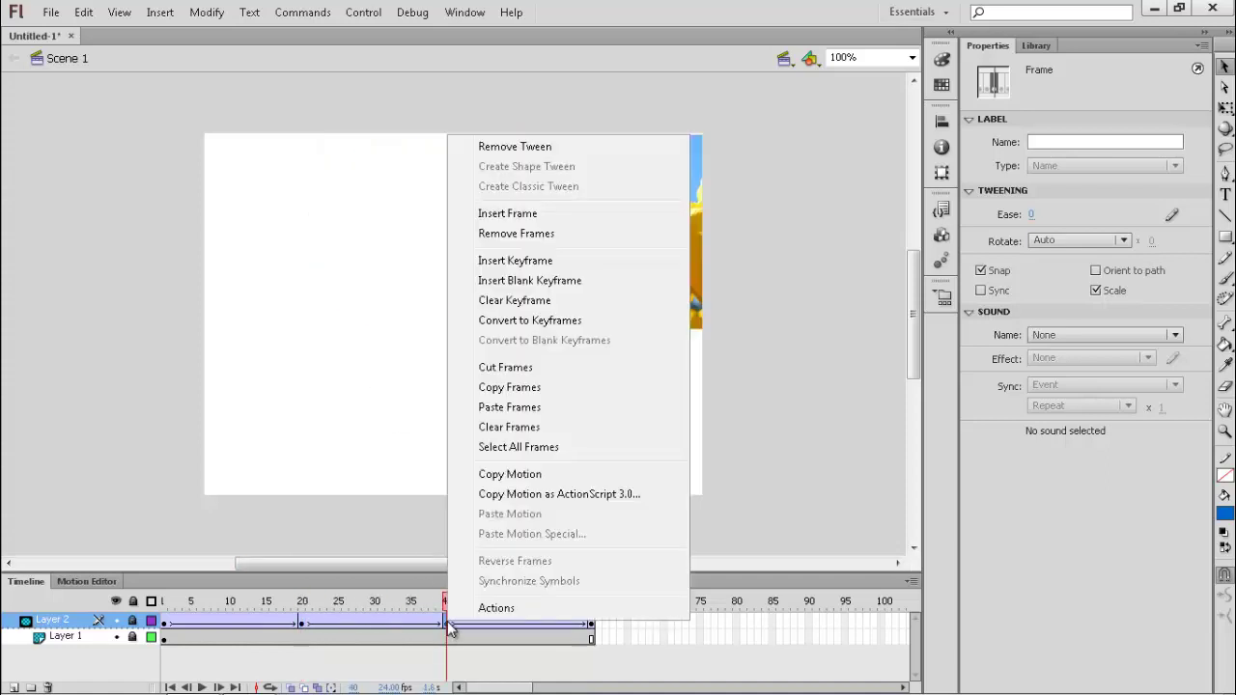
click(526, 411)
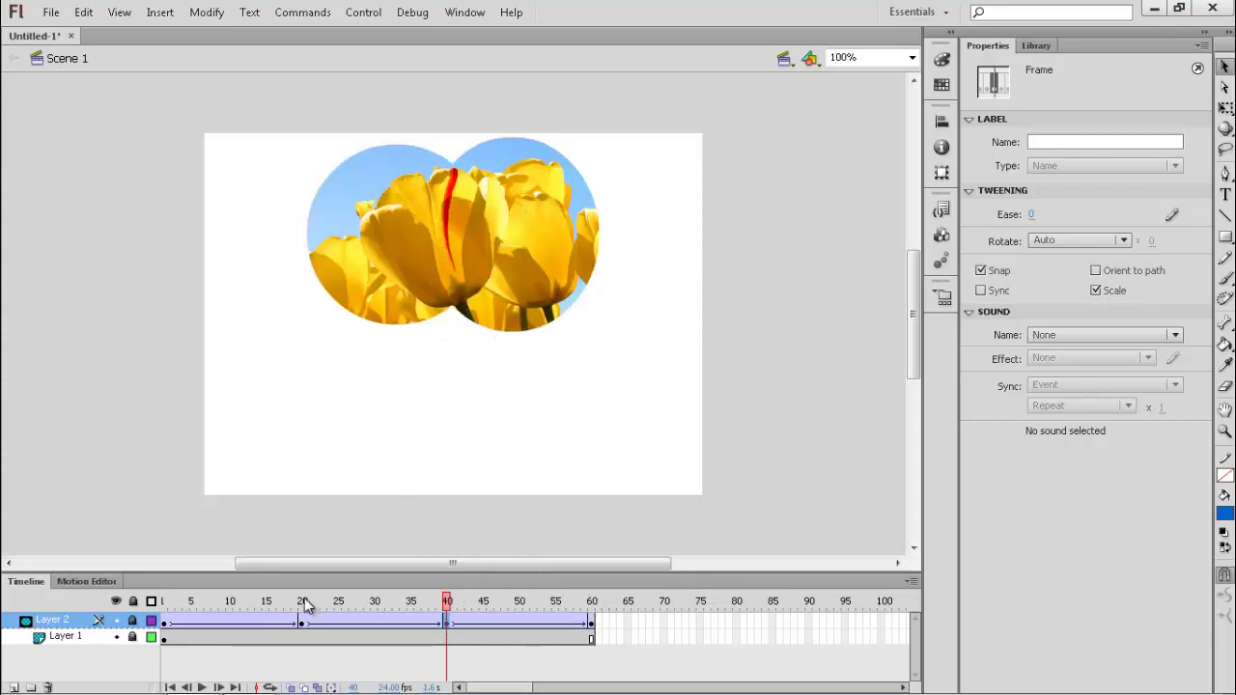
Preview the masked animation by scrubbing the timeline and testing the movie, and close the test window
drag(305, 600, 106, 666)
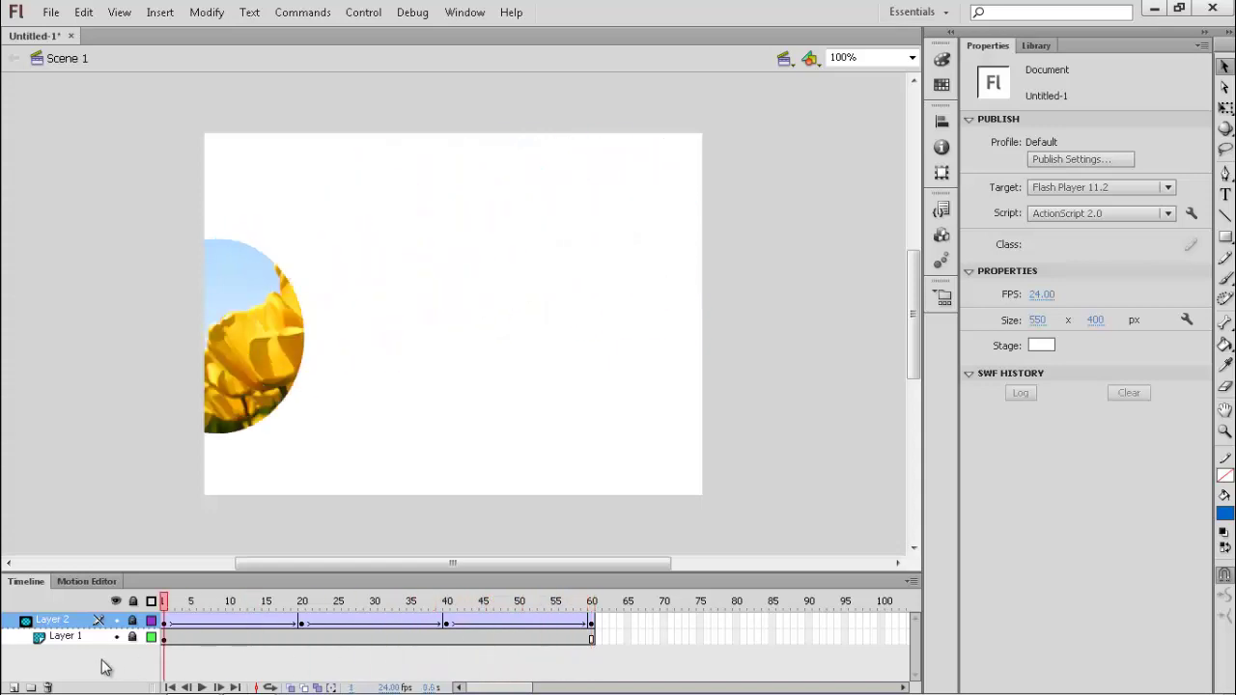
key(ctrl+Return)
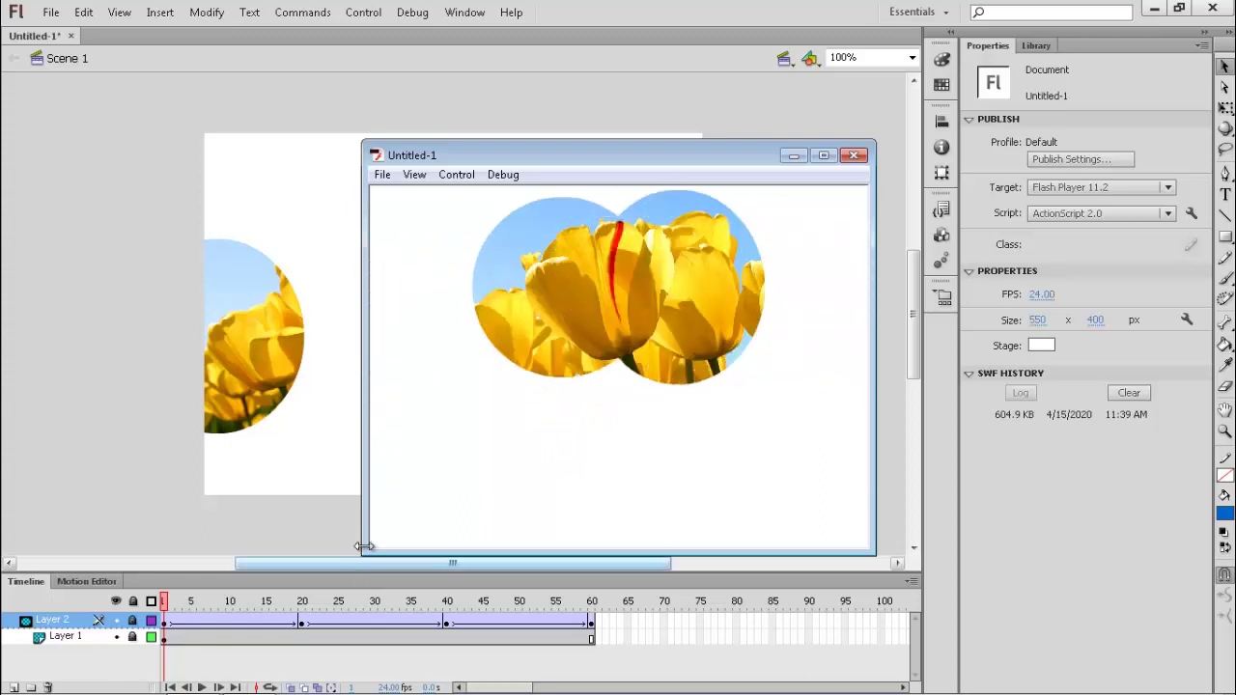
click(853, 154)
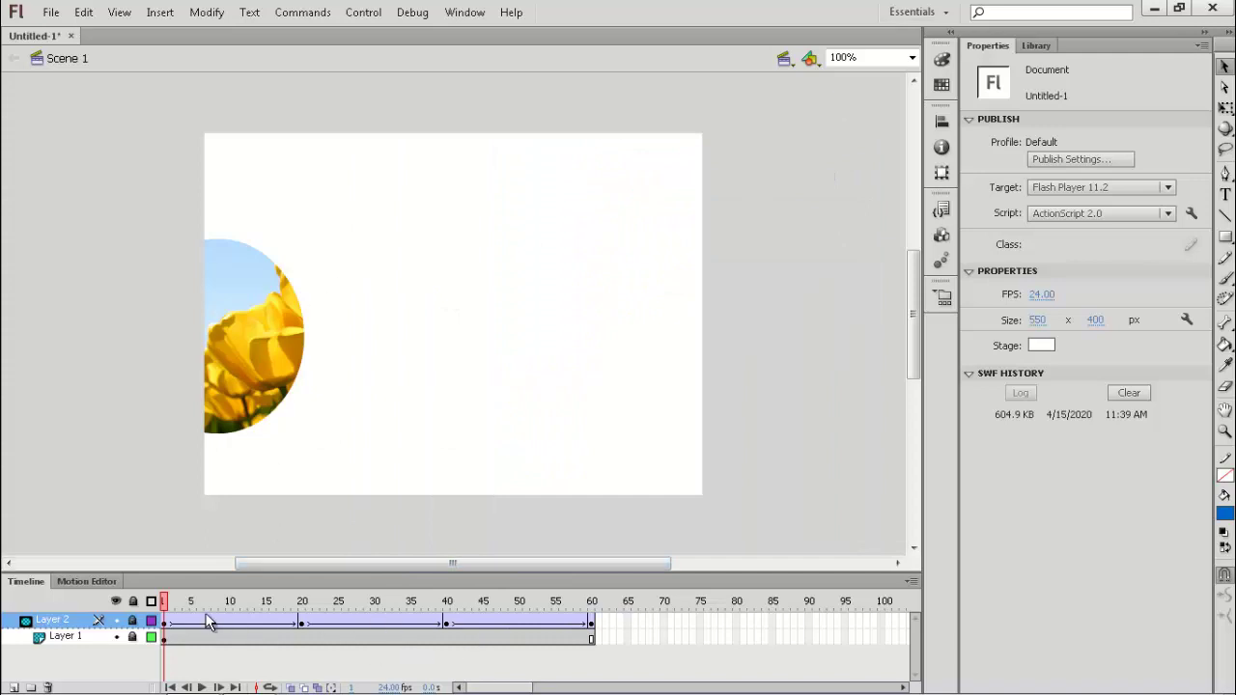
Remove the mask from Layer 2 and unlock both layers
right_click(60, 625)
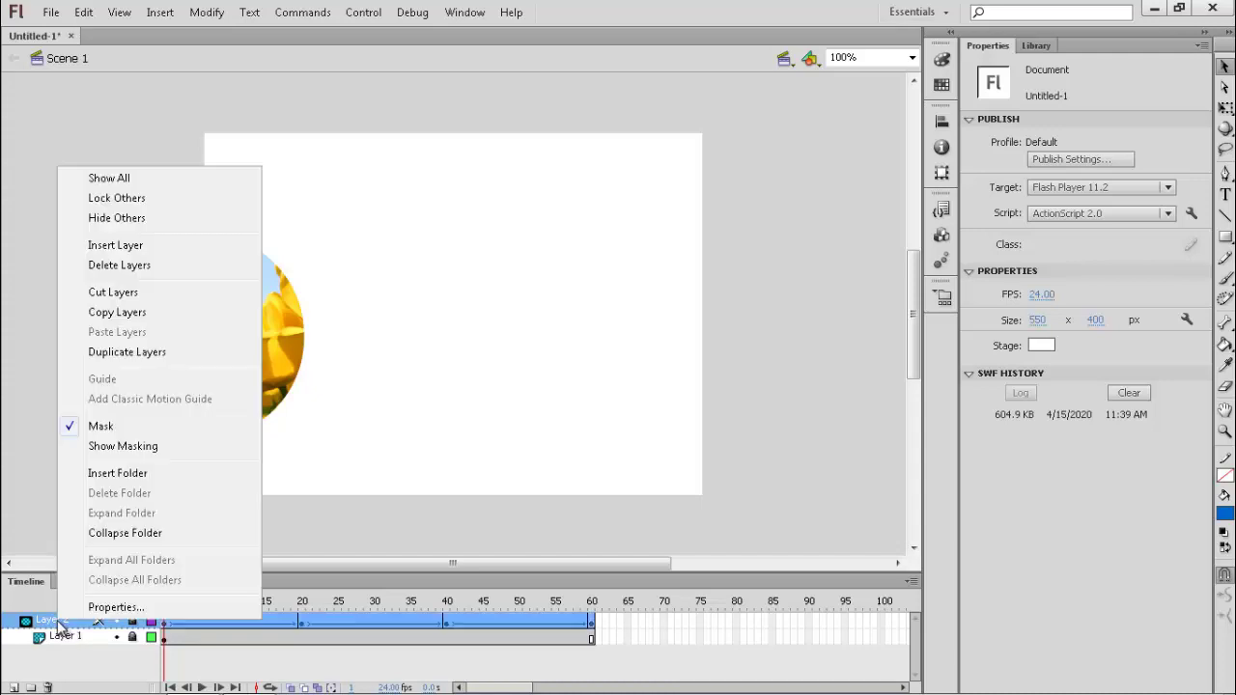
click(102, 427)
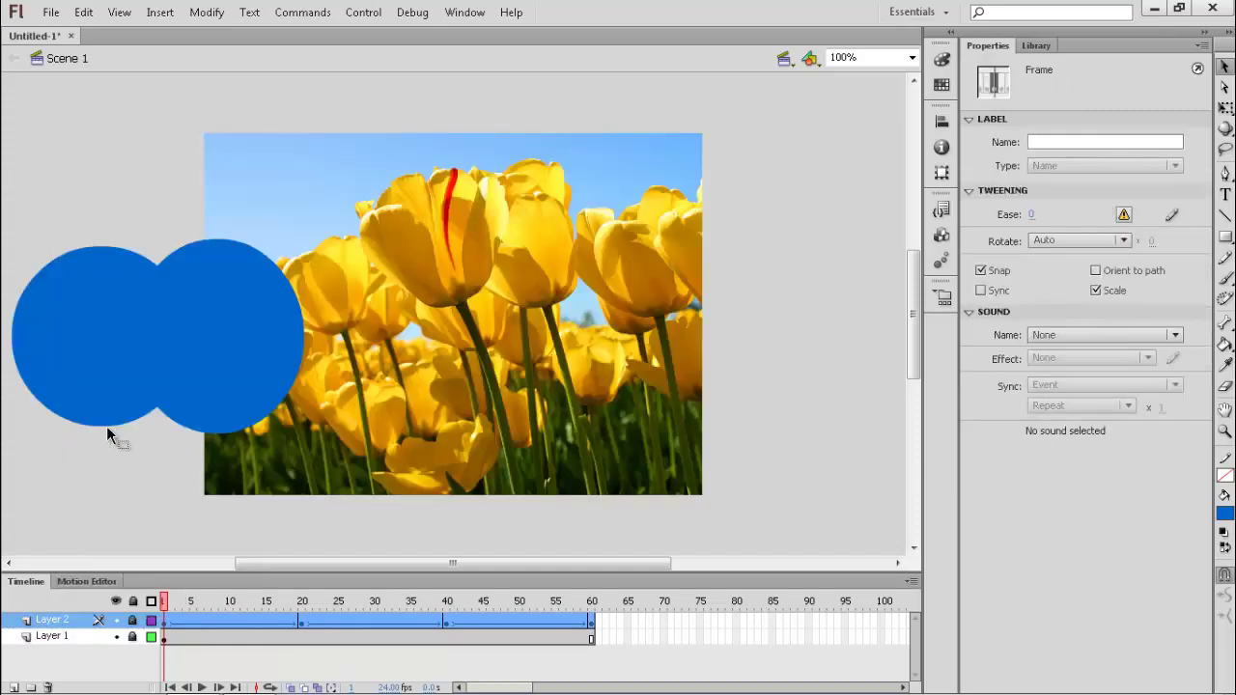
click(133, 601)
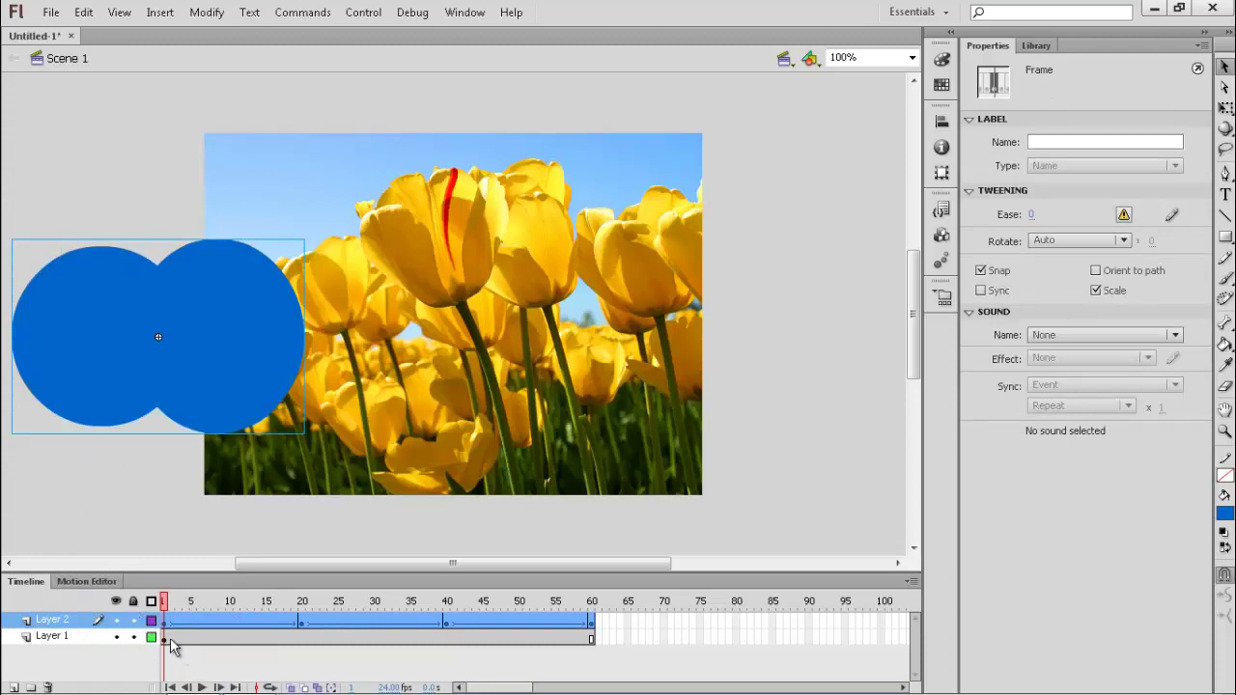
Create a classic tween for the tulip picture on Layer 1 and insert a keyframe at frame 60
click(164, 638)
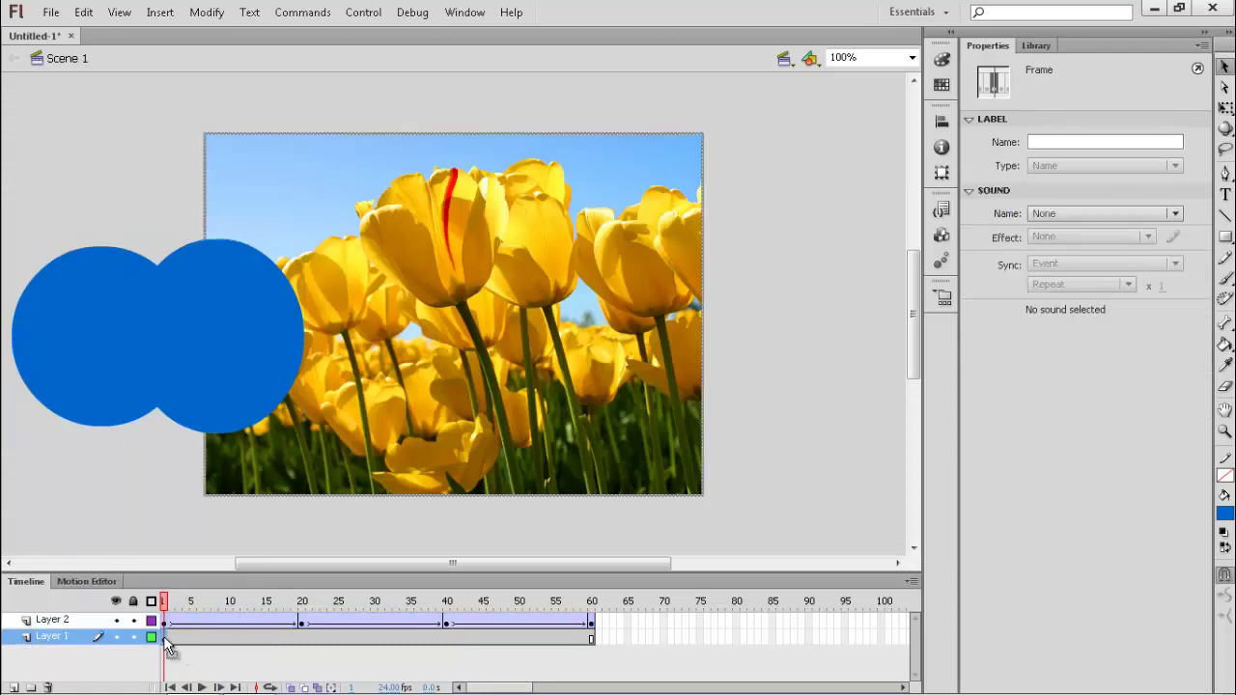
right_click(165, 639)
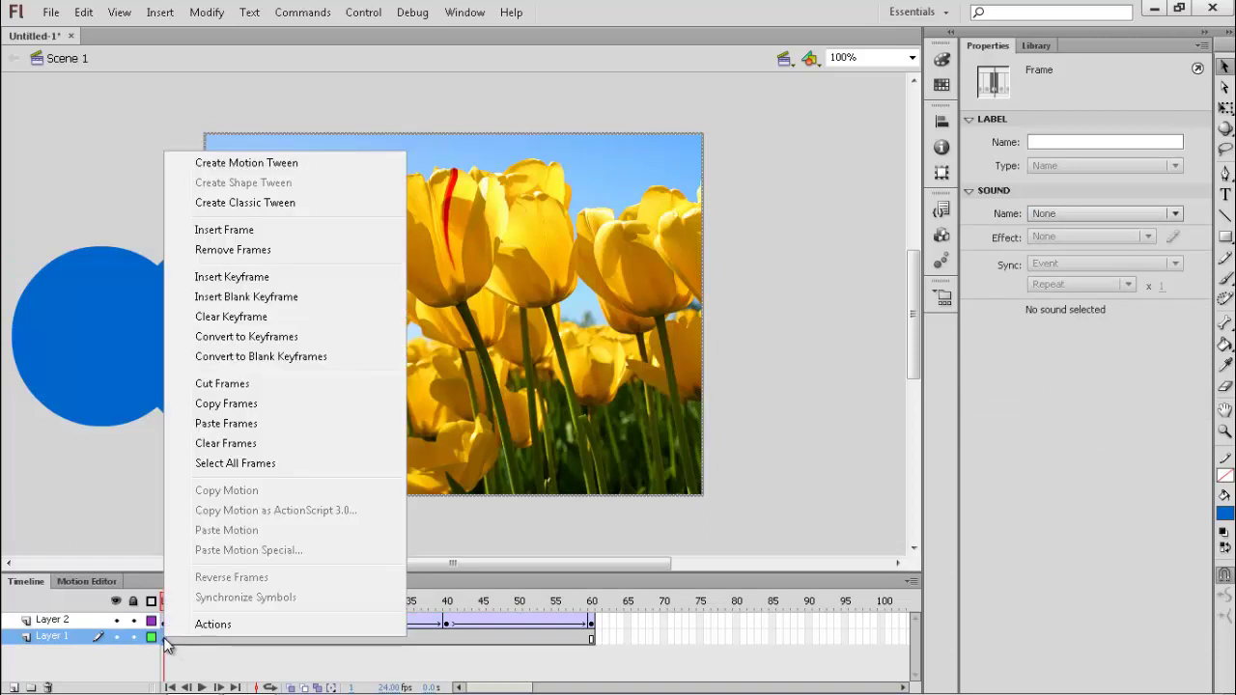
click(288, 204)
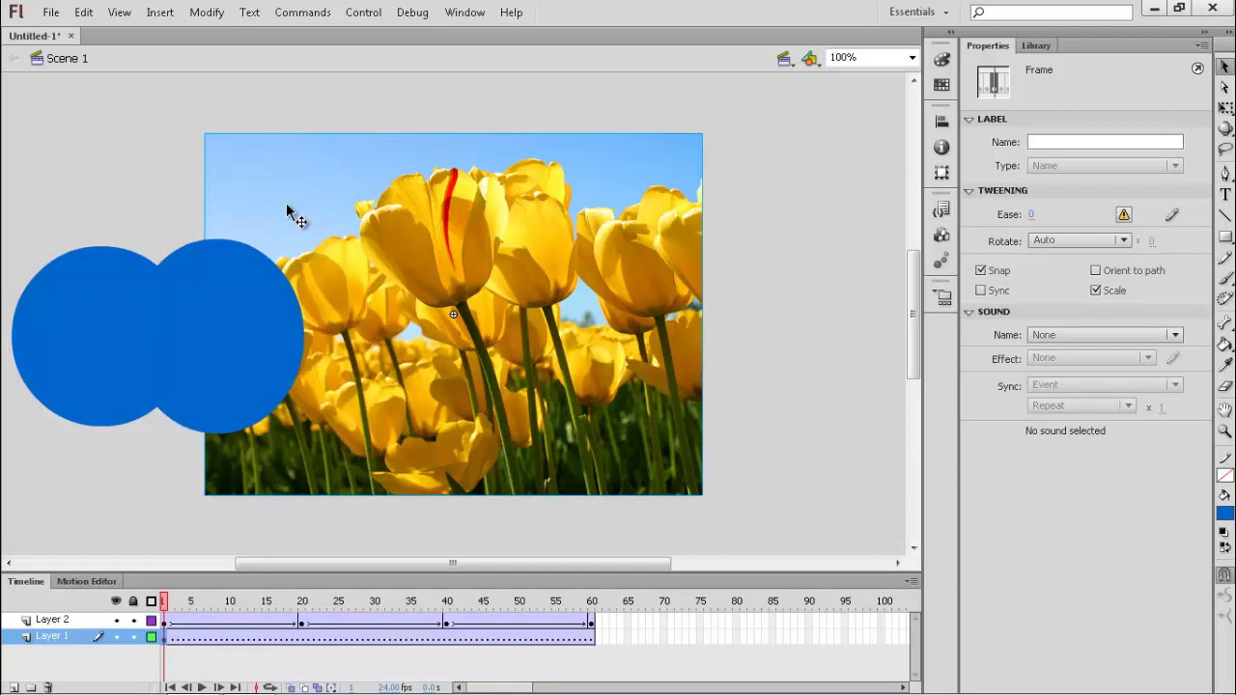
right_click(592, 640)
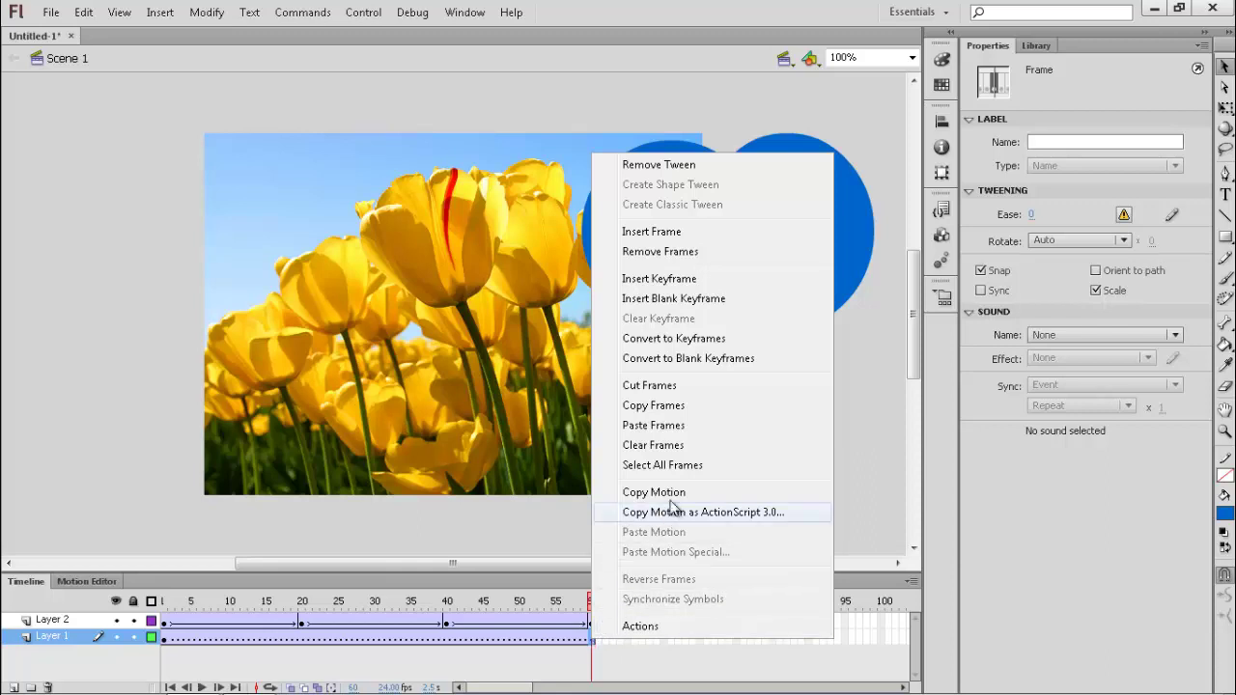
click(689, 280)
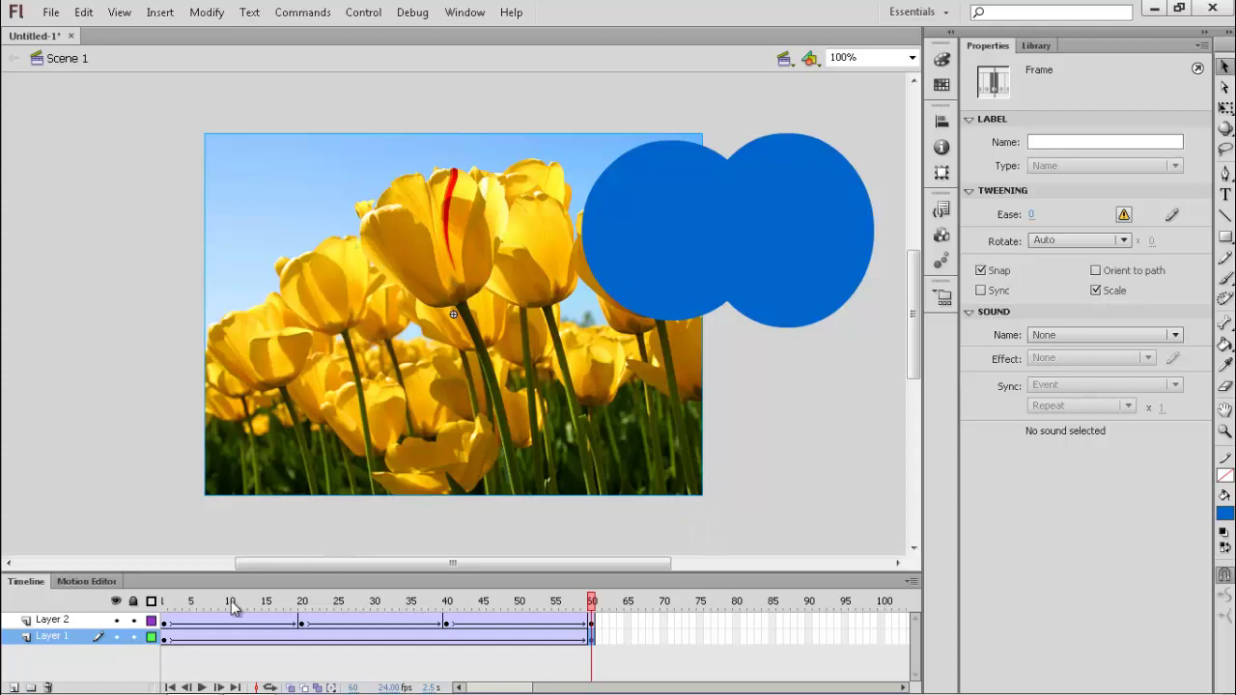
Display the layers as outlines, check the picture at frames 60 and 1, and restore the normal display
click(153, 600)
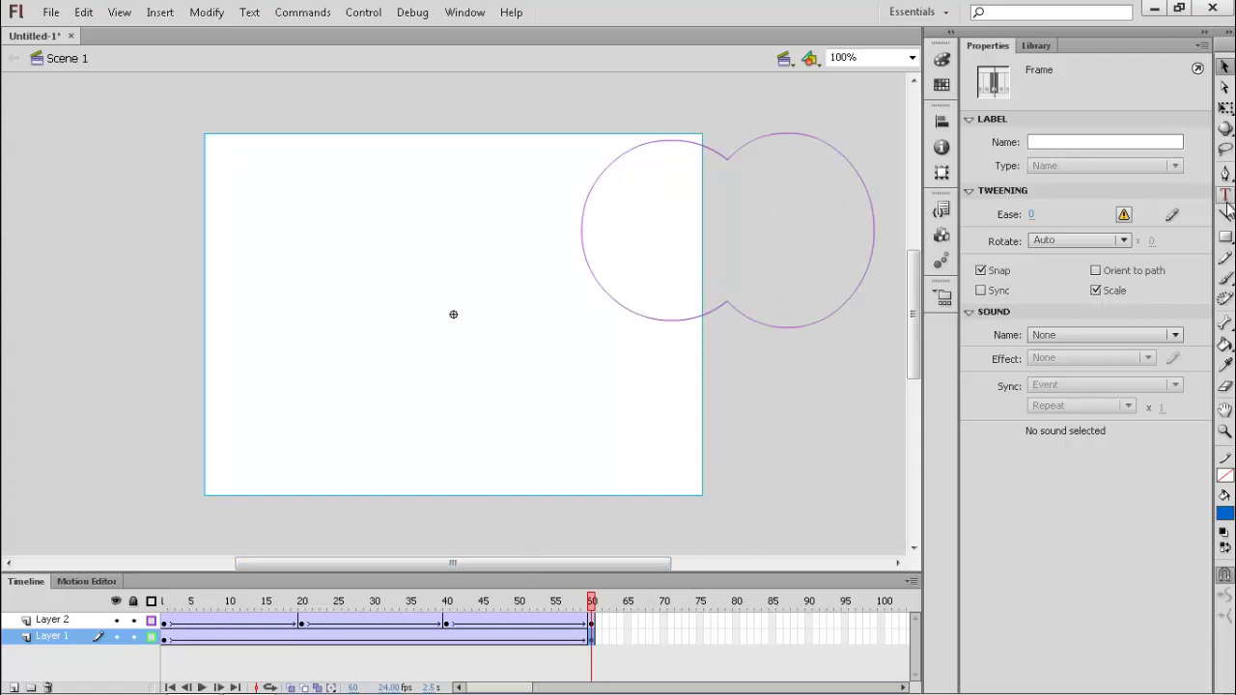
click(1224, 108)
click(656, 404)
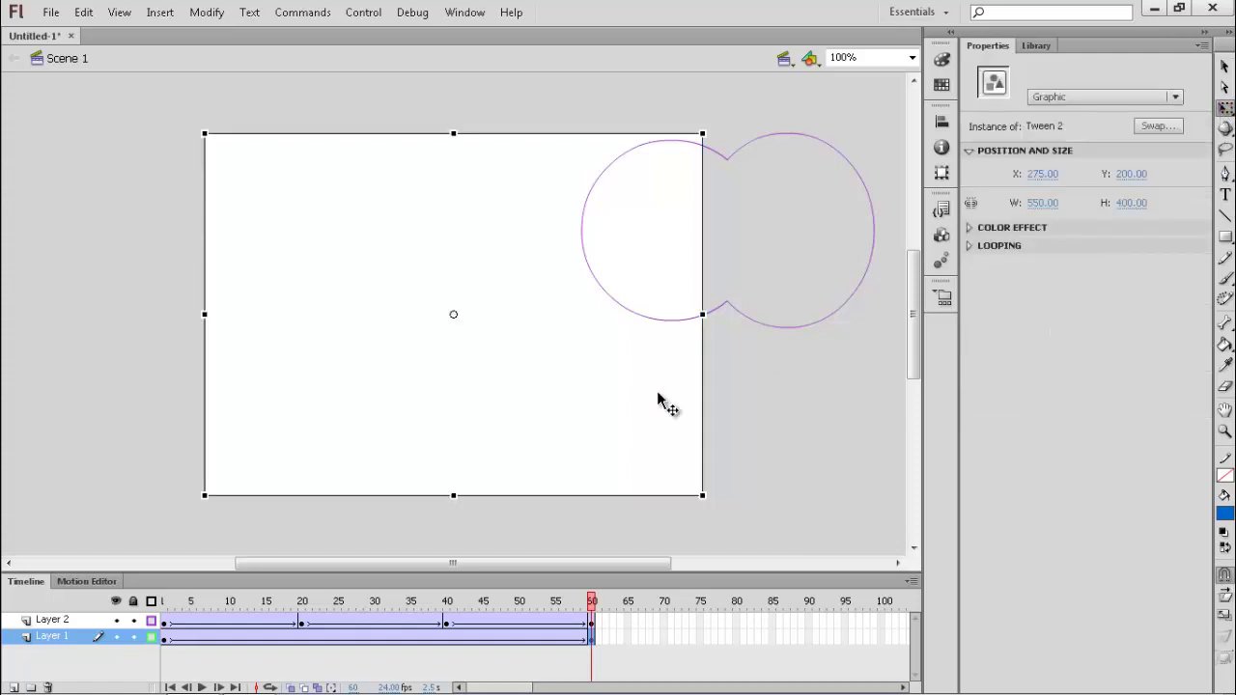
click(164, 601)
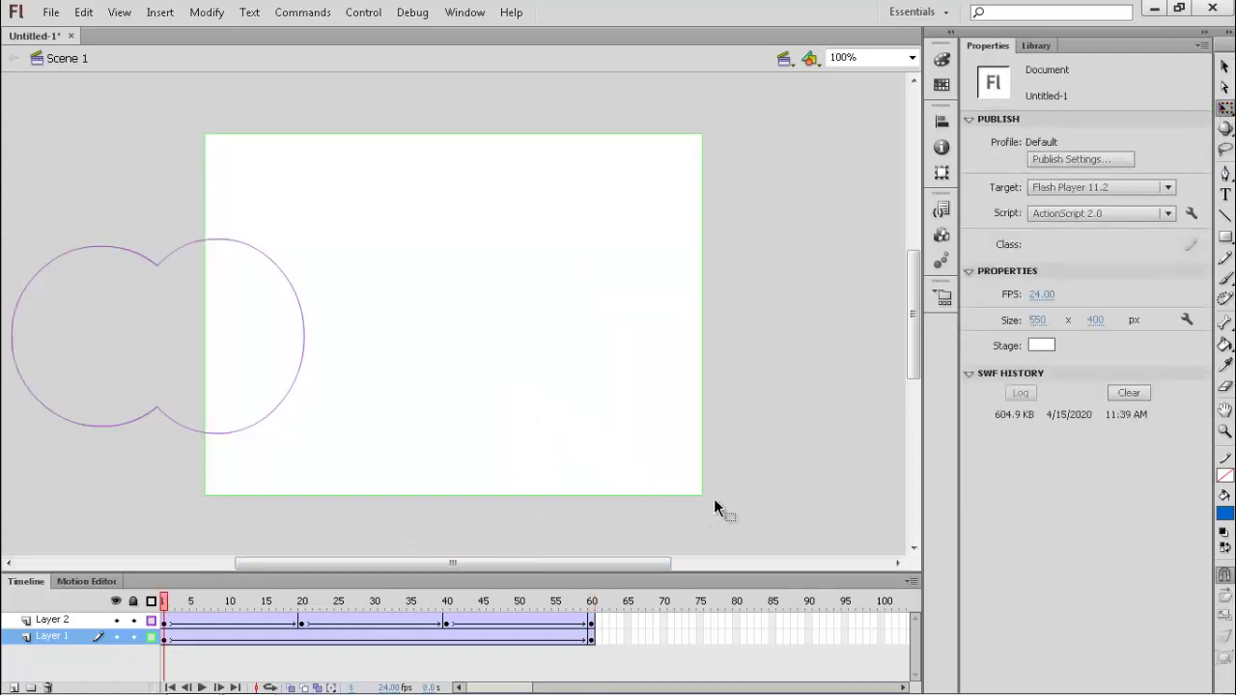
click(150, 602)
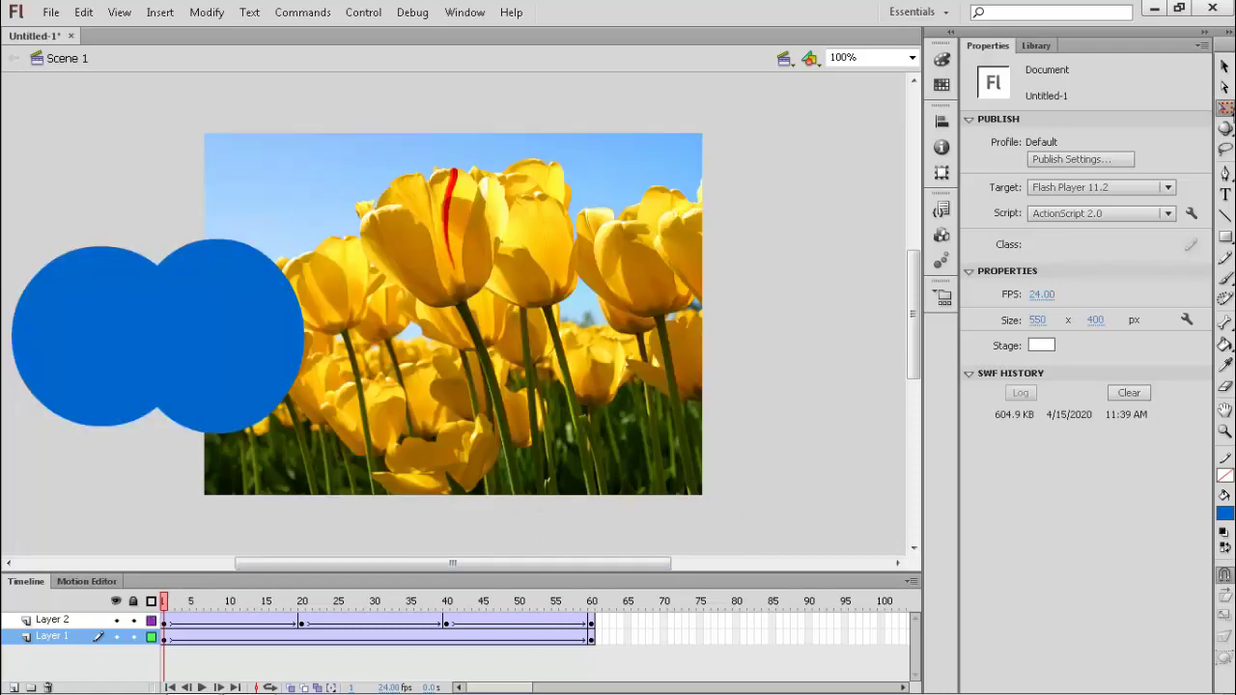
Enlarge the tulip picture on Layer 1 at frame 1 around its centre to 844 × 613.8 with Free Transform
click(1225, 108)
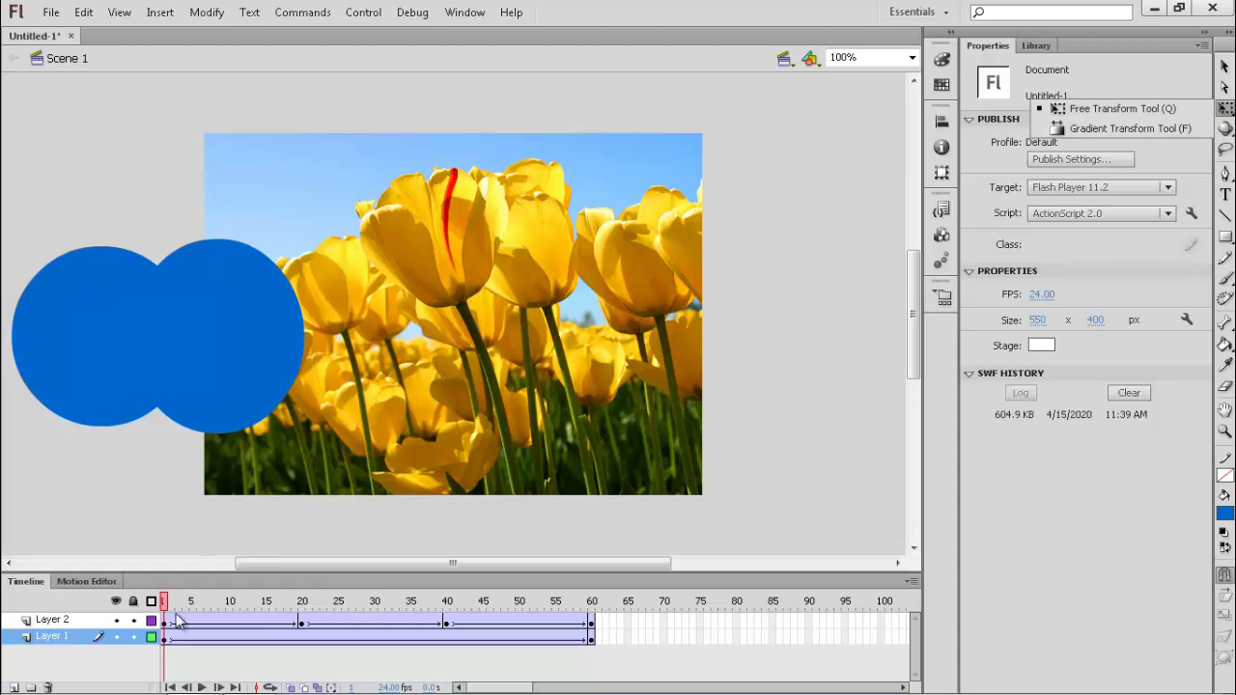
click(462, 355)
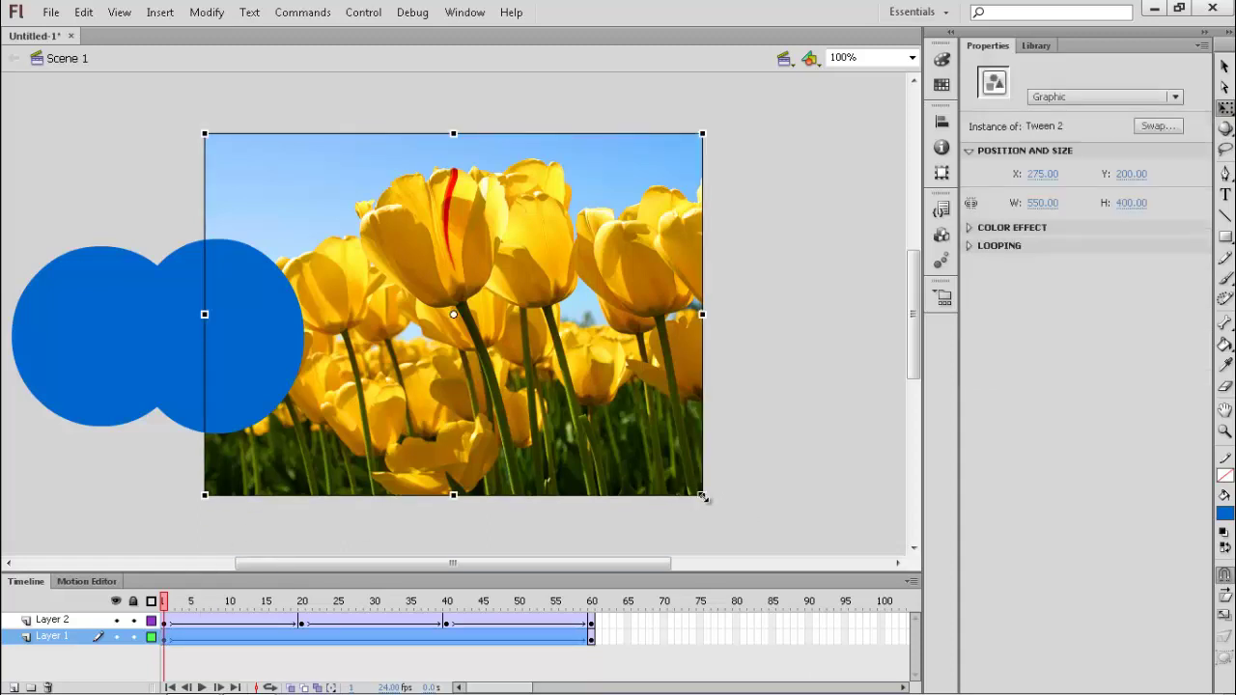
drag(704, 497, 835, 626)
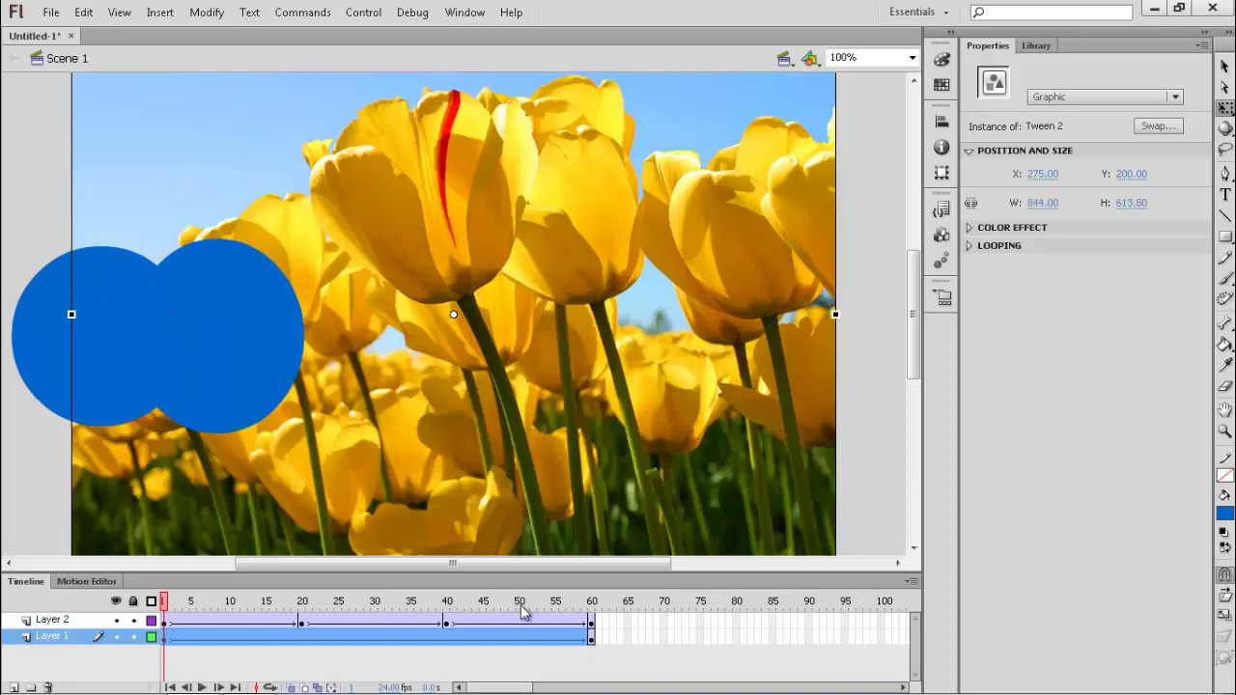
Check the picture at frames 60 and 1 on Layer 1 and scrub through the tween to frame 60
click(592, 642)
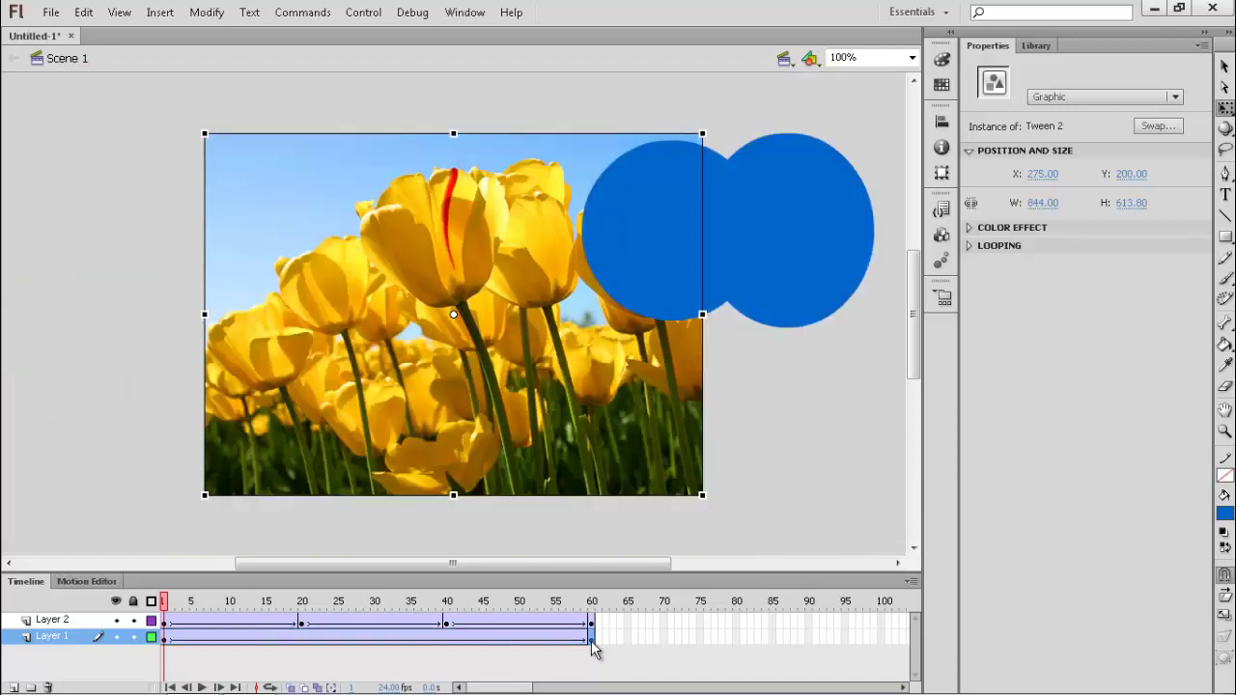
click(592, 639)
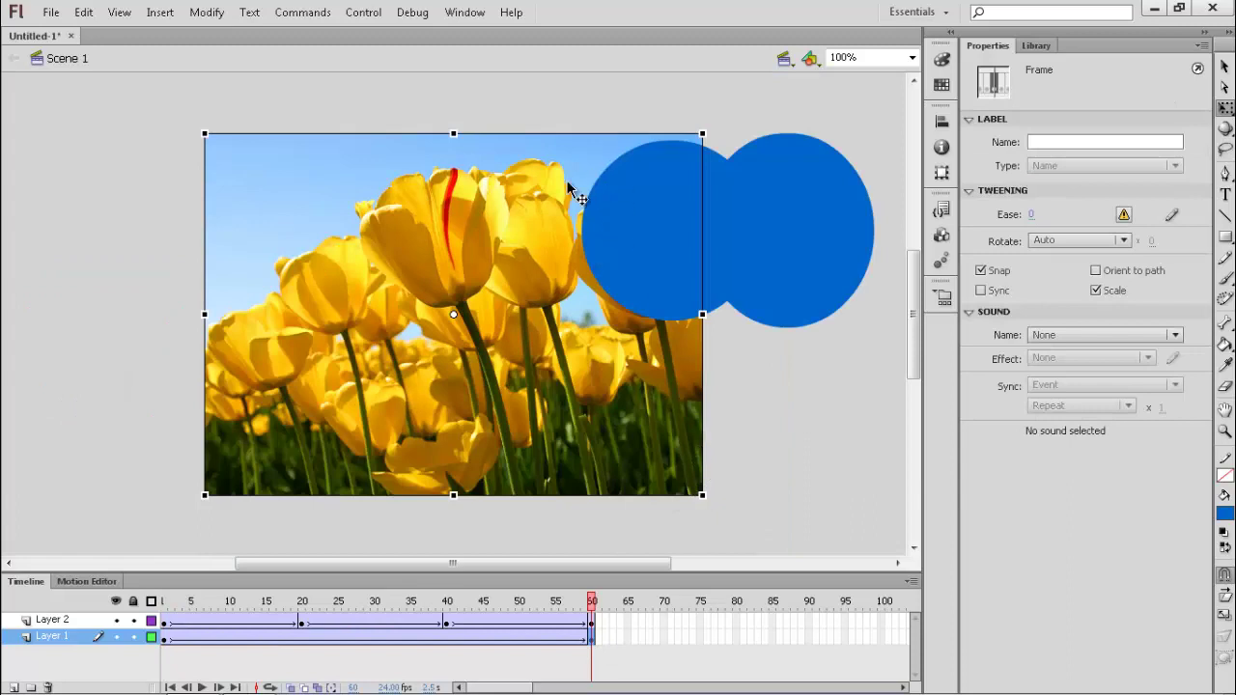
click(164, 602)
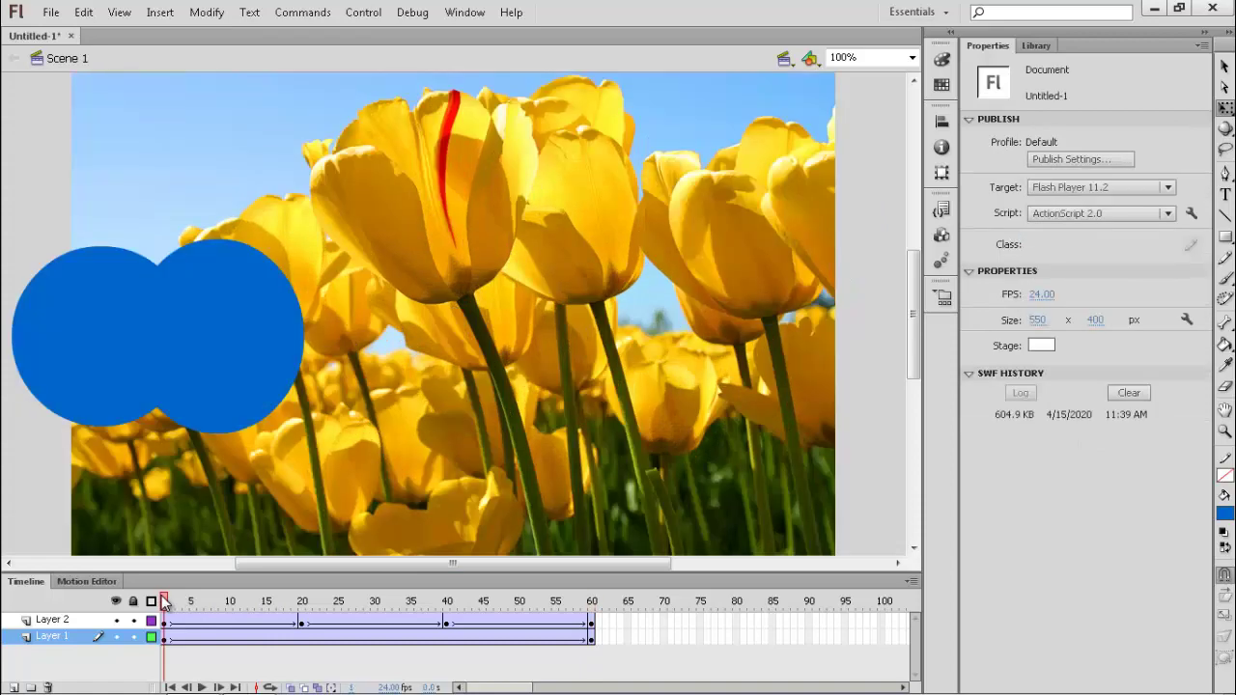
drag(165, 600, 593, 692)
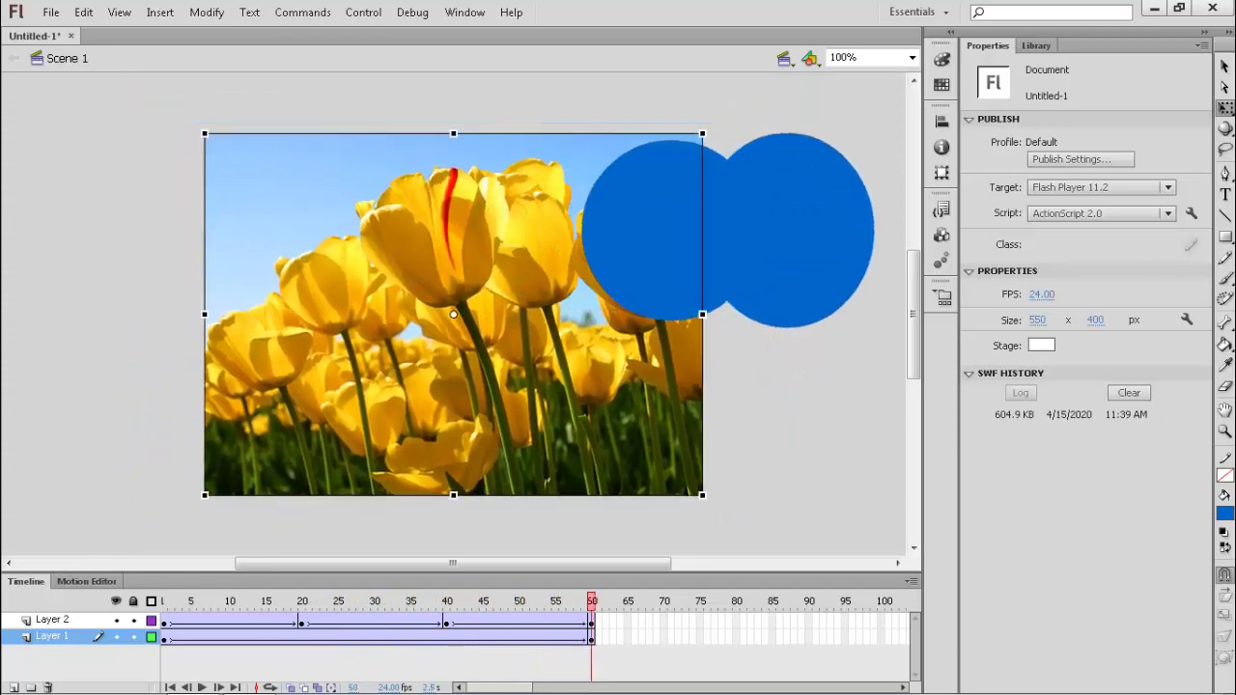
Turn Layer 2 into a mask over Layer 1 and scrub from frame 1 to 60 to preview it
right_click(68, 623)
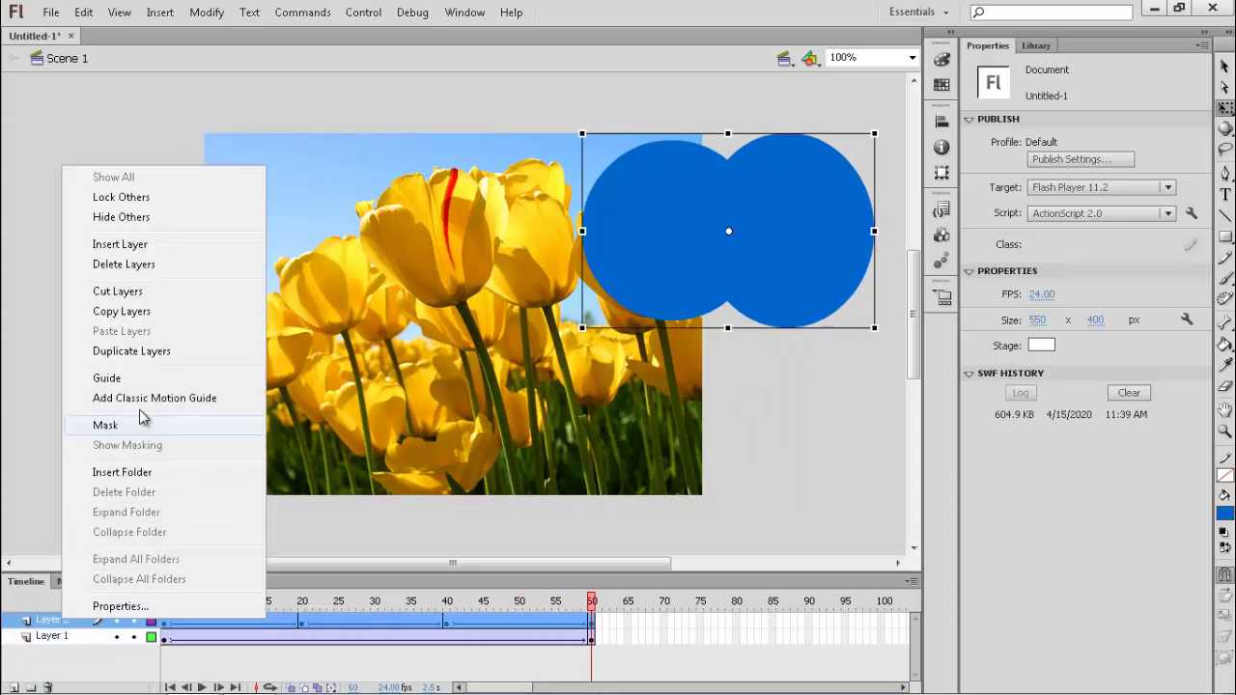
click(104, 426)
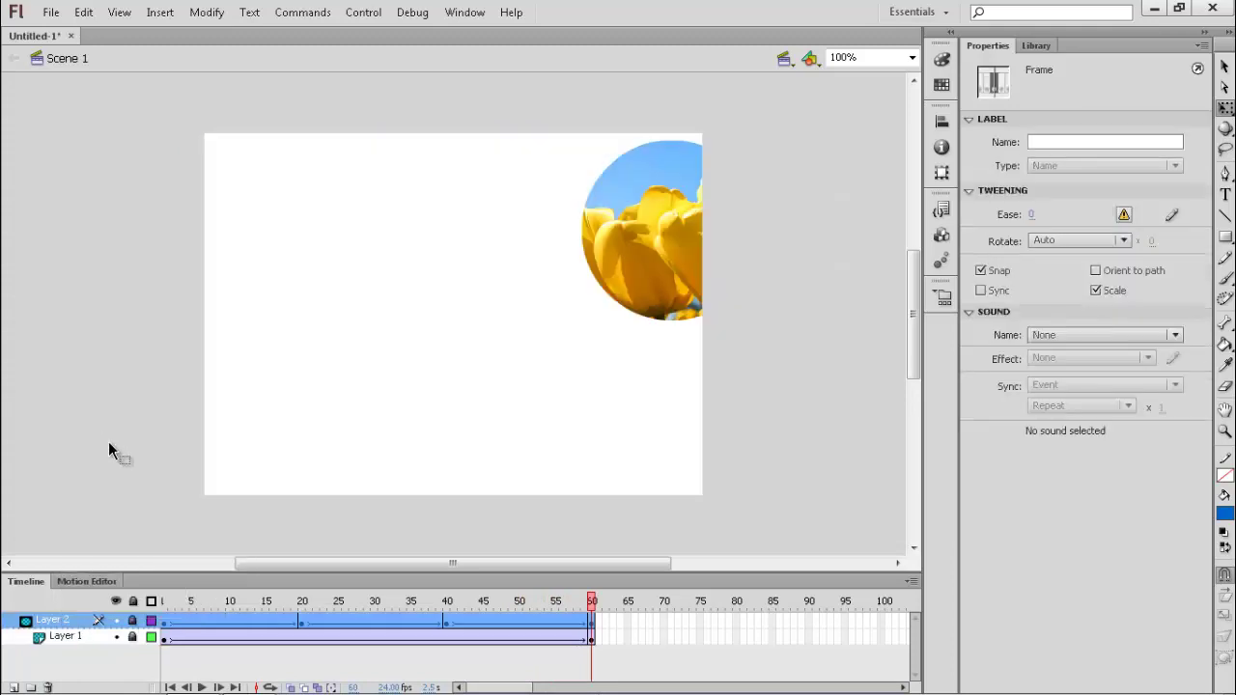
click(165, 603)
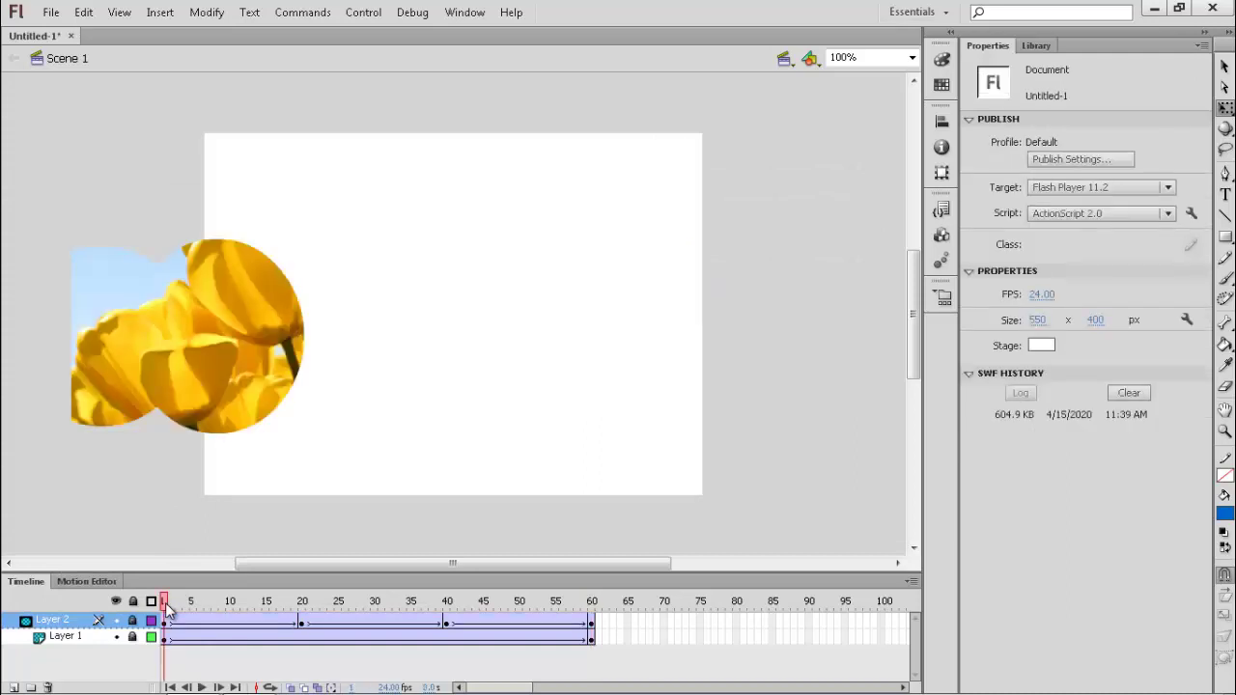
drag(166, 606, 214, 589)
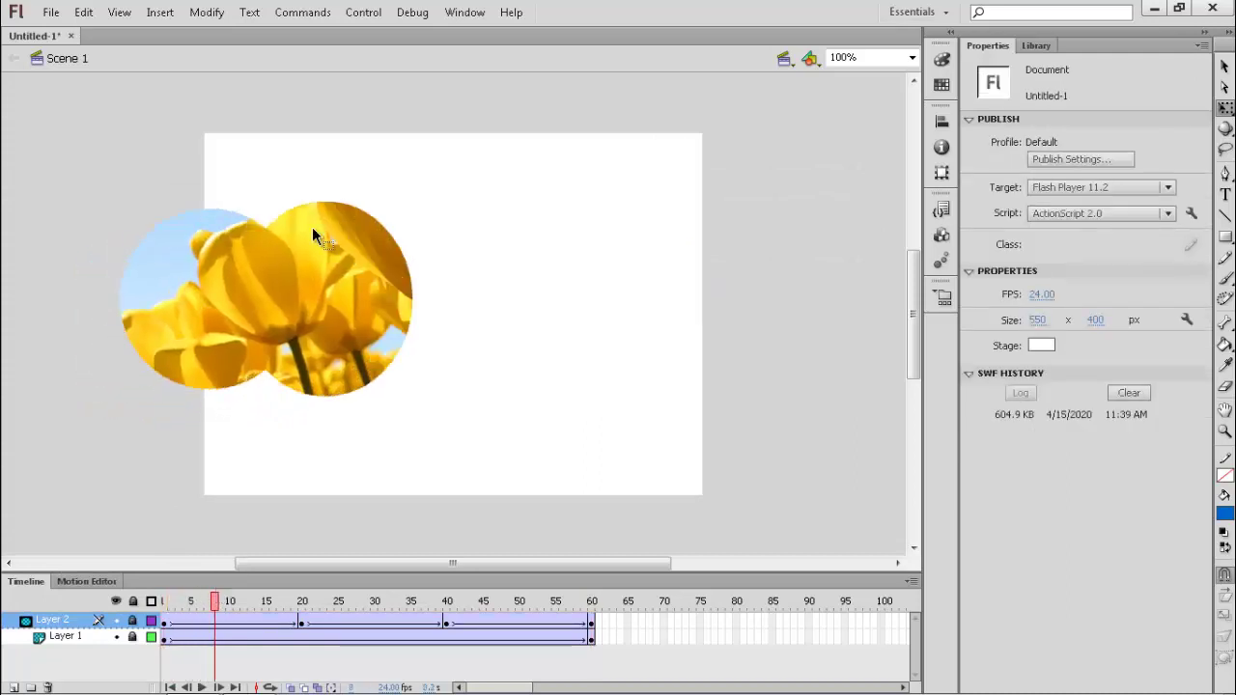
drag(222, 602, 599, 693)
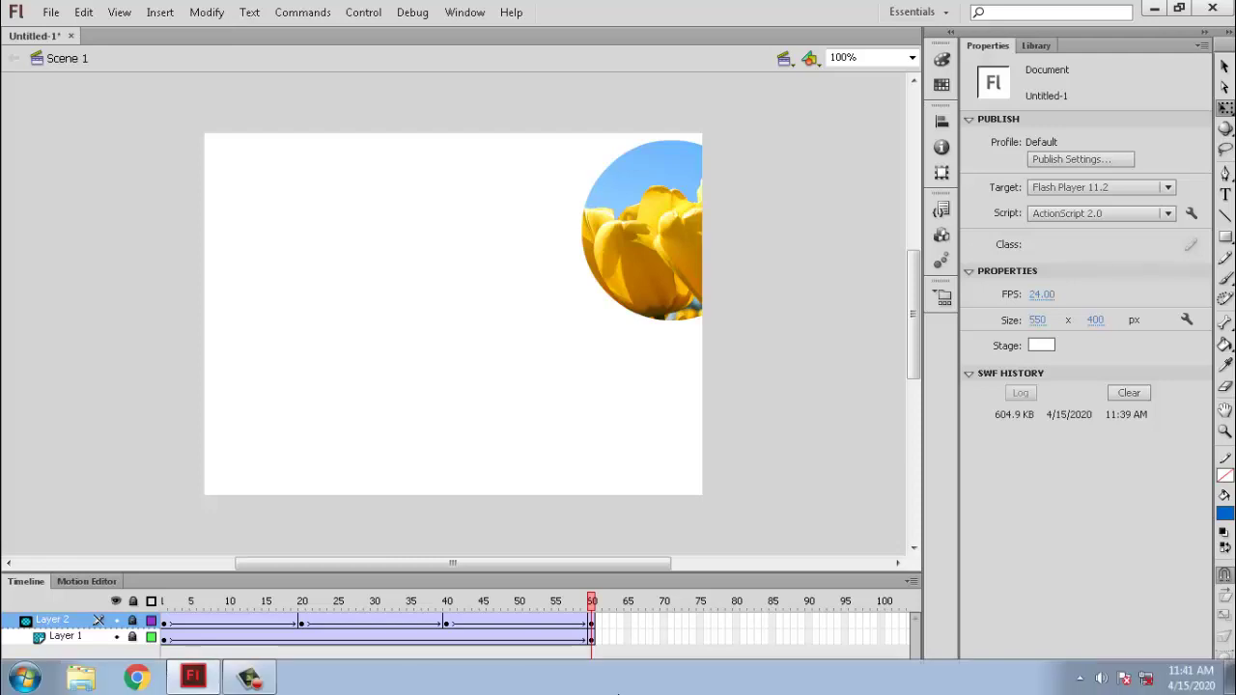
Test the movie with the zooming masked picture, close the test window, and go to frame 20
key(ctrl+Return)
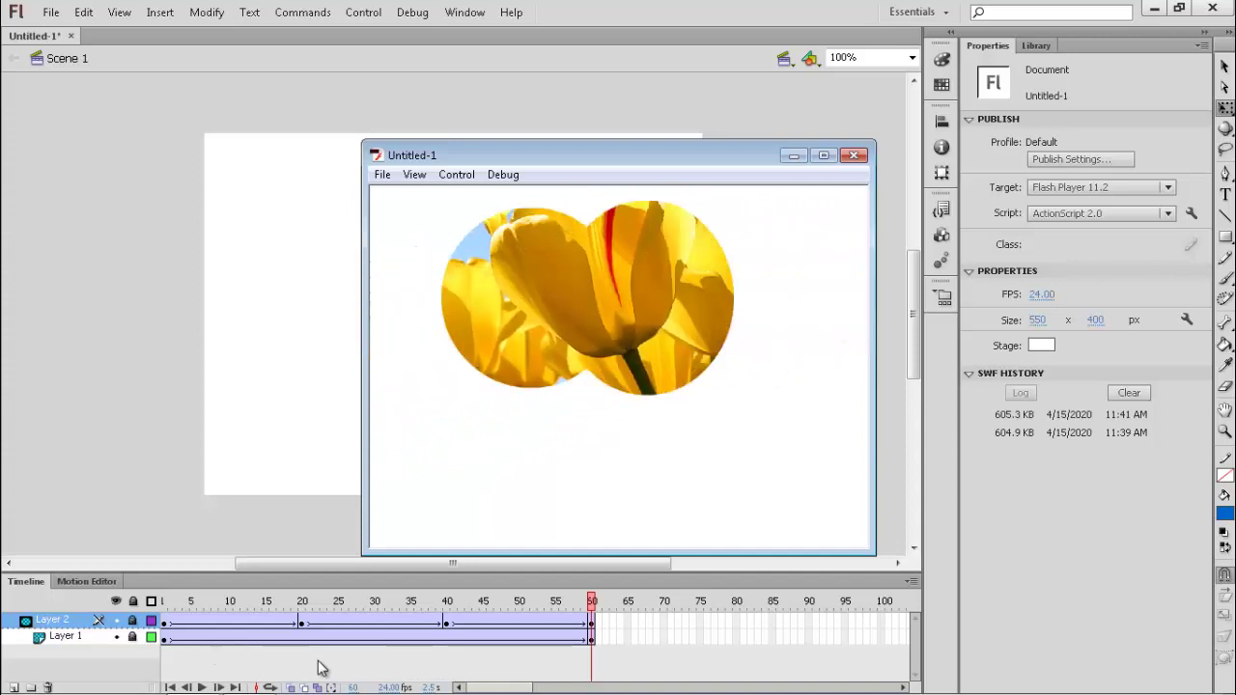
click(854, 156)
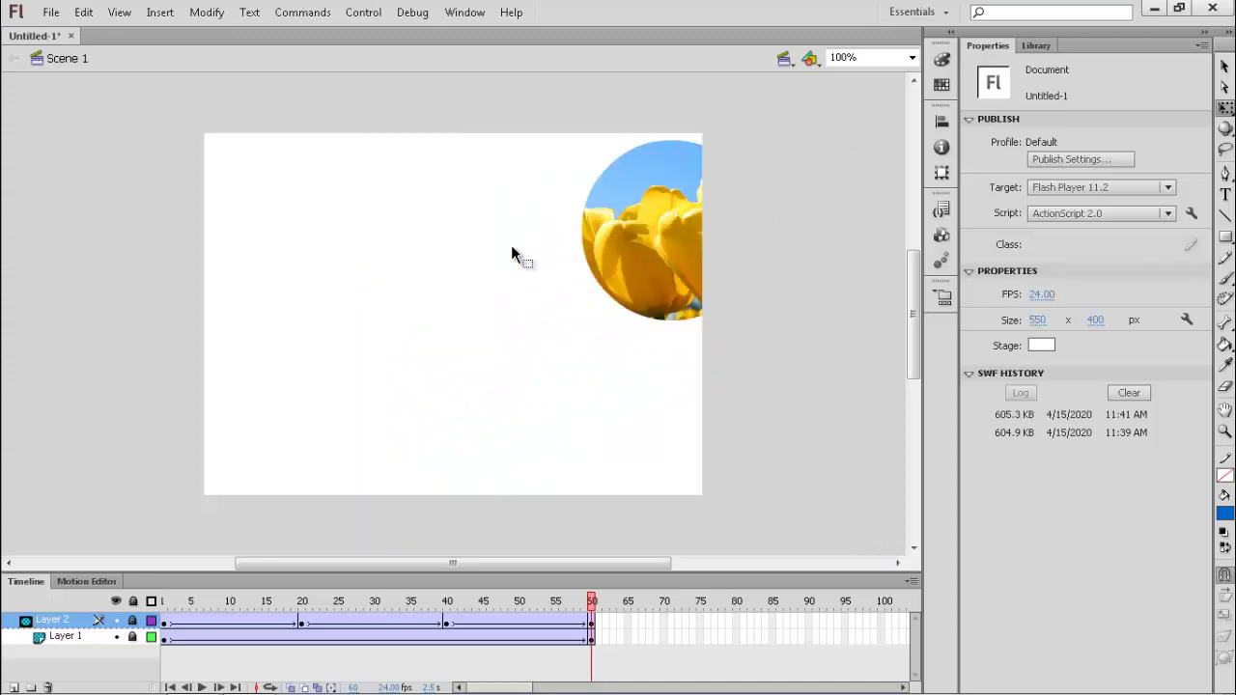
click(304, 610)
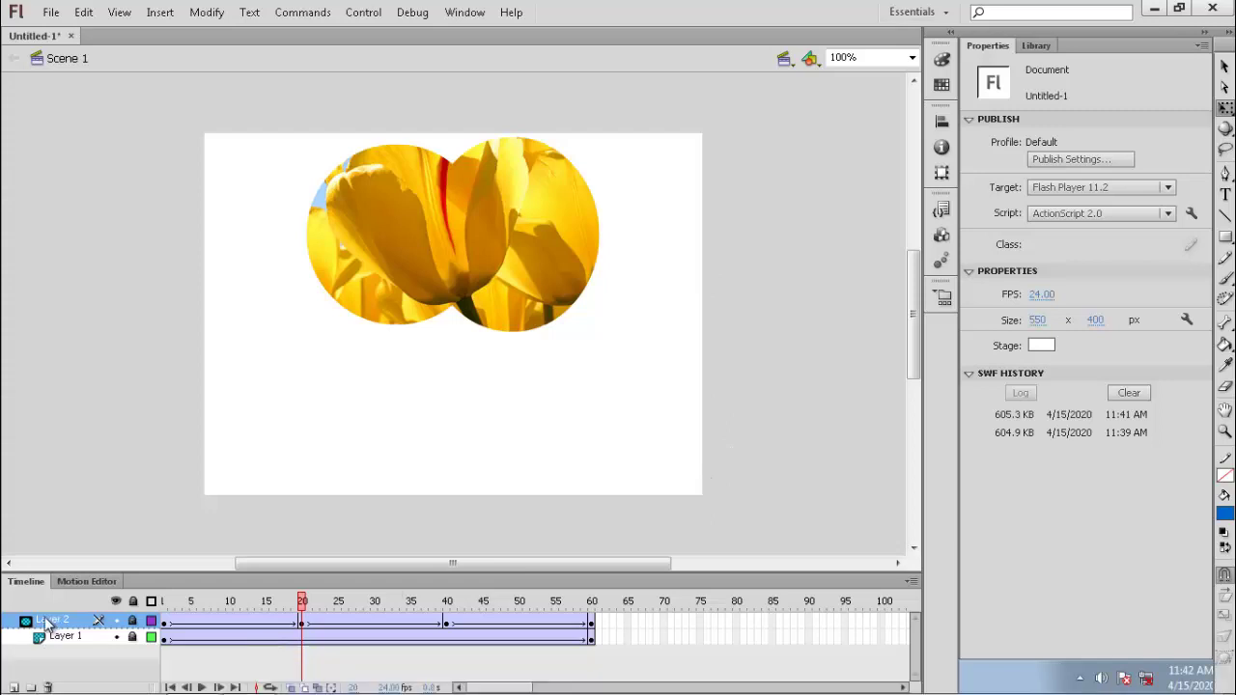
Add a new layer above Layer 2 and import the Jellyfish sample picture to the stage at frame 1
click(14, 687)
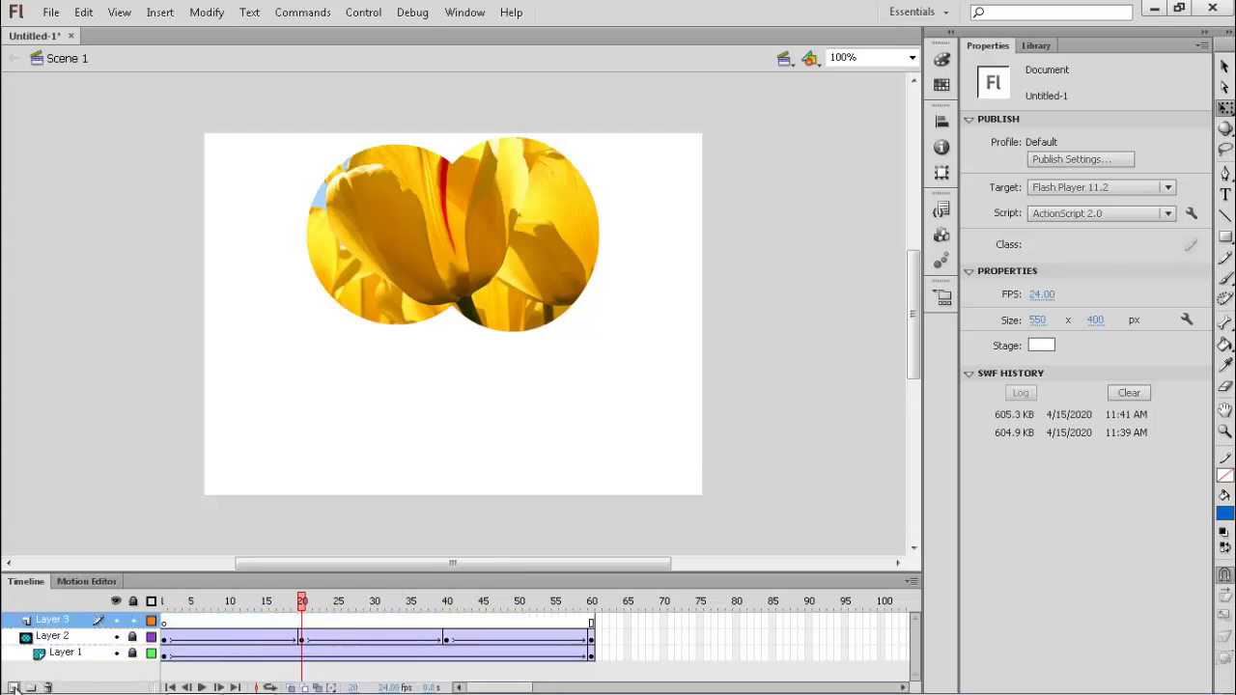
click(165, 623)
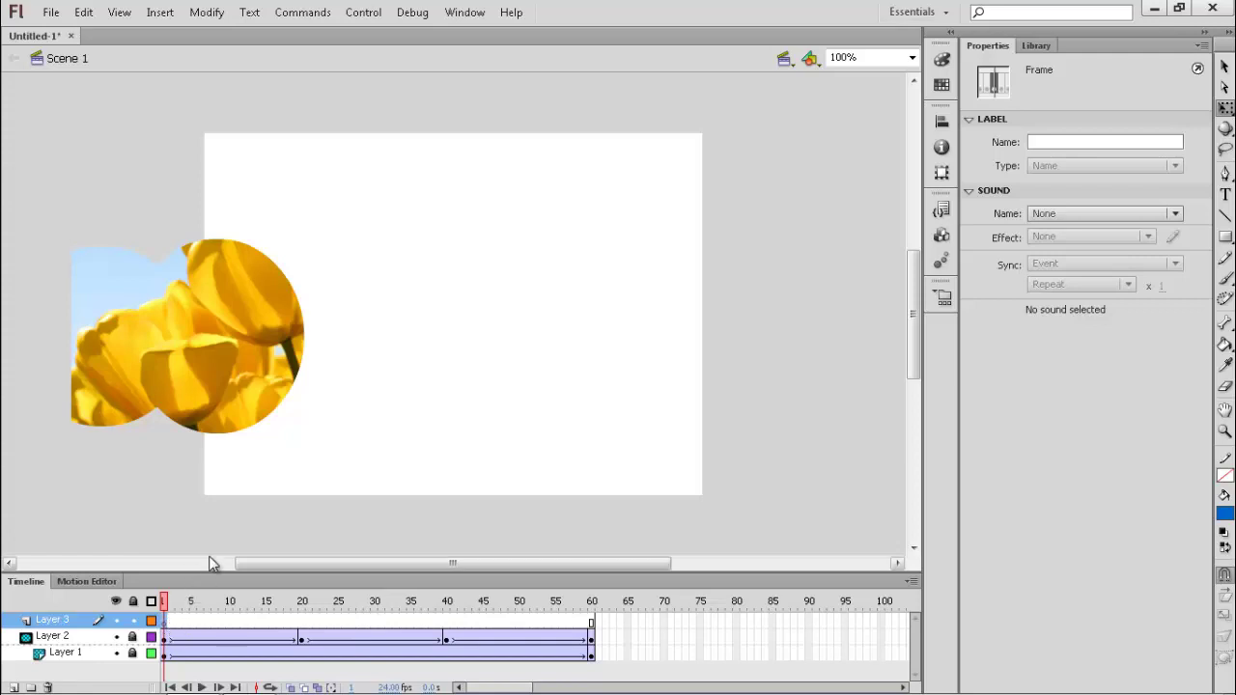
click(53, 13)
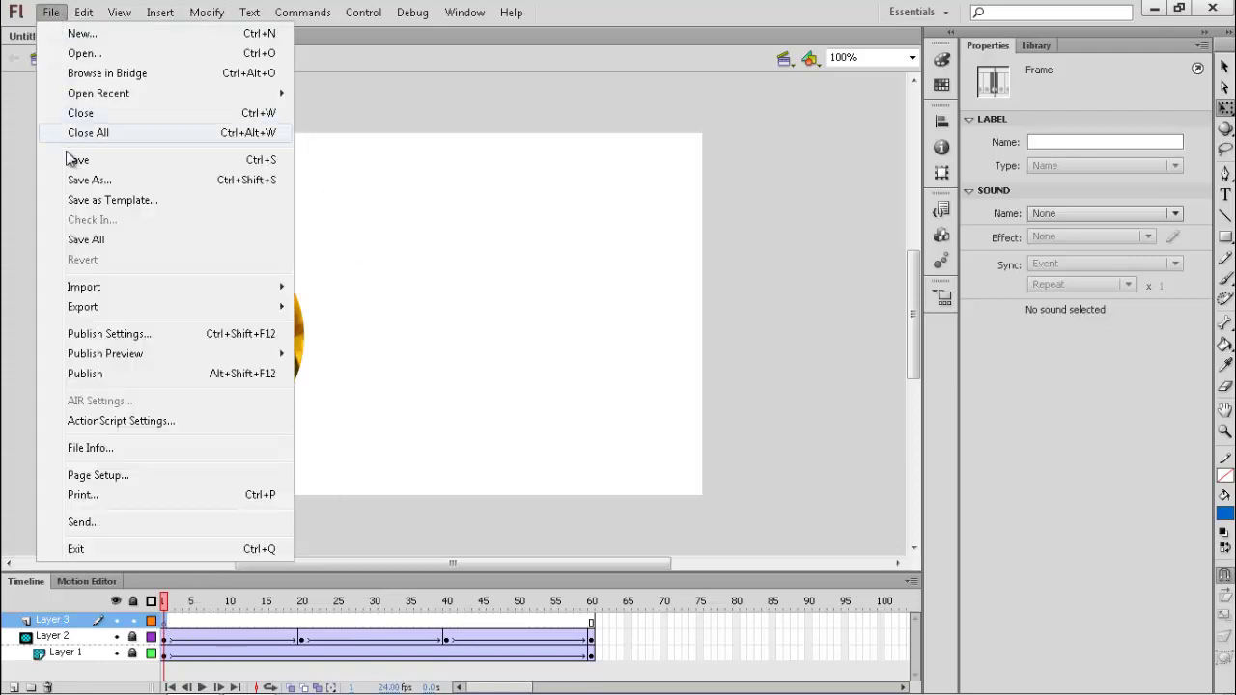
mouse_move(107, 290)
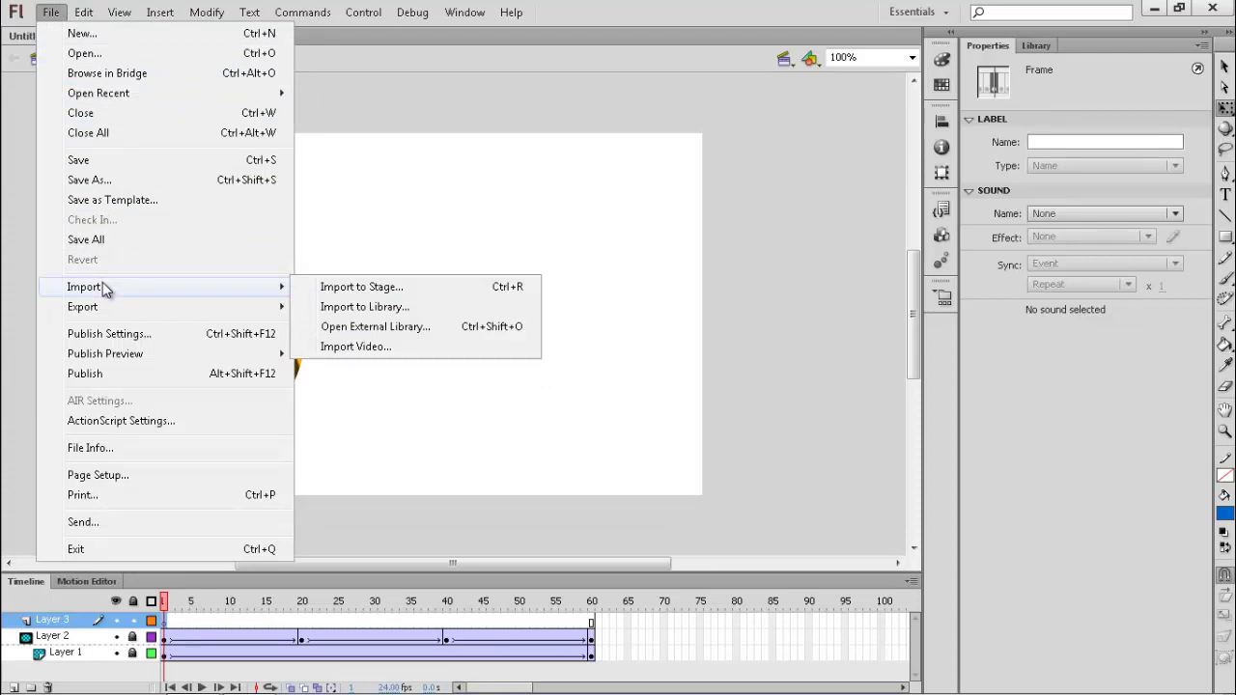
click(343, 291)
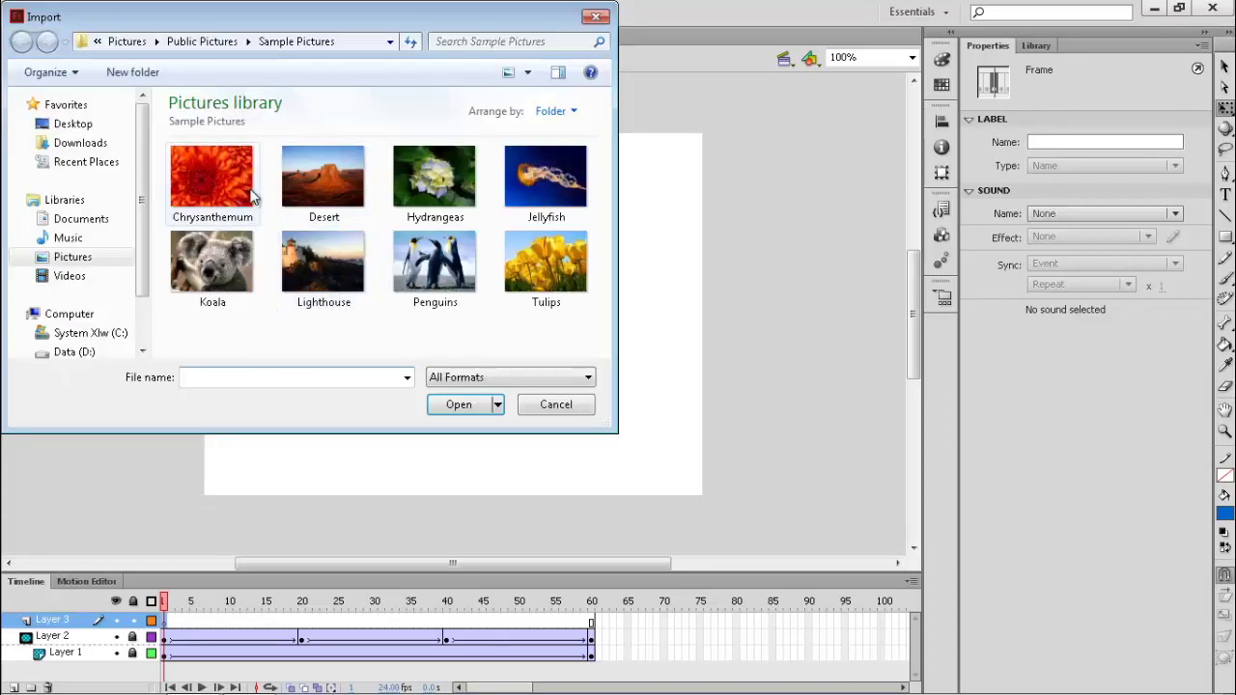
click(563, 184)
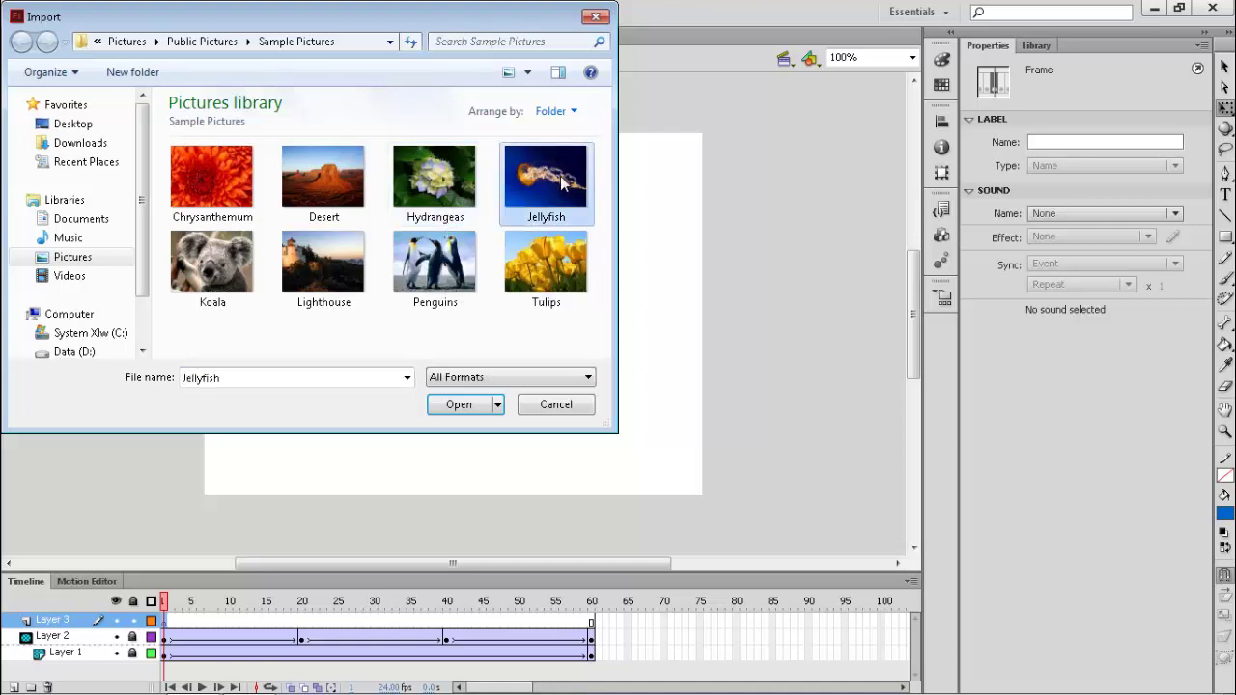
click(462, 403)
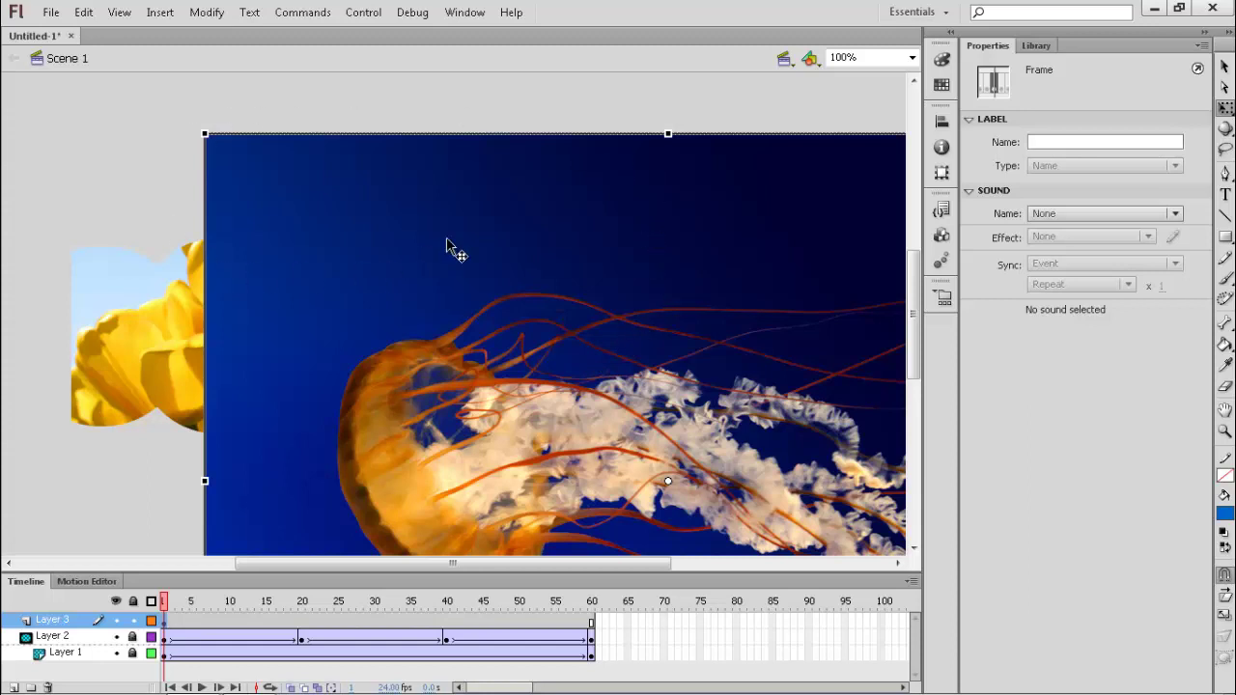
Set the jellyfish picture's width to 550 and height to 400 so it fits the stage
click(493, 171)
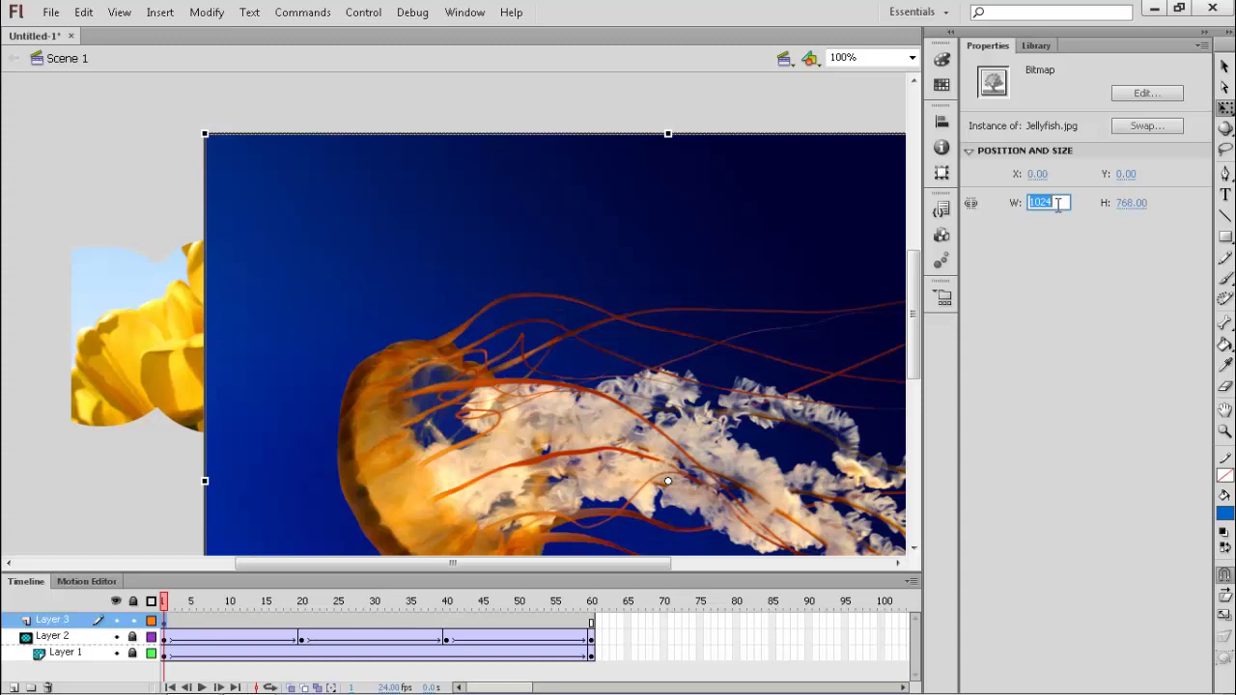
text(550)
key(Tab)
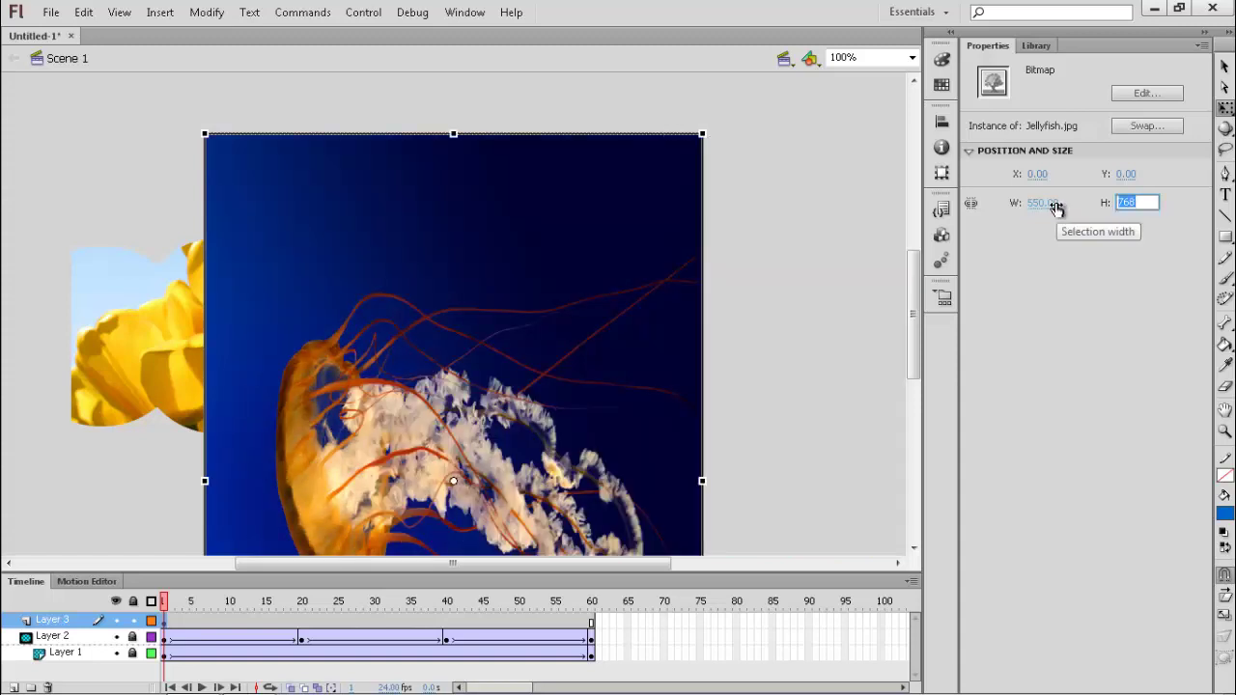
text(400)
key(Return)
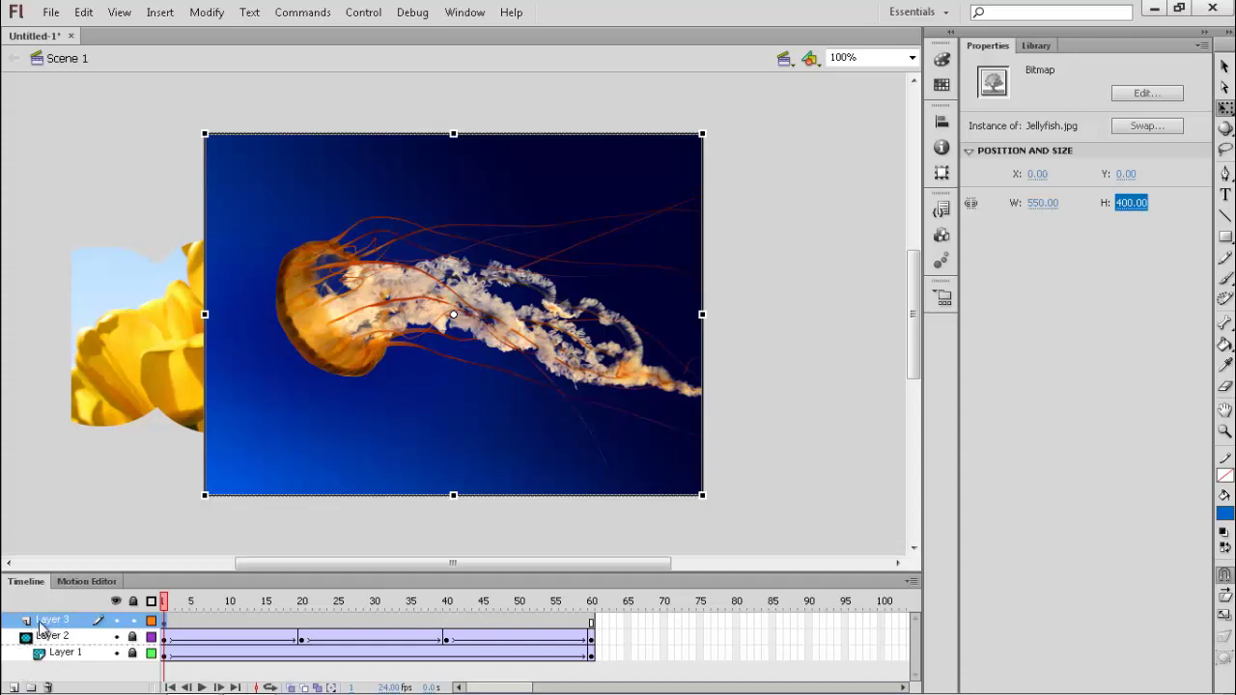
Move the jellyfish layer below Layer 1, outside the mask group, as the background and test the movie
drag(39, 622, 27, 676)
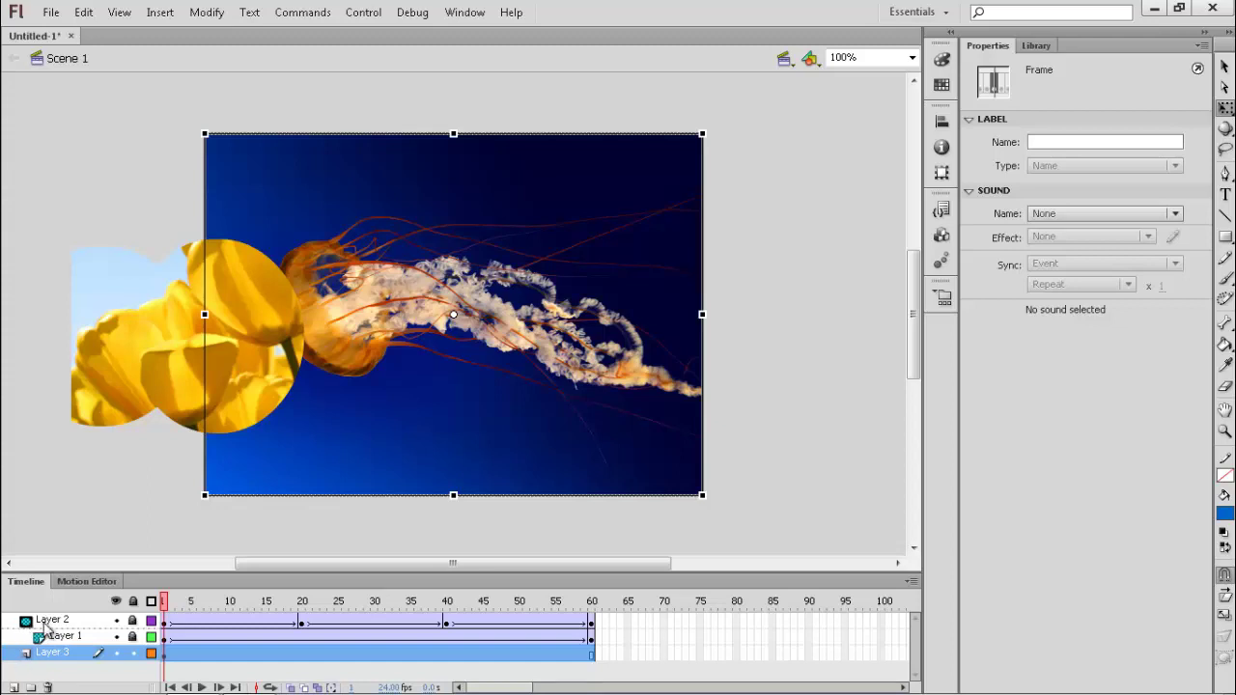
click(46, 623)
click(43, 657)
mouse_move(53, 659)
mouse_down()
mouse_move(54, 623)
mouse_move(55, 681)
mouse_move(27, 688)
mouse_move(39, 653)
mouse_move(21, 676)
mouse_move(27, 645)
mouse_move(21, 661)
mouse_move(39, 680)
mouse_move(17, 675)
mouse_up()
key(ctrl+Return)
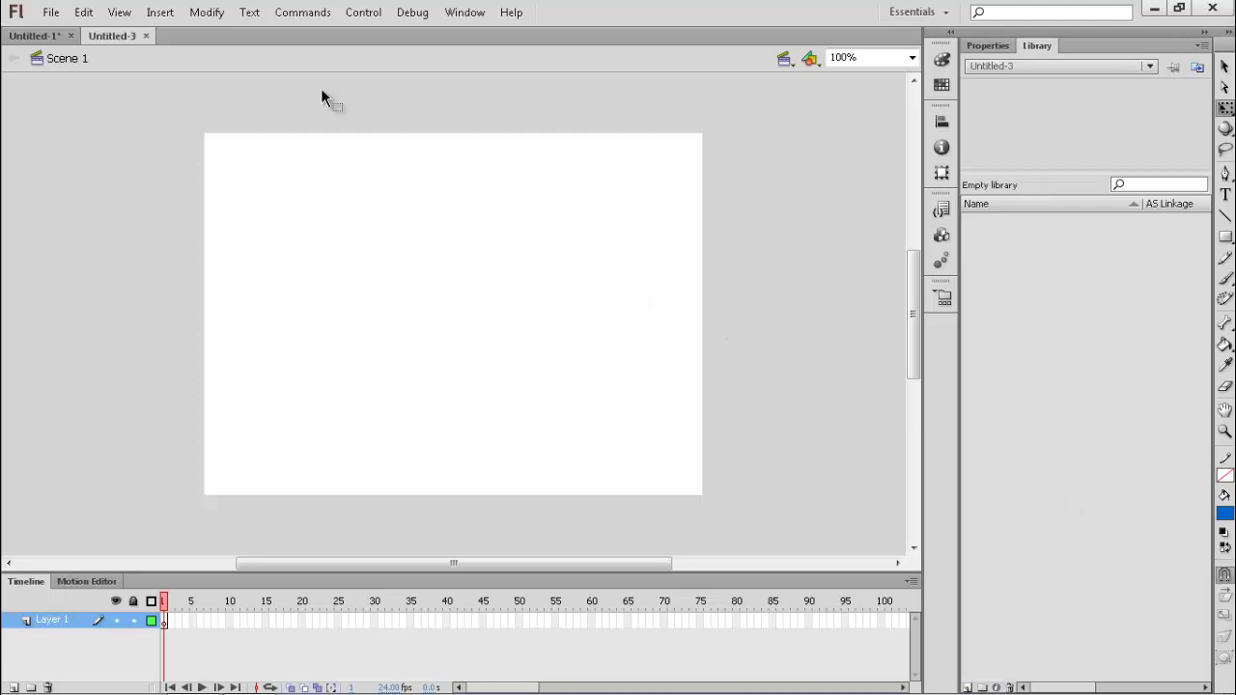
Import the Tulips sample picture to the stage of the empty Untitled-3 document
click(44, 35)
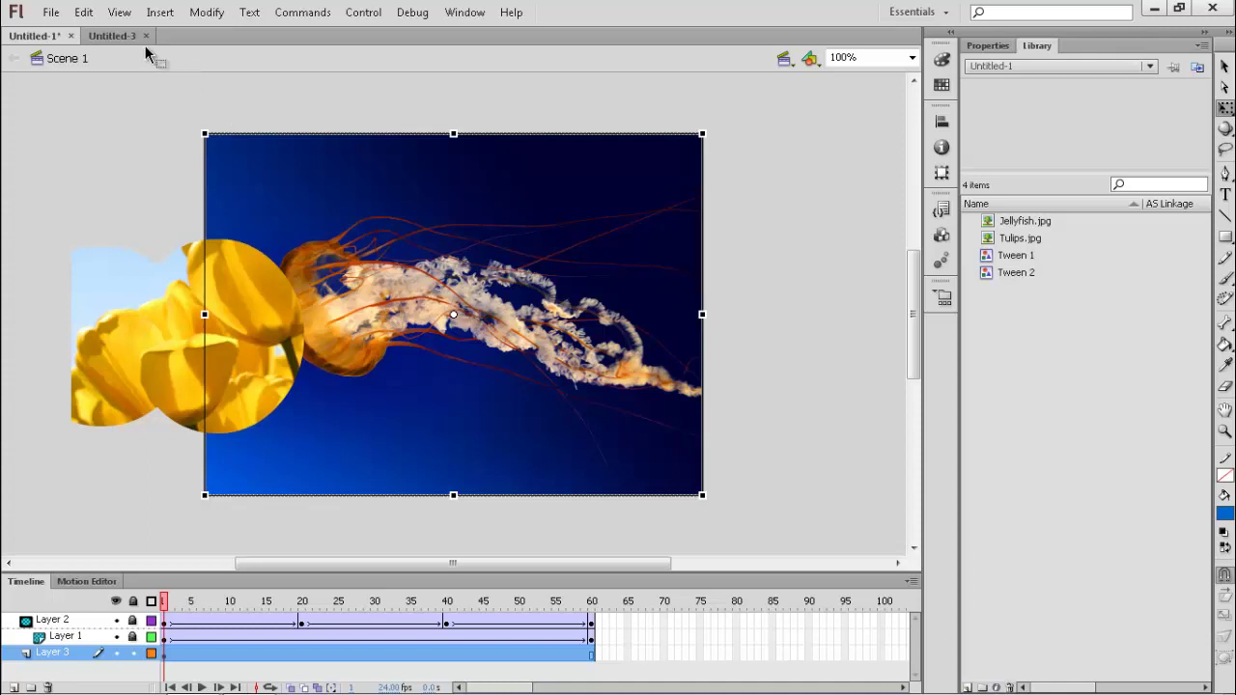
click(113, 37)
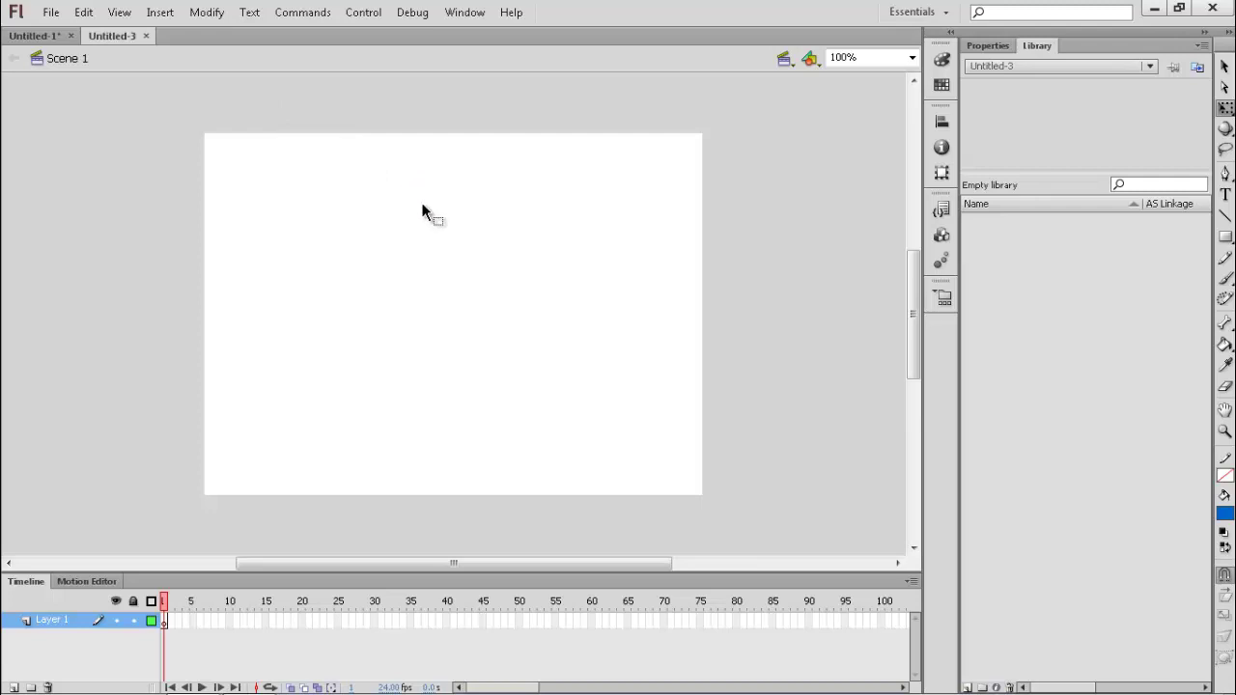
click(51, 14)
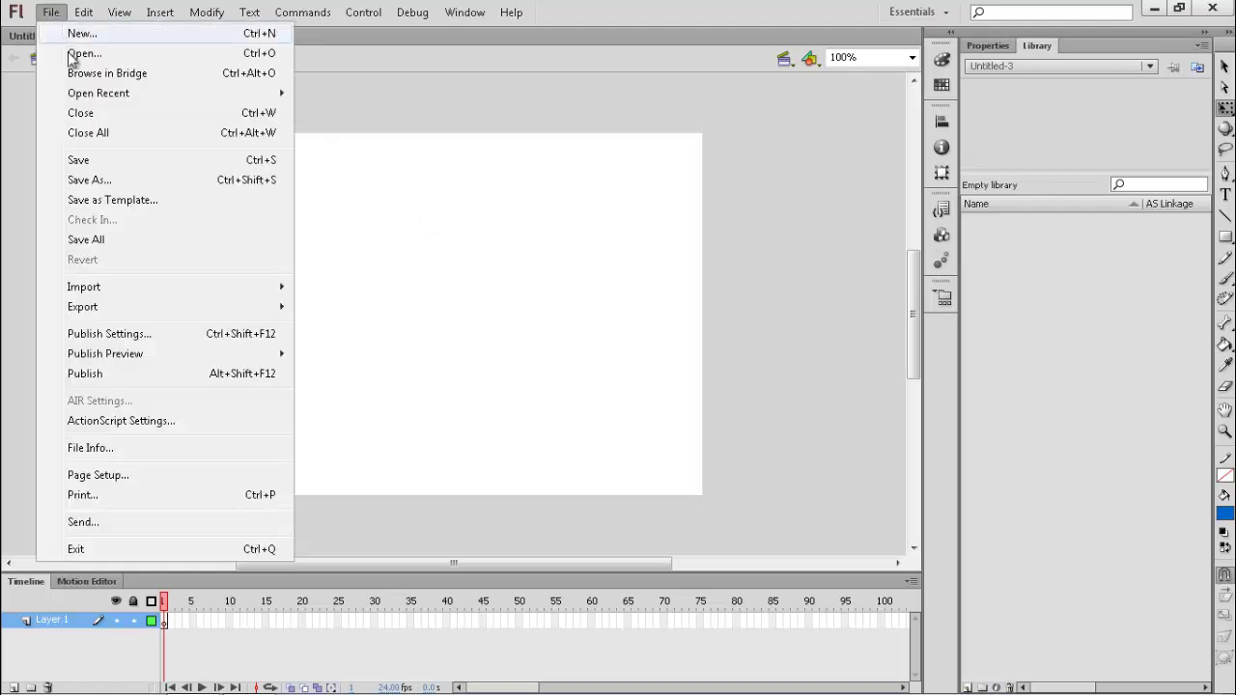
mouse_move(85, 295)
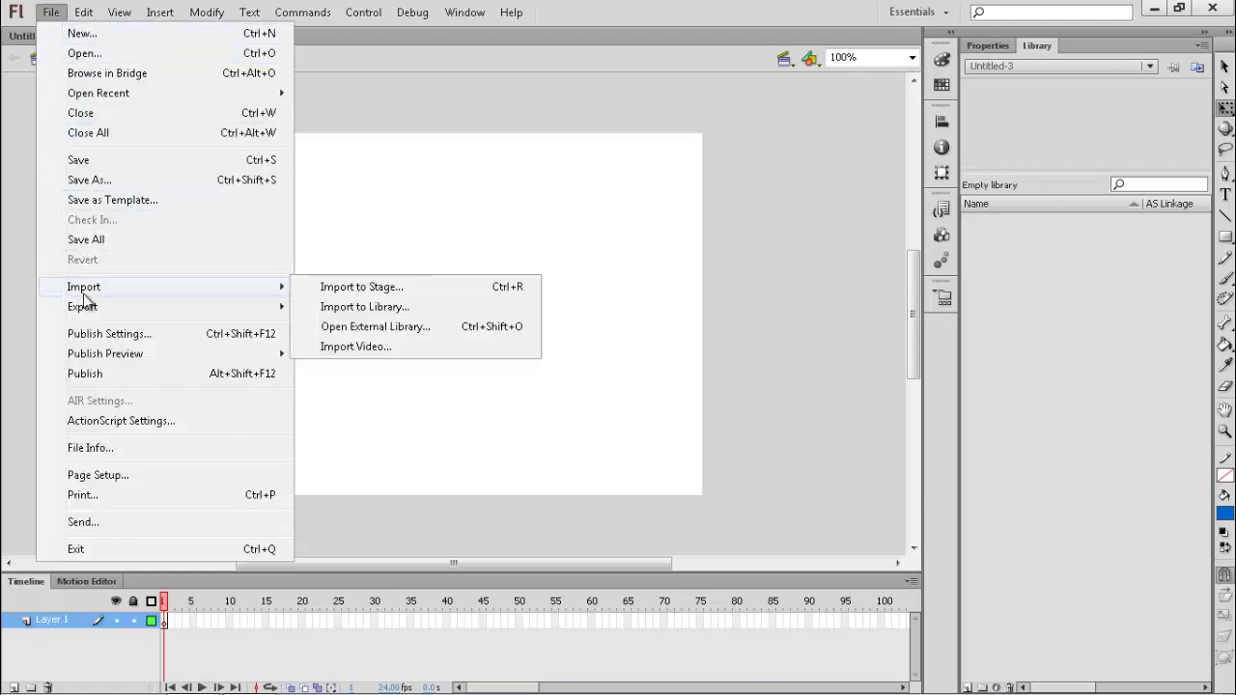
click(384, 288)
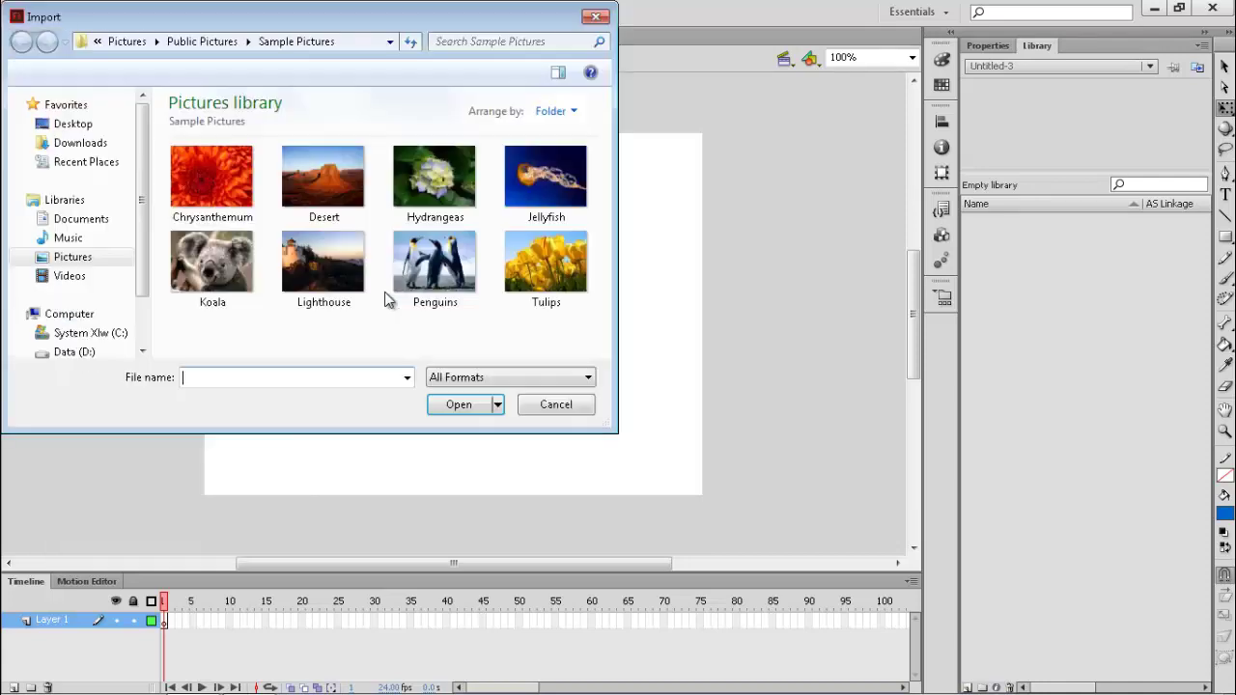
click(557, 274)
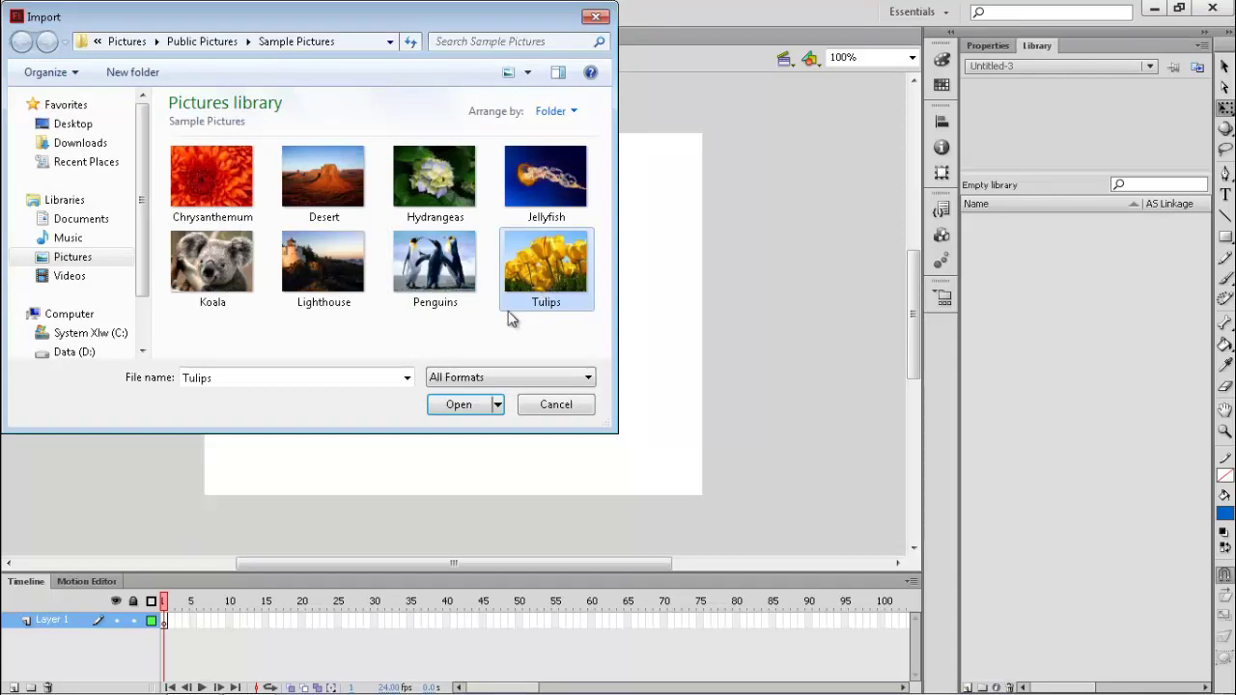
click(458, 406)
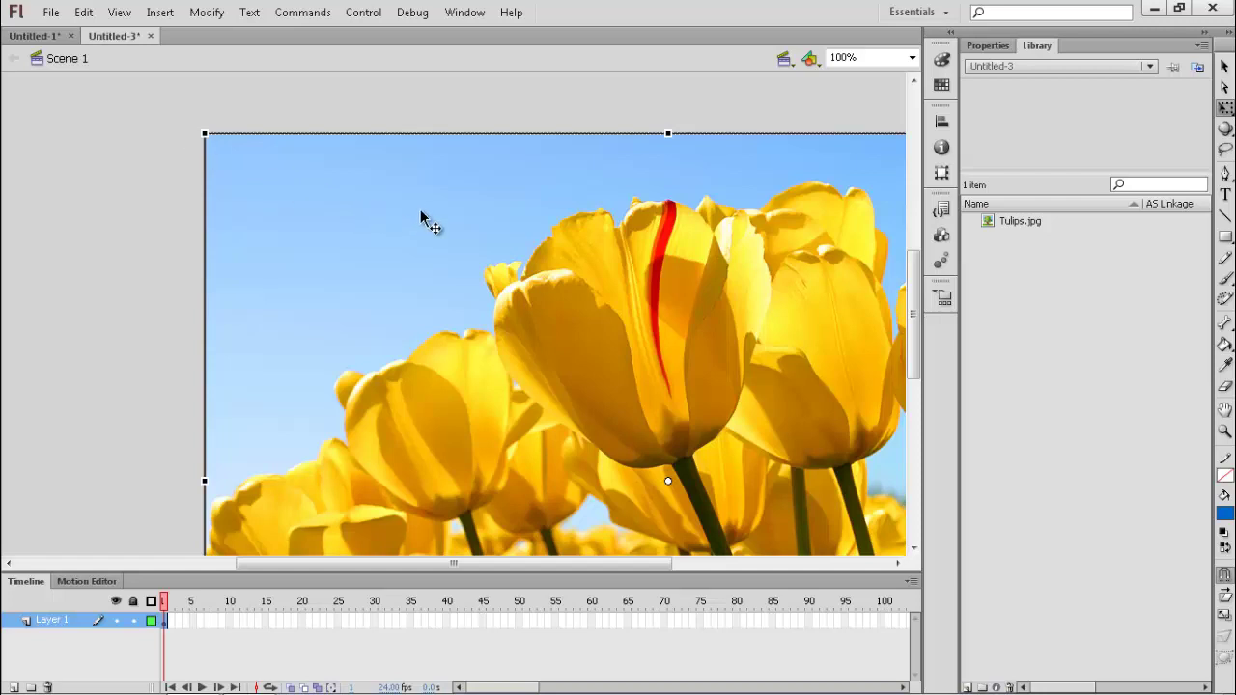
Set the document's stage size to 1024 x 768 px to match the tulip picture
click(988, 45)
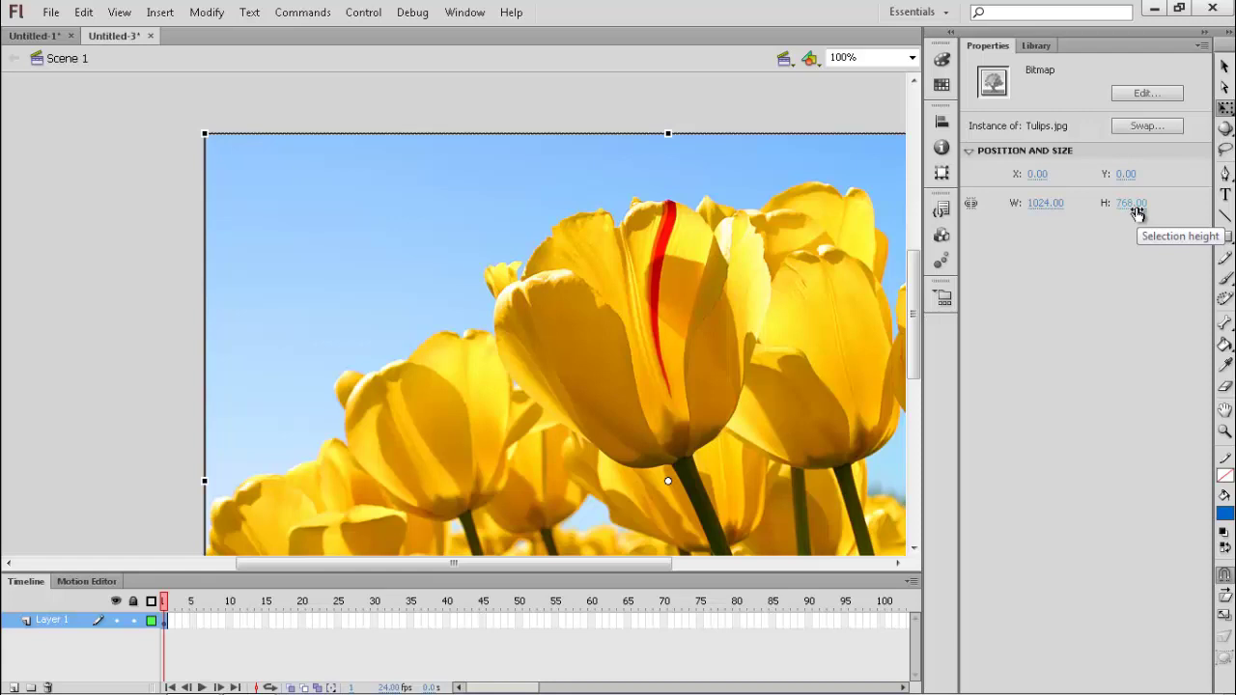
click(110, 194)
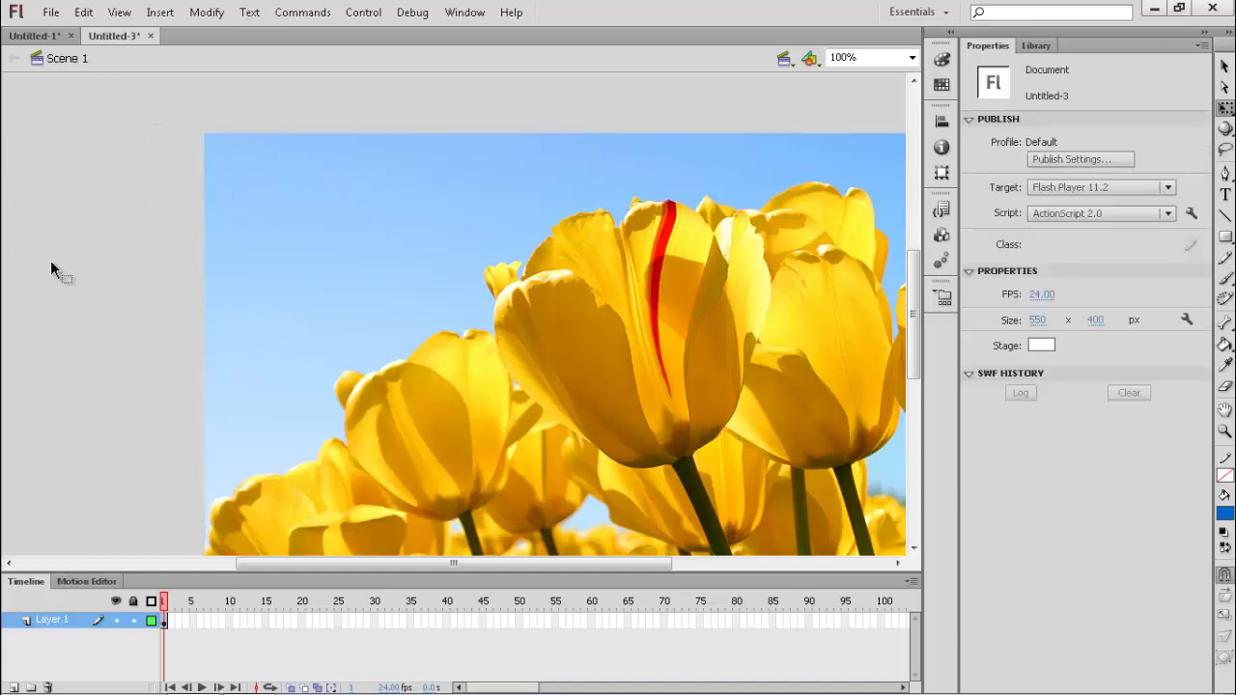
click(1038, 320)
text(1)
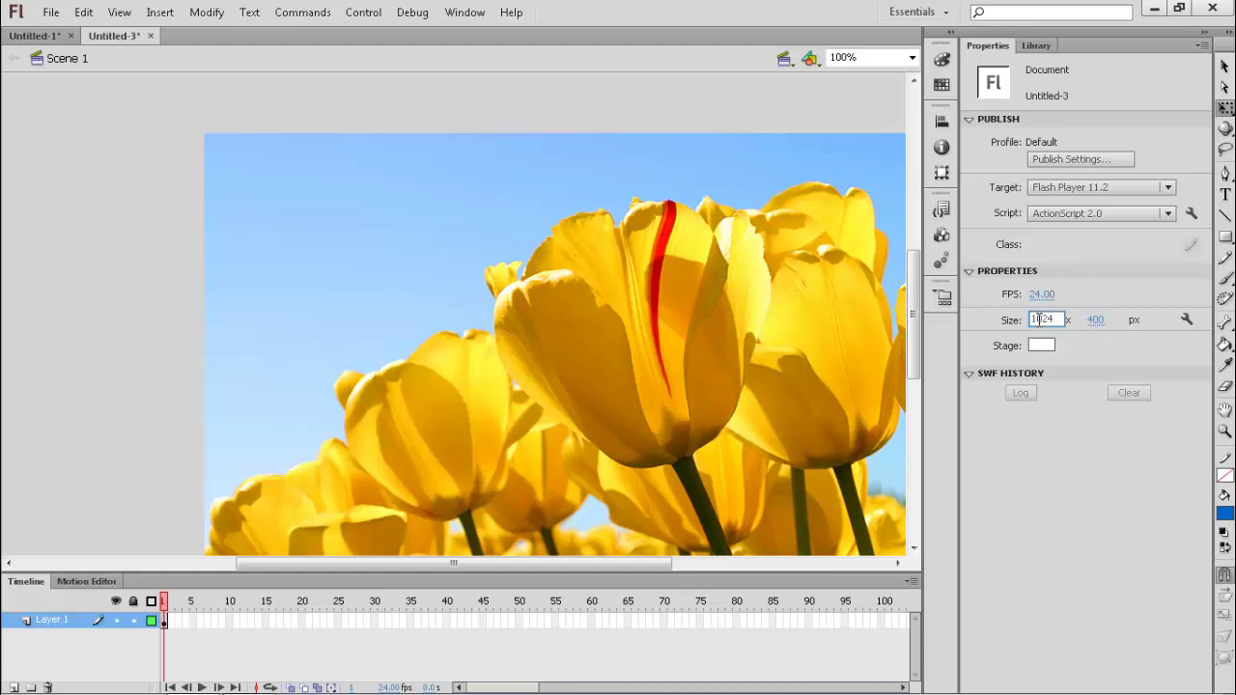
text(024)
click(1098, 320)
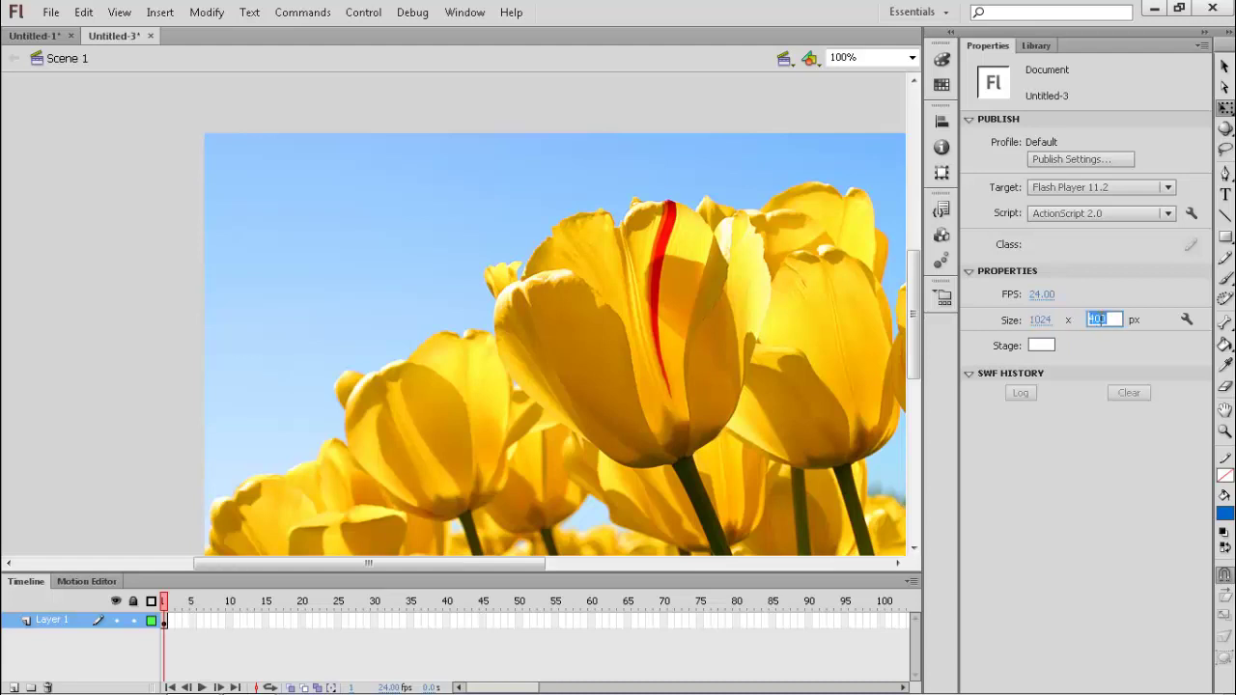
text(768)
key(Return)
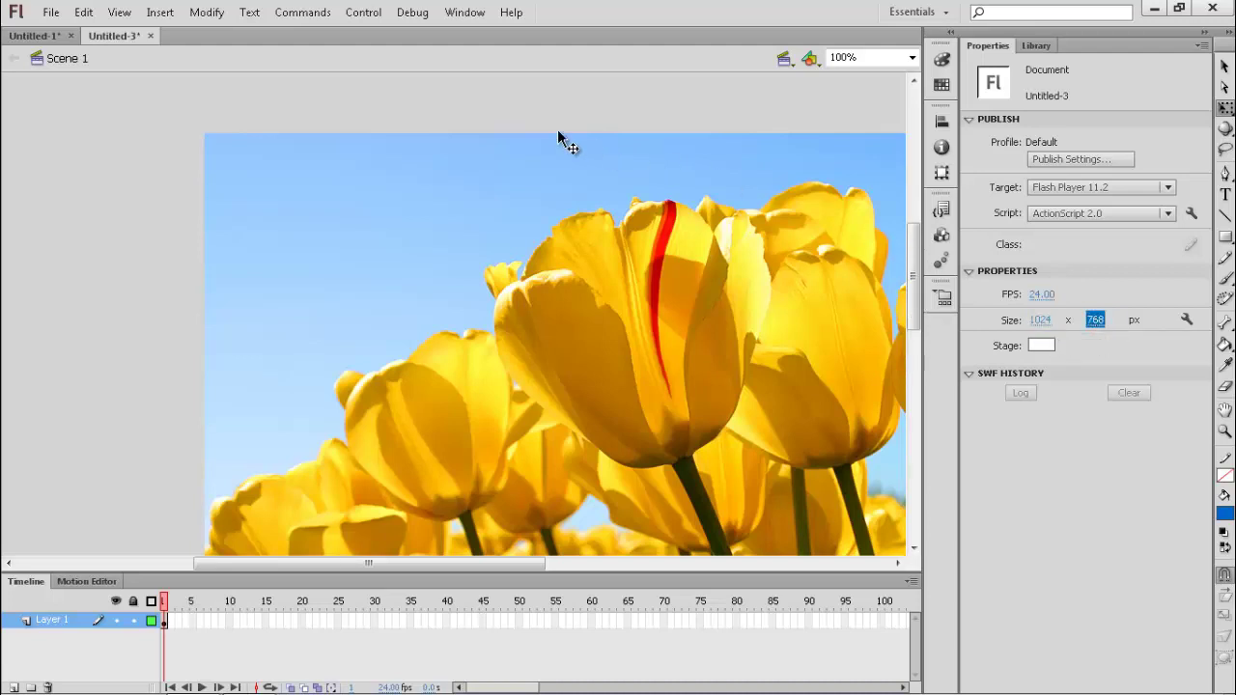
Set the magnification to Fit in Window, compare it with 100%, and return to Fit in Window
click(120, 14)
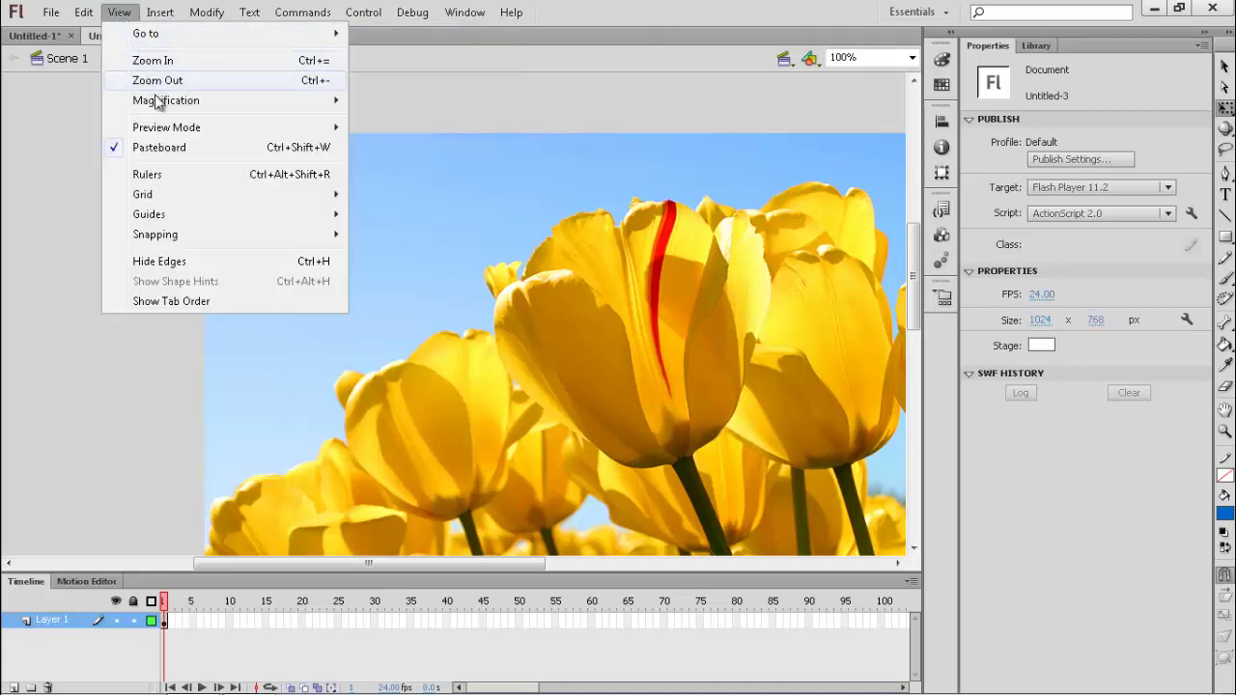
mouse_move(162, 108)
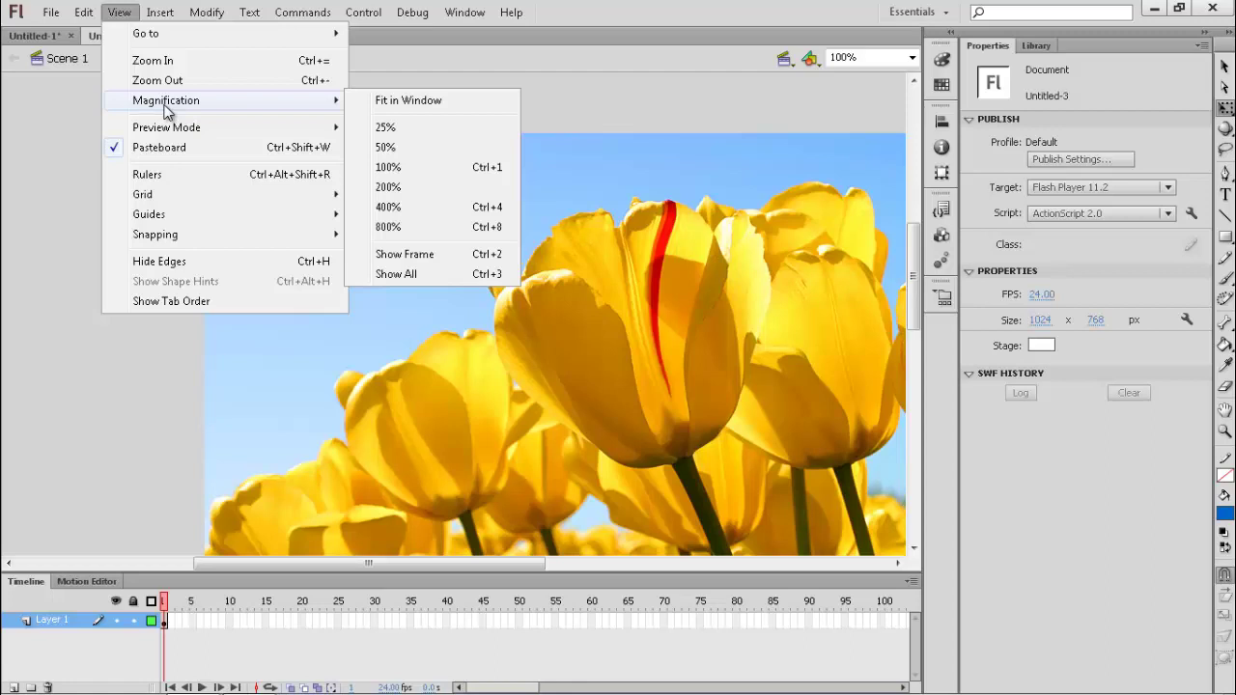
click(439, 109)
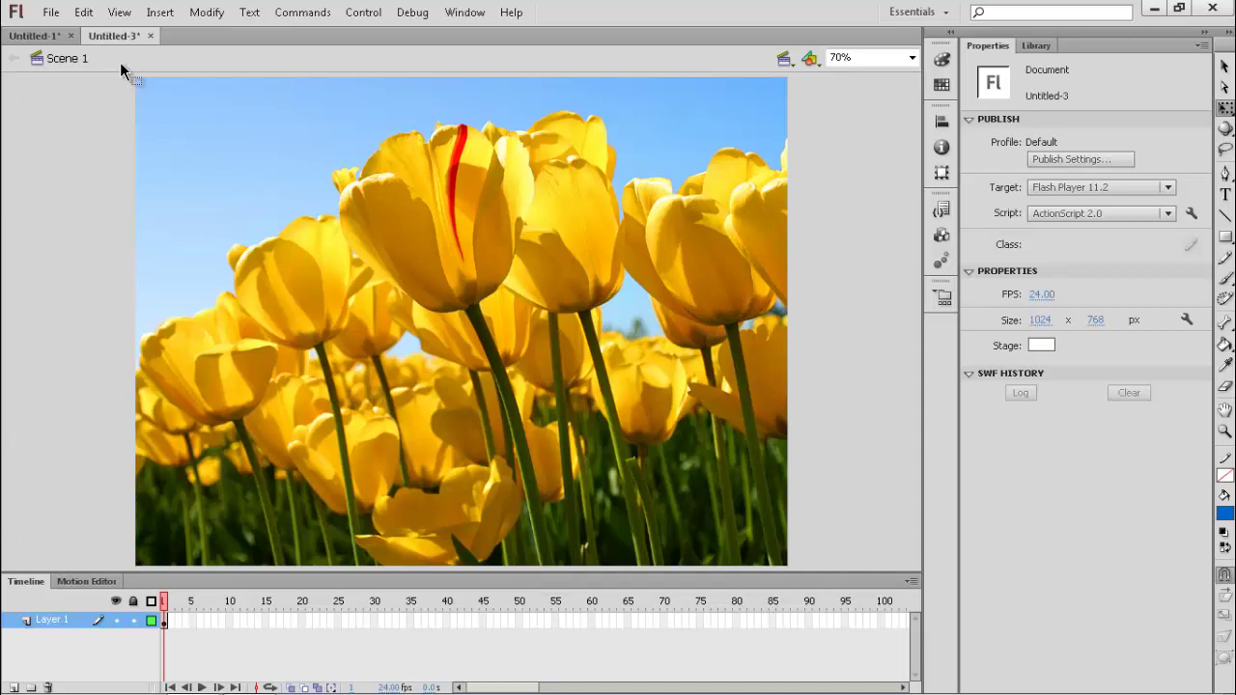
click(120, 13)
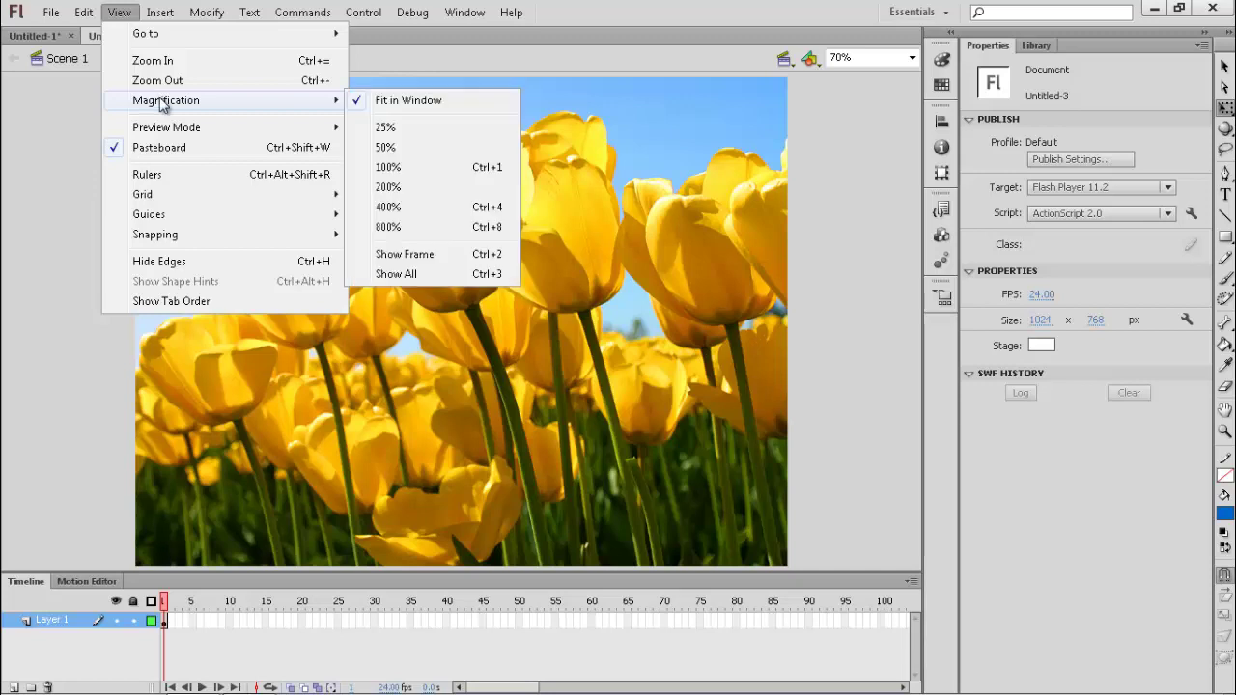
click(404, 167)
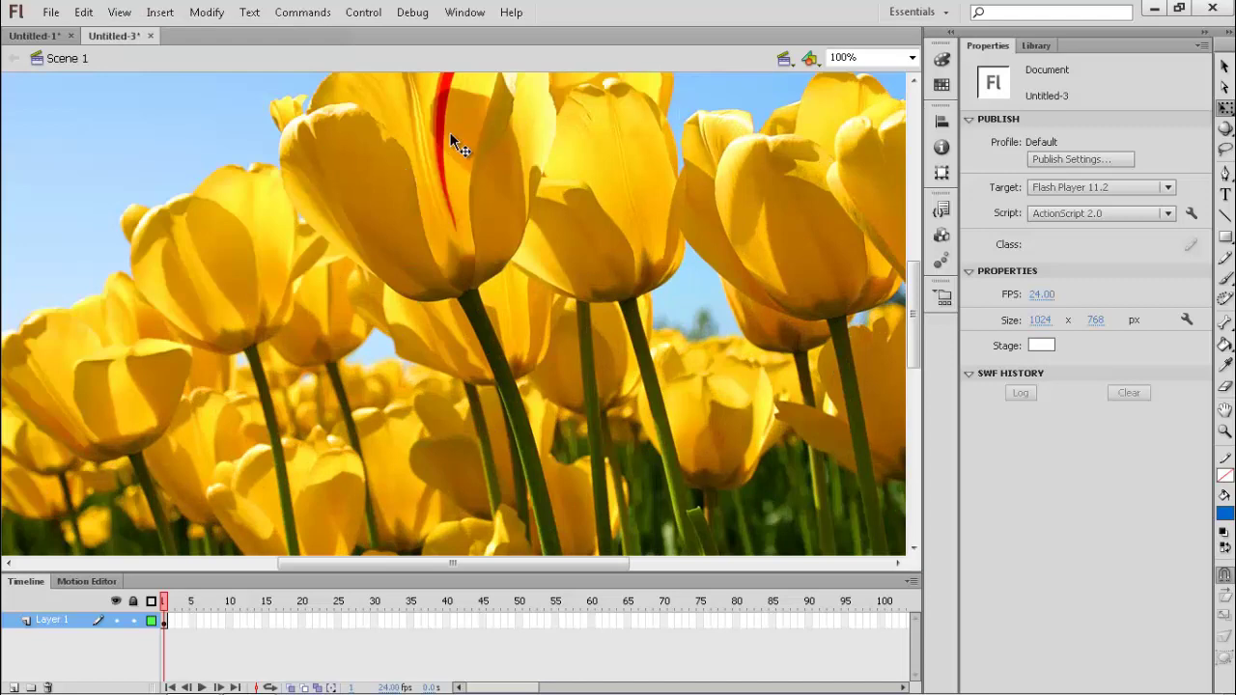
click(118, 13)
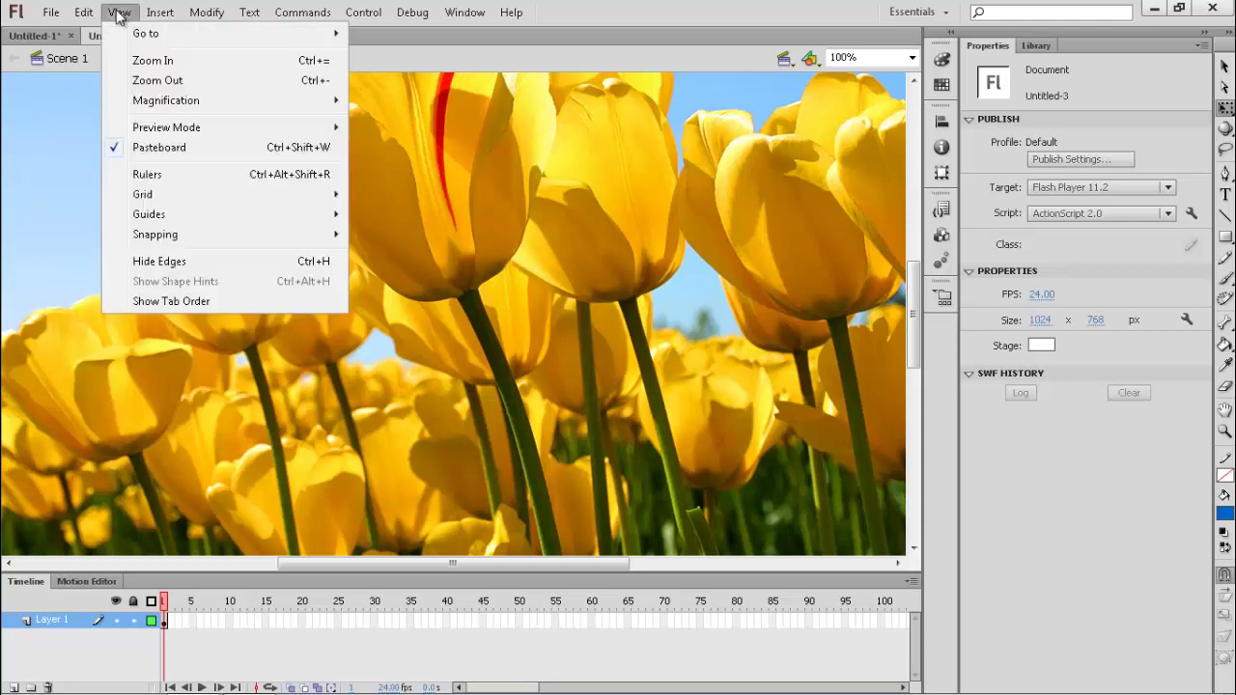
mouse_move(179, 104)
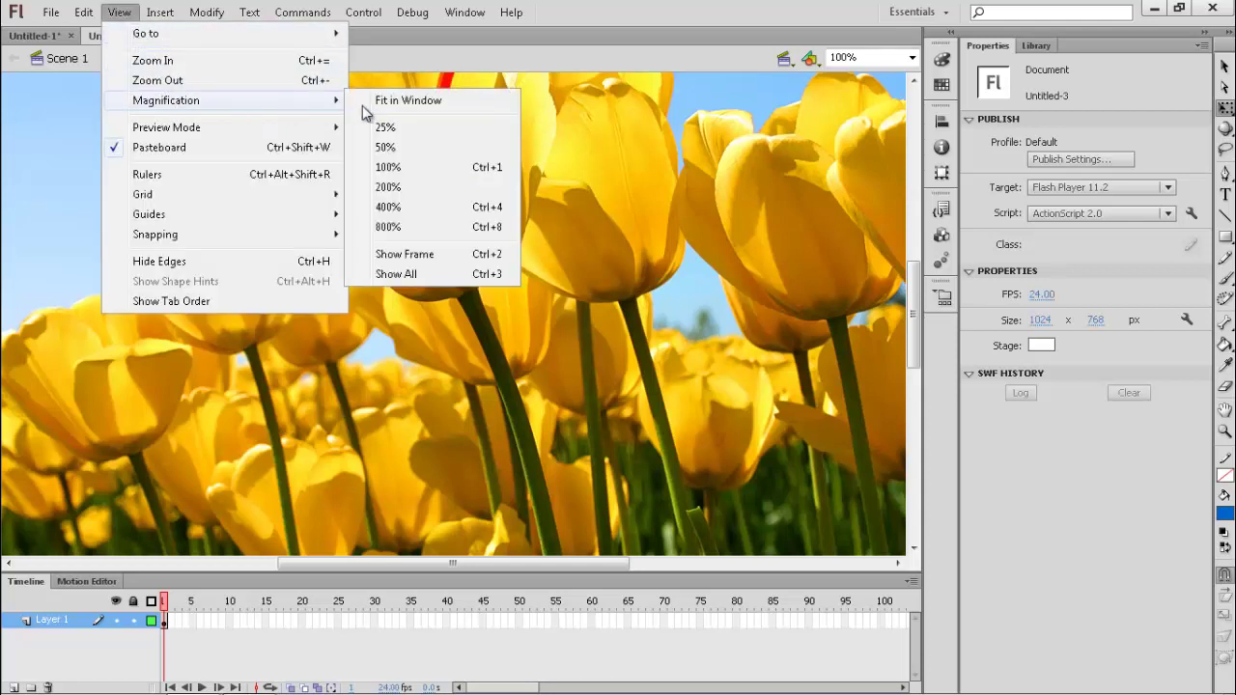
click(448, 103)
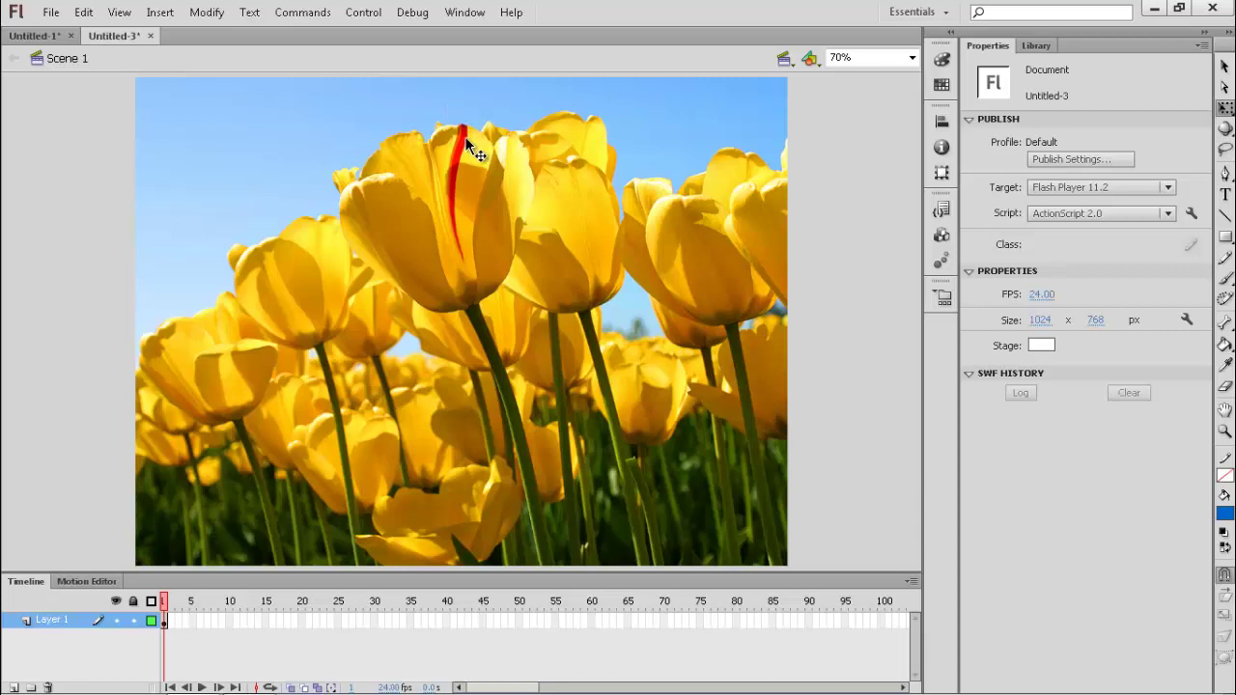
Move the tulip picture off the stage's corner and back to X 0, Y 0, and deselect it
click(468, 140)
drag(352, 147, 409, 171)
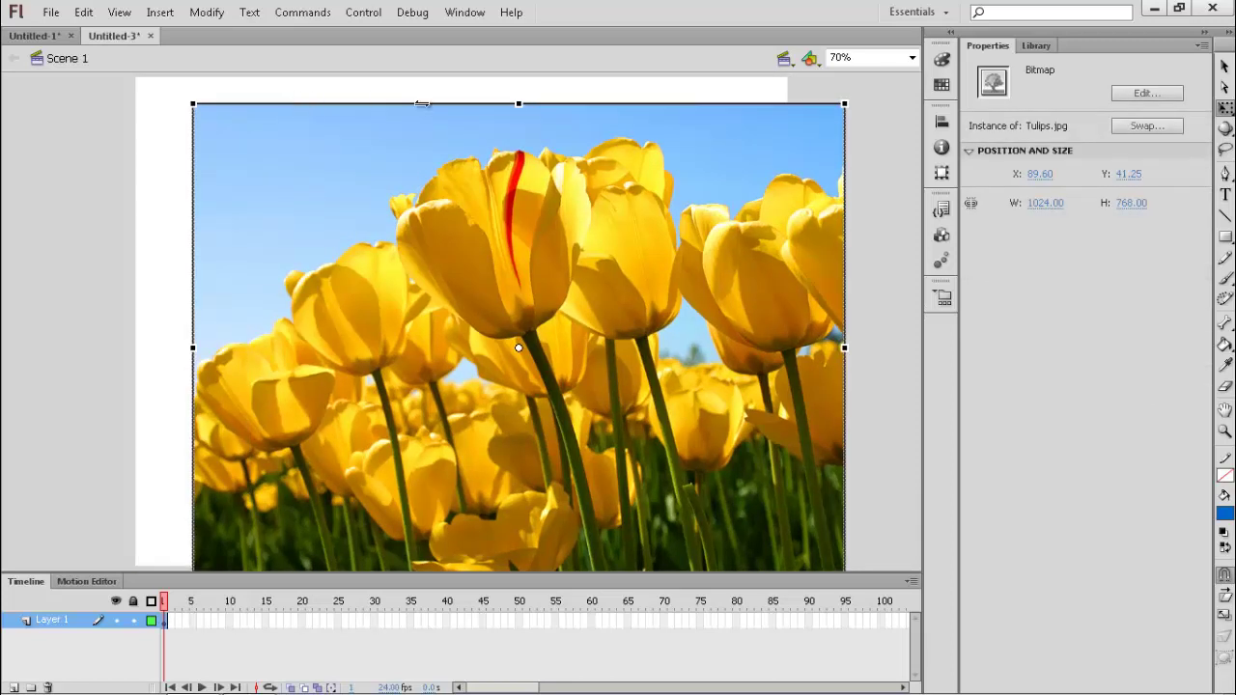
drag(566, 165, 511, 138)
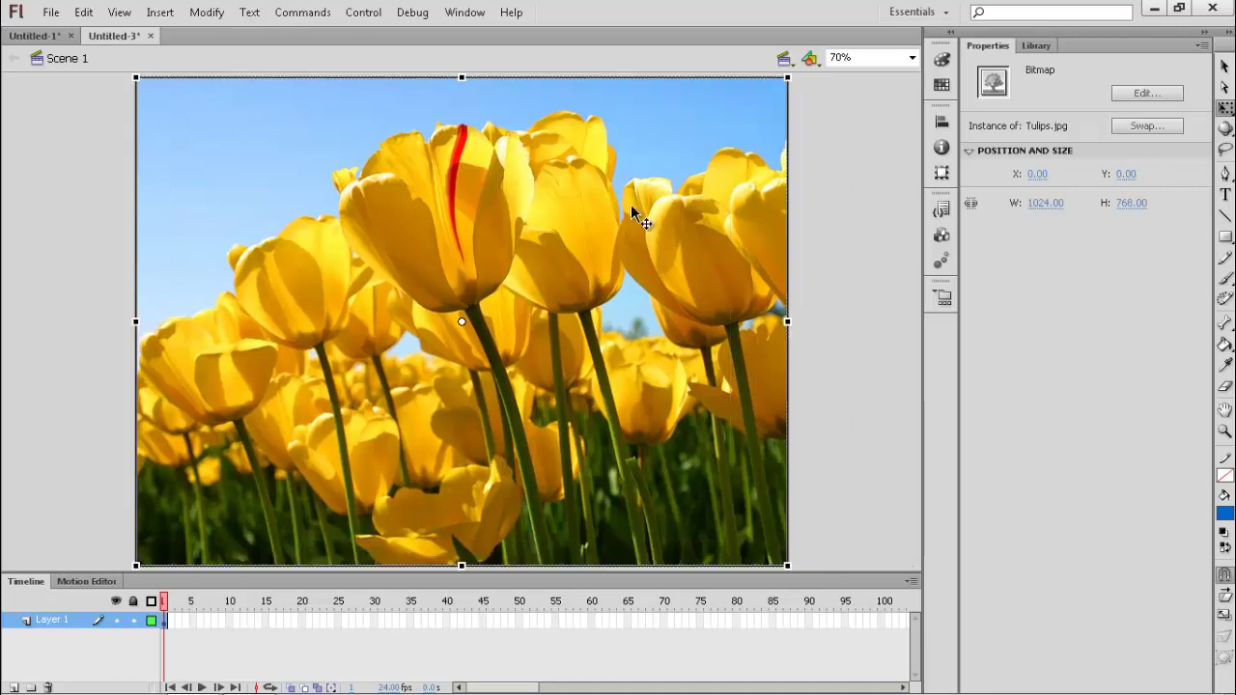
click(871, 246)
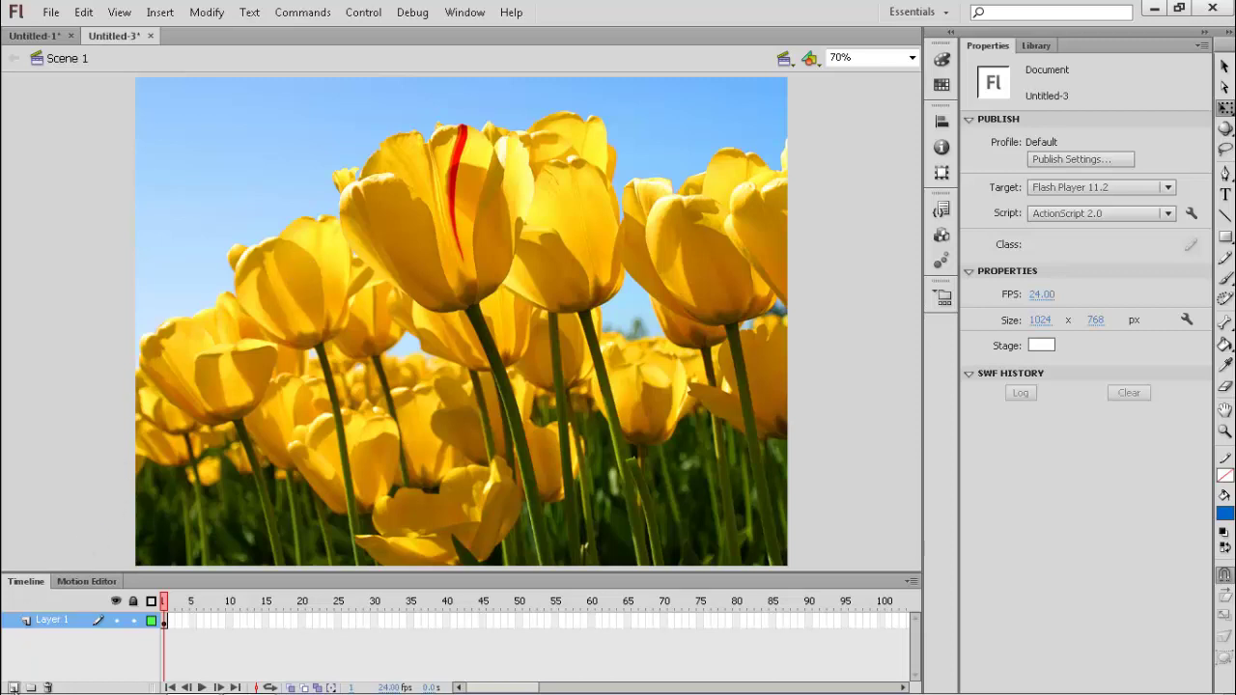
Add a layer above the tulips and draw a blue square about 87 px wide in the stage's upper-left corner at frame 1
click(13, 687)
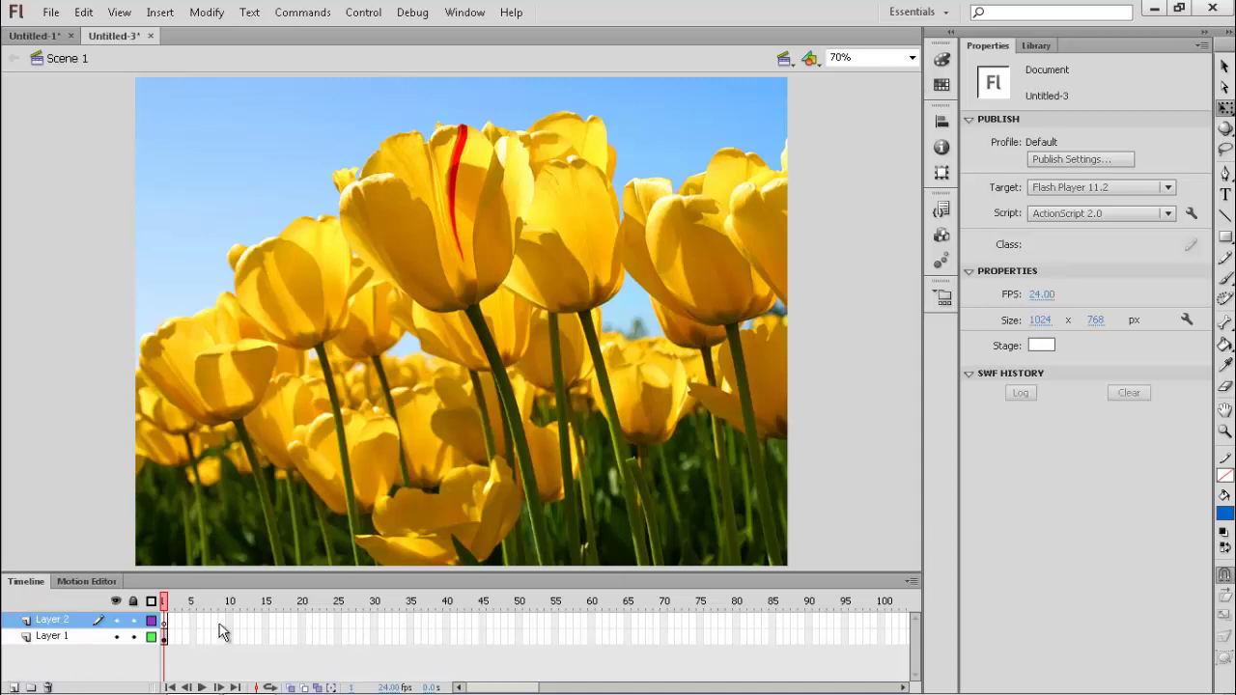
click(165, 623)
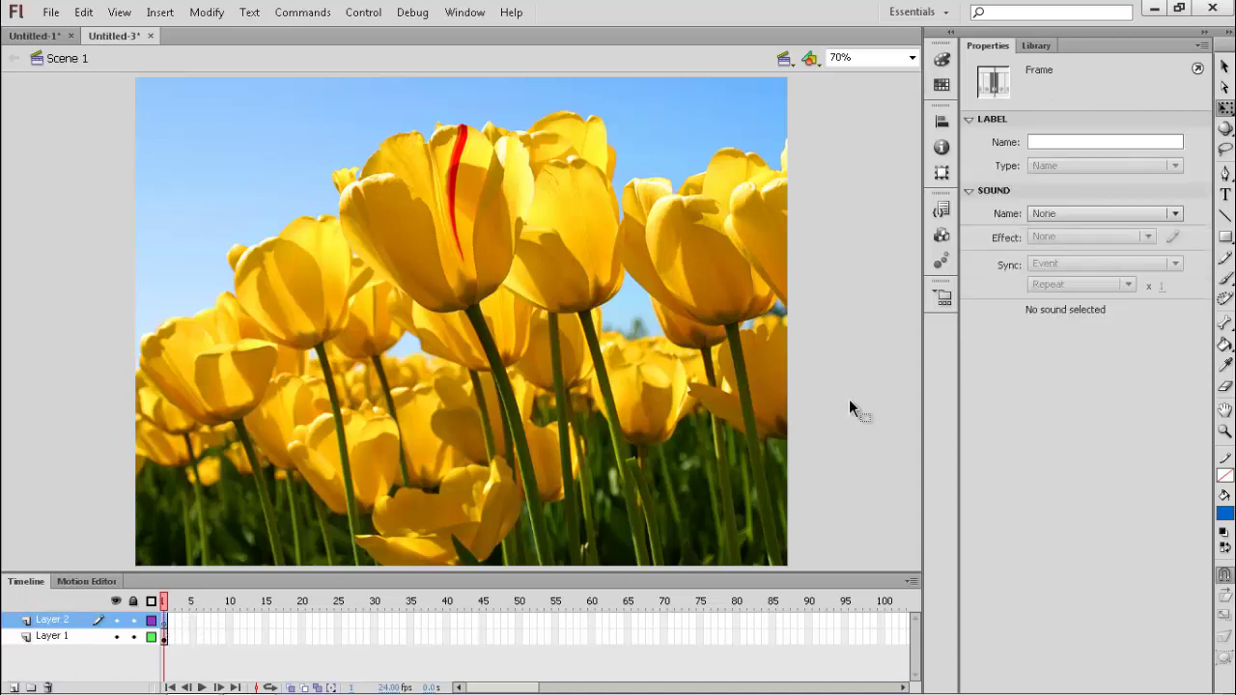
click(1224, 239)
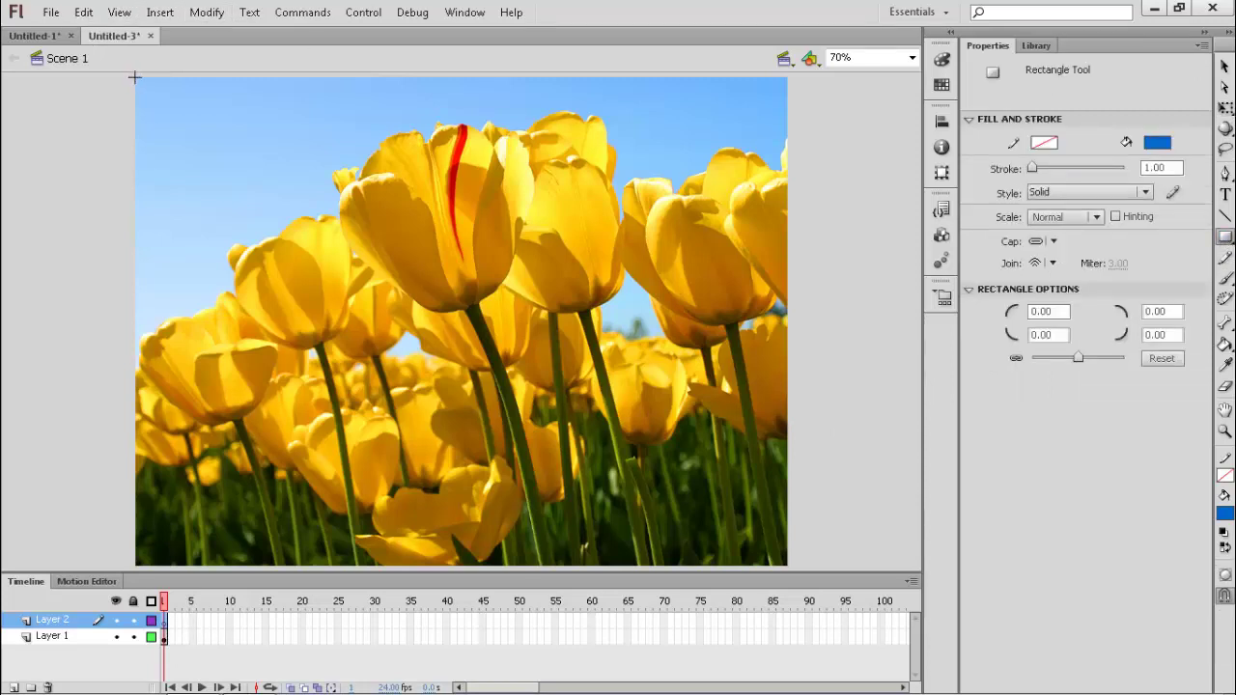
drag(135, 78, 190, 132)
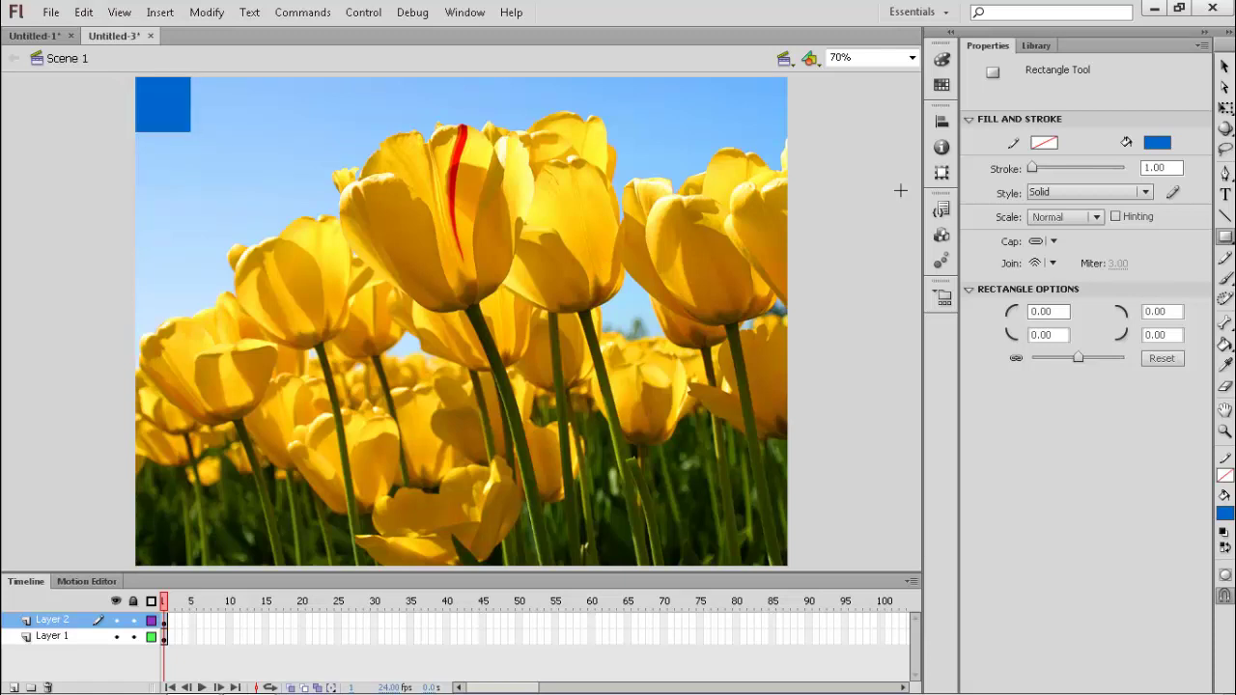
Create a classic tween from the blue square at frame 1 of Layer 2 and insert a keyframe at frame 50
click(1224, 66)
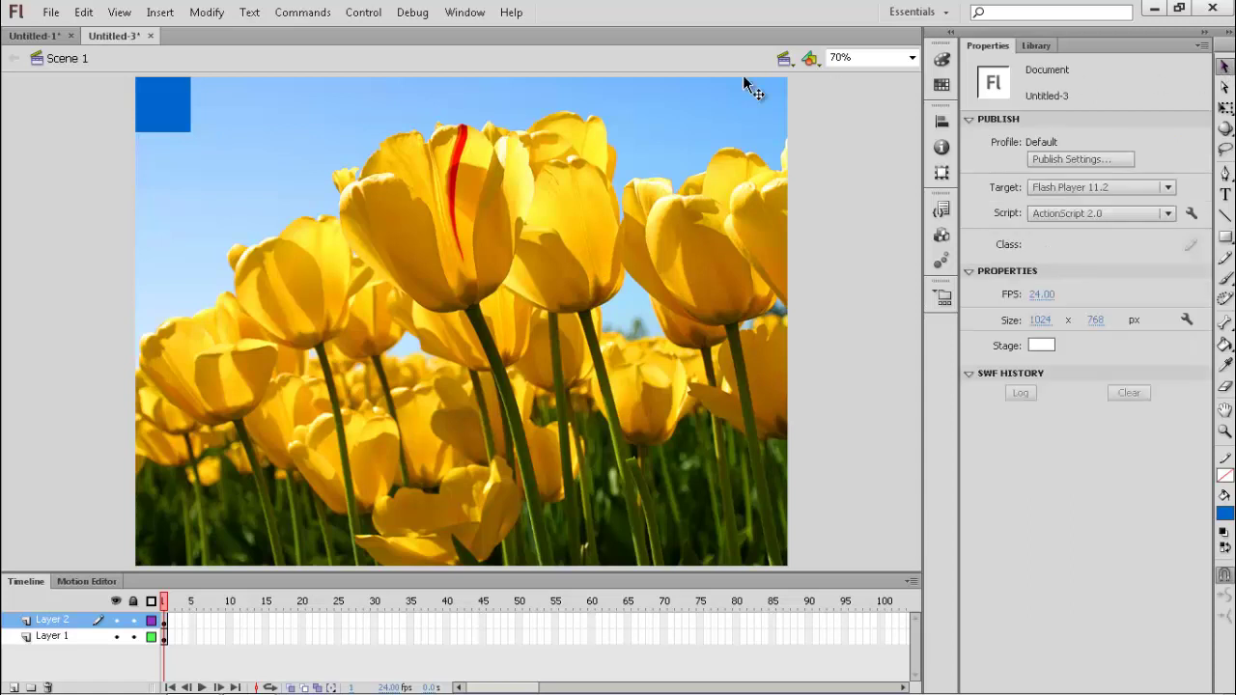
click(153, 109)
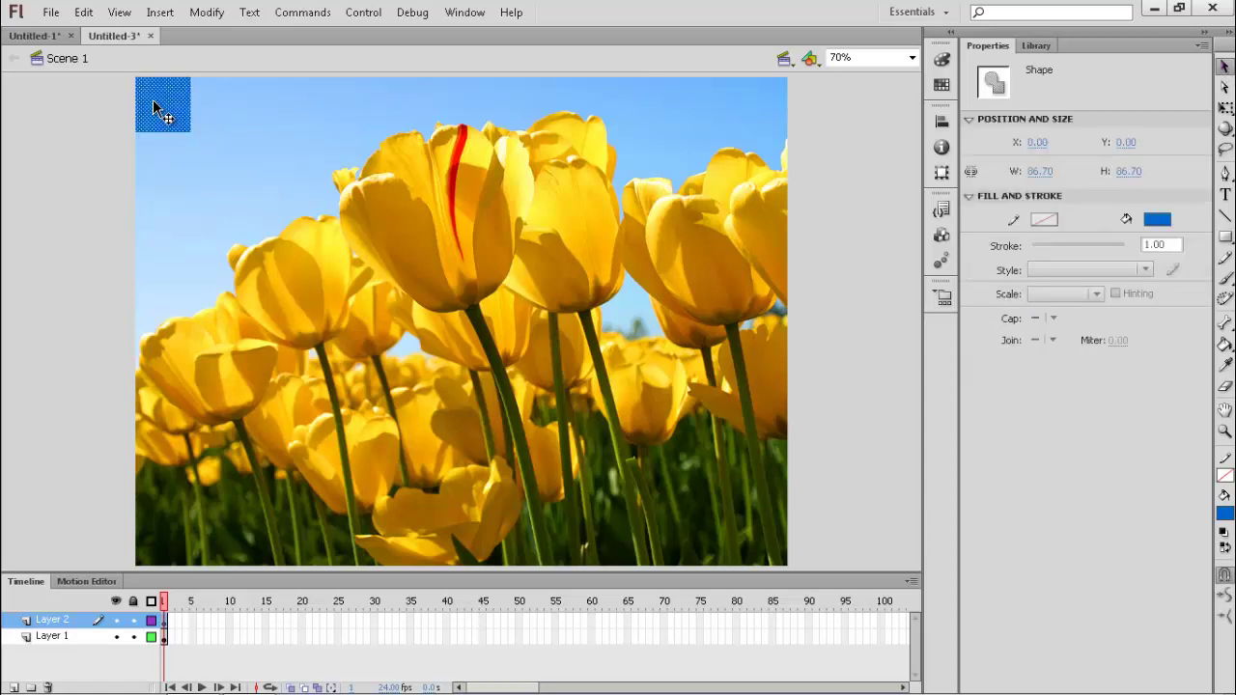
right_click(166, 633)
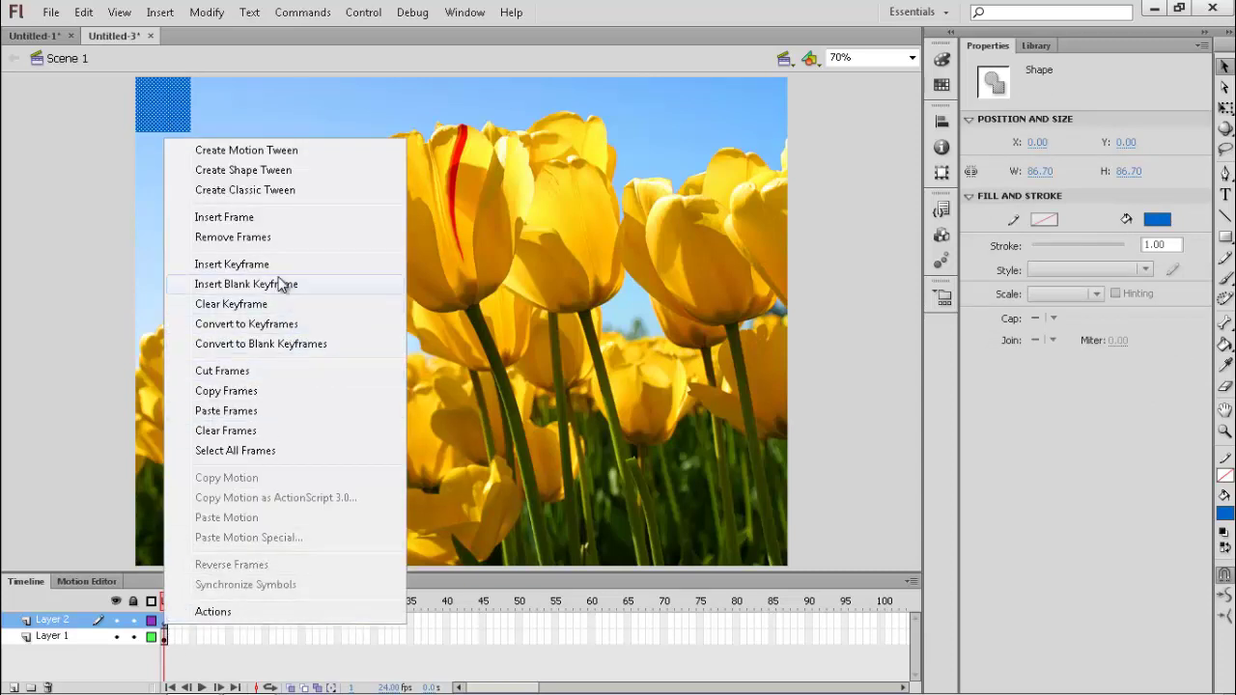
click(281, 191)
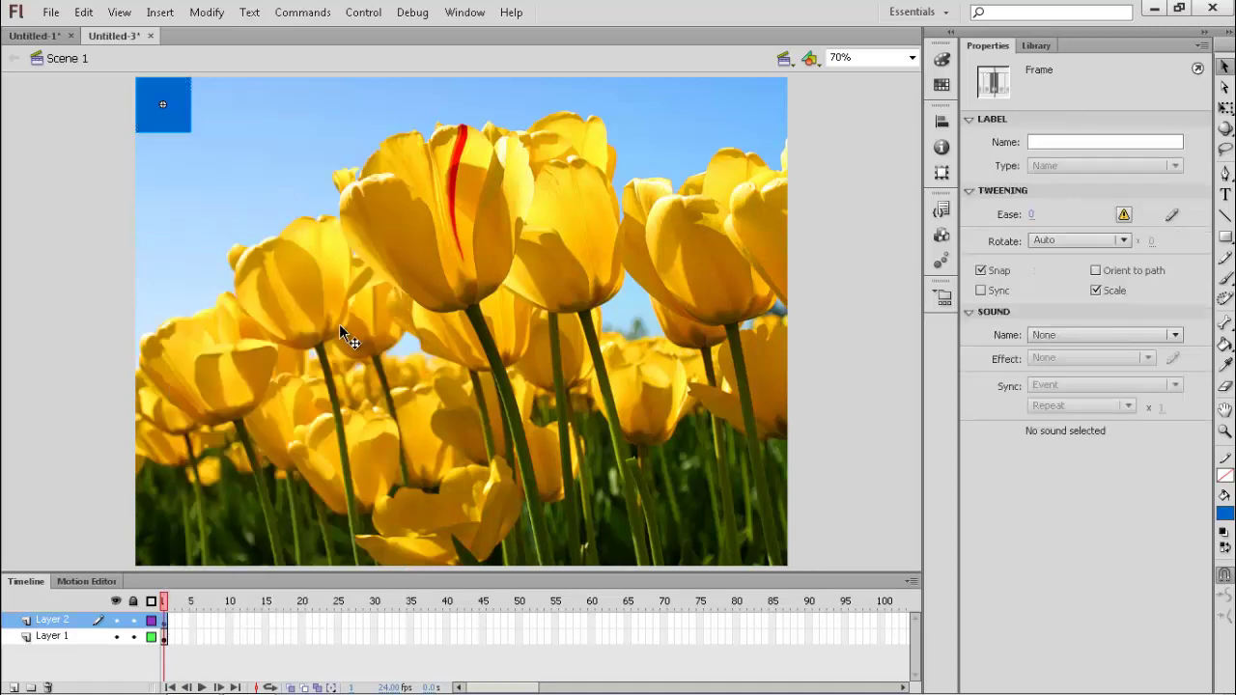
right_click(519, 620)
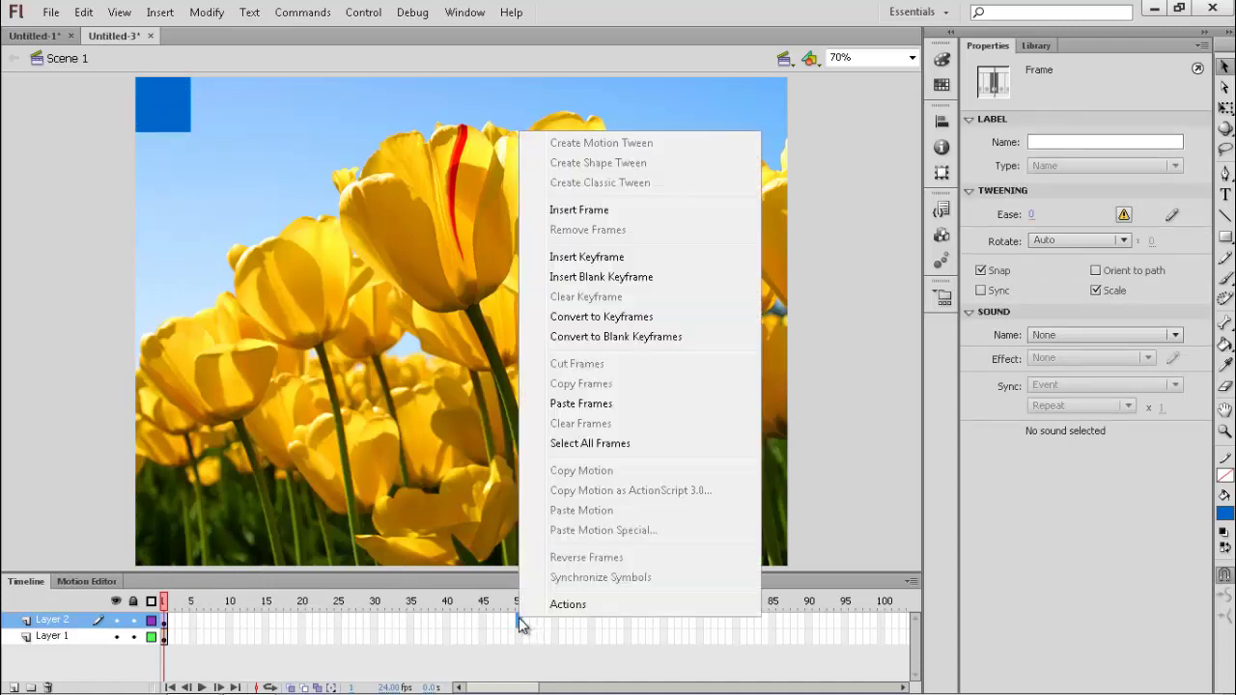
click(615, 257)
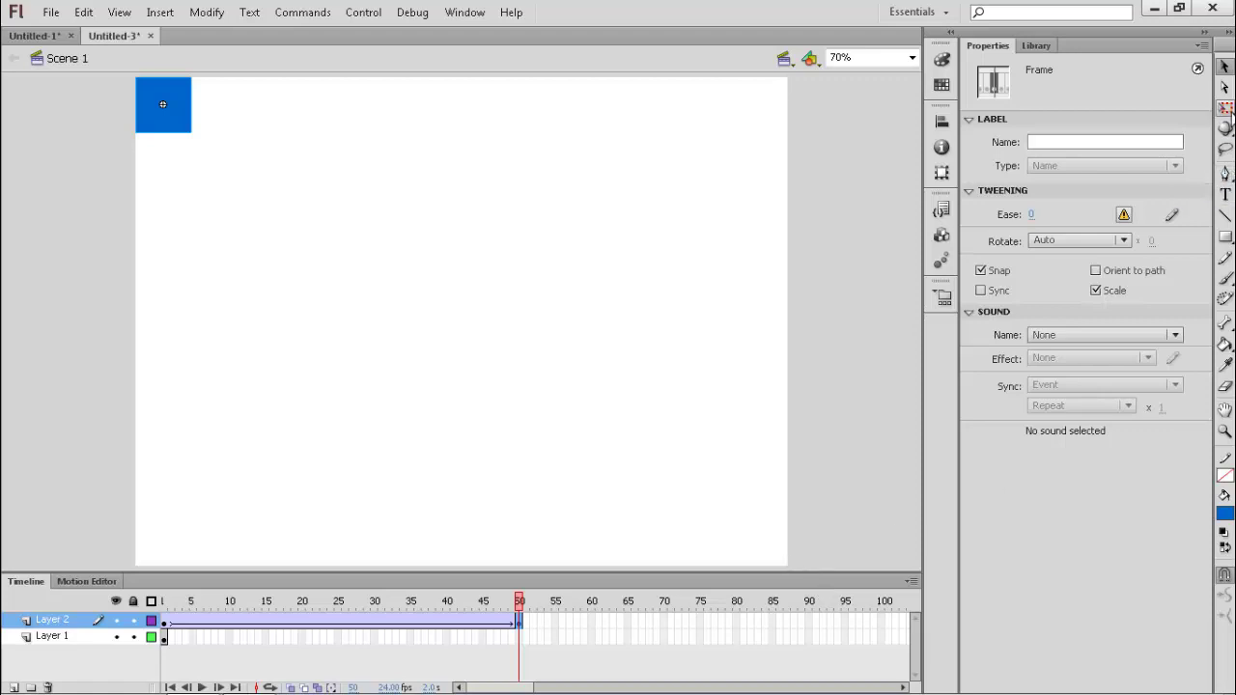
Try to enlarge the blue square at frame 50 of Layer 2 about its centre with Free Transform, and undo the scaling
click(1225, 109)
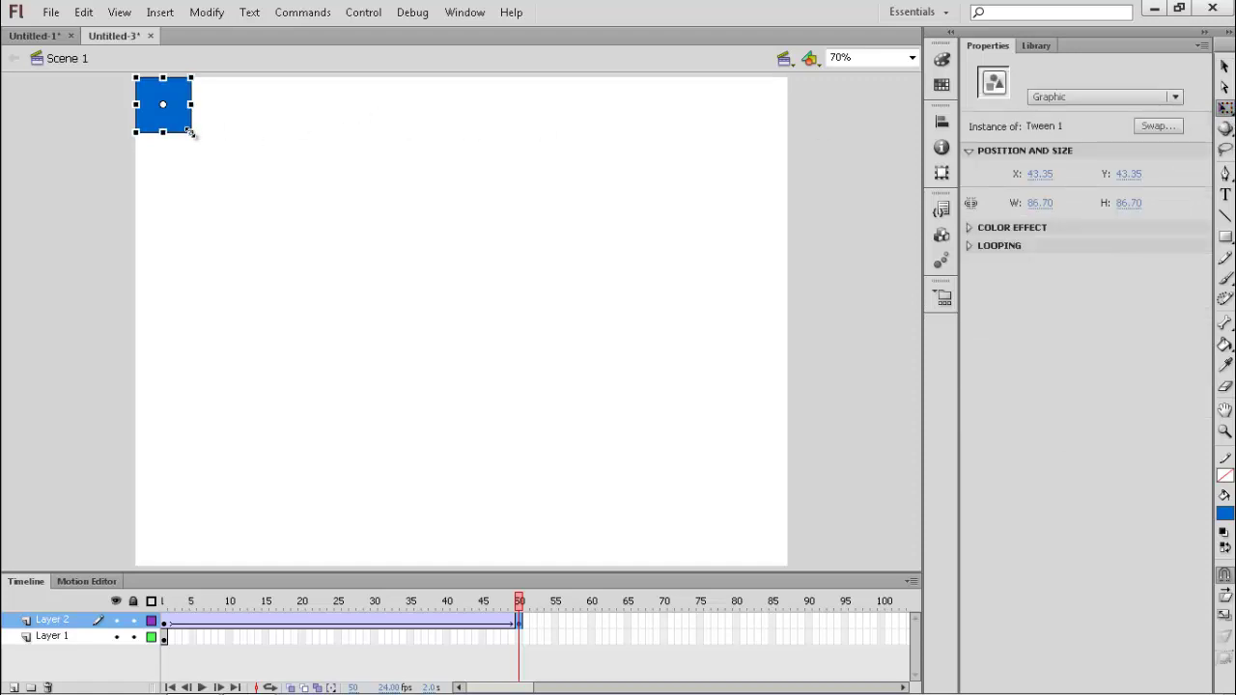
drag(192, 132, 273, 232)
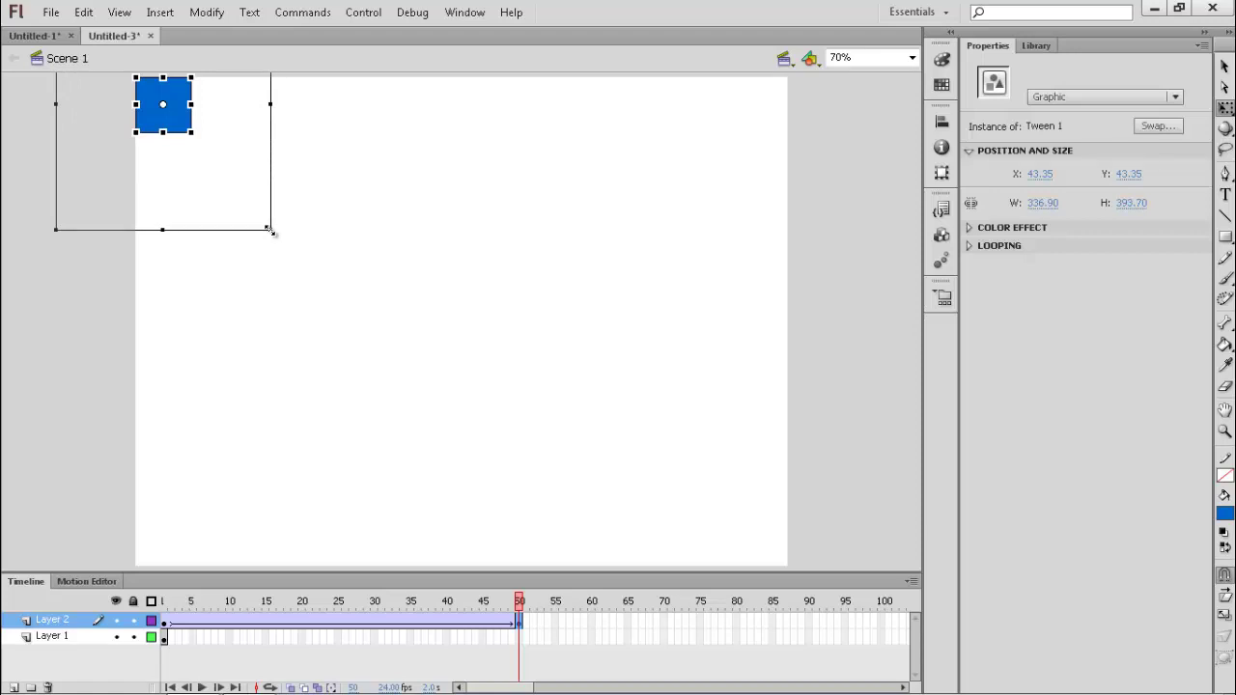
drag(270, 230, 299, 237)
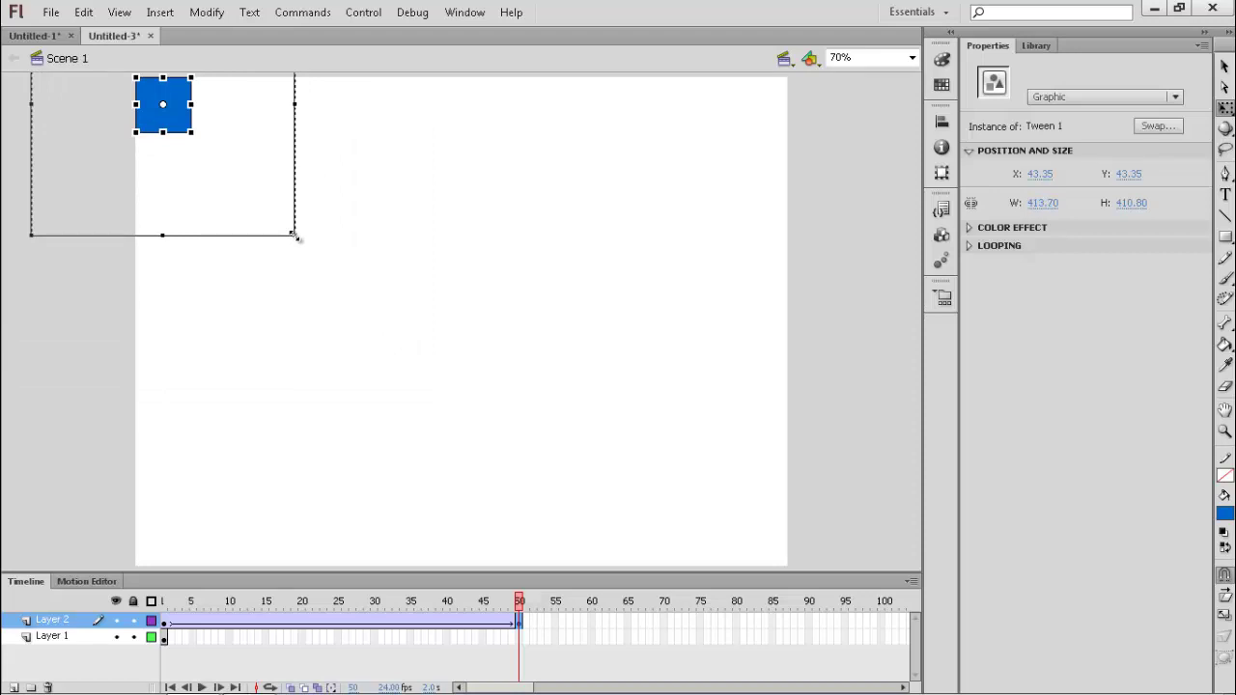
drag(296, 237, 297, 236)
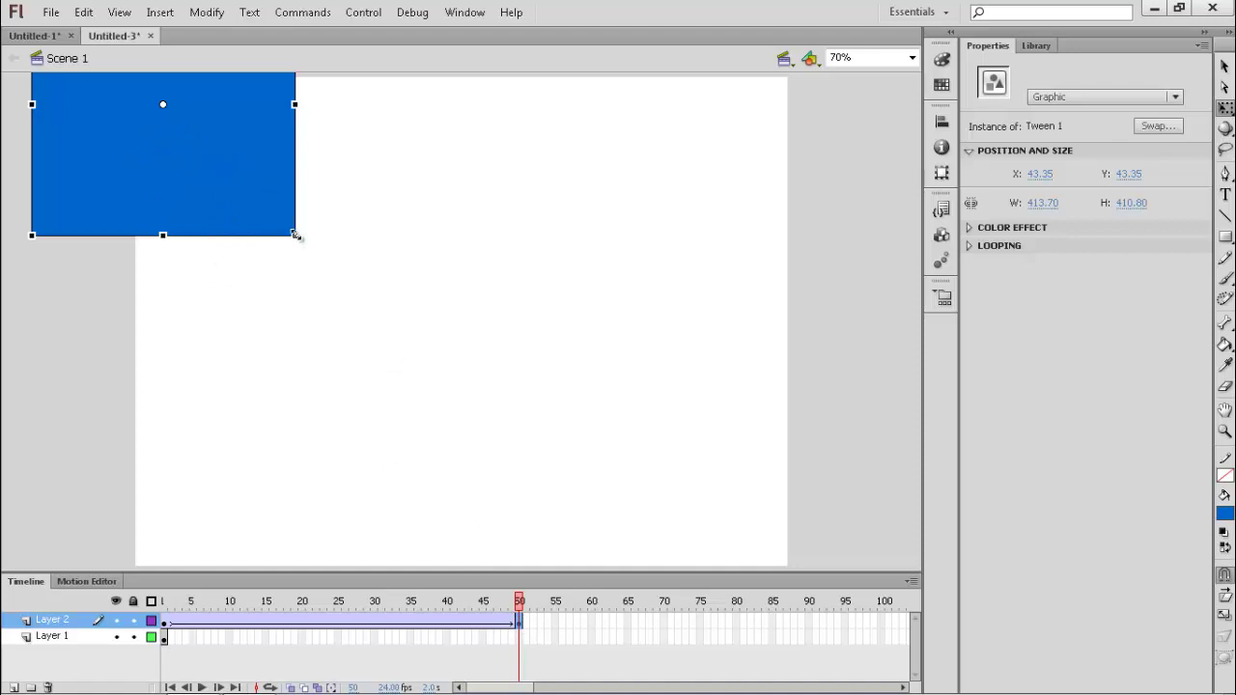
drag(296, 234, 364, 311)
key(ctrl+z)
key(ctrl+z)
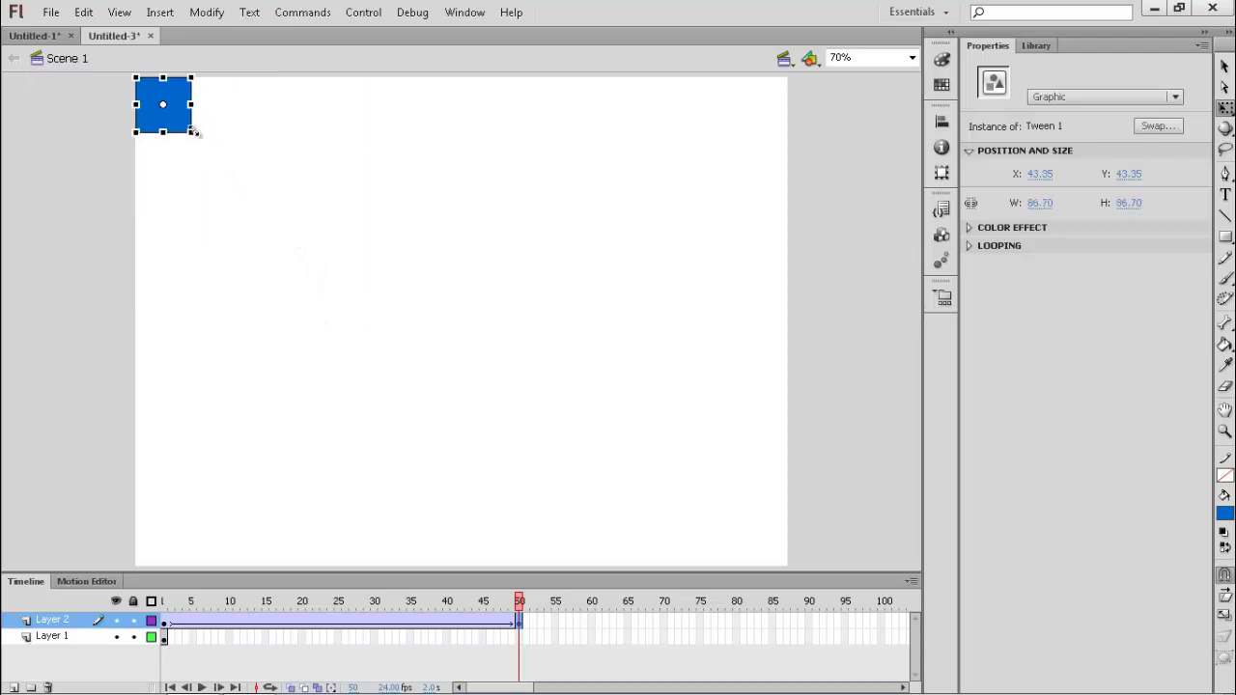
Enlarge the blue square at frame 50 from its upper-left corner to about 1024 by 782 px, and extend Layer 1 to frame 50
drag(193, 139, 788, 579)
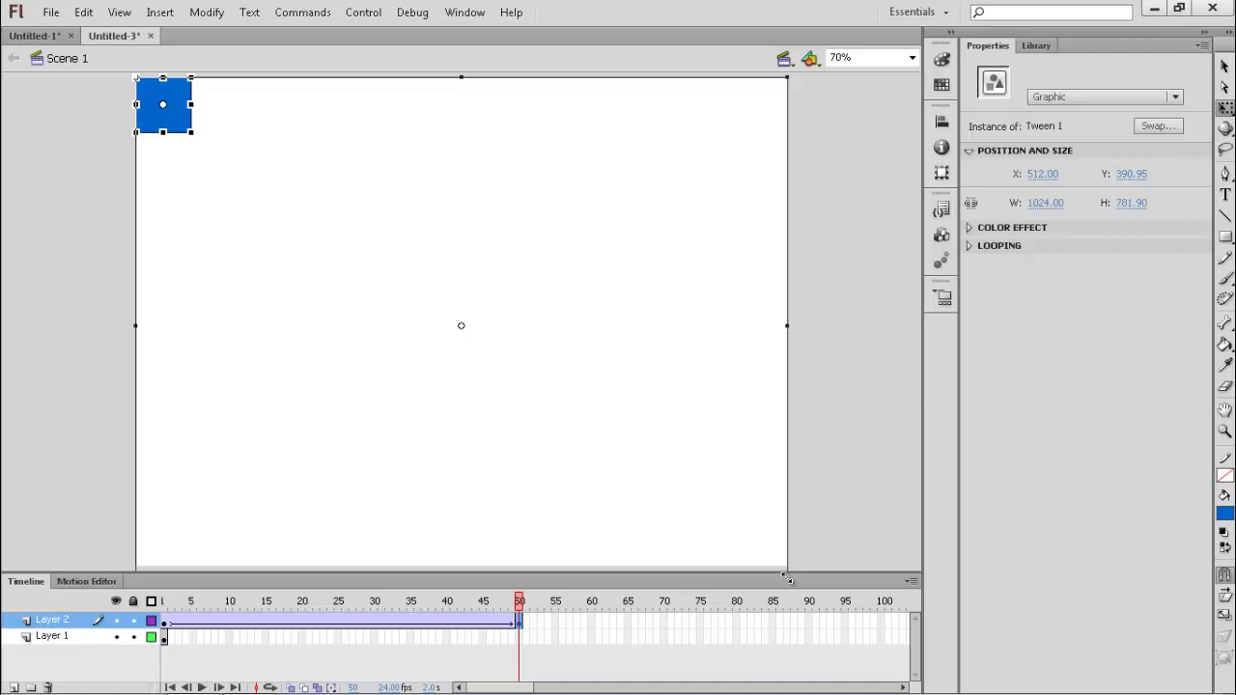
drag(787, 577, 787, 576)
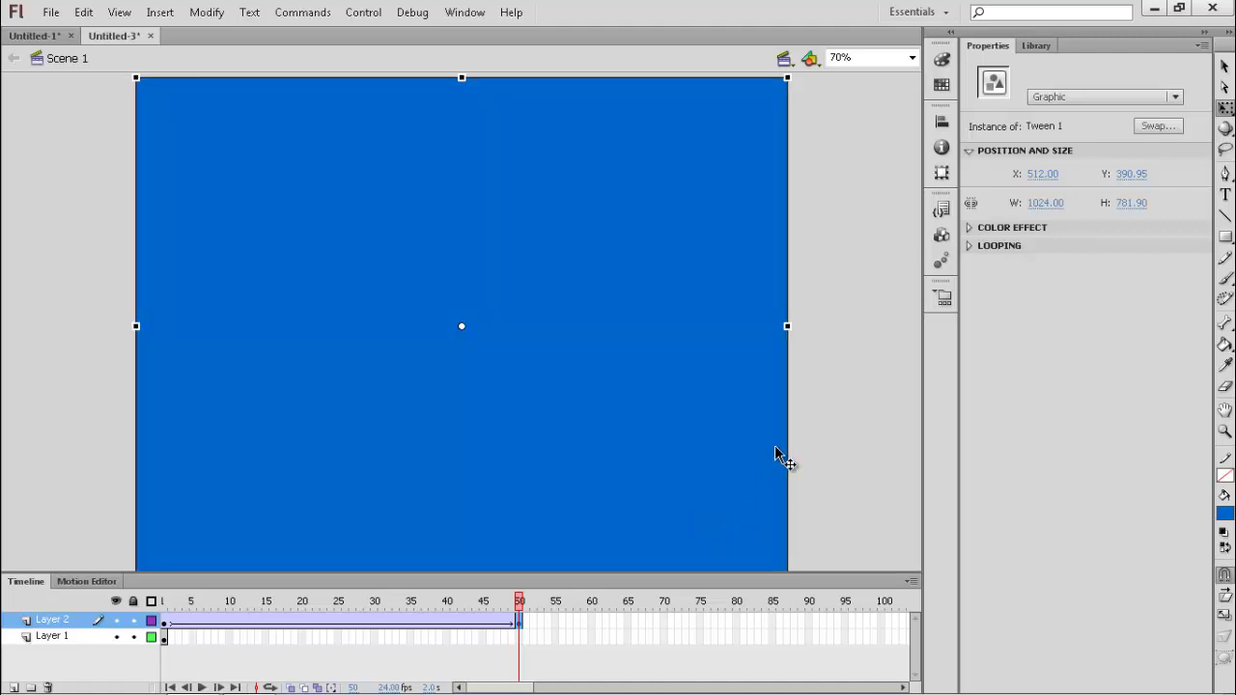
click(164, 601)
drag(167, 601, 518, 671)
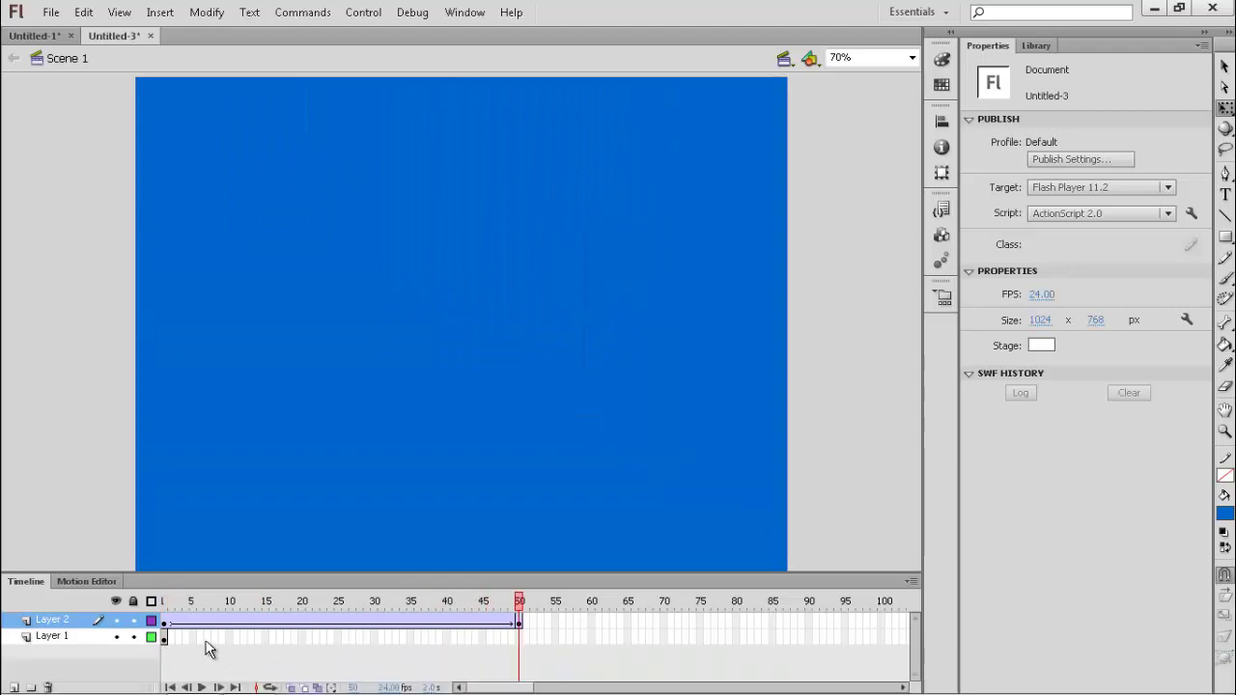
right_click(519, 637)
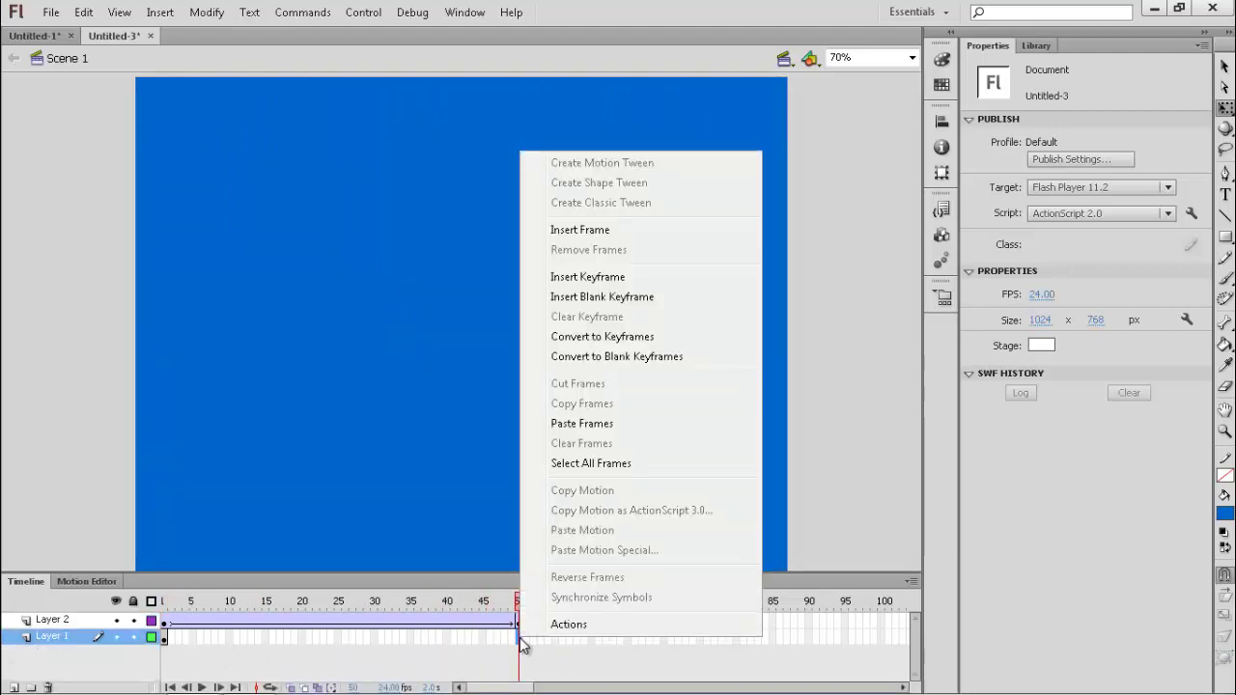
click(591, 231)
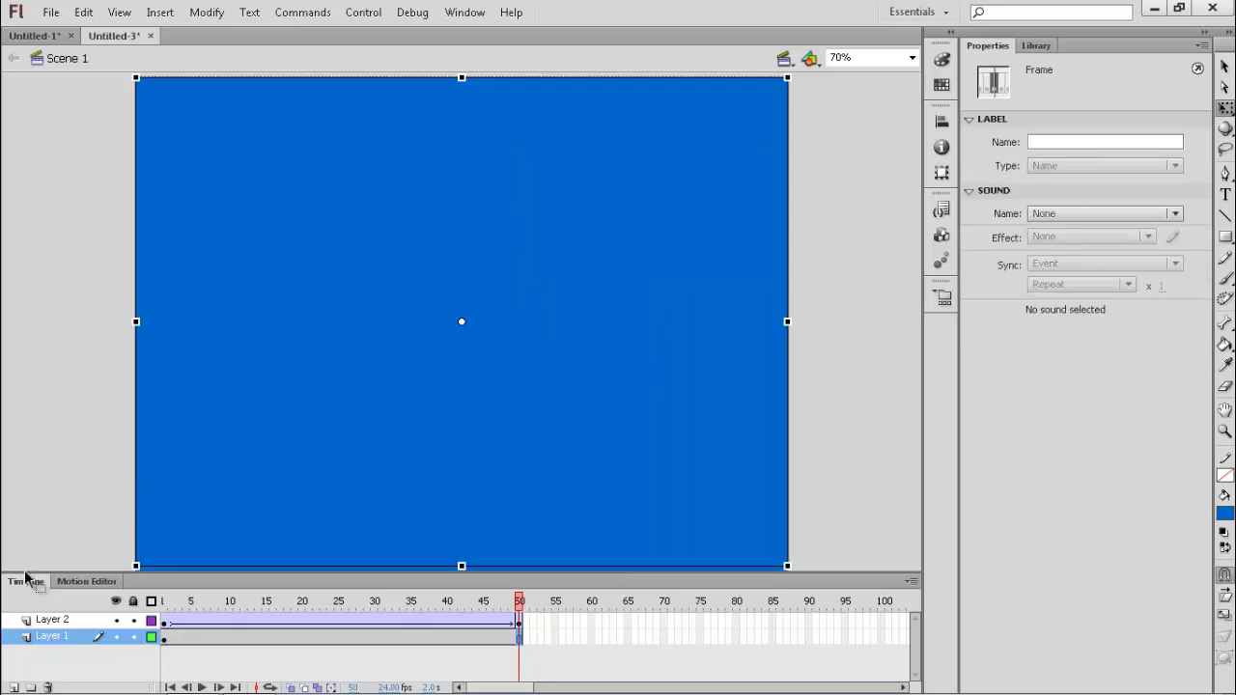
Turn Layer 2 into a mask over the tulips, play the animation, and turn the mask off again
right_click(55, 618)
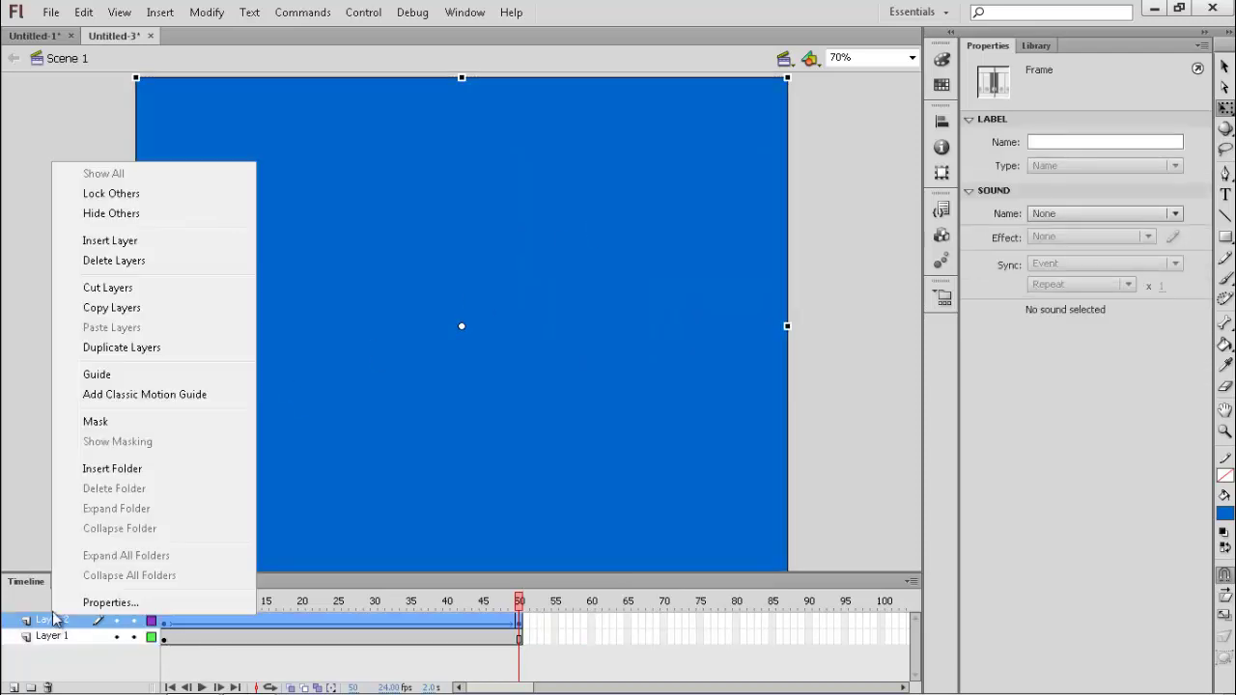
click(95, 421)
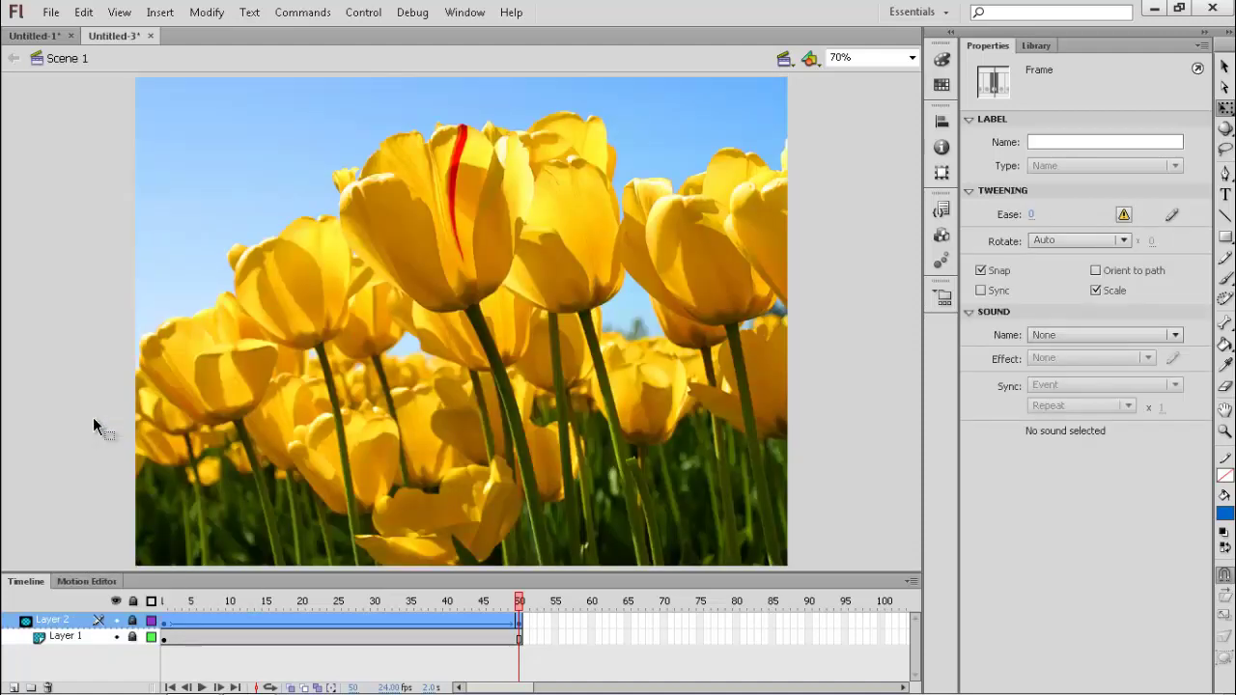
key(Return)
right_click(49, 621)
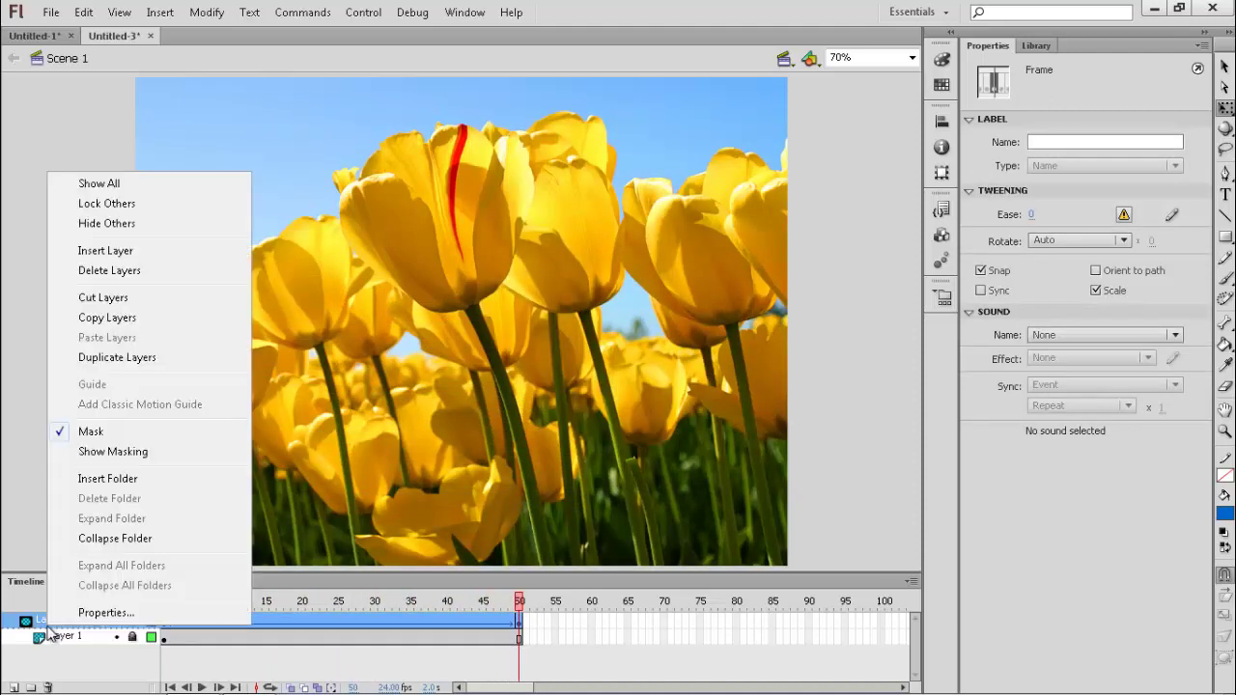
click(91, 431)
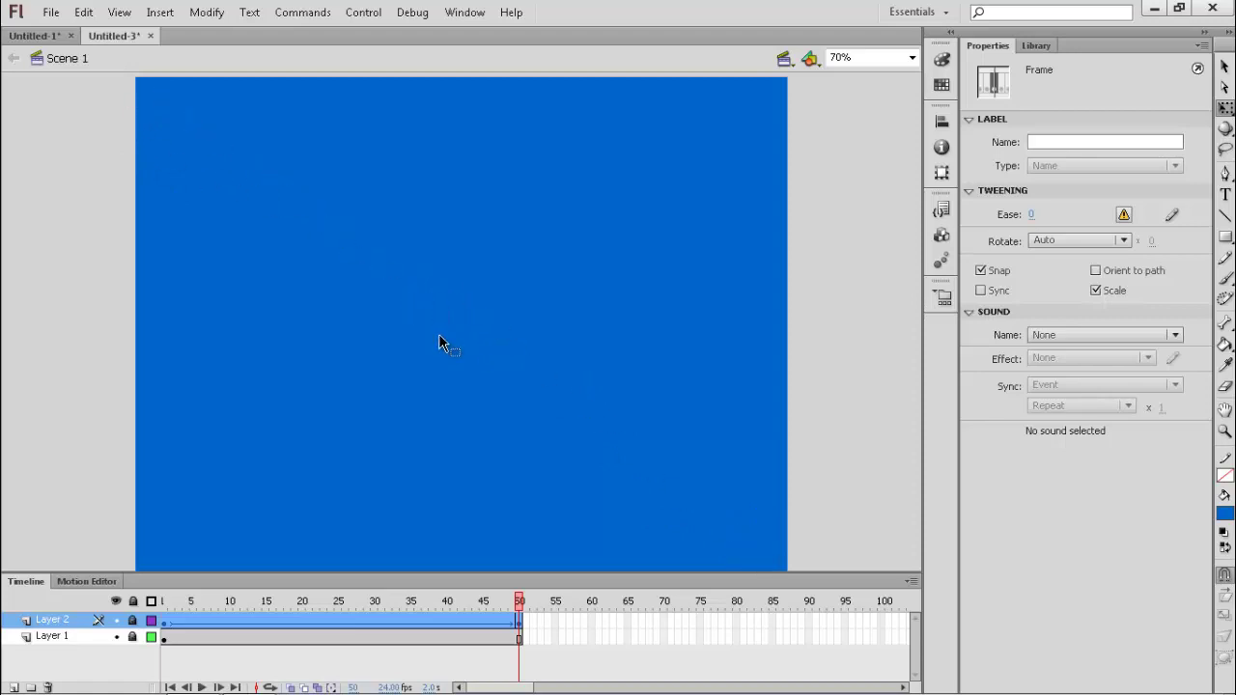
Unlock all layers and add a new layer above Layer 2
click(134, 602)
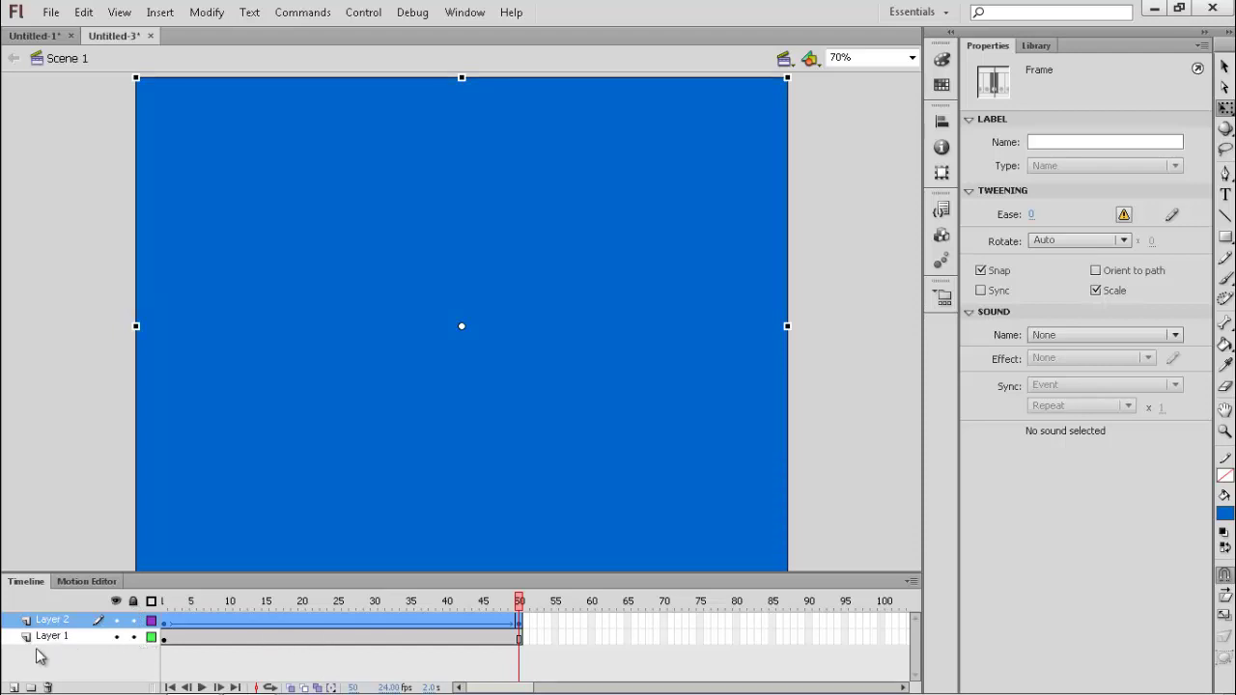
click(14, 688)
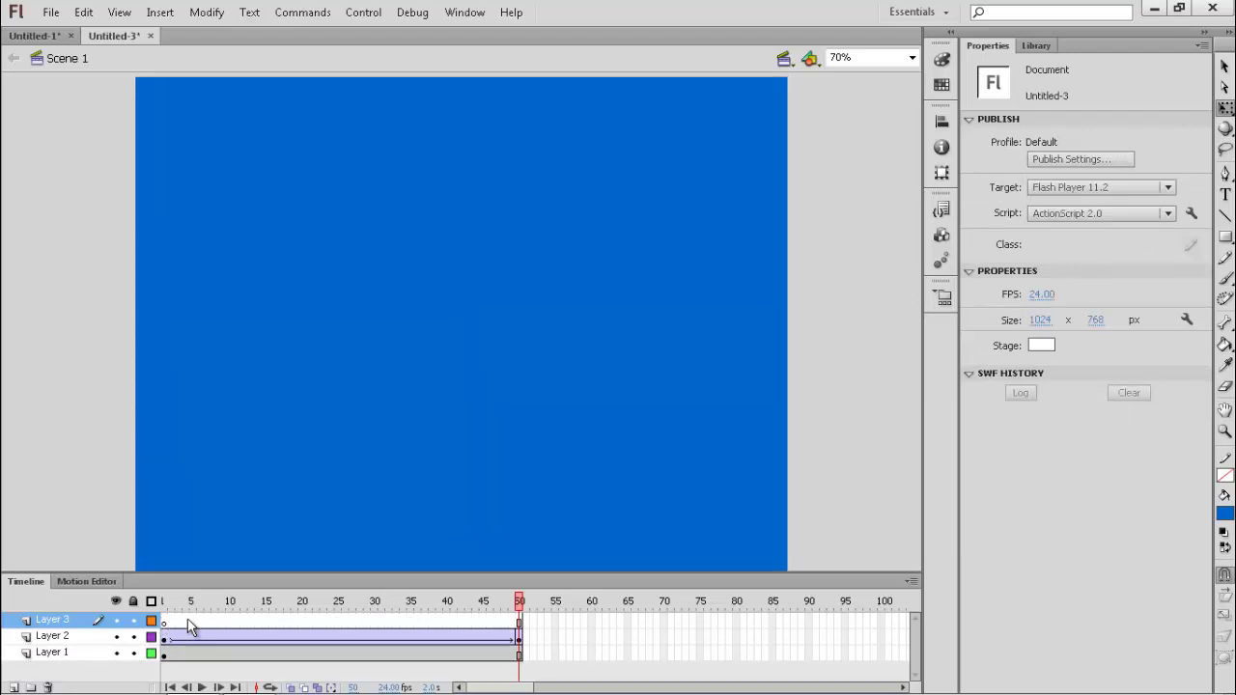
click(56, 638)
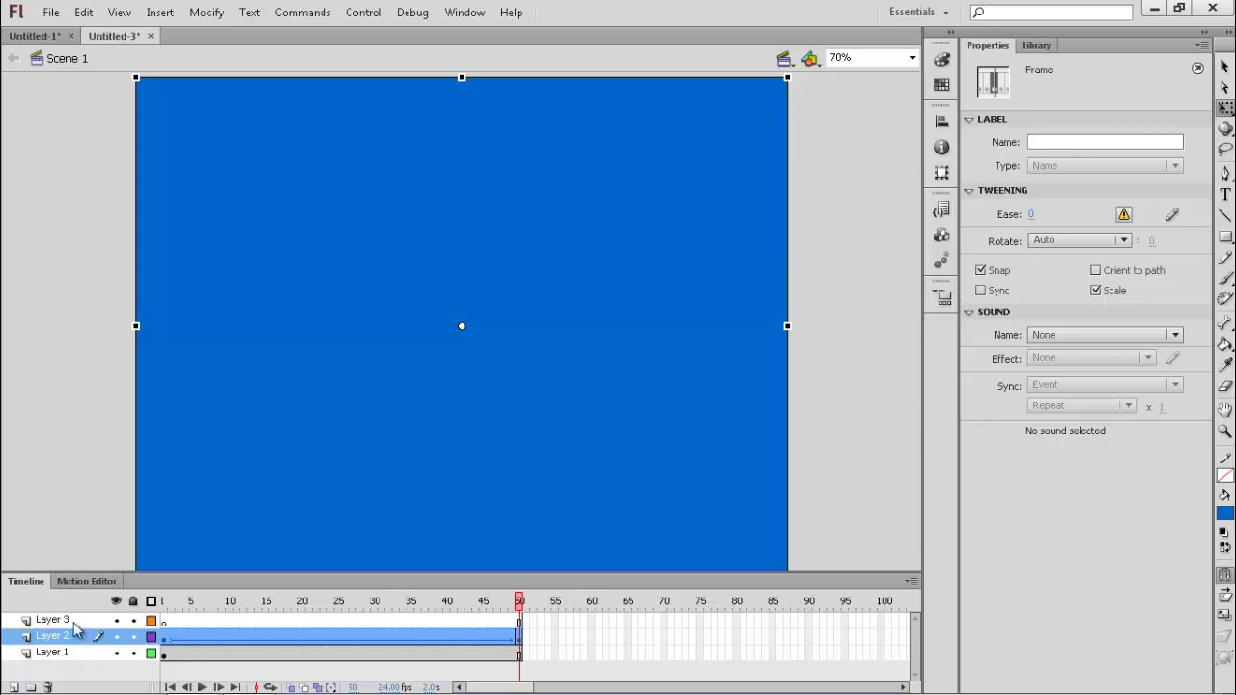
click(76, 623)
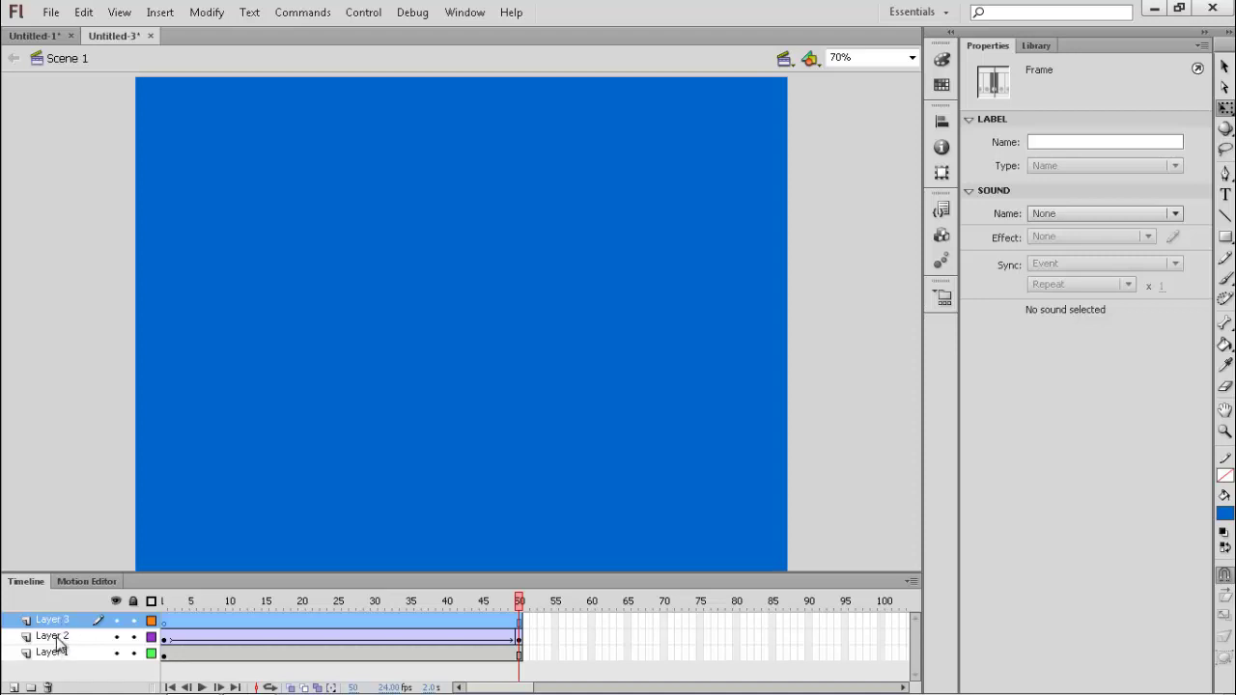
click(56, 637)
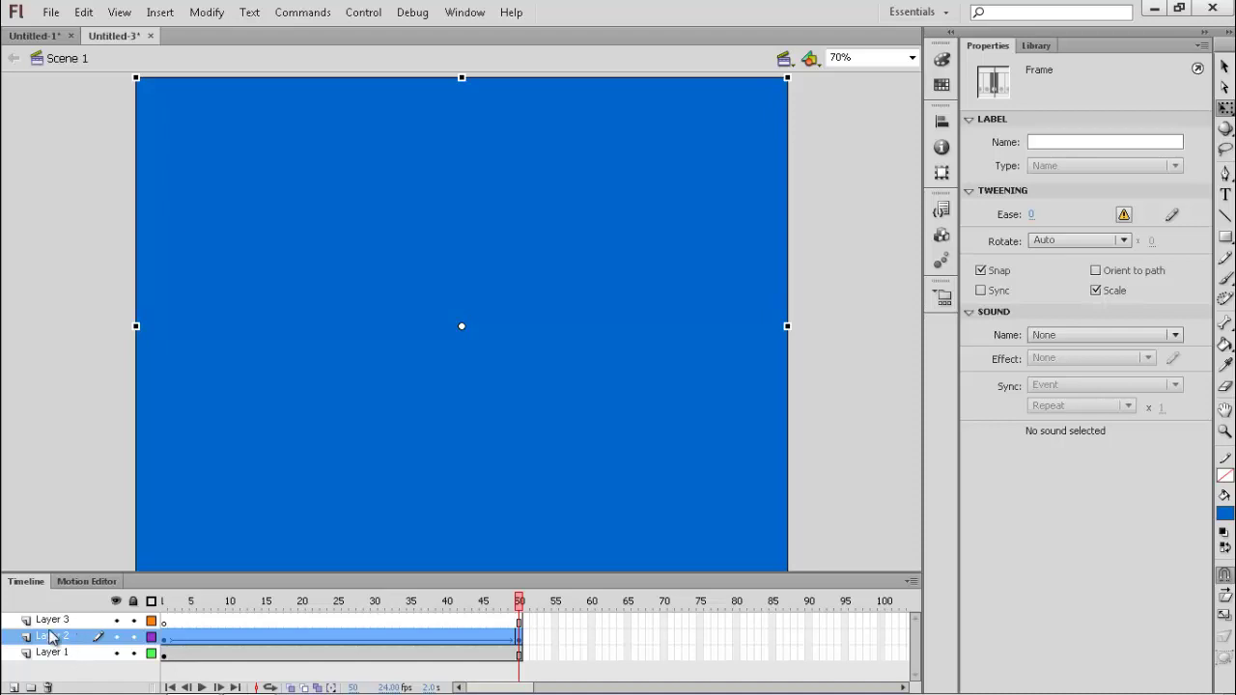
double_click(58, 639)
click(59, 621)
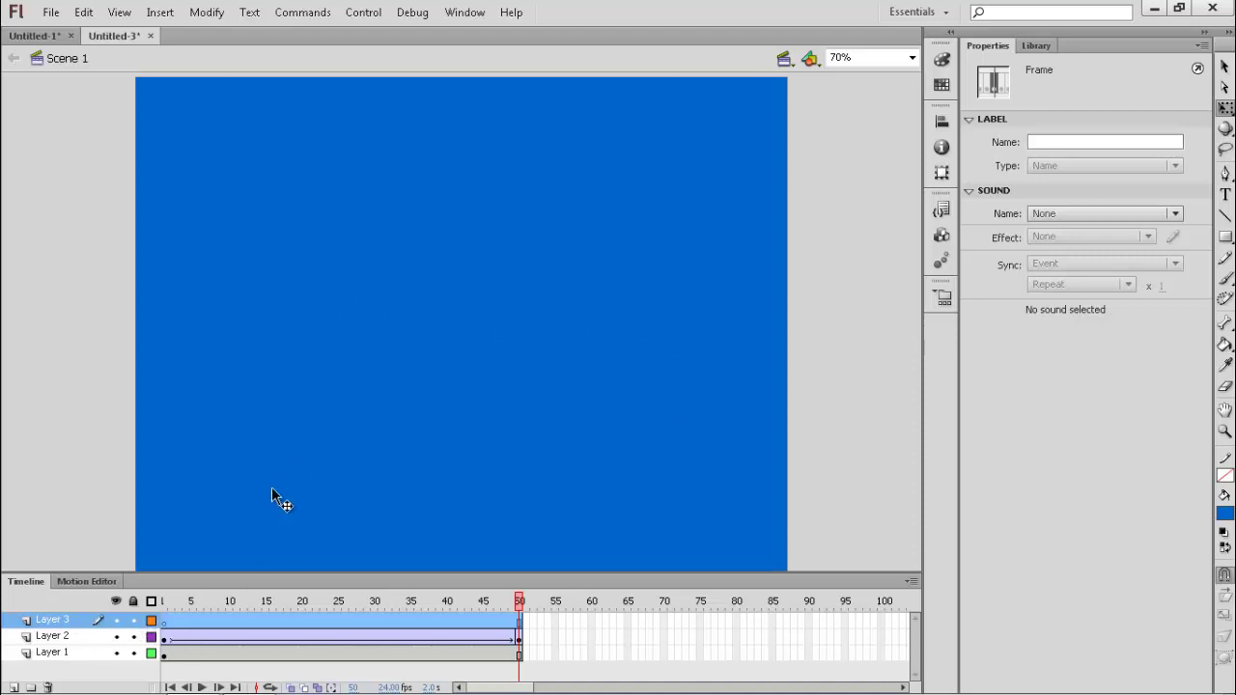
click(56, 639)
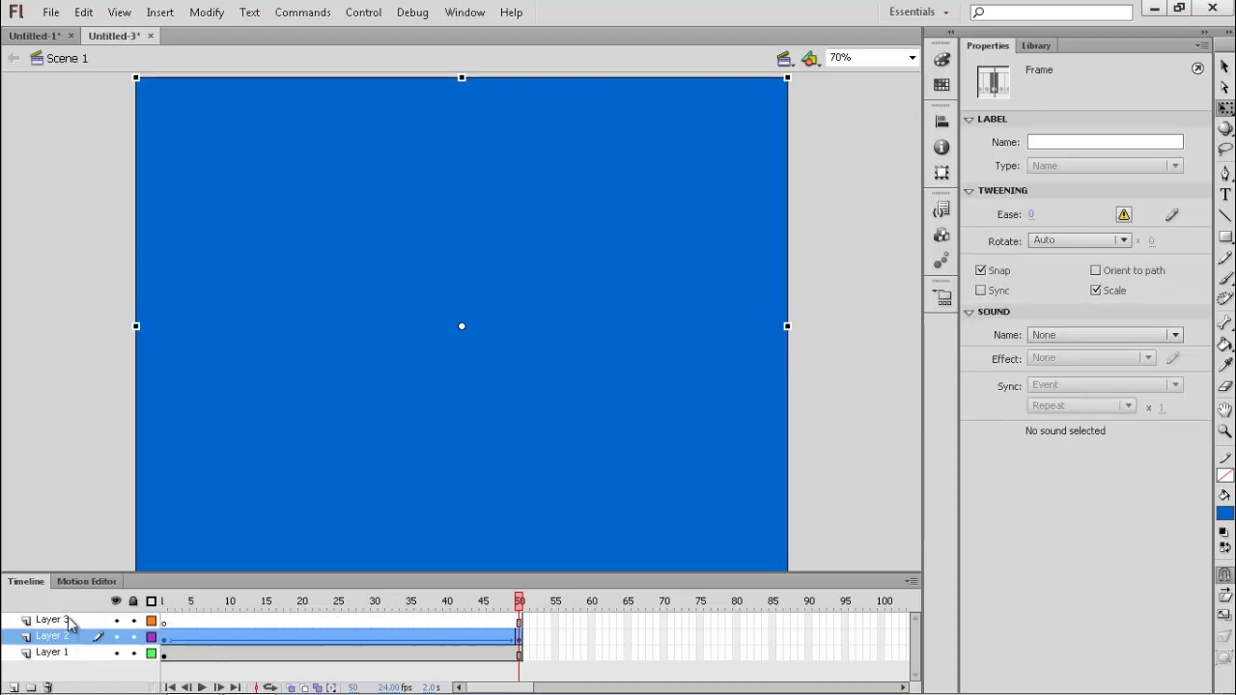
click(53, 620)
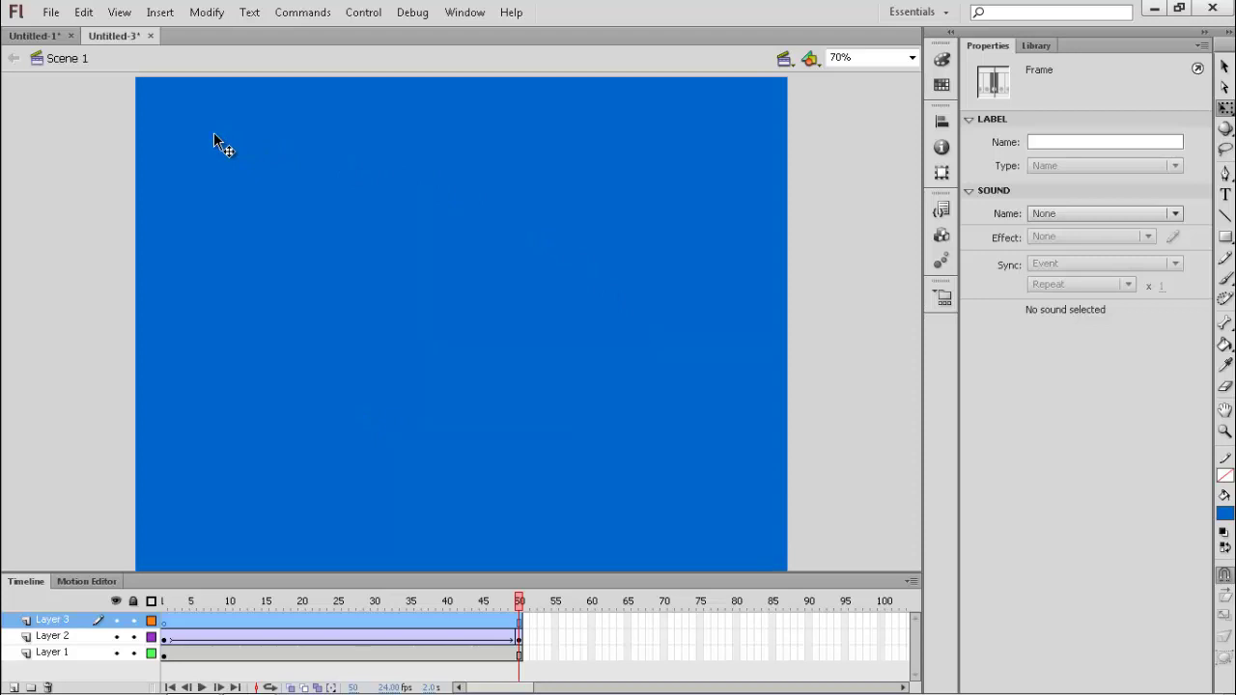
At frame 1 of Layer 3, draw a blue square about 82 px wide in the stage's lower-right corner and select it
click(166, 621)
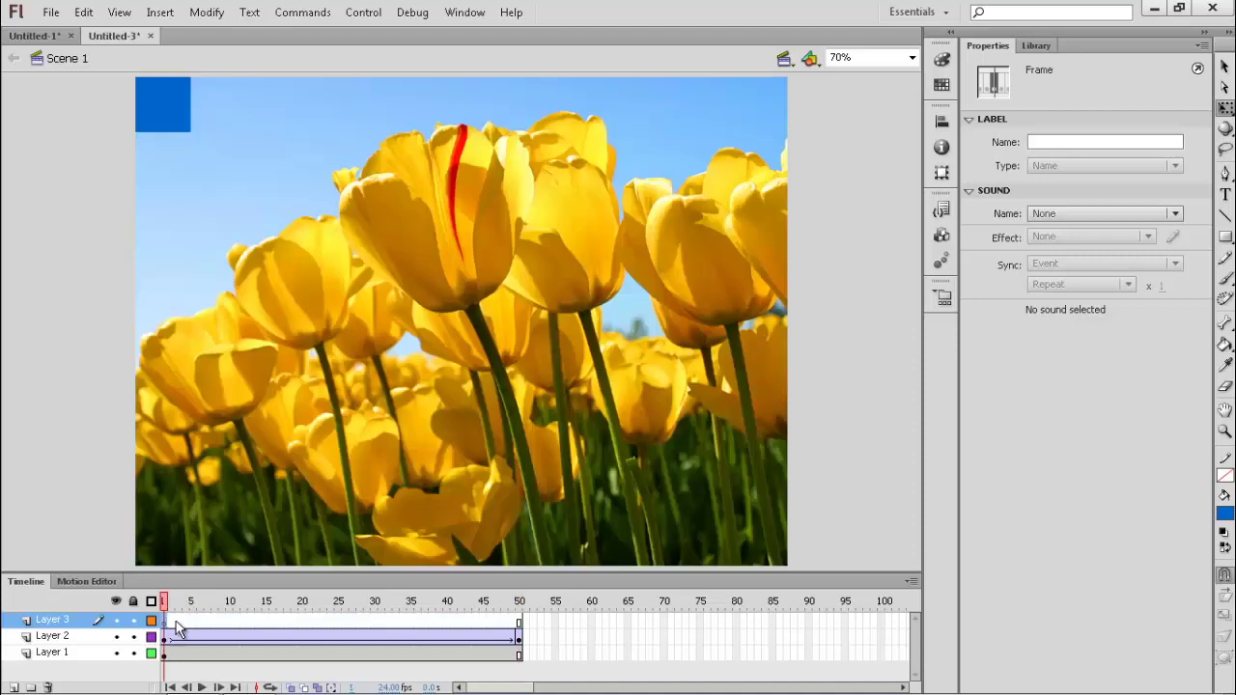
click(1227, 238)
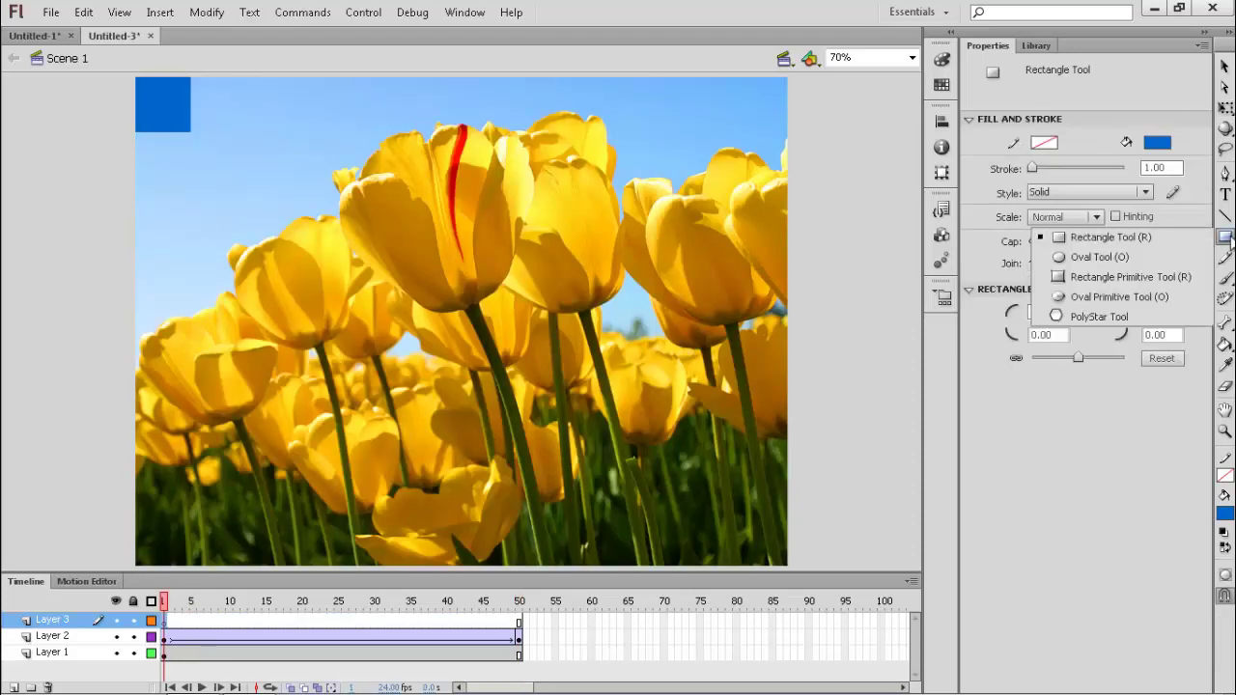
click(1123, 258)
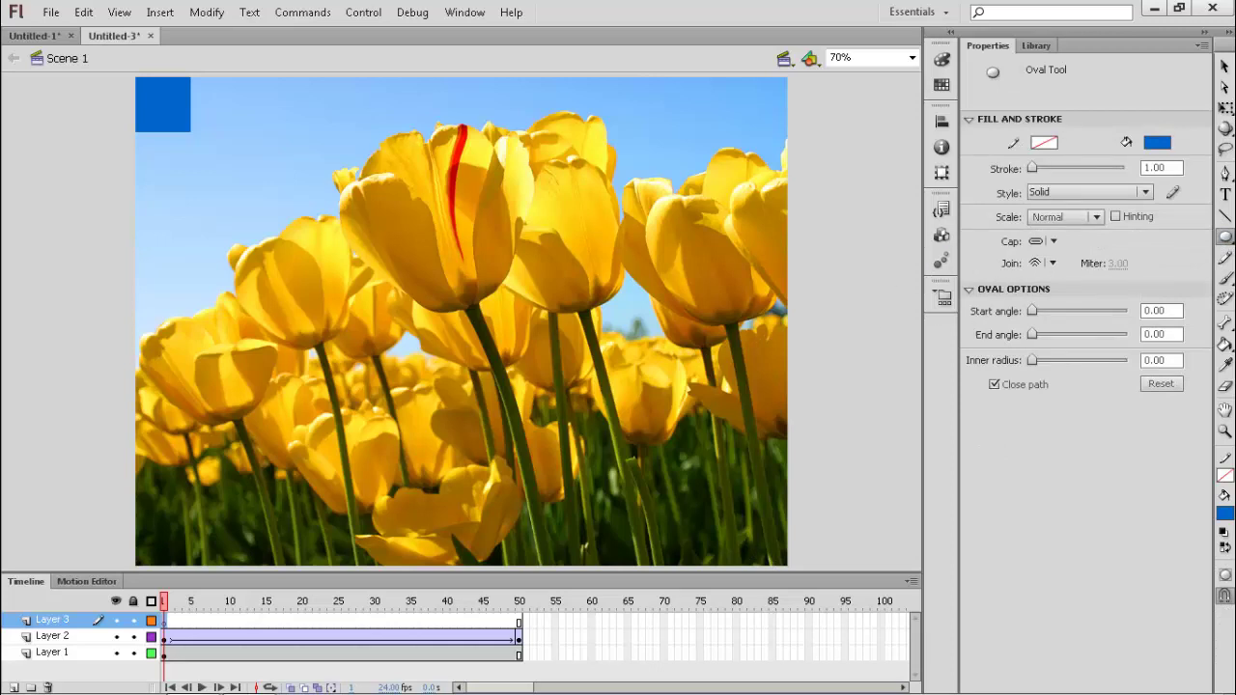
click(1224, 237)
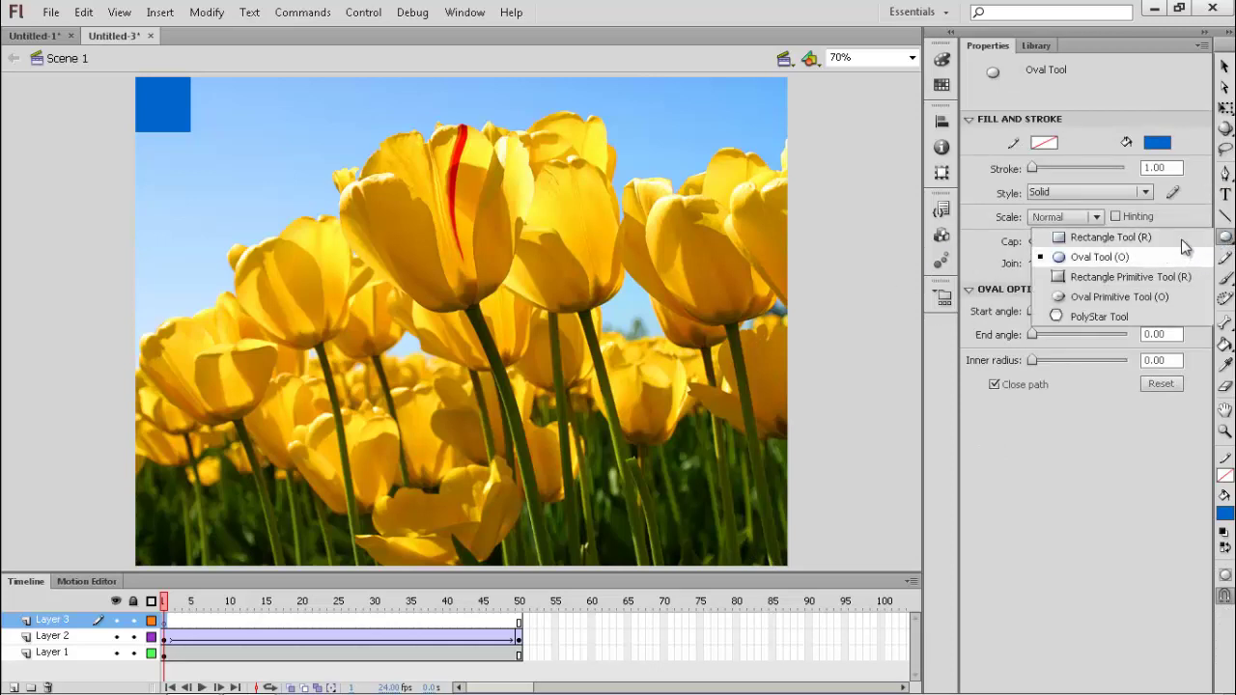
click(1186, 240)
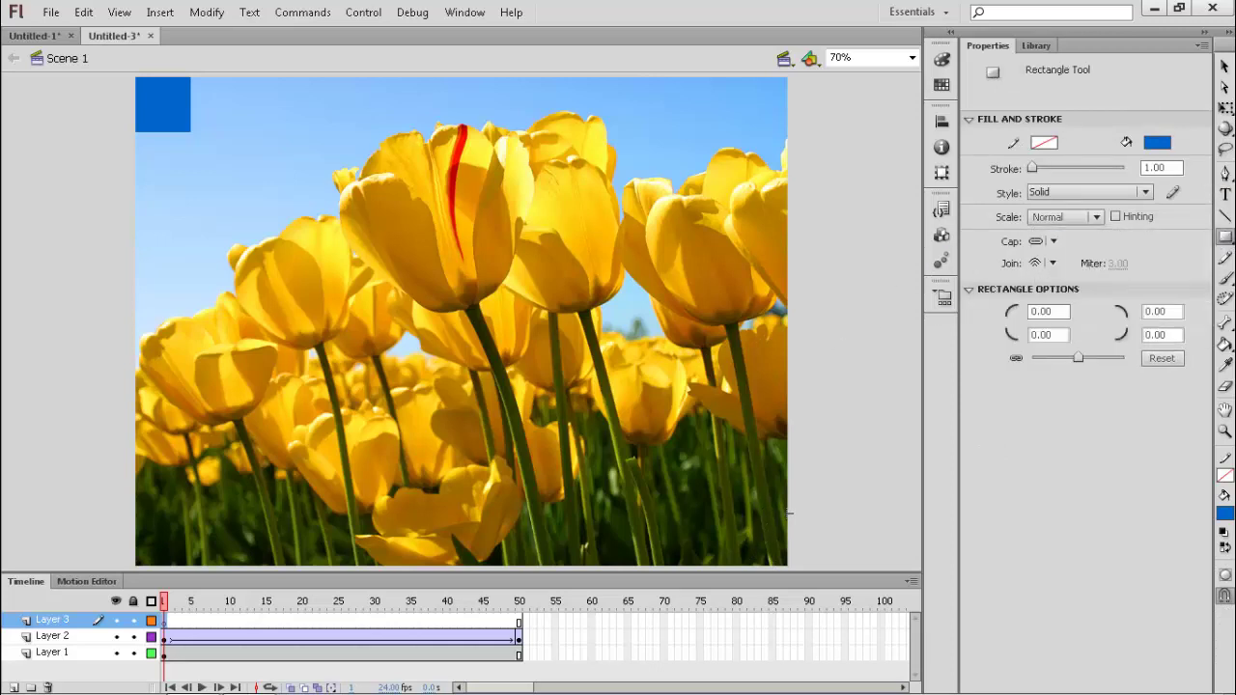
drag(787, 513, 733, 565)
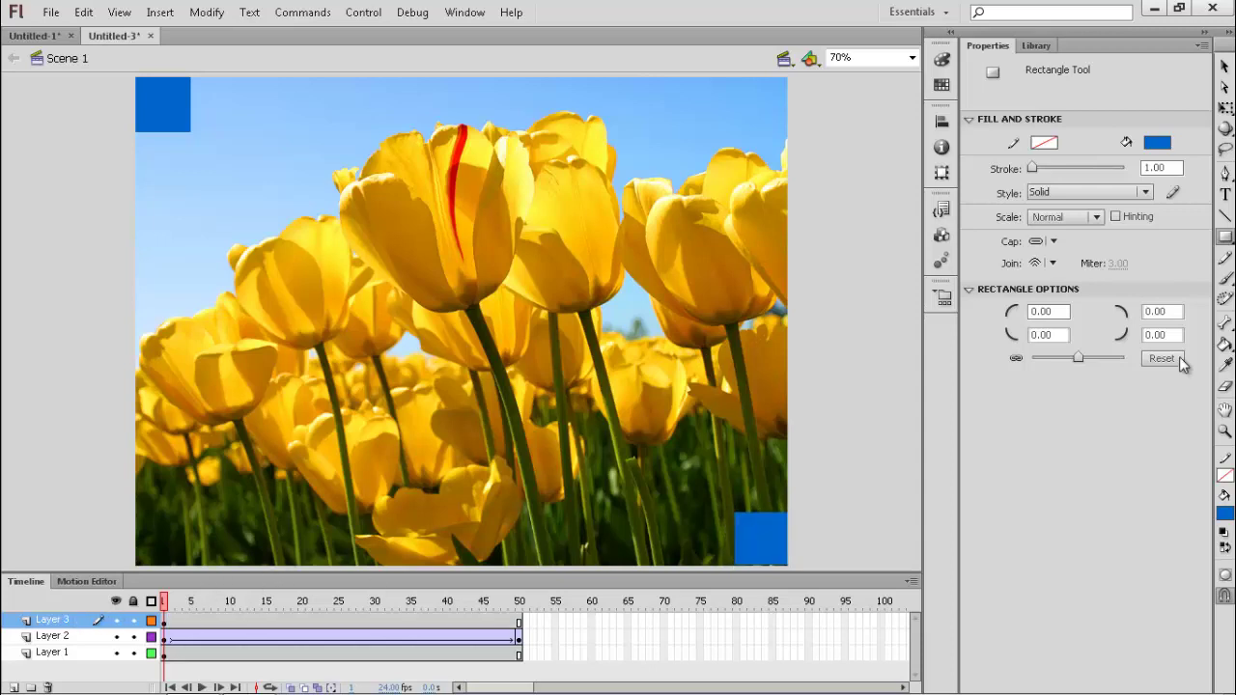
click(1225, 65)
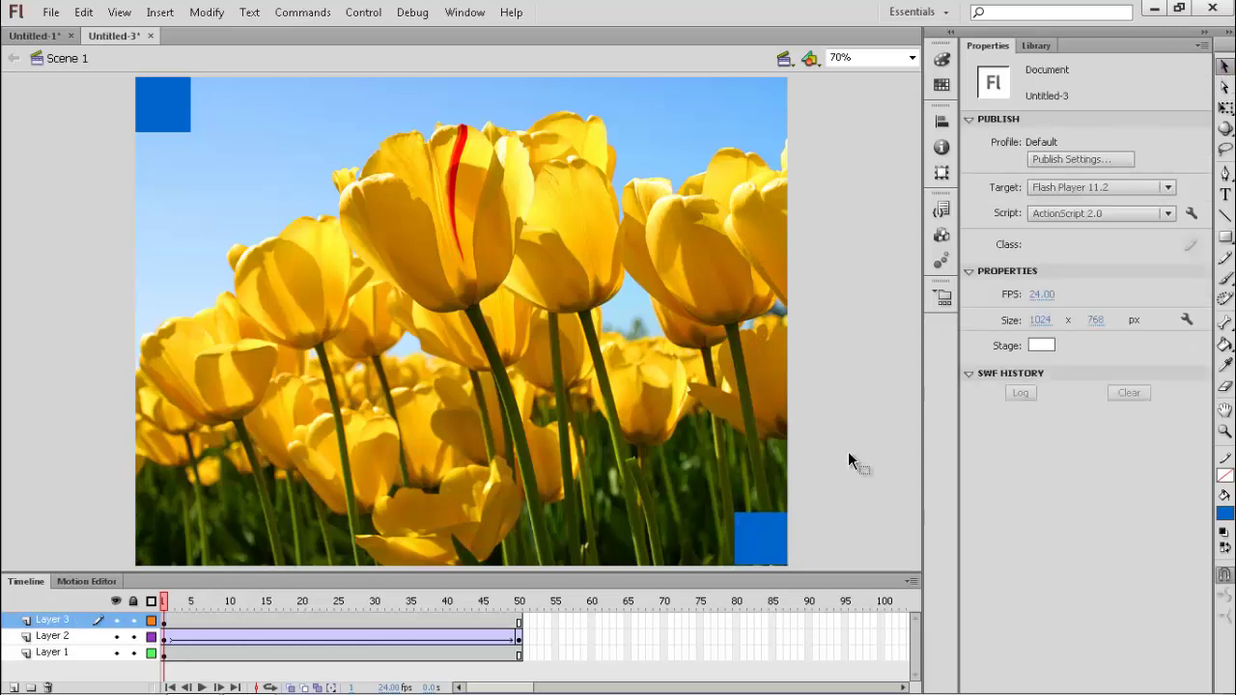
click(758, 539)
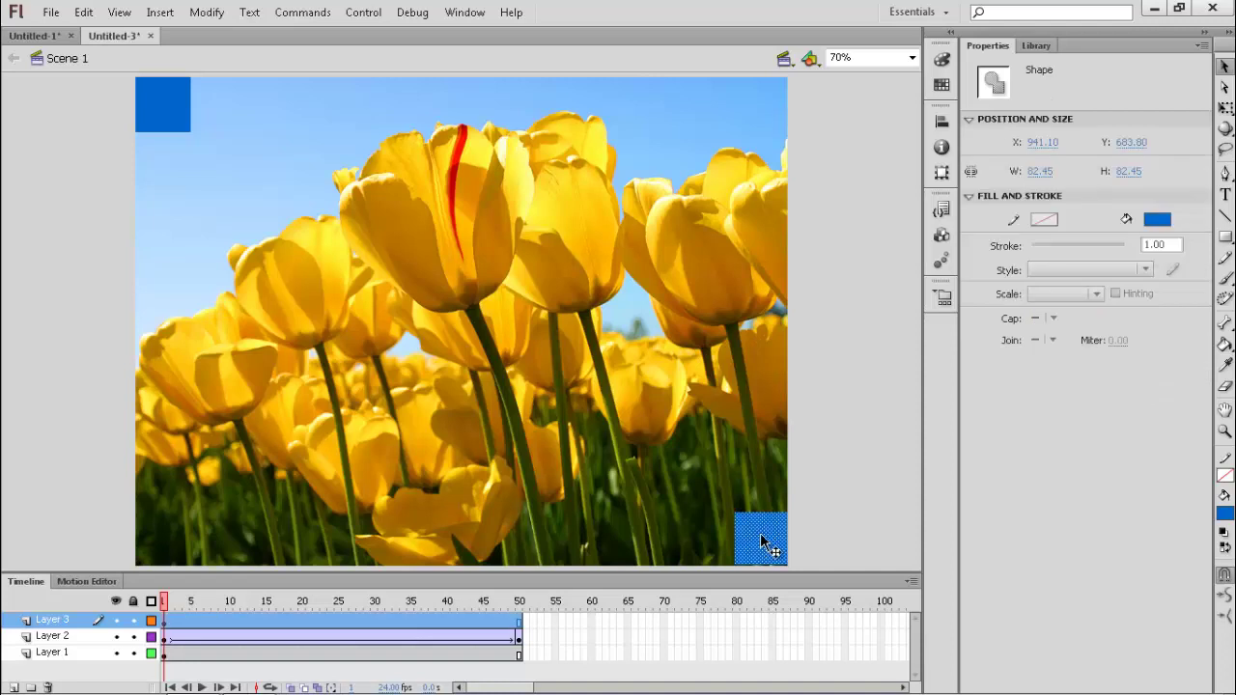
Create a classic tween from frame 1 of Layer 3 and insert a keyframe at frame 50
right_click(165, 628)
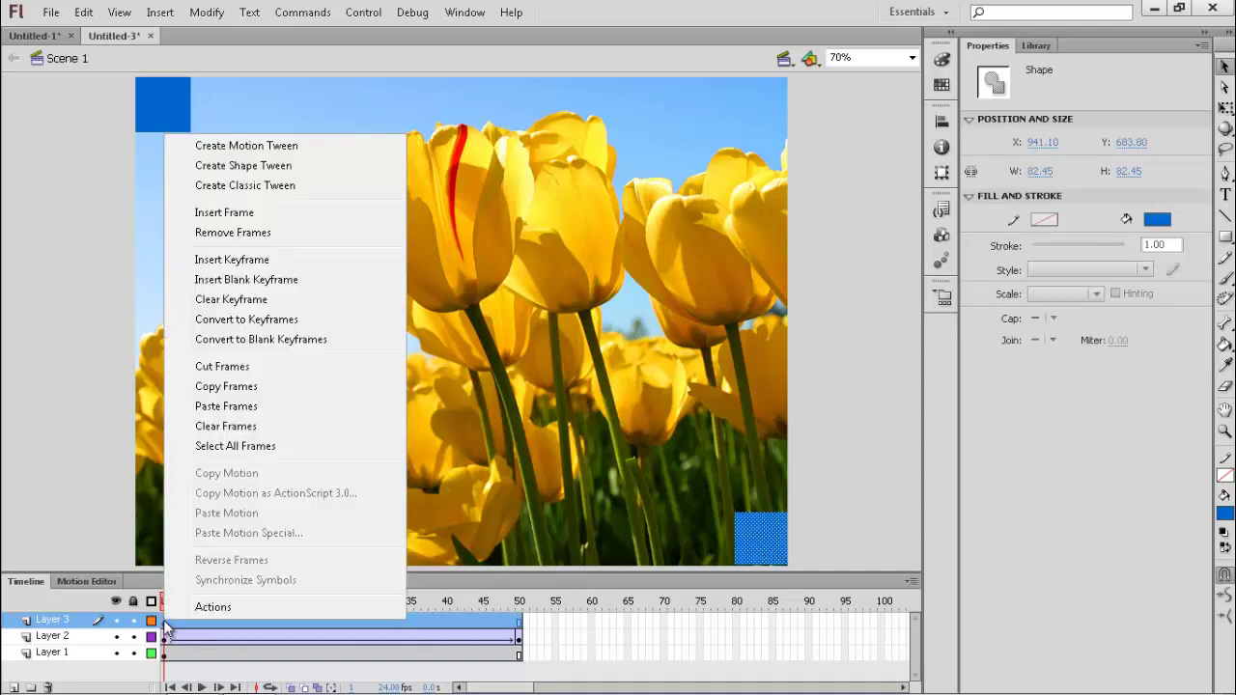
click(165, 628)
right_click(166, 628)
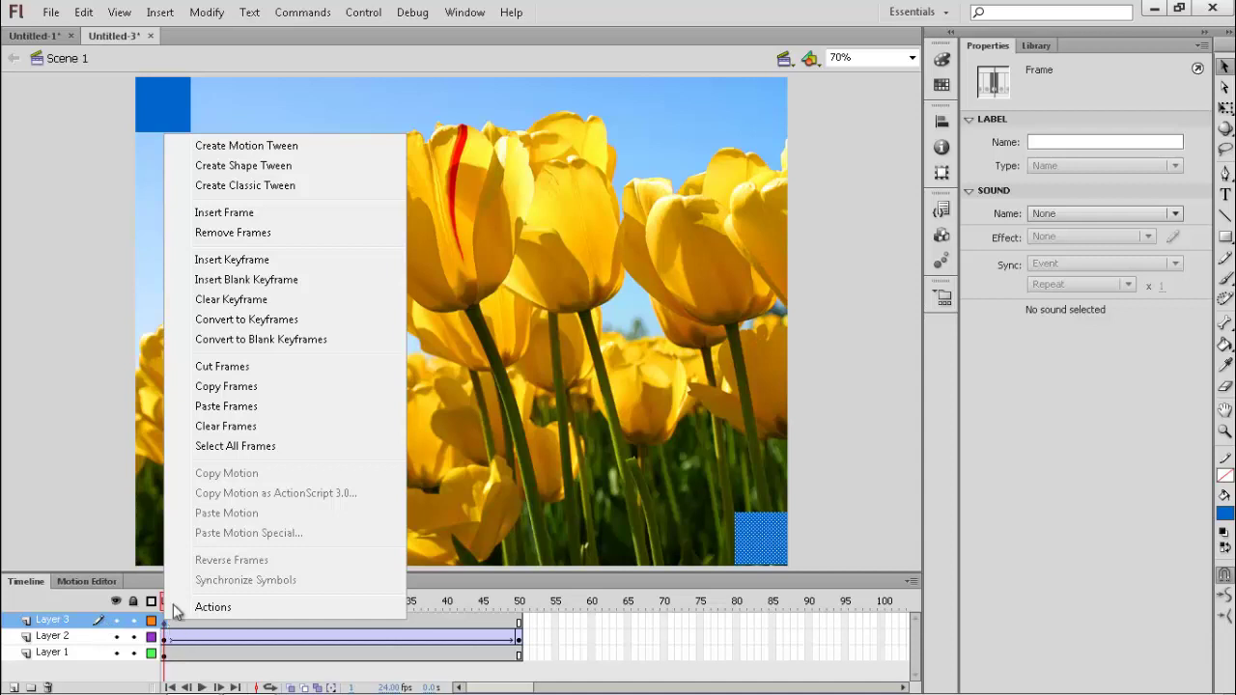
click(264, 188)
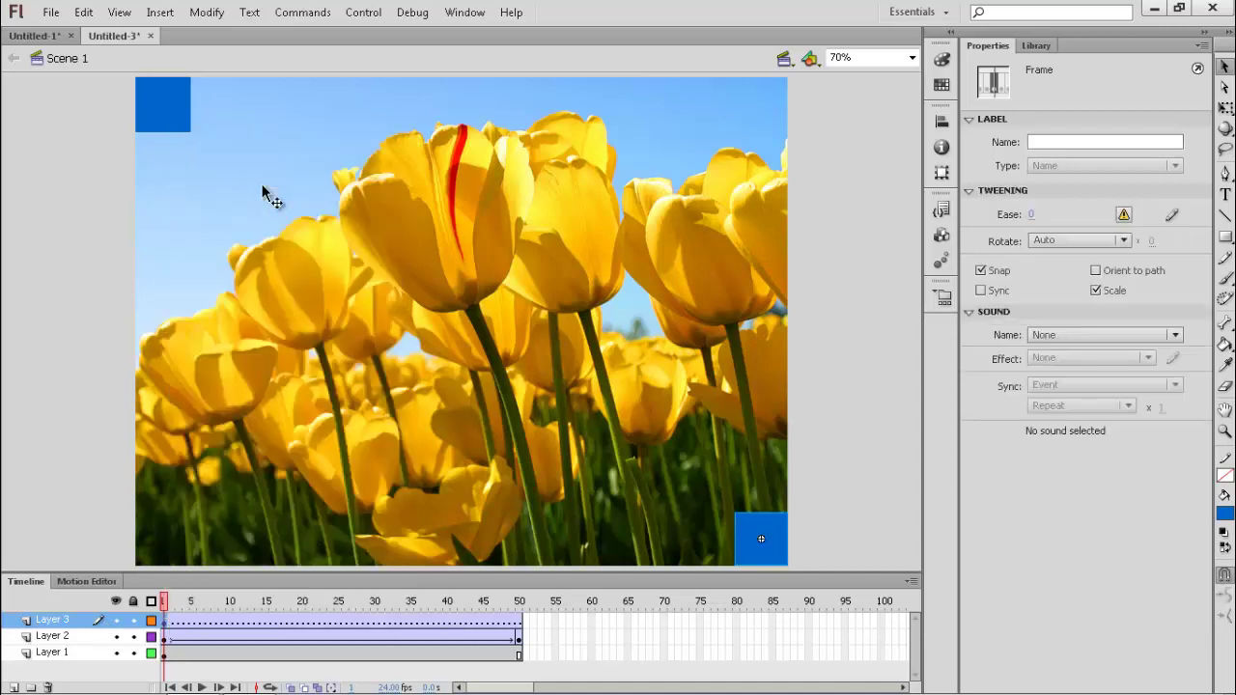
right_click(519, 632)
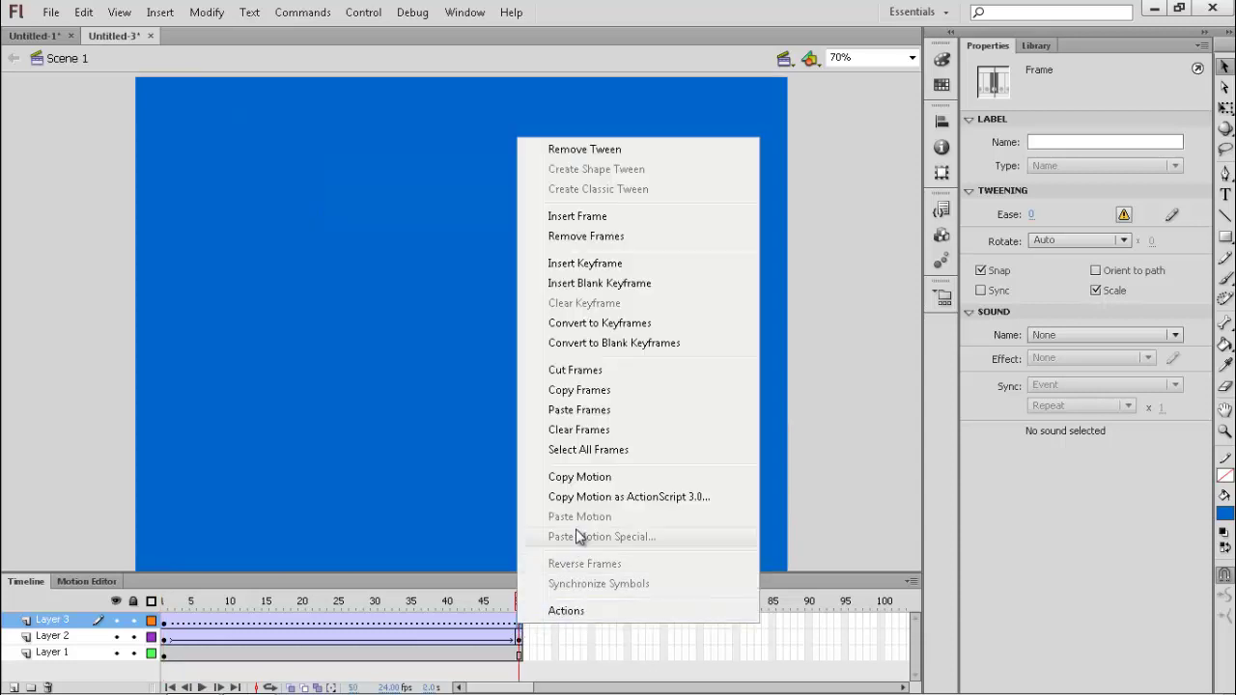
click(614, 264)
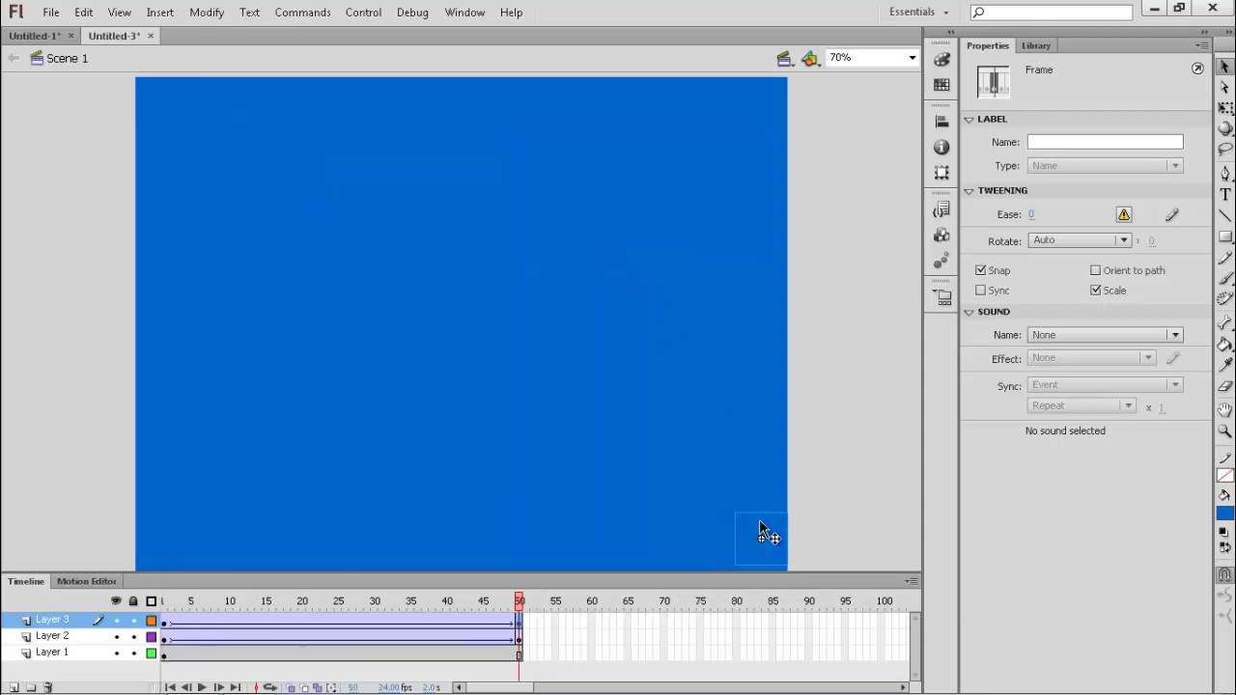
At frame 50 of Layer 3, enlarge the lower-right square toward the upper-left corner to about 1024 by 766 px, covering the stage
click(758, 536)
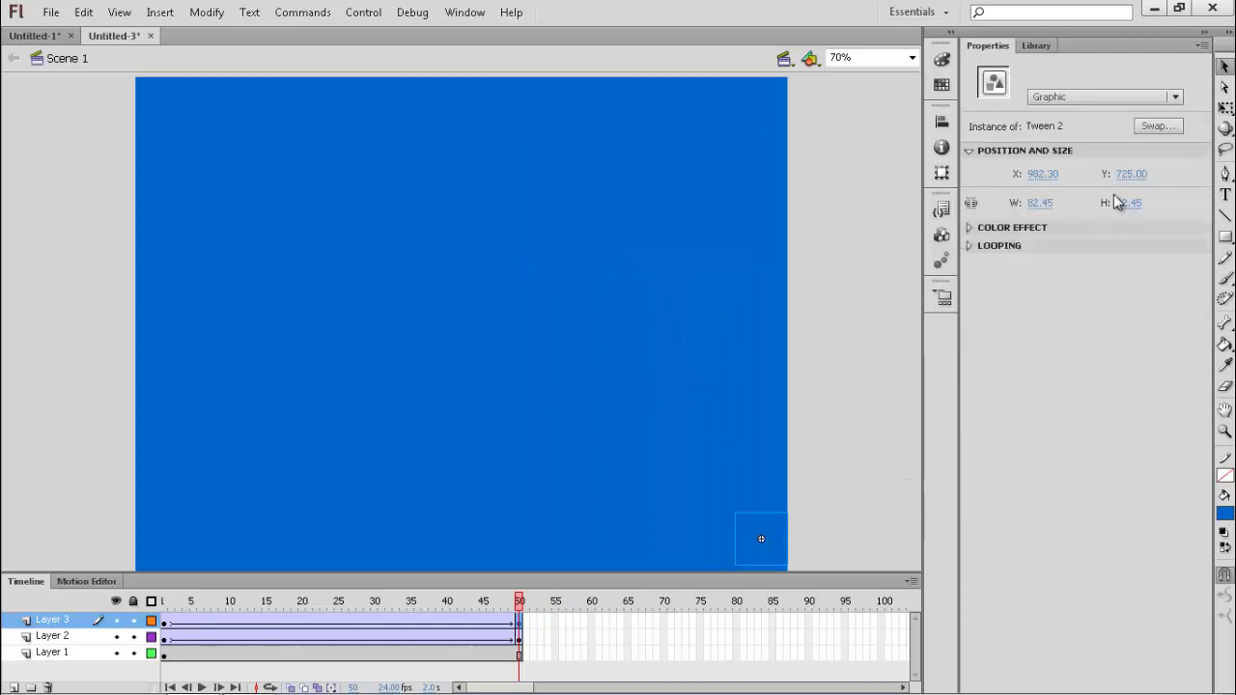
click(1225, 109)
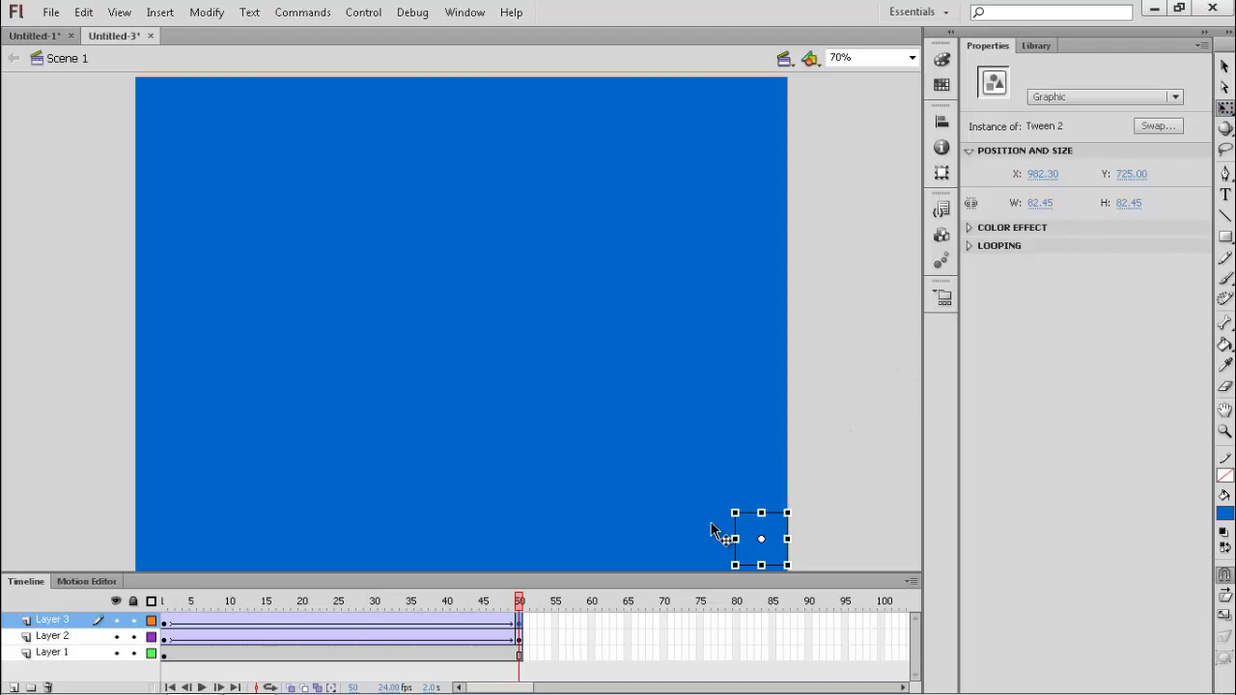
drag(735, 513, 138, 75)
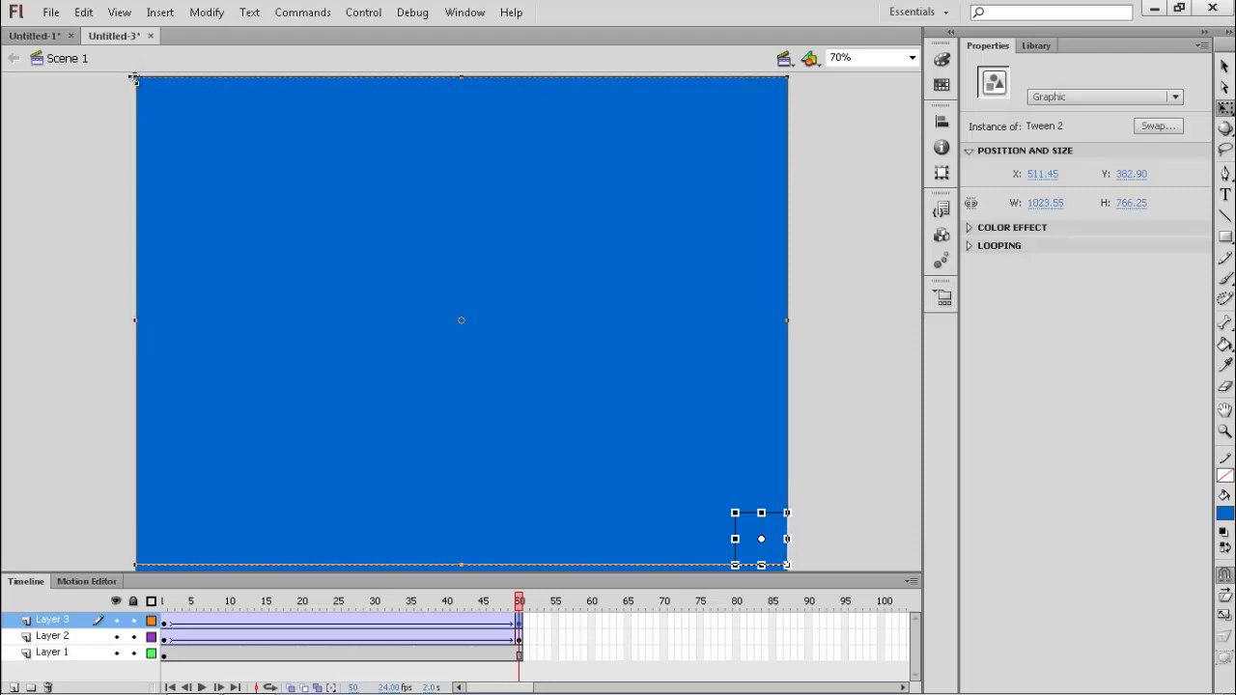
mouse_move(135, 81)
mouse_down()
mouse_move(124, 80)
mouse_move(136, 79)
mouse_up()
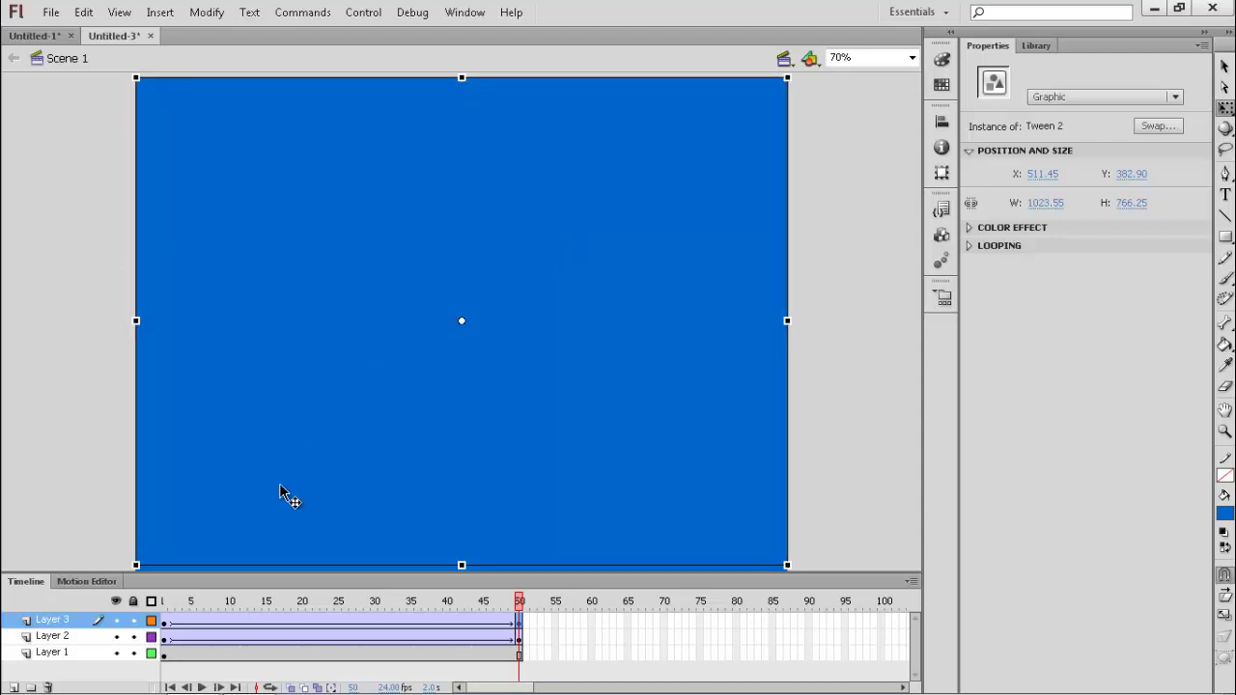
Turn Layer 3 into a mask over Layer 2 and test the movie, closing the preview again
right_click(61, 620)
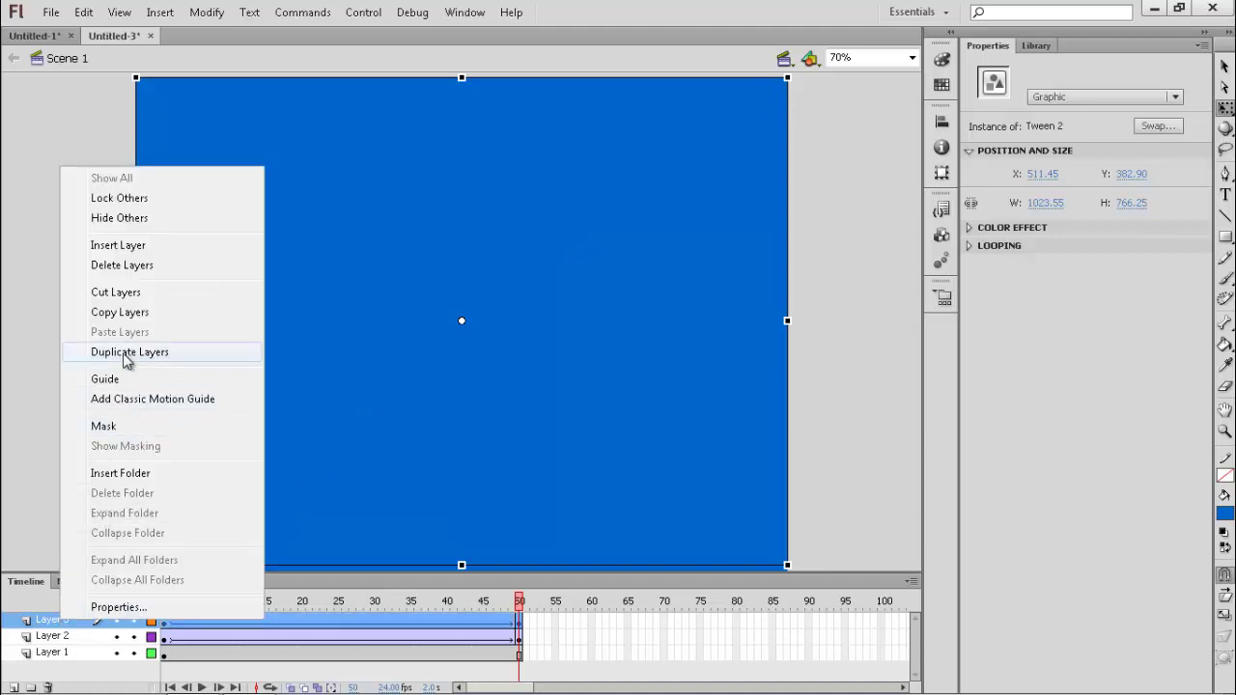
click(104, 426)
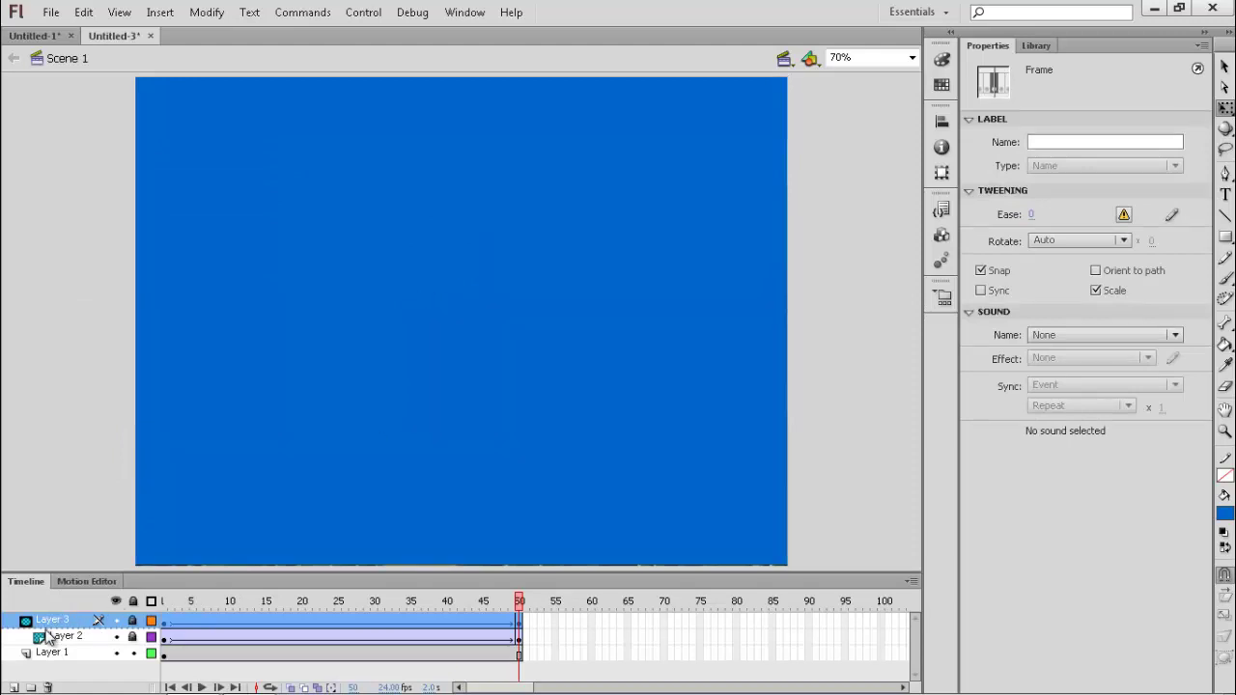
key(ctrl+Return)
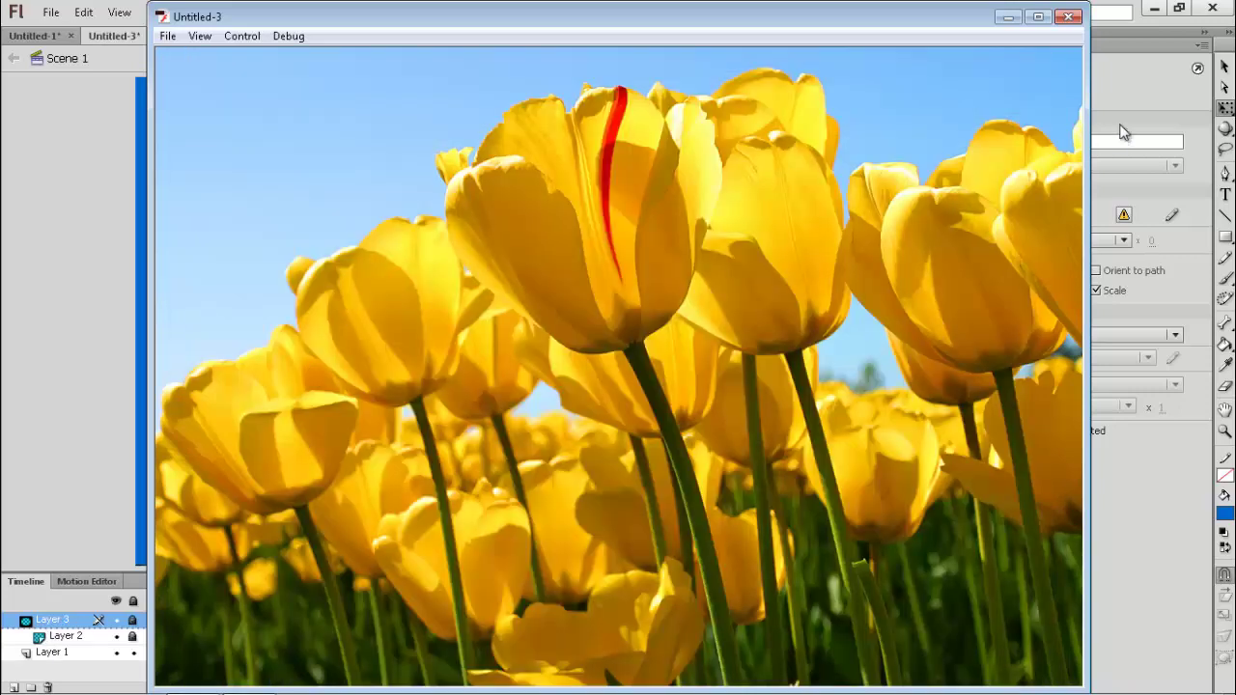
click(1068, 16)
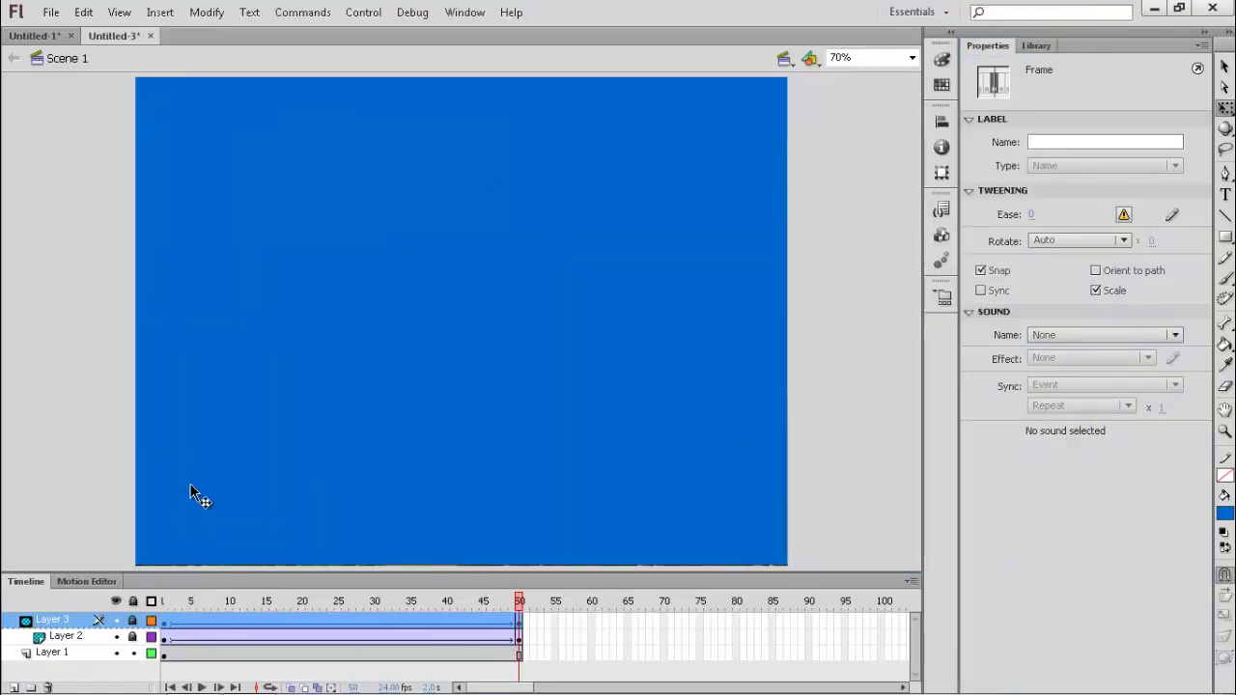
right_click(60, 620)
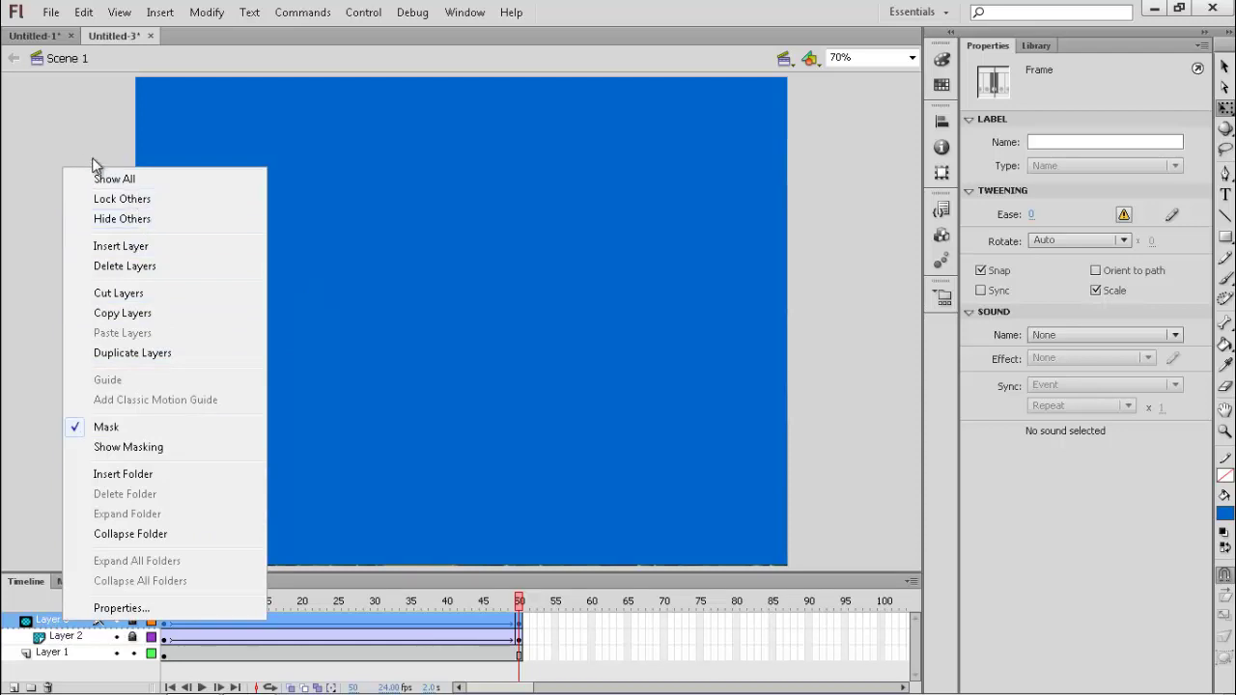
click(76, 119)
Create a new ActionScript 2.0 document with a stage size of 1024 by 768 px
click(50, 12)
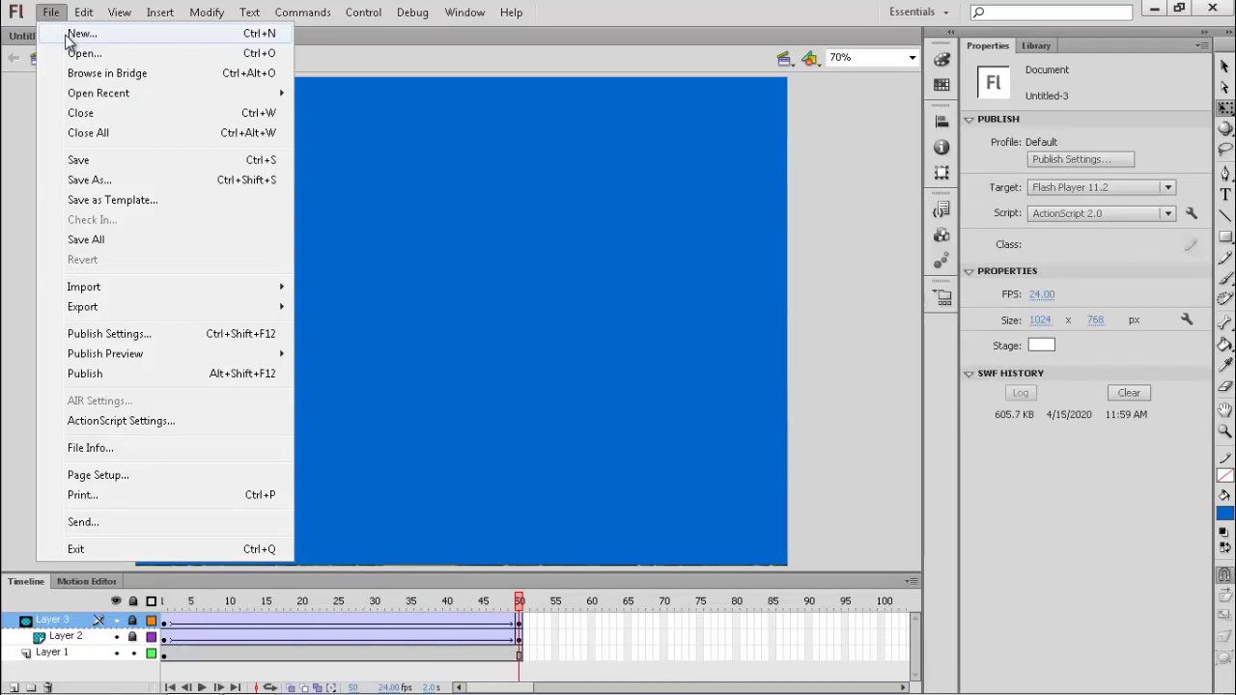
click(77, 34)
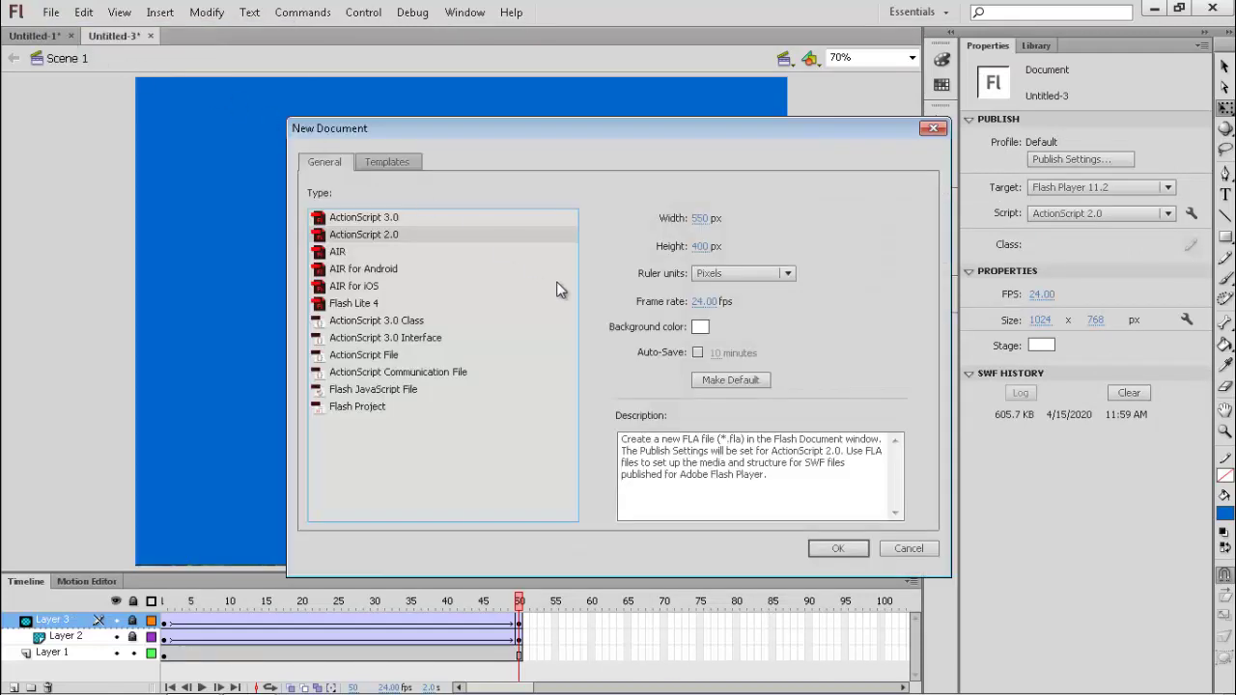
click(703, 219)
text(10)
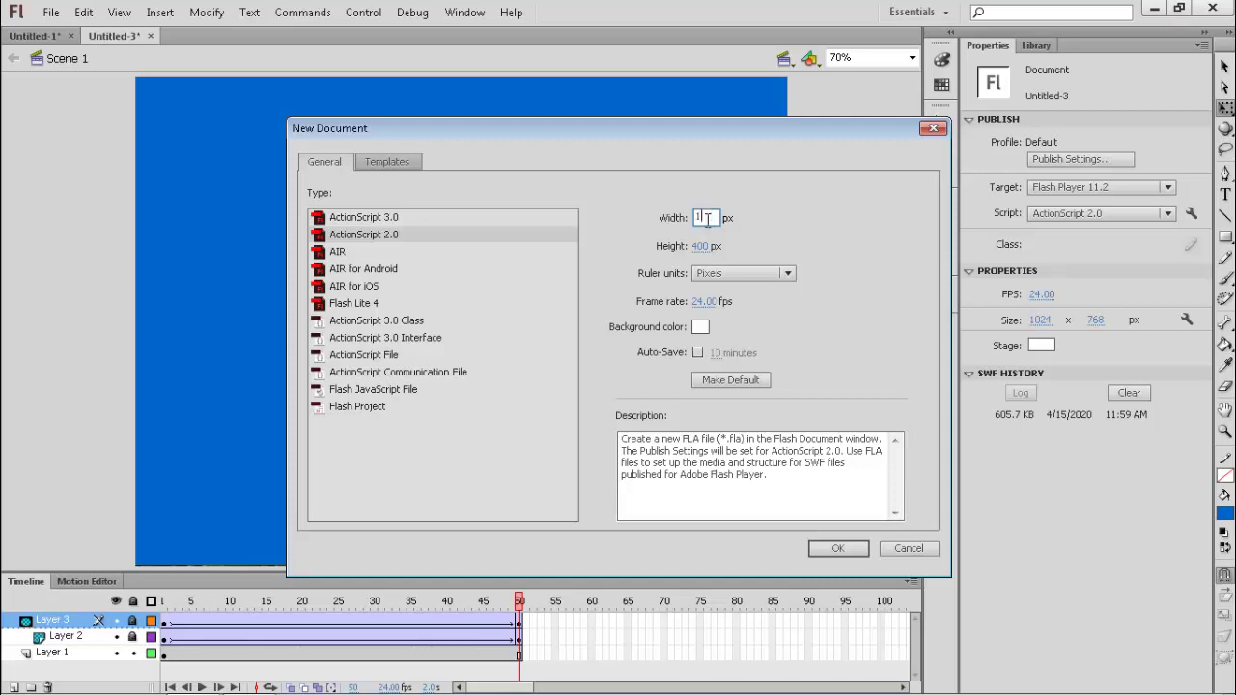
text(24)
key(Tab)
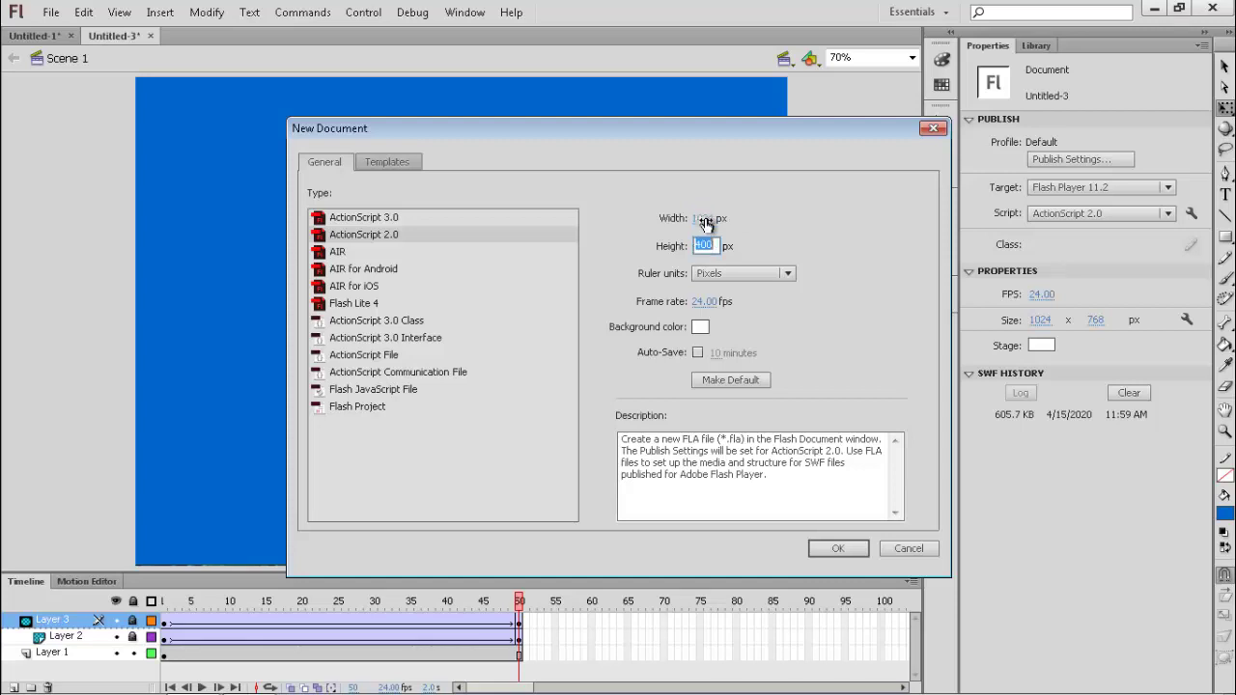
text(768)
click(837, 547)
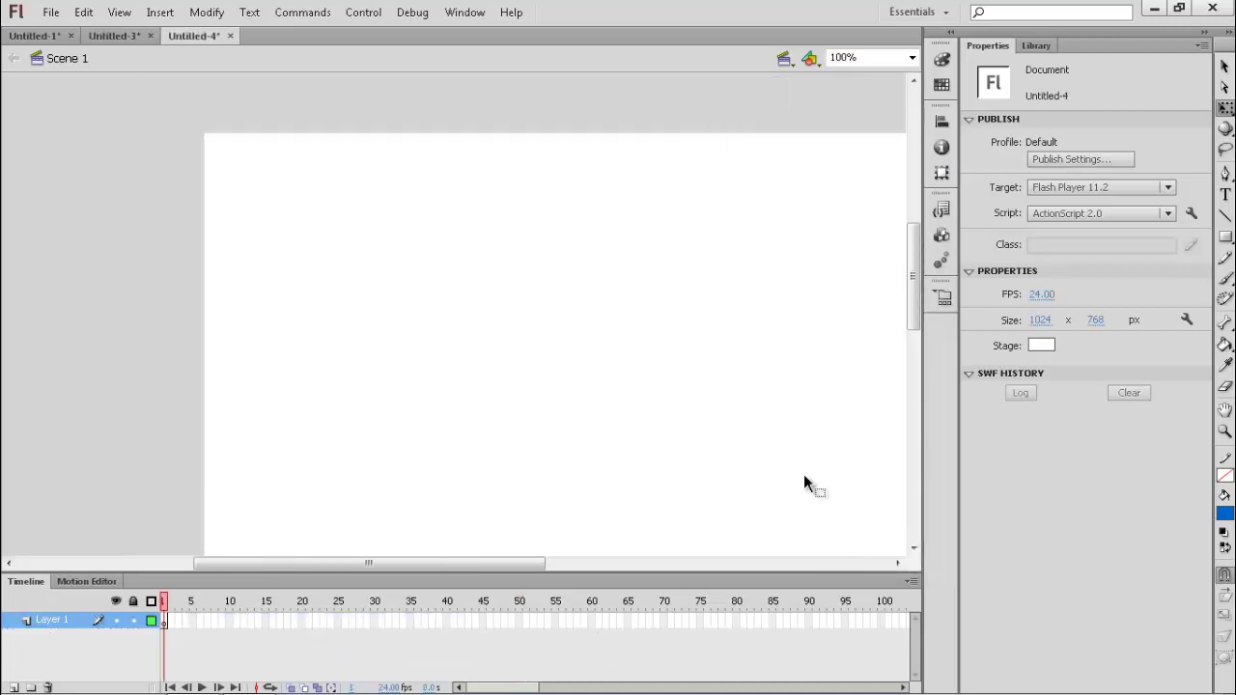
Import the Penguins picture from Sample Pictures onto the stage of the new document
click(114, 14)
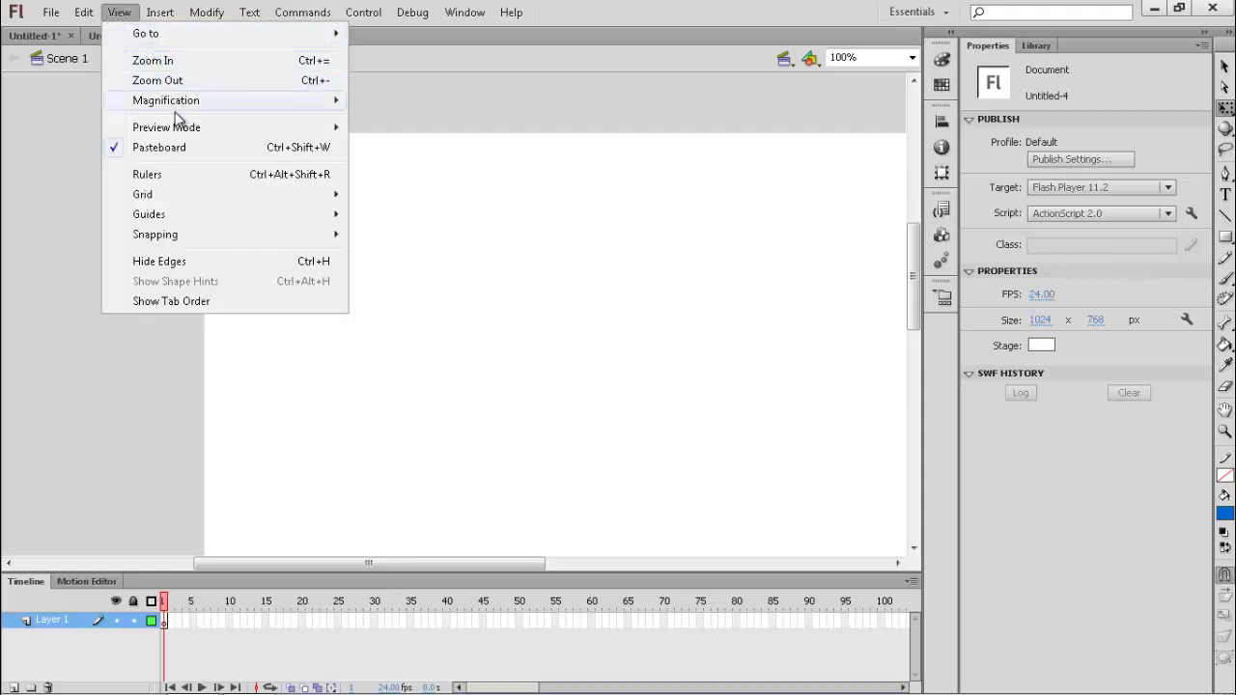
mouse_move(183, 104)
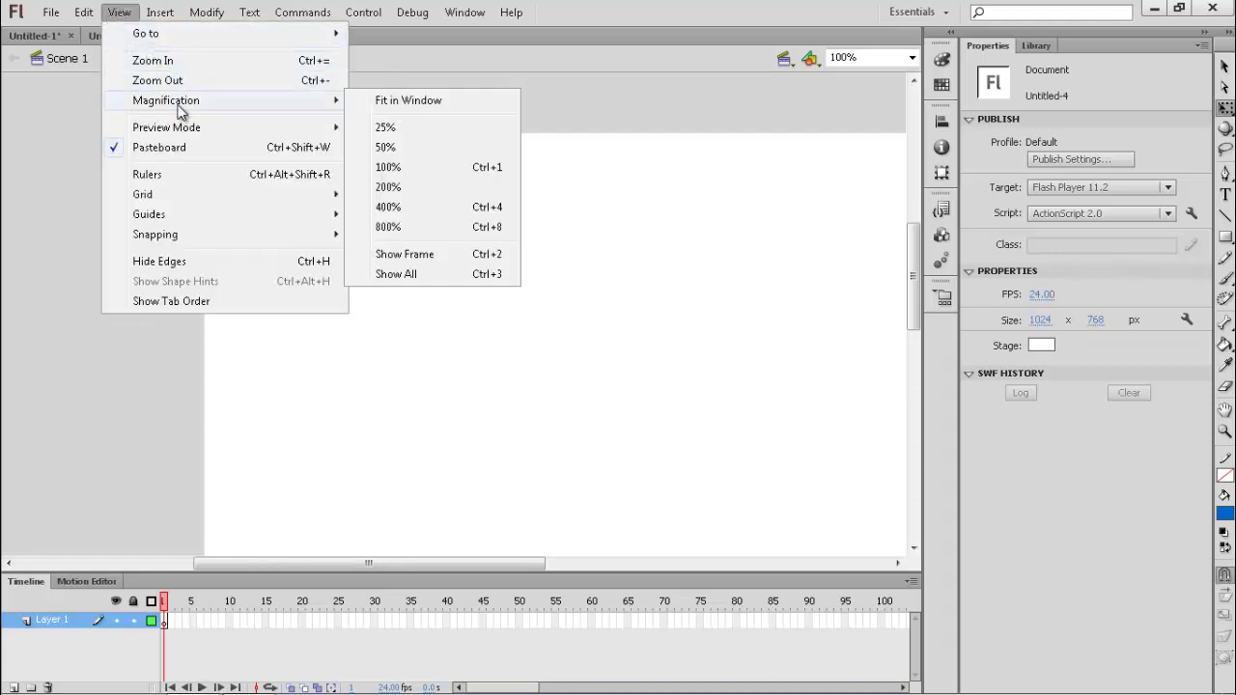
click(428, 110)
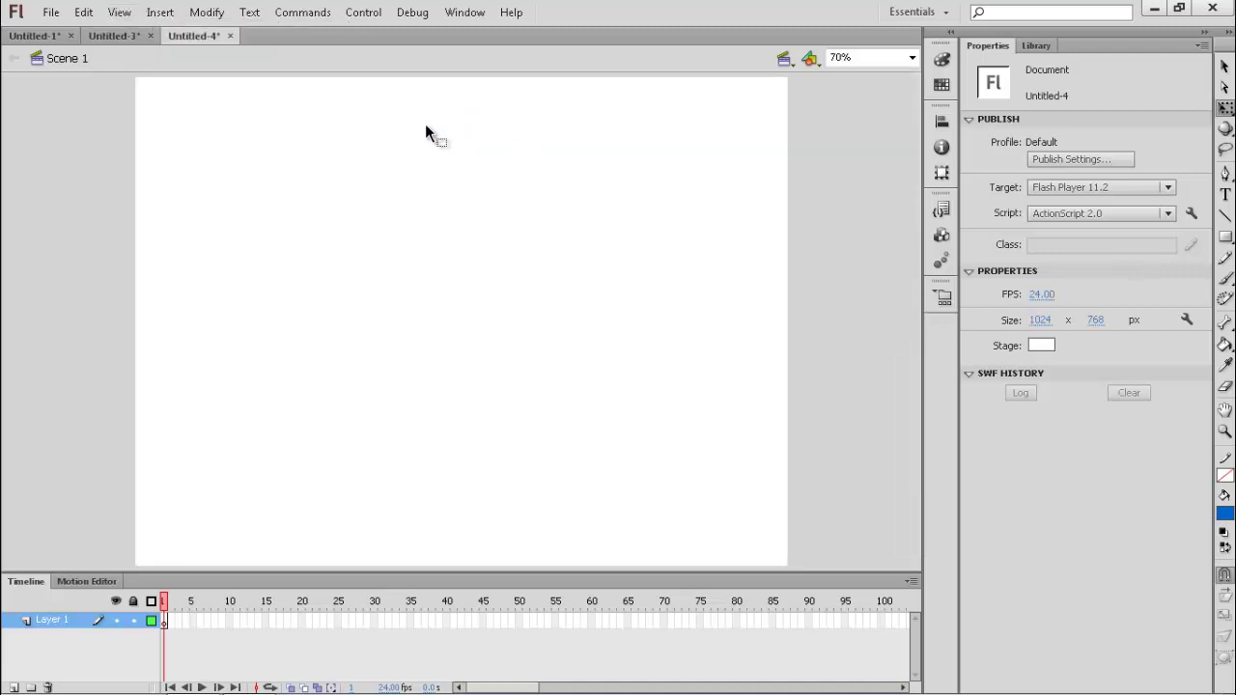
click(50, 12)
mouse_move(100, 290)
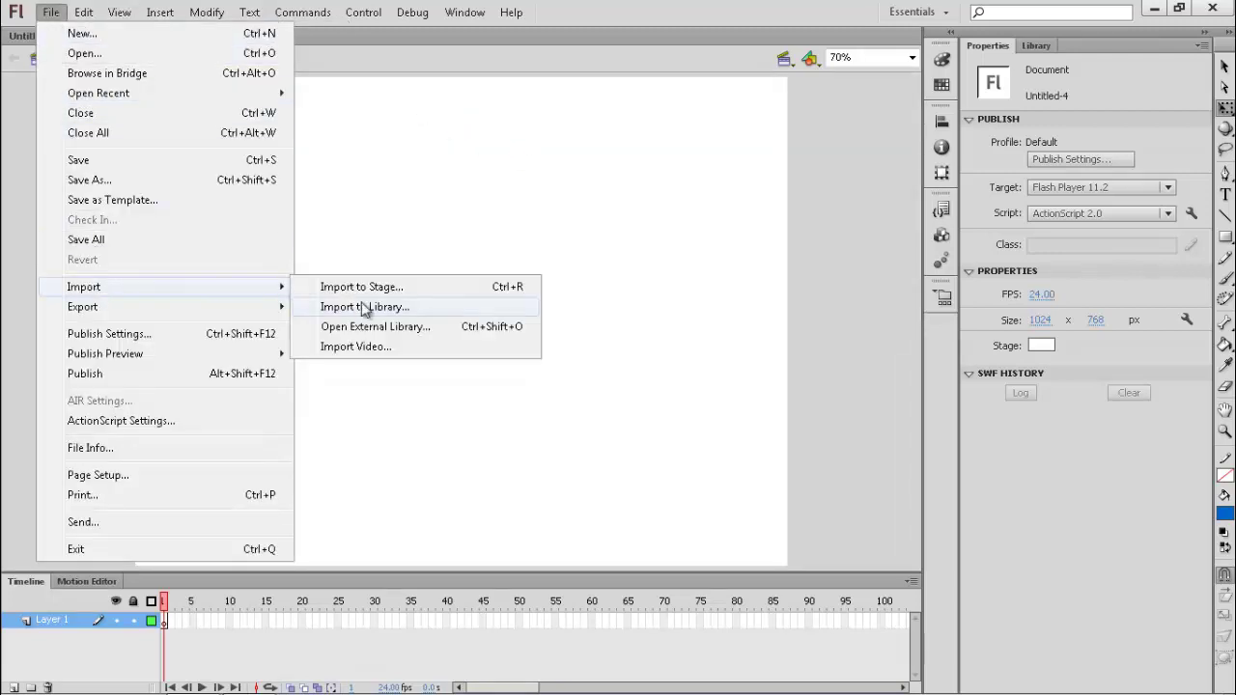
click(414, 284)
click(418, 269)
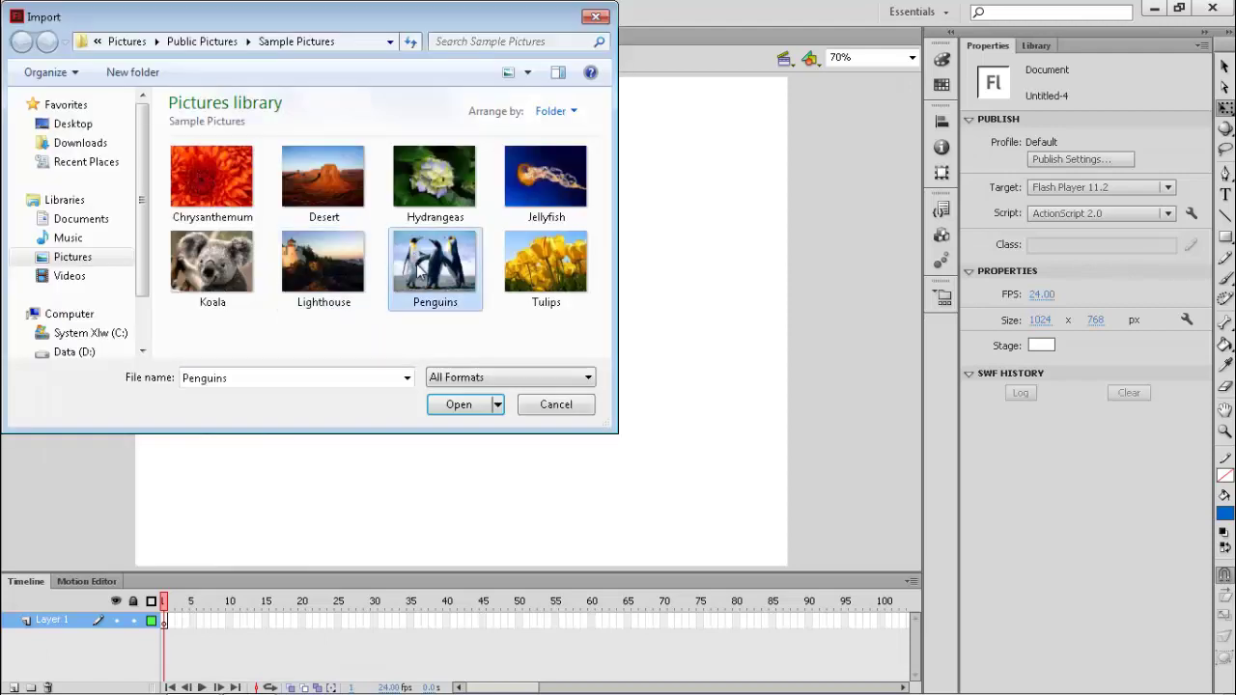
click(463, 406)
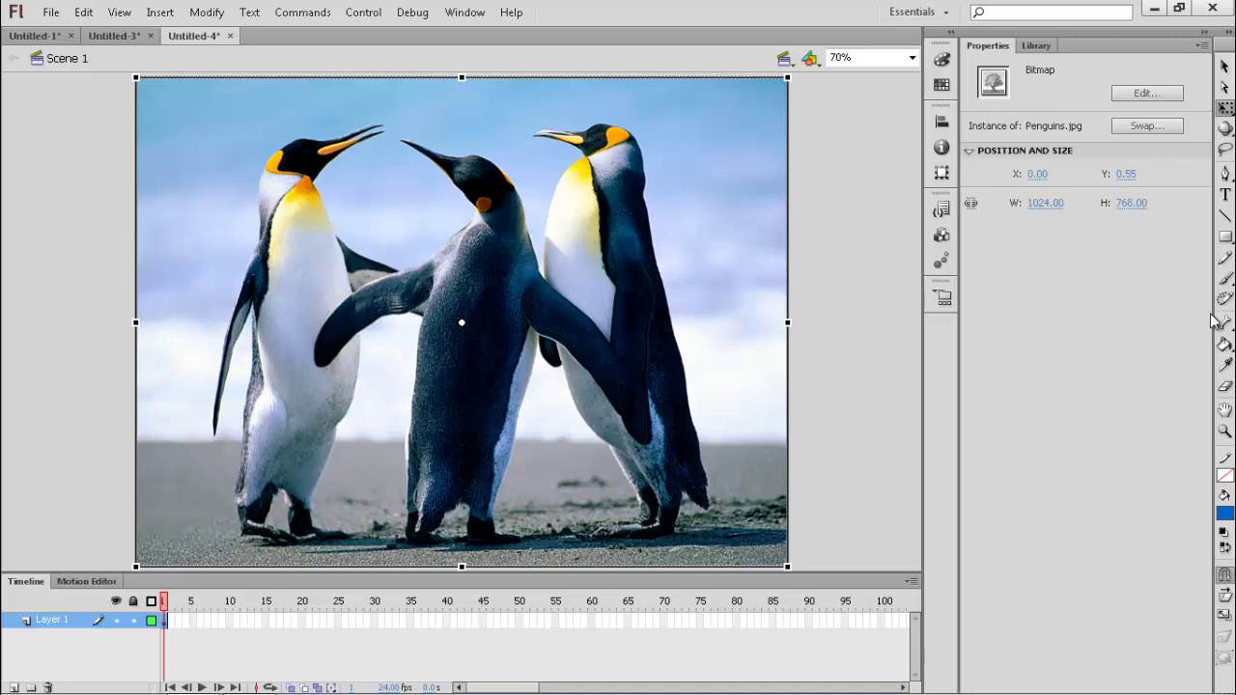
On a new layer above the penguins, draw a blue square about 123 px wide in the stage's upper-left corner and select it
click(1224, 237)
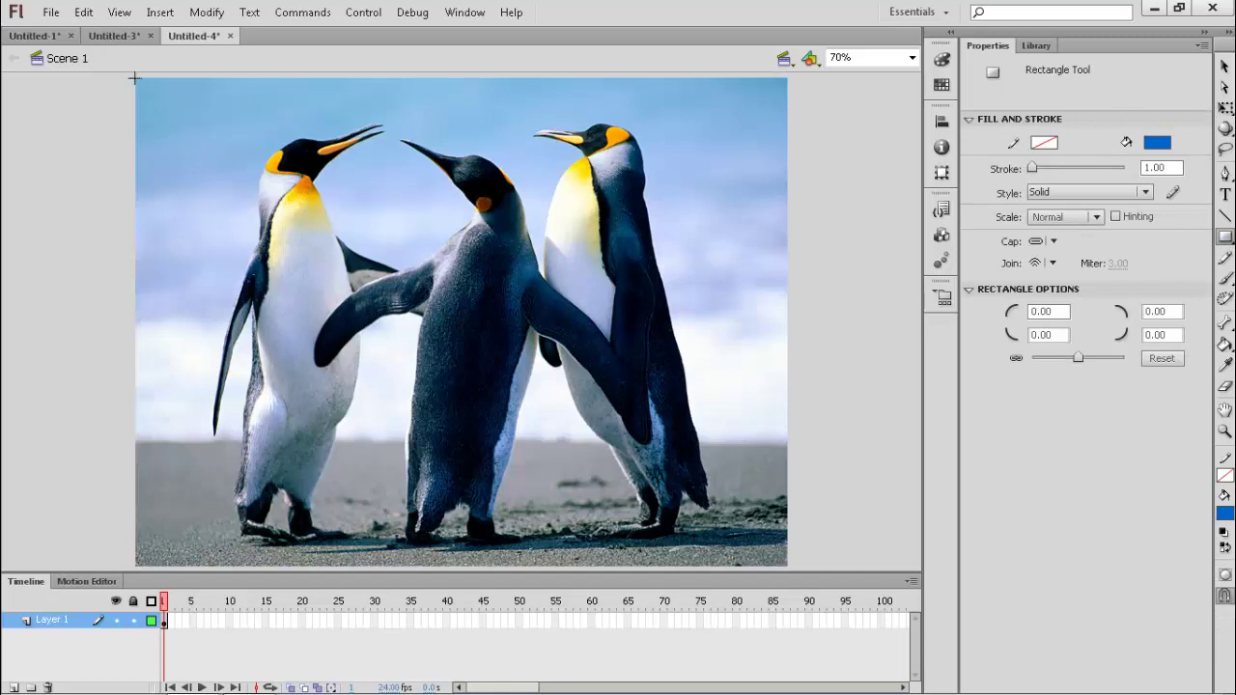
drag(136, 79, 198, 140)
key(ctrl+a)
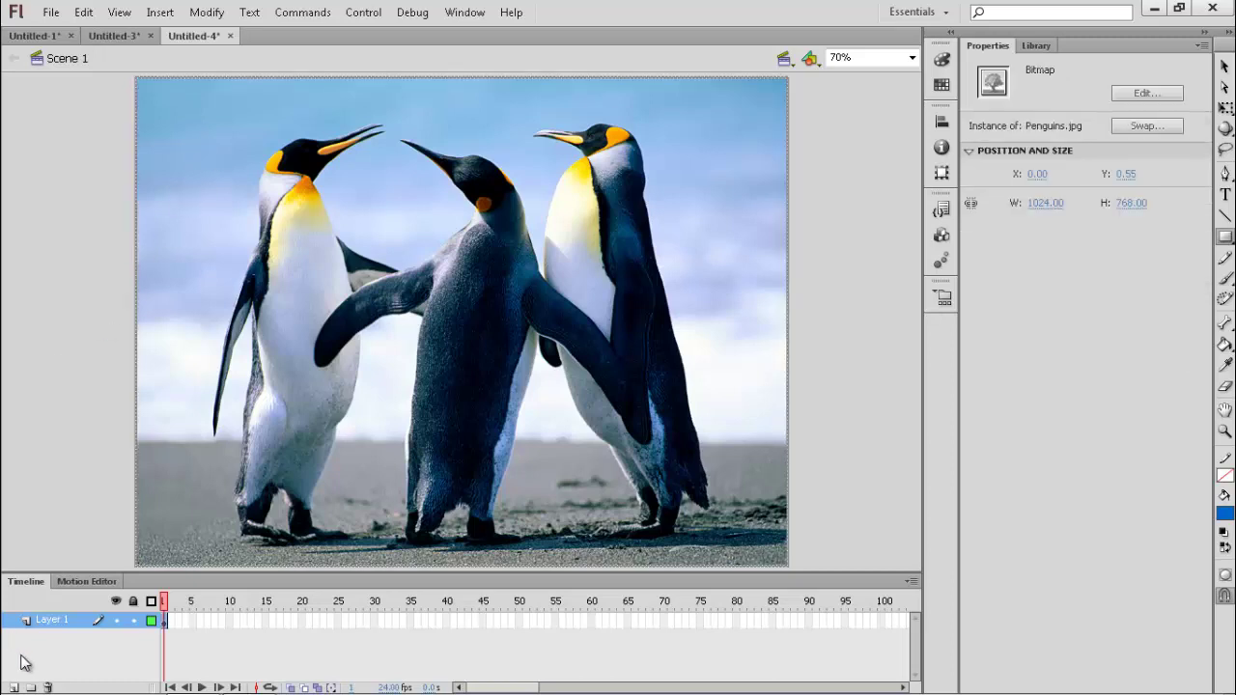
click(14, 686)
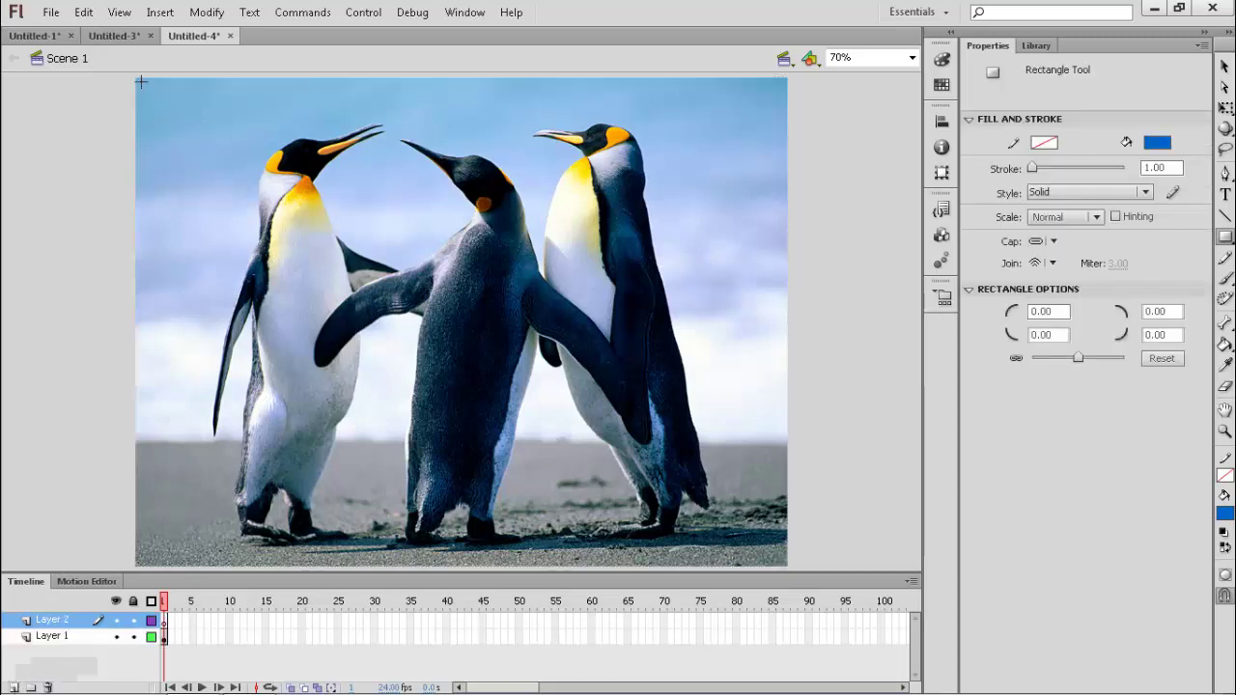
drag(136, 78, 213, 156)
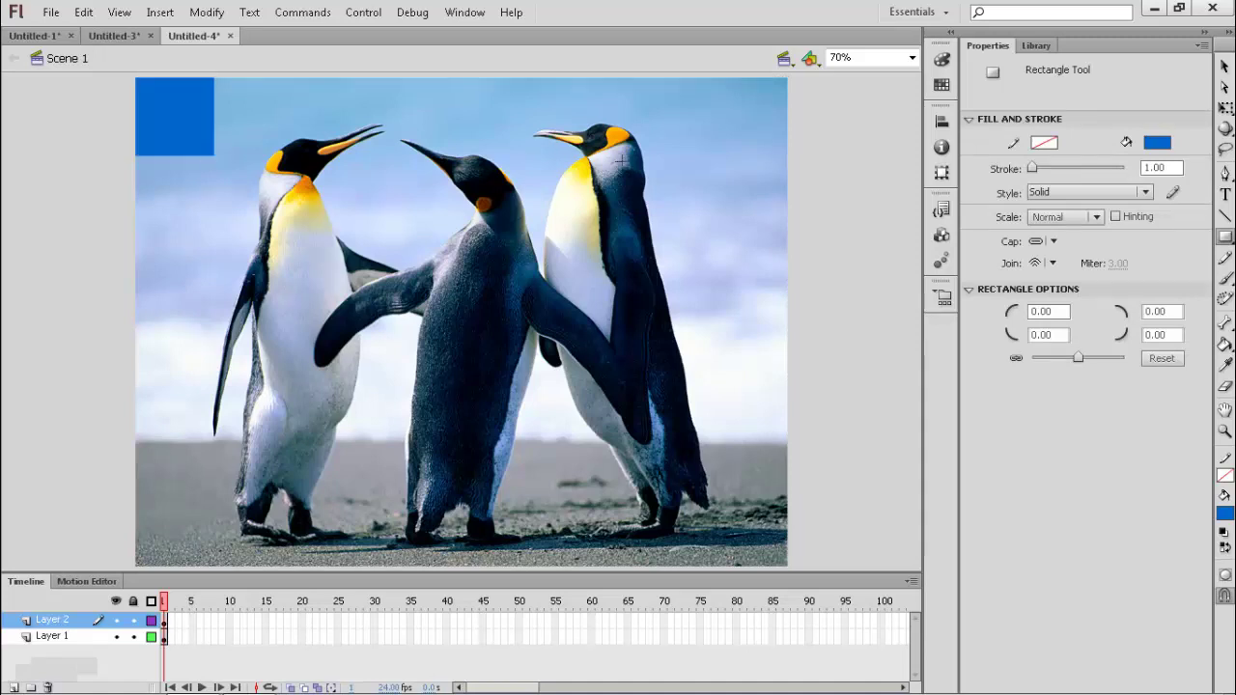
click(1224, 66)
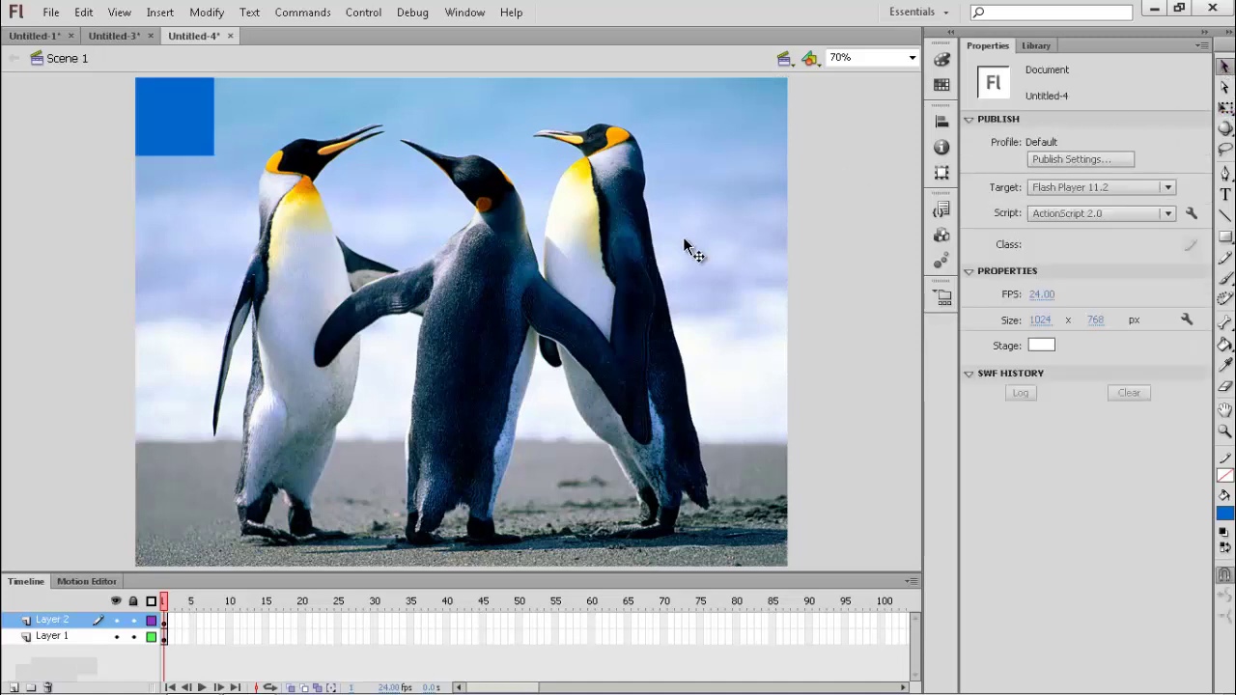
click(179, 145)
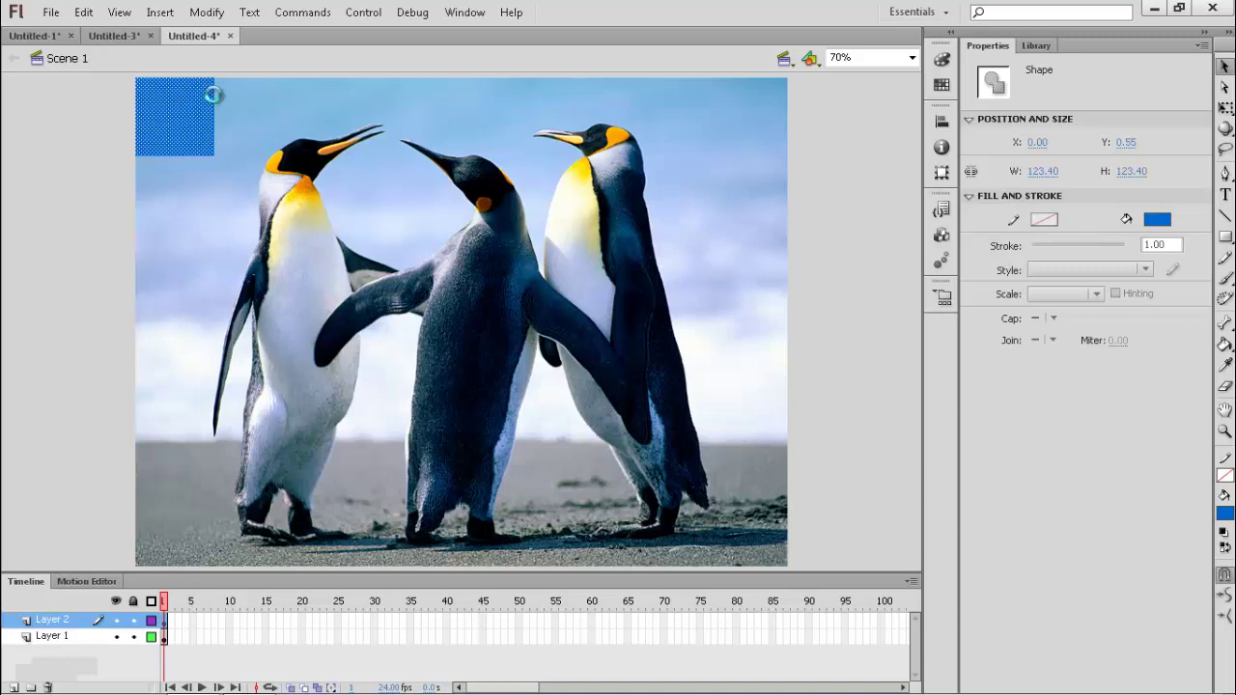
Convert the blue square to a Movie Clip symbol named kotak with its registration point at the centre
right_click(194, 116)
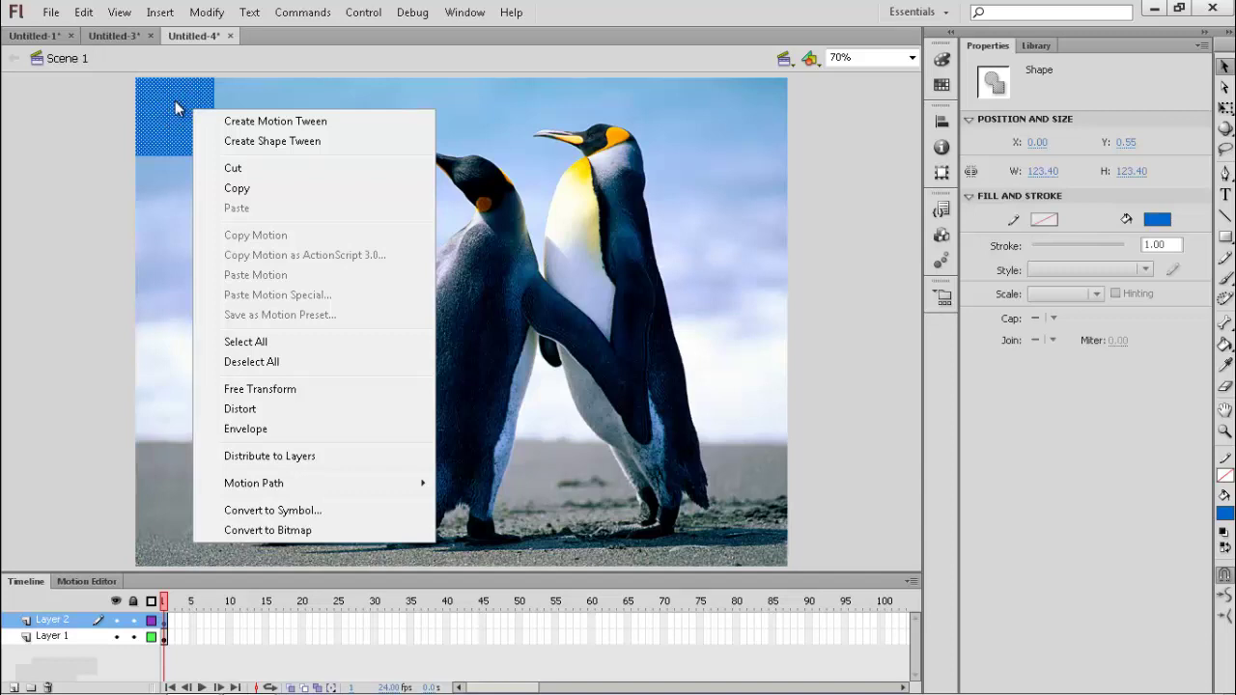
click(286, 512)
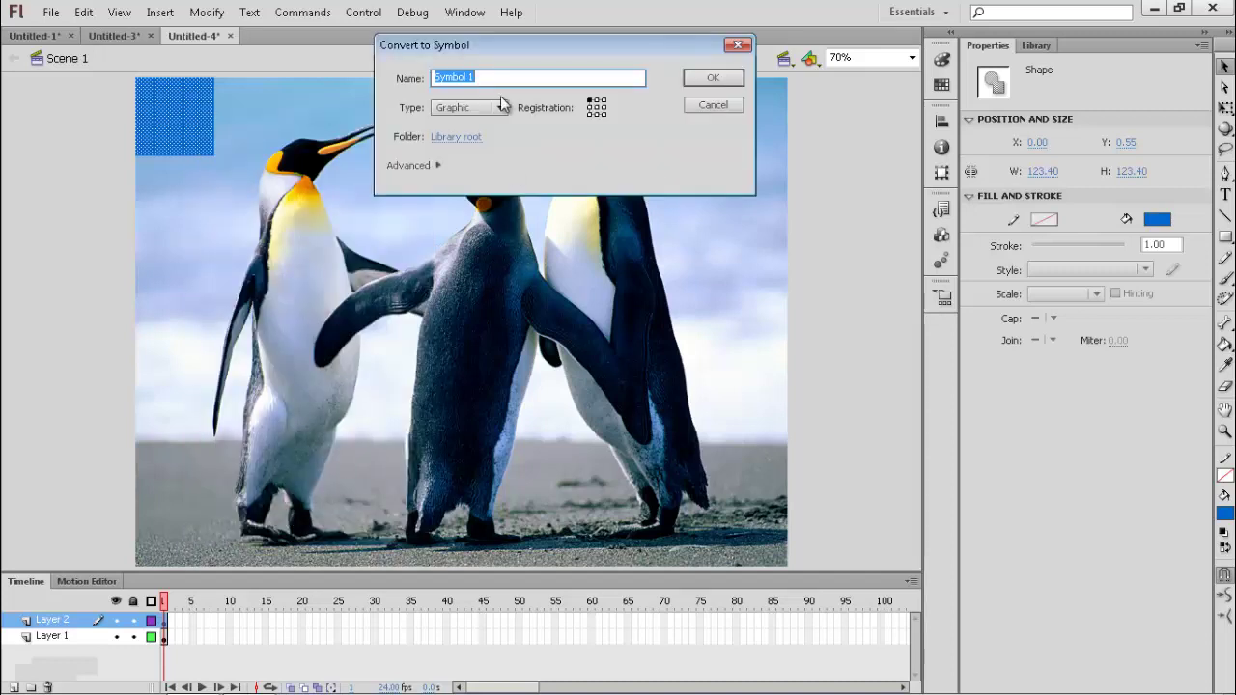
text(kot)
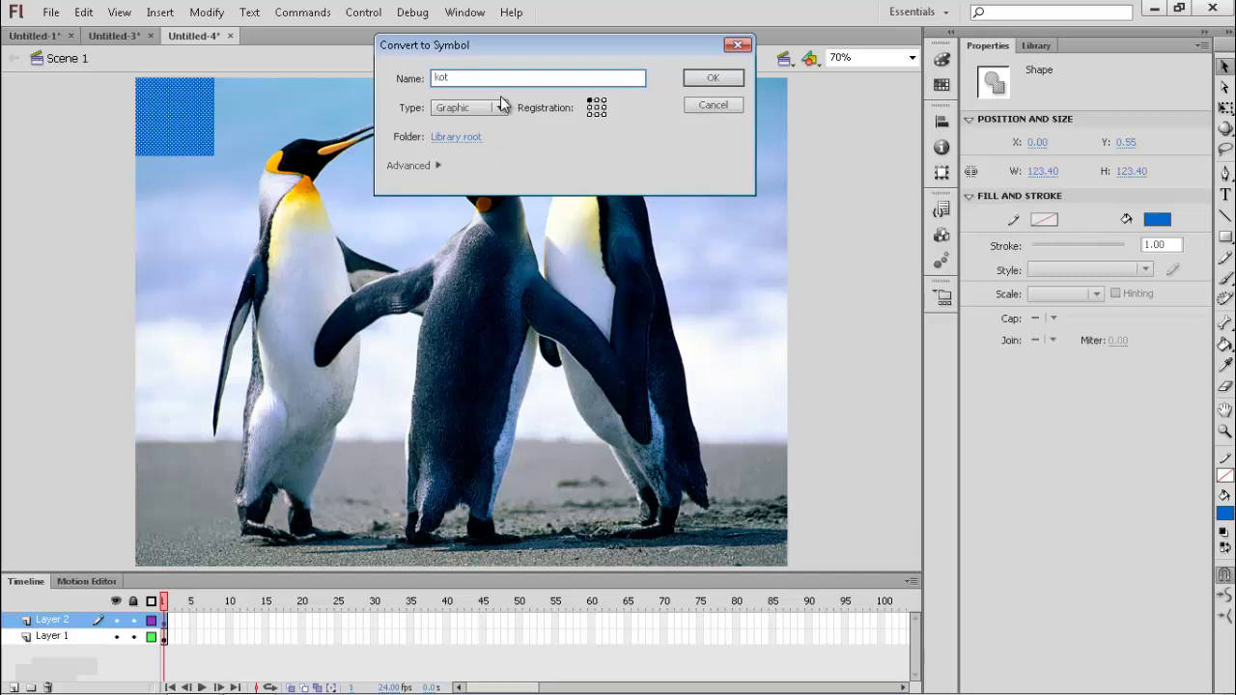
text(ak)
click(501, 108)
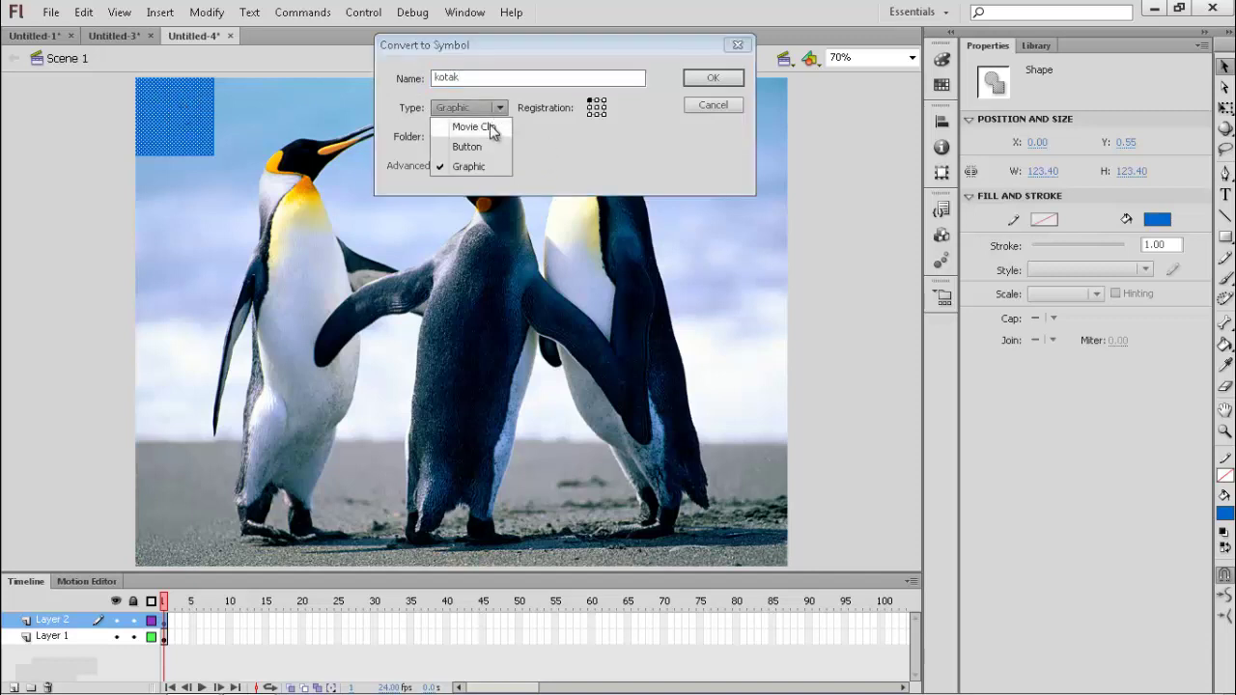
click(473, 126)
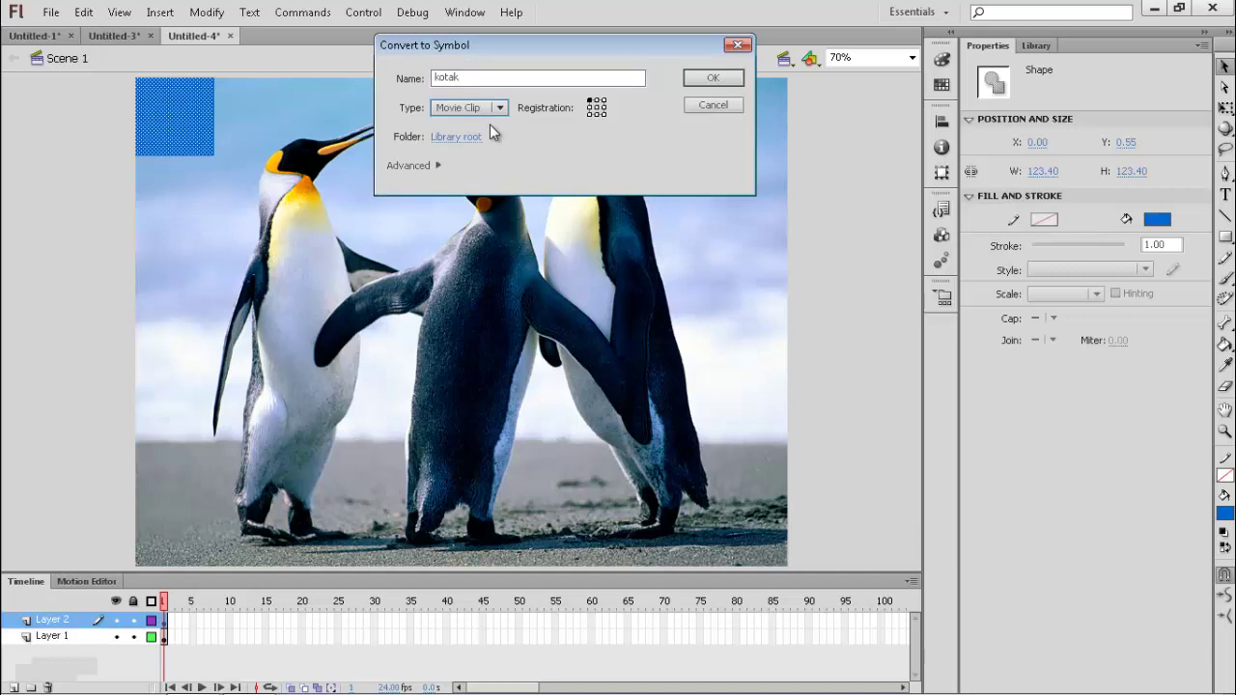
click(597, 107)
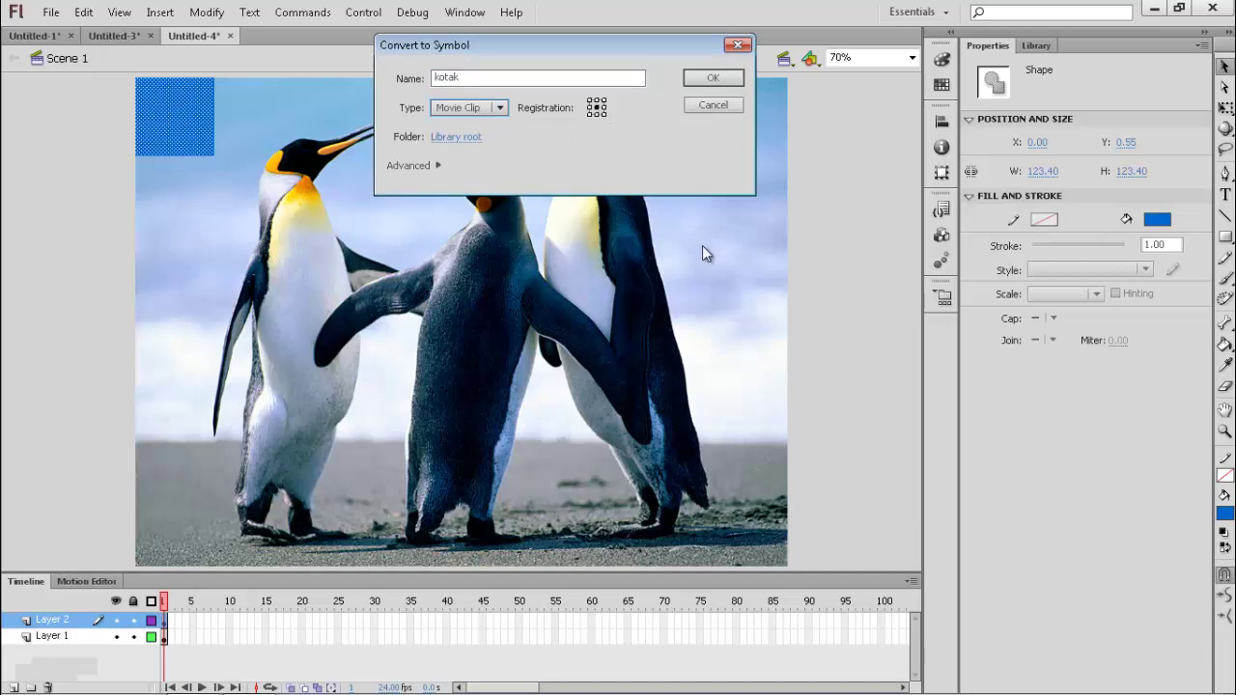
click(712, 79)
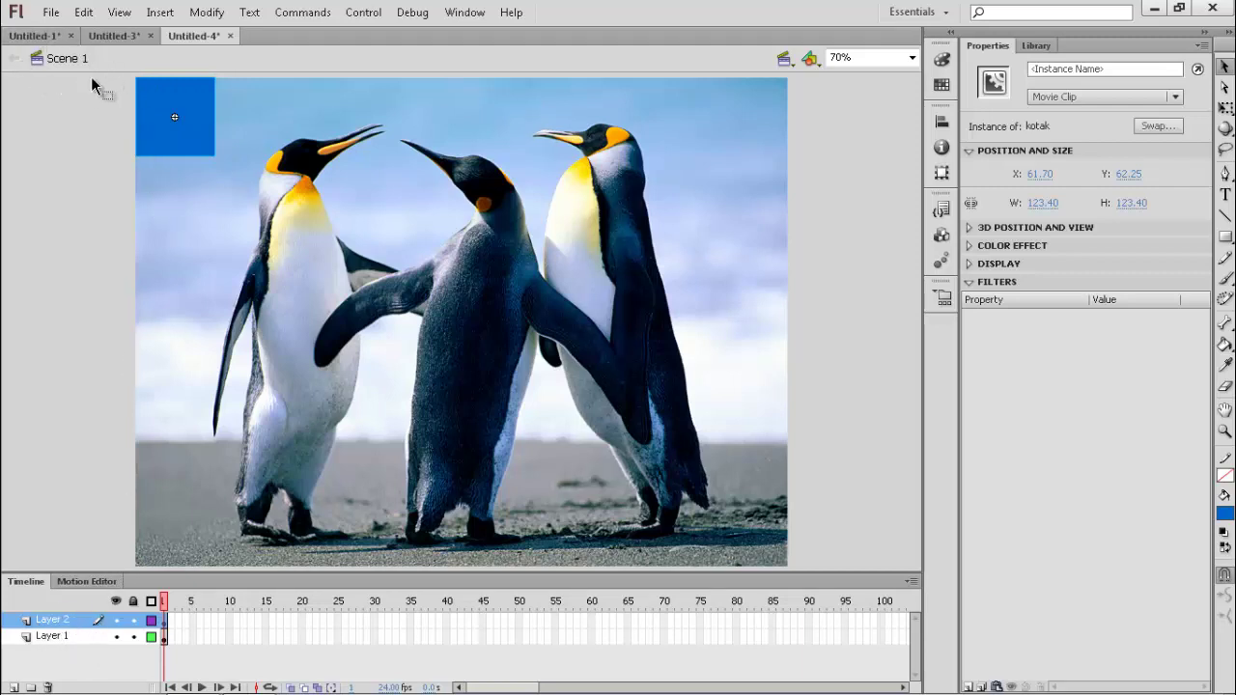
Open the kotak movie clip for editing and create a classic tween on frame 1 of its blue square
double_click(177, 112)
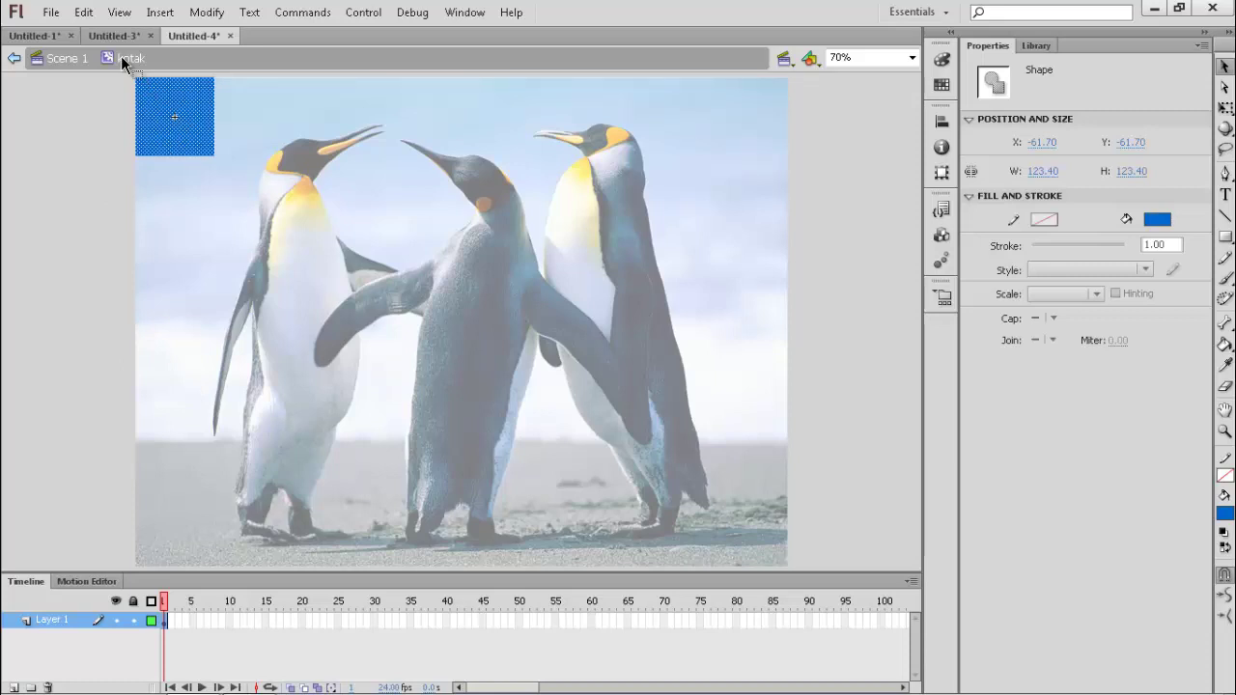
right_click(165, 618)
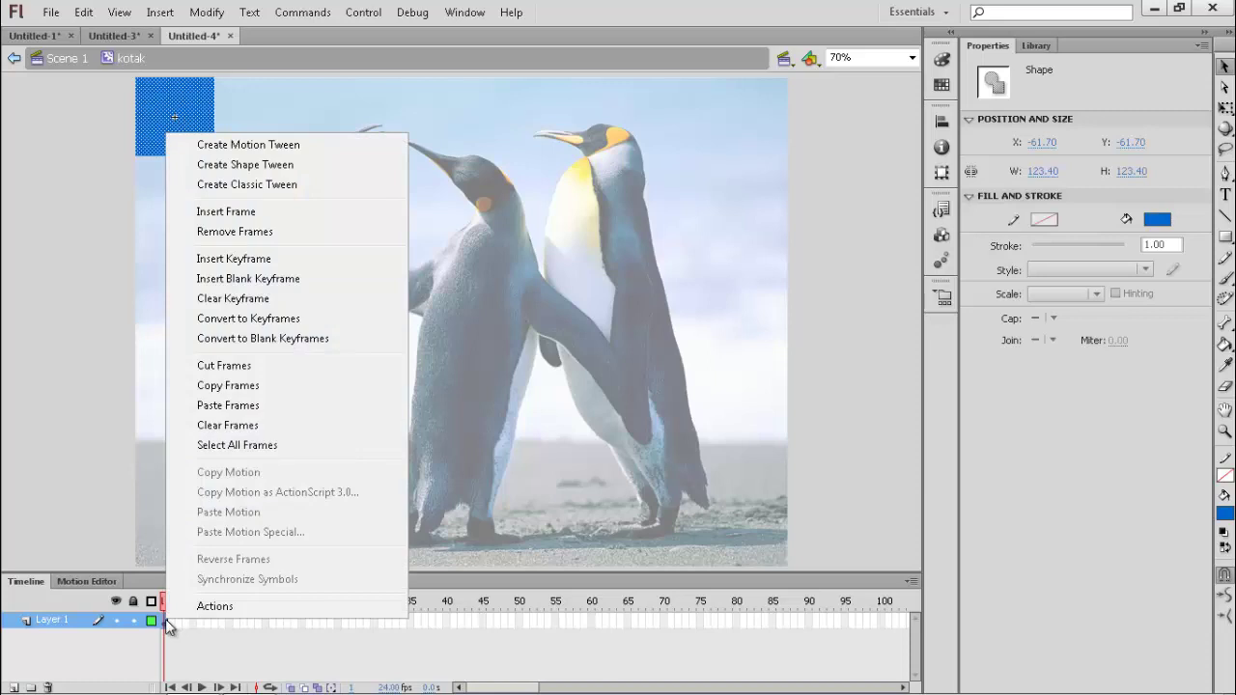
click(271, 186)
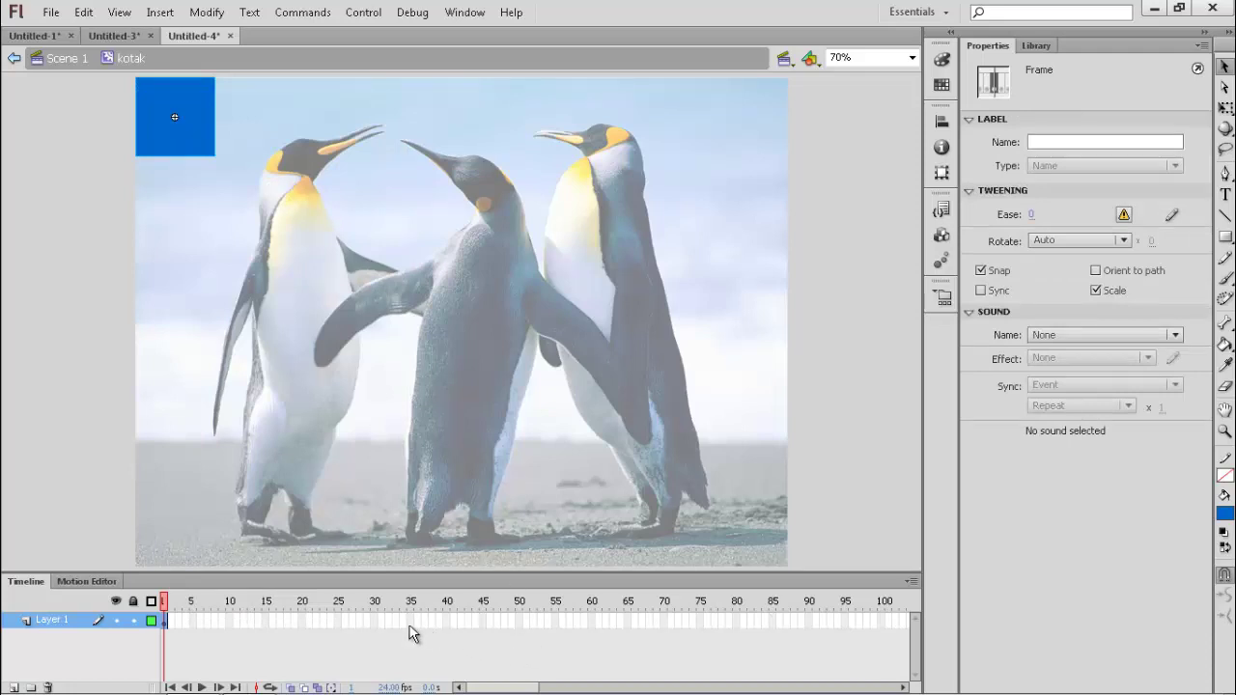
Insert a keyframe at frame 30 and stretch the square rightward across the stage to about 1026 px wide
right_click(375, 621)
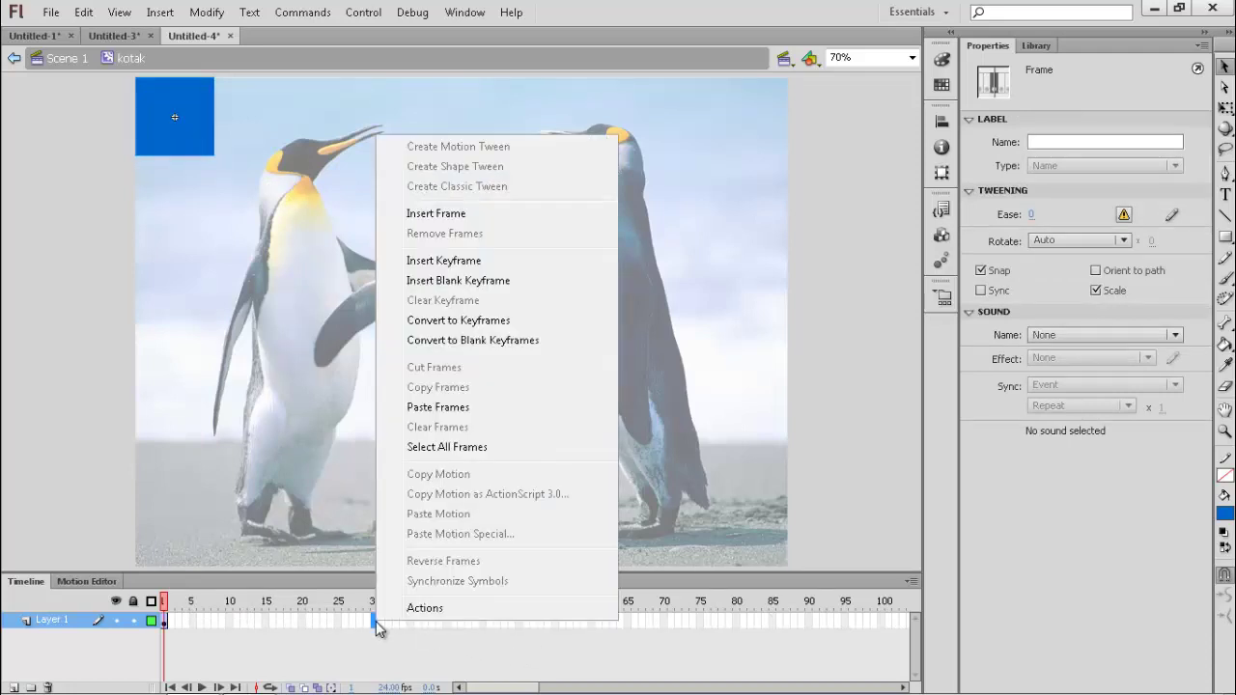
click(473, 260)
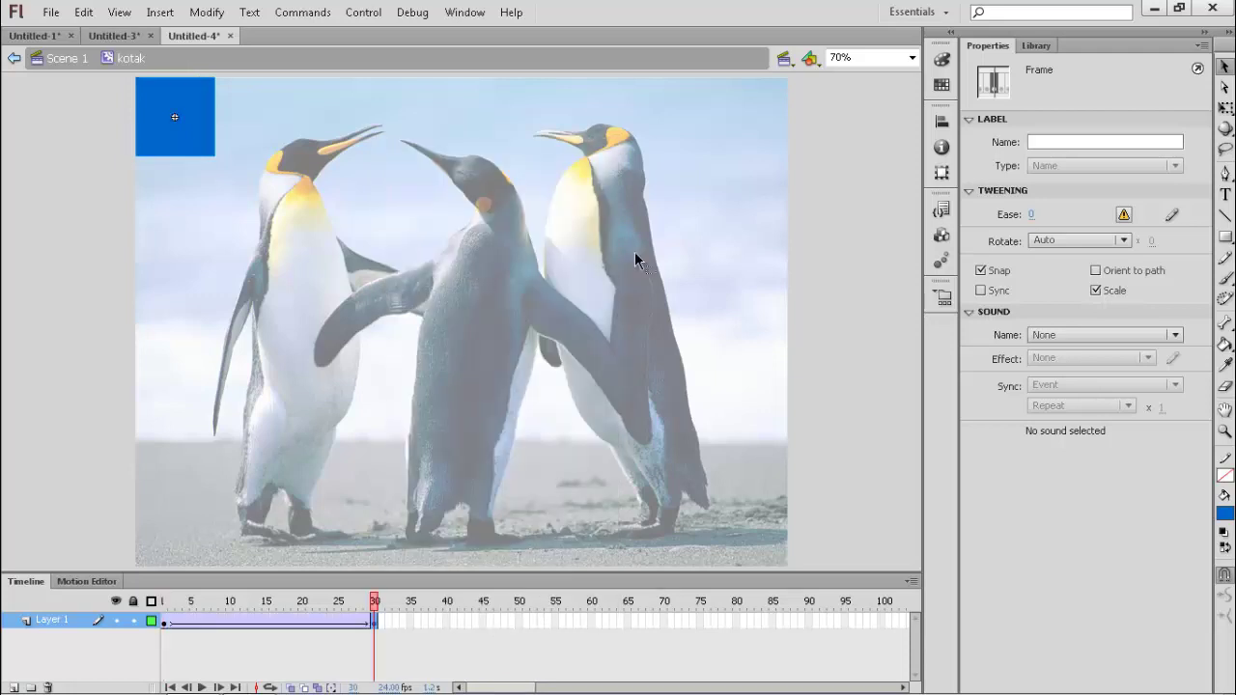
click(1225, 108)
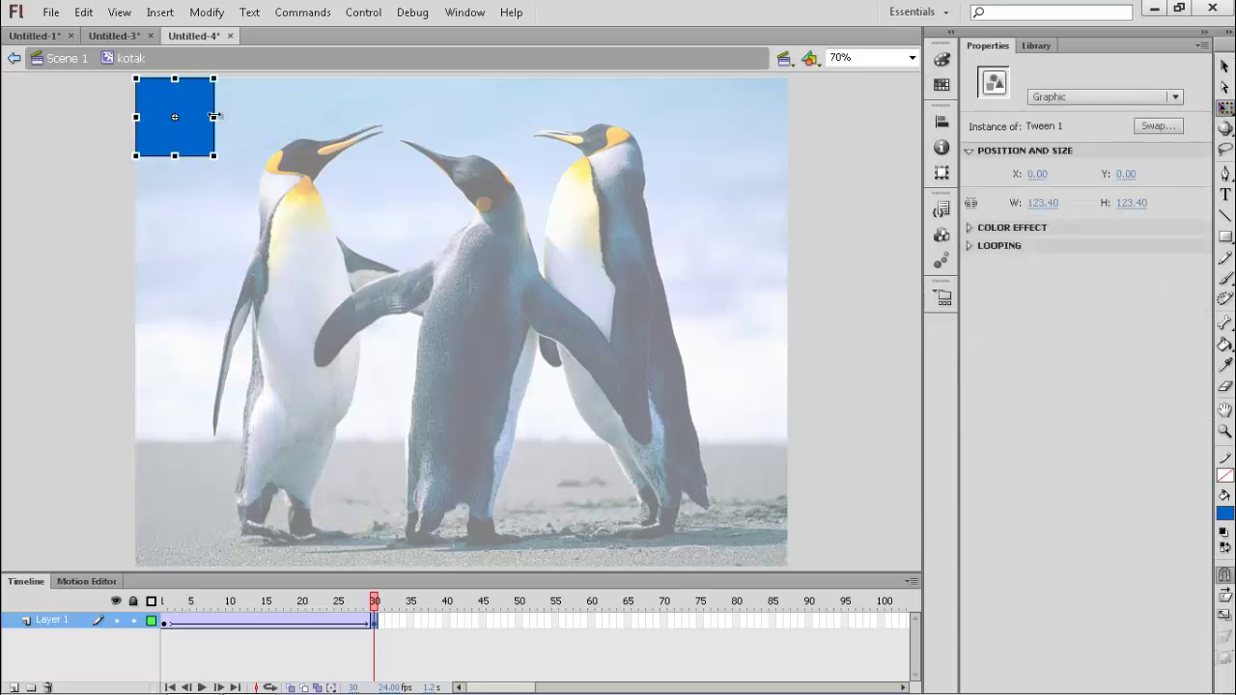
drag(214, 117, 788, 114)
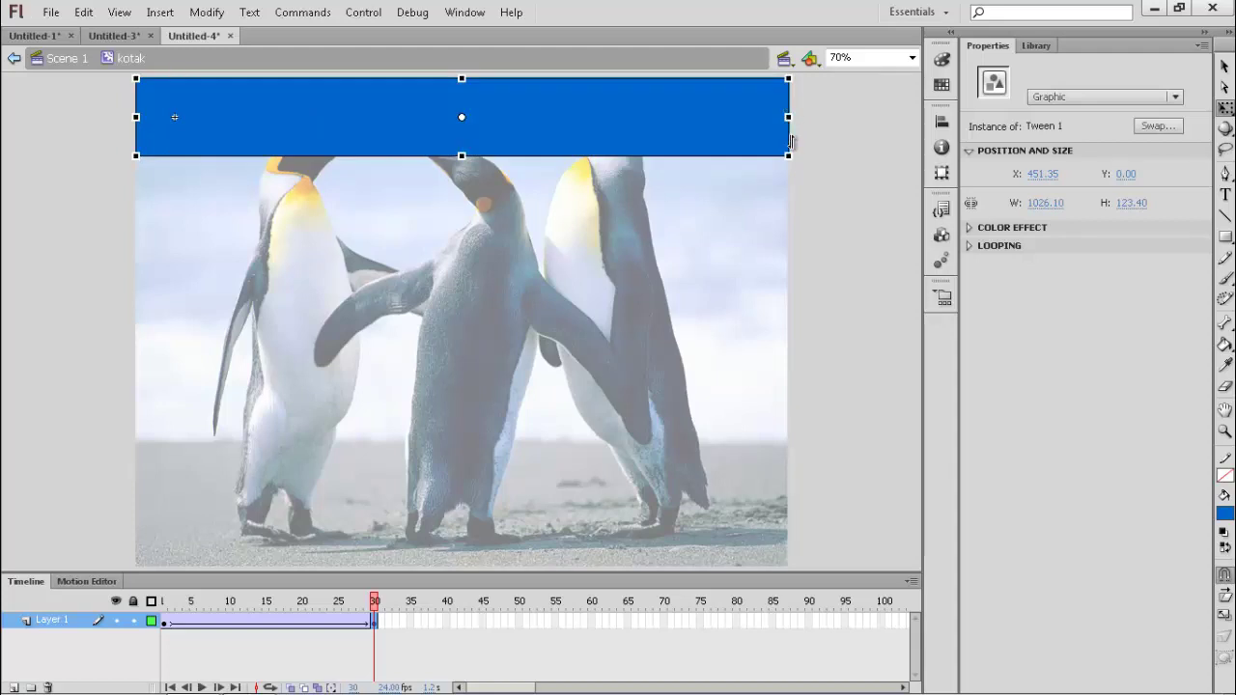
Insert a keyframe at frame 60 and stretch the blue band downward to about 430 px high
right_click(590, 622)
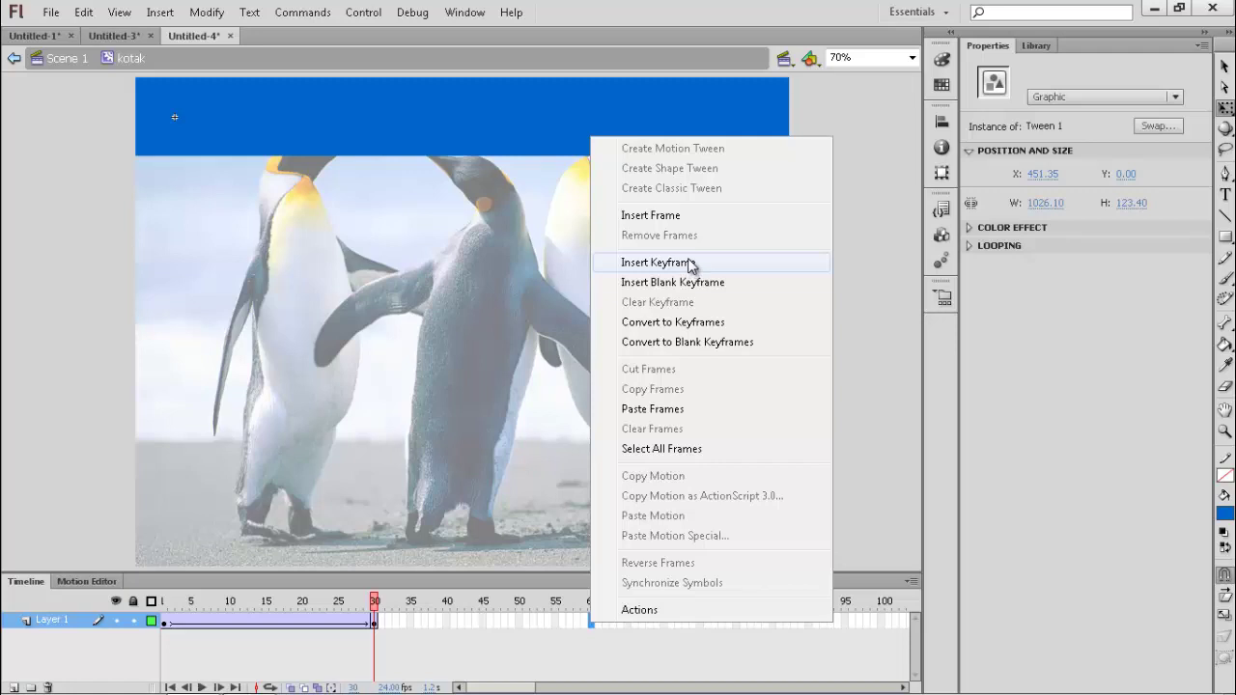
click(656, 263)
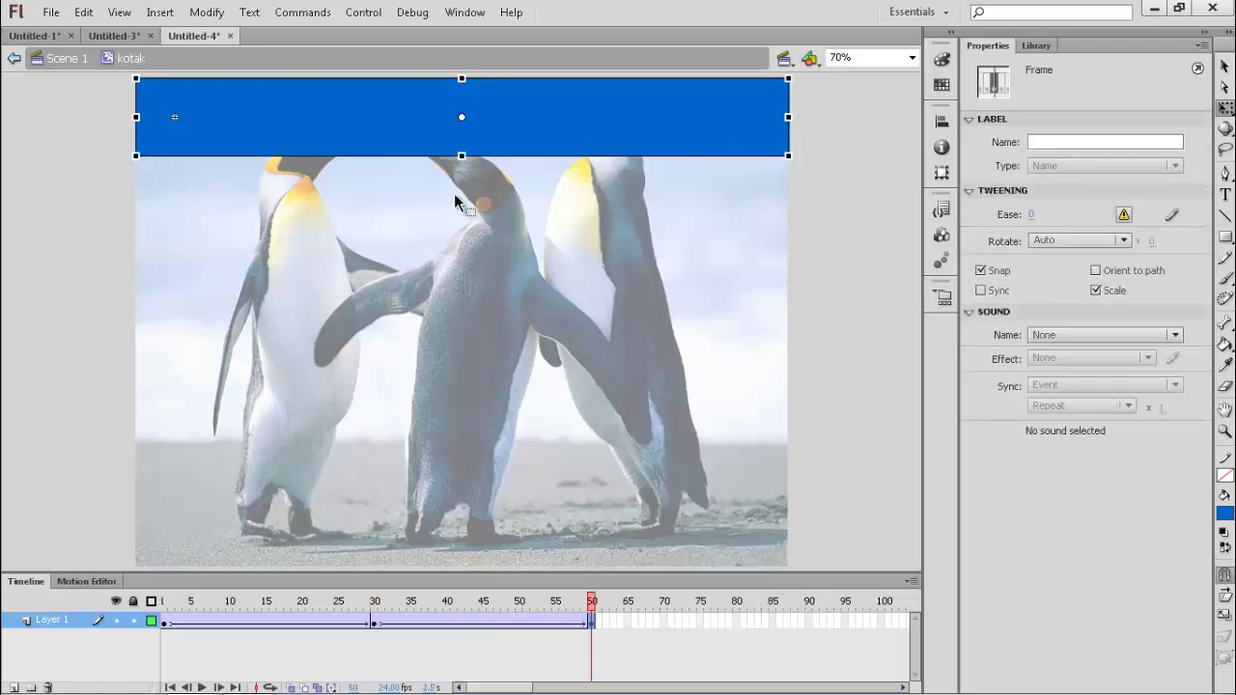
drag(462, 156, 481, 352)
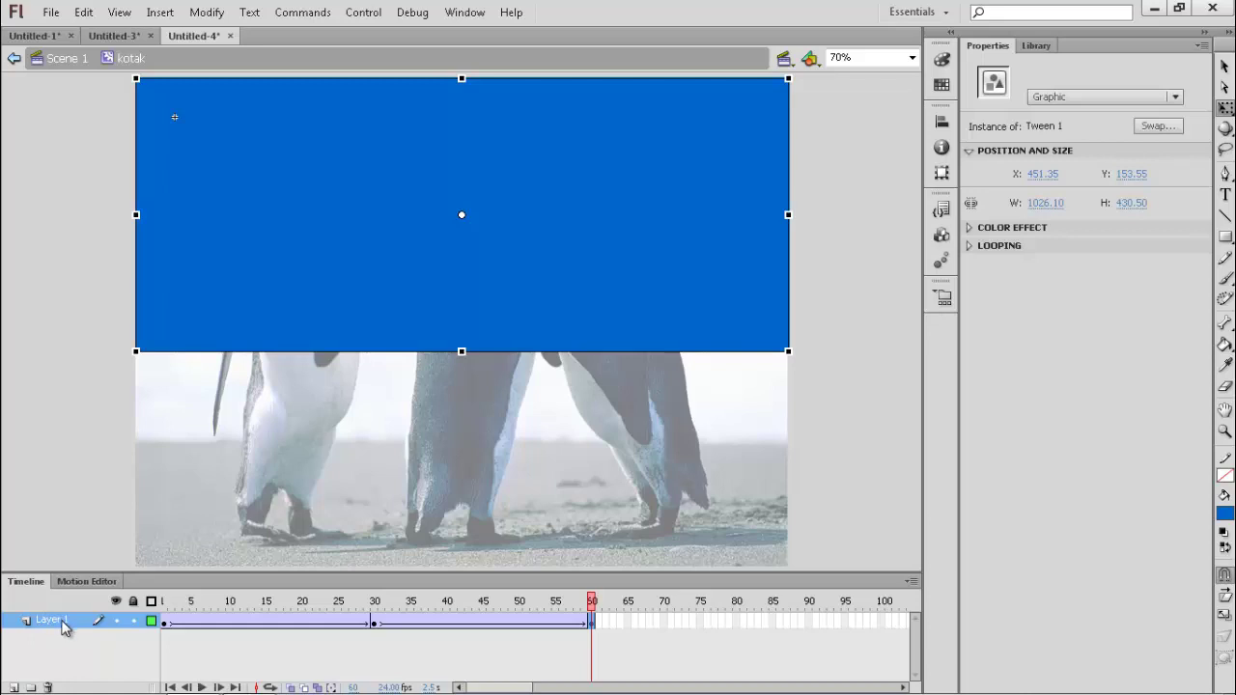
Add a layer inside kotak and draw a blue square about 121 by 122 px in the stage's lower-right corner on frame 1
click(13, 687)
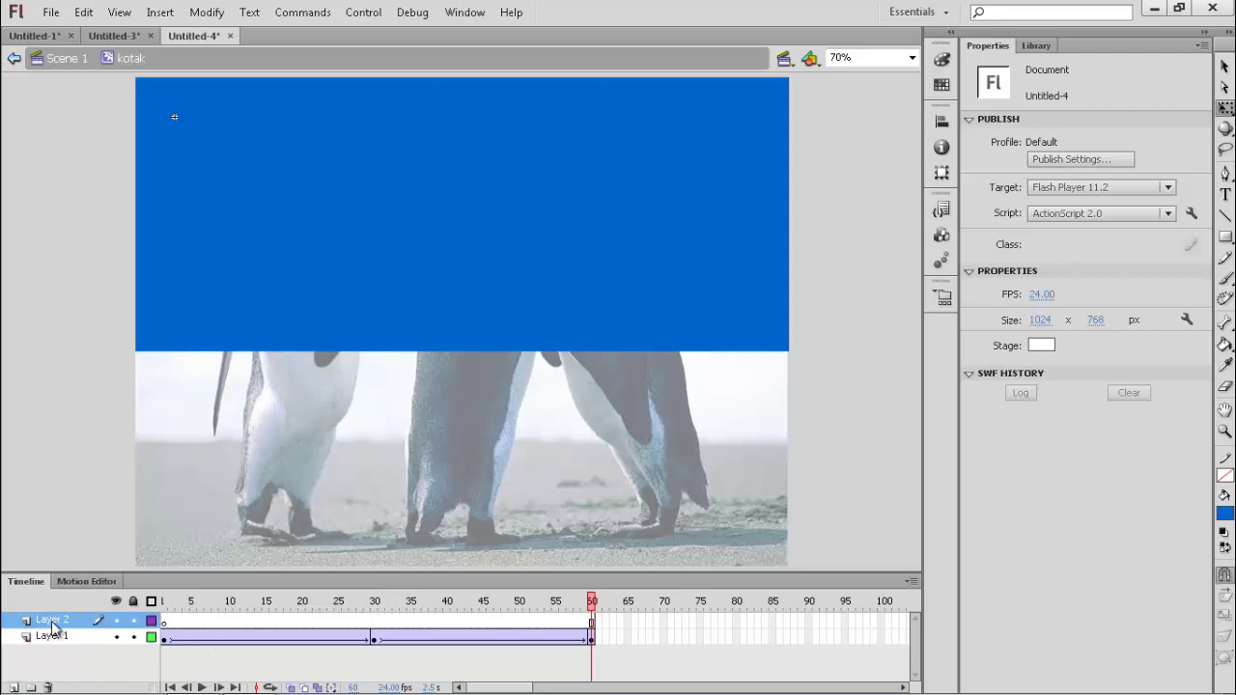
click(166, 623)
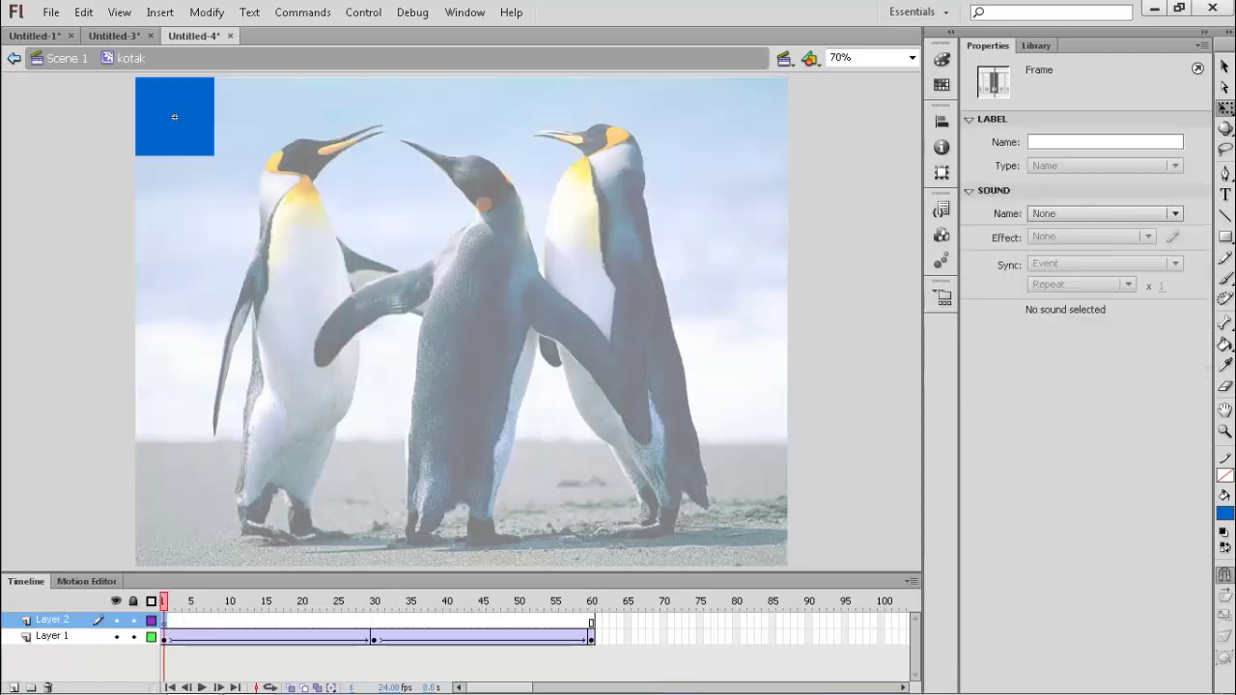
click(1224, 236)
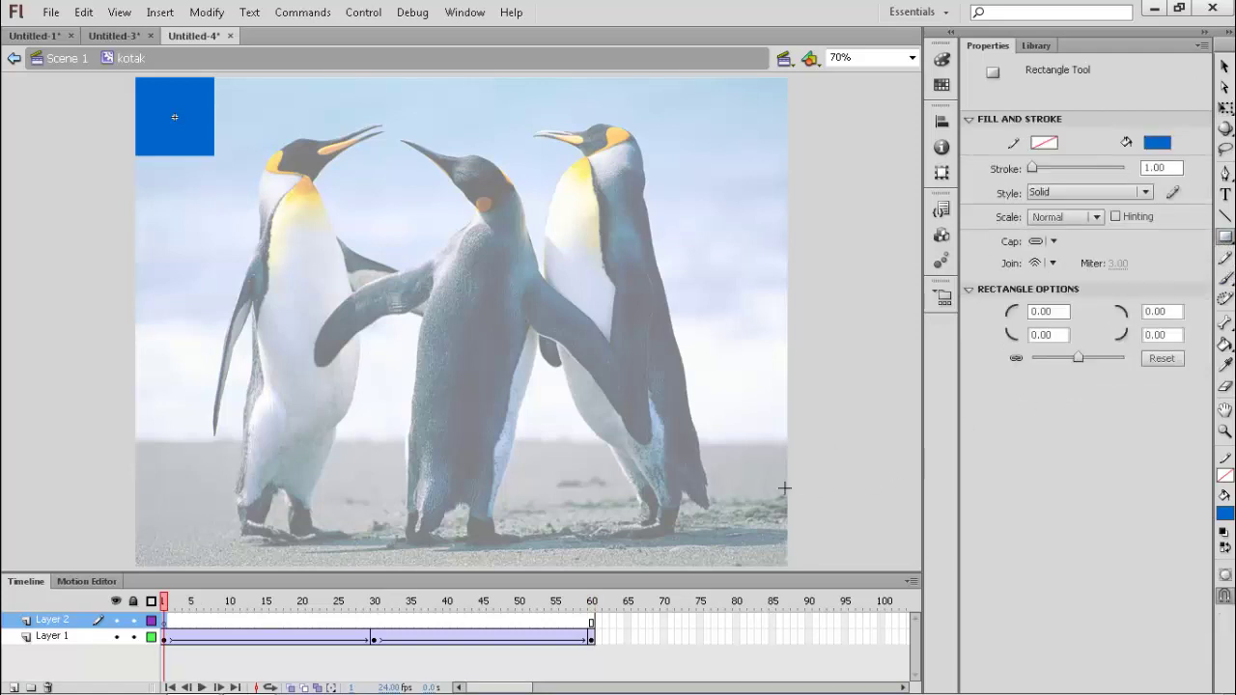
drag(784, 488, 707, 567)
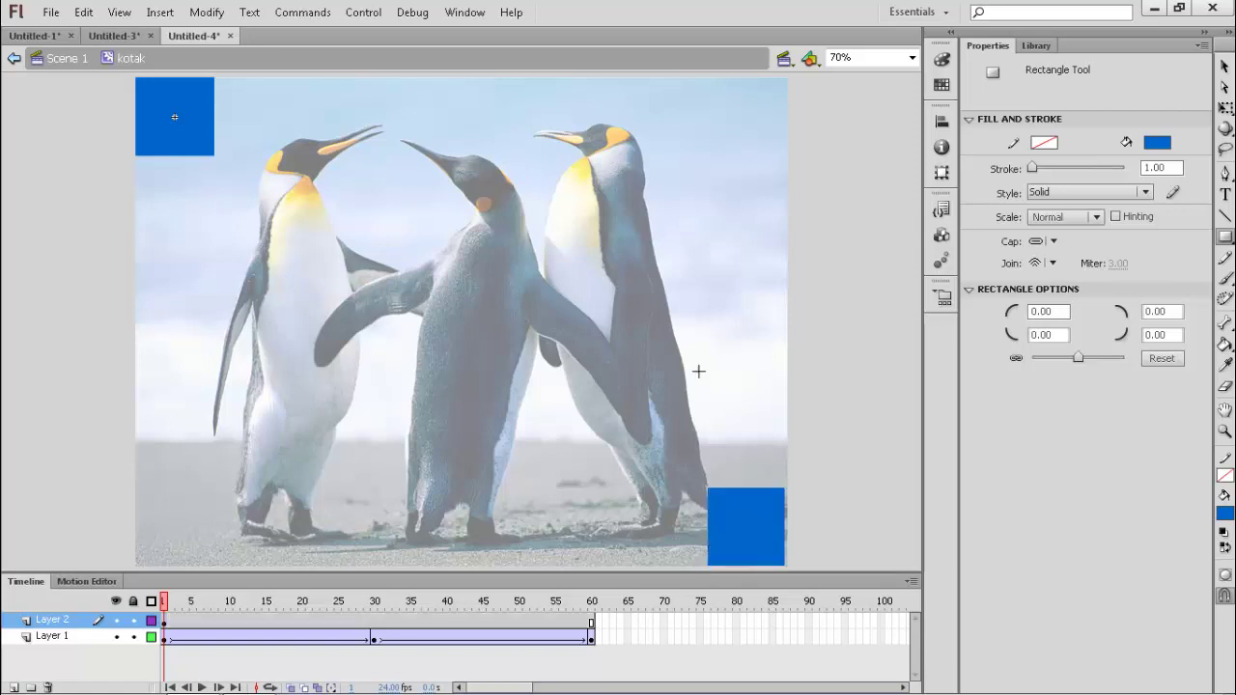
Move the new square flush with the stage's lower-right corner, at about X 841 and Y 585
click(1223, 68)
click(779, 529)
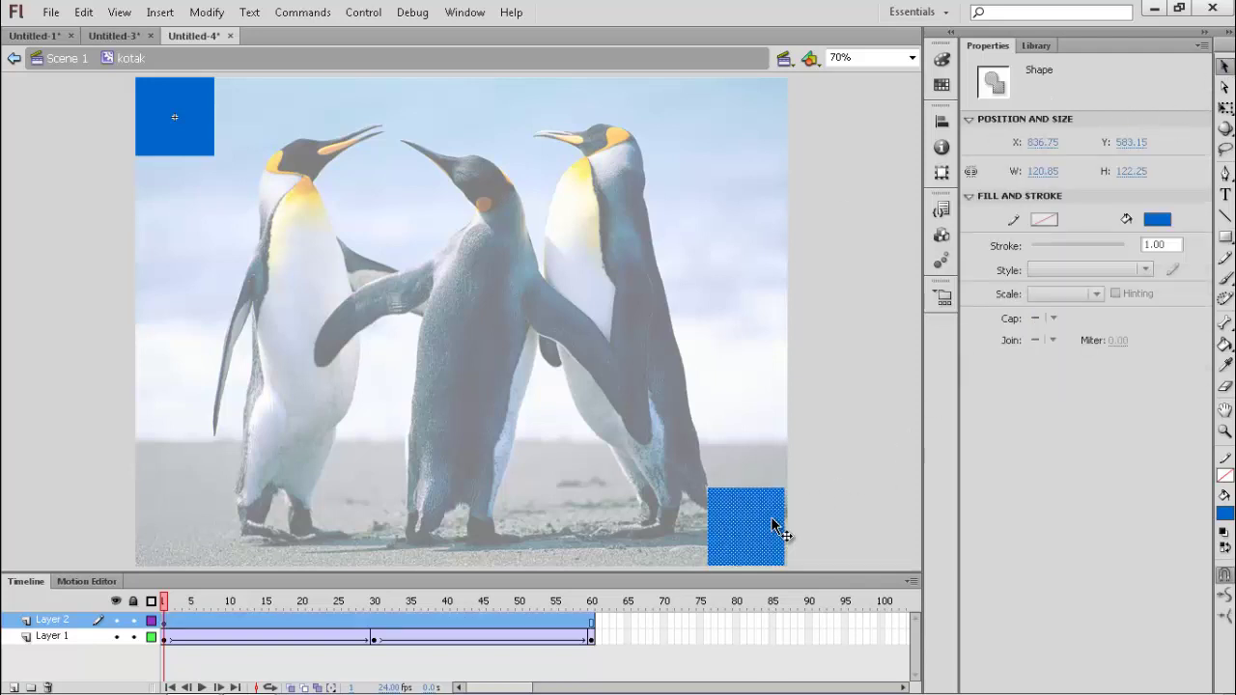
drag(778, 527, 774, 519)
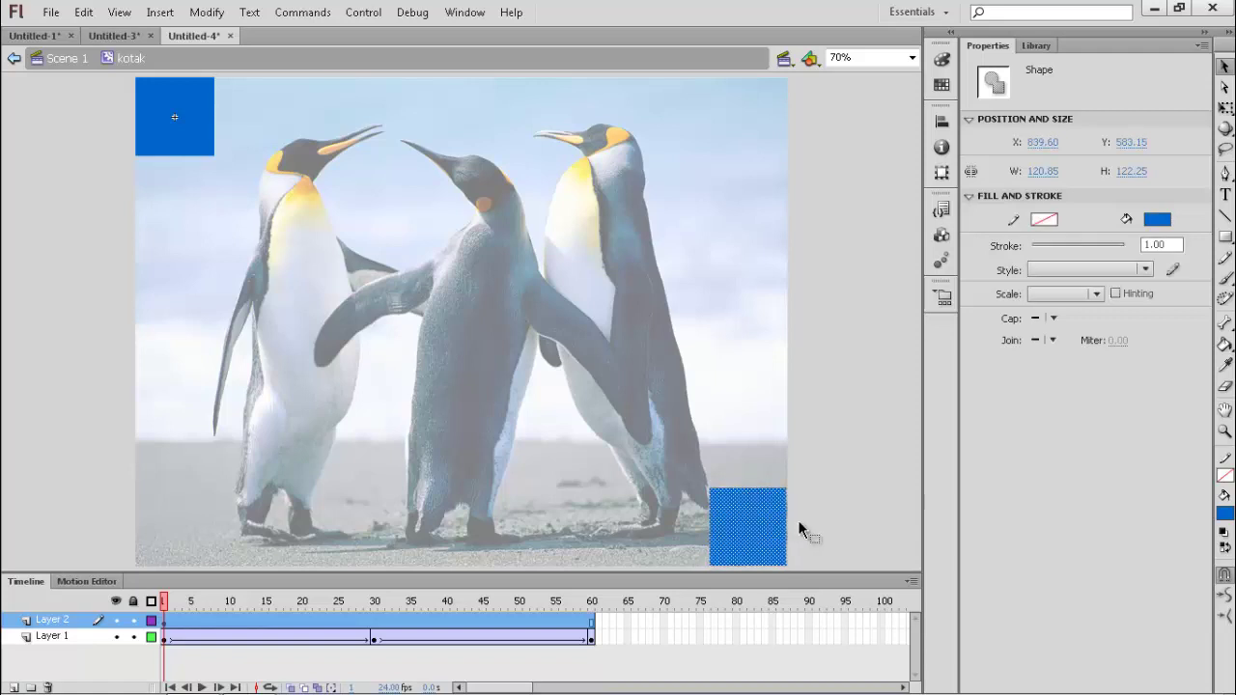
key(Down)
key(Right)
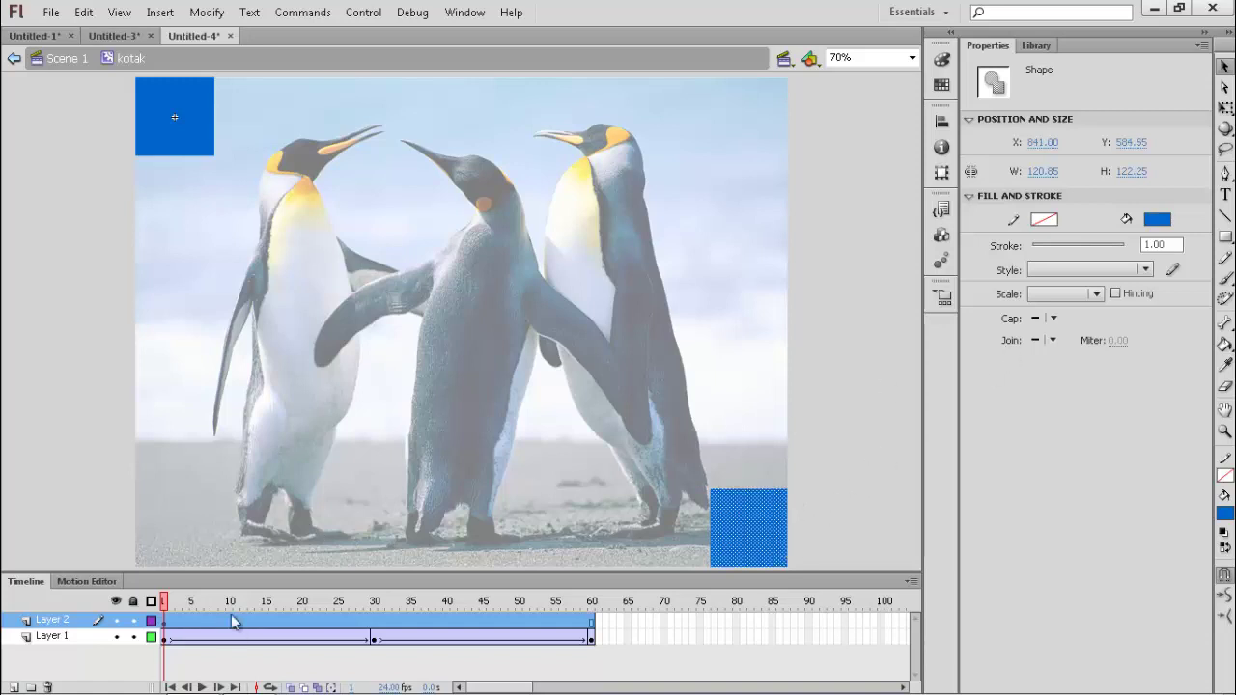
Create a classic tween on Layer 2's first frame and stretch the lower-right square leftward to about 1025 px wide
click(169, 624)
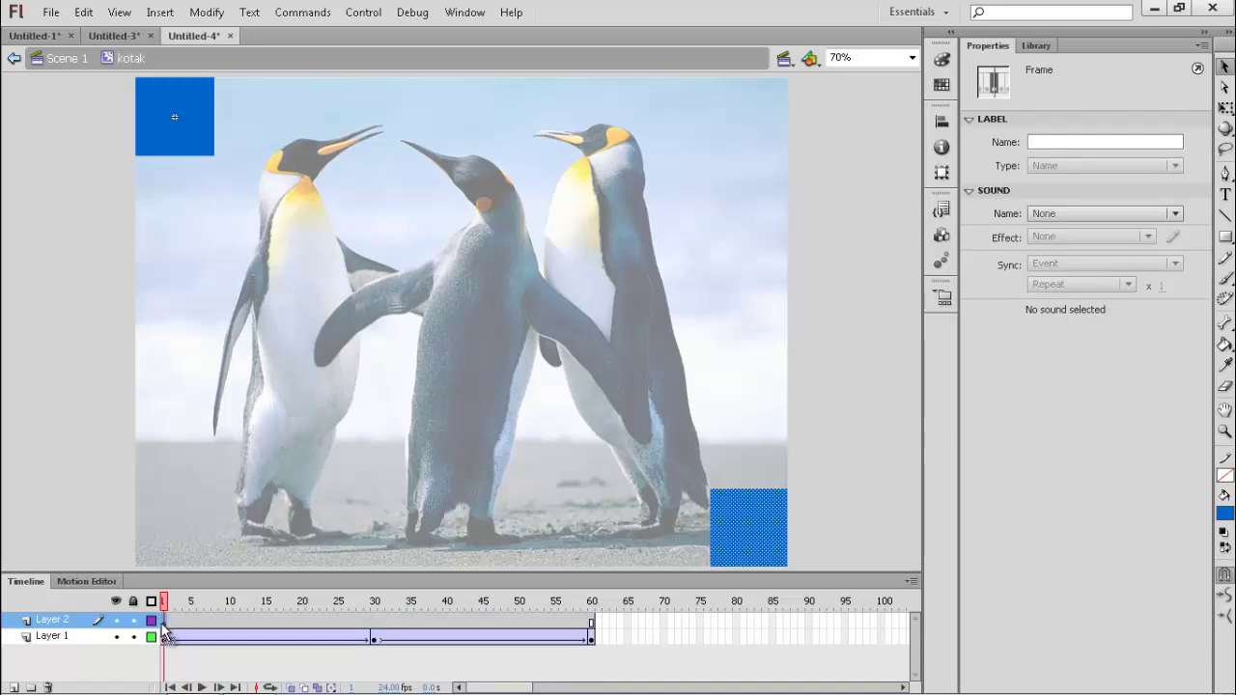
right_click(164, 625)
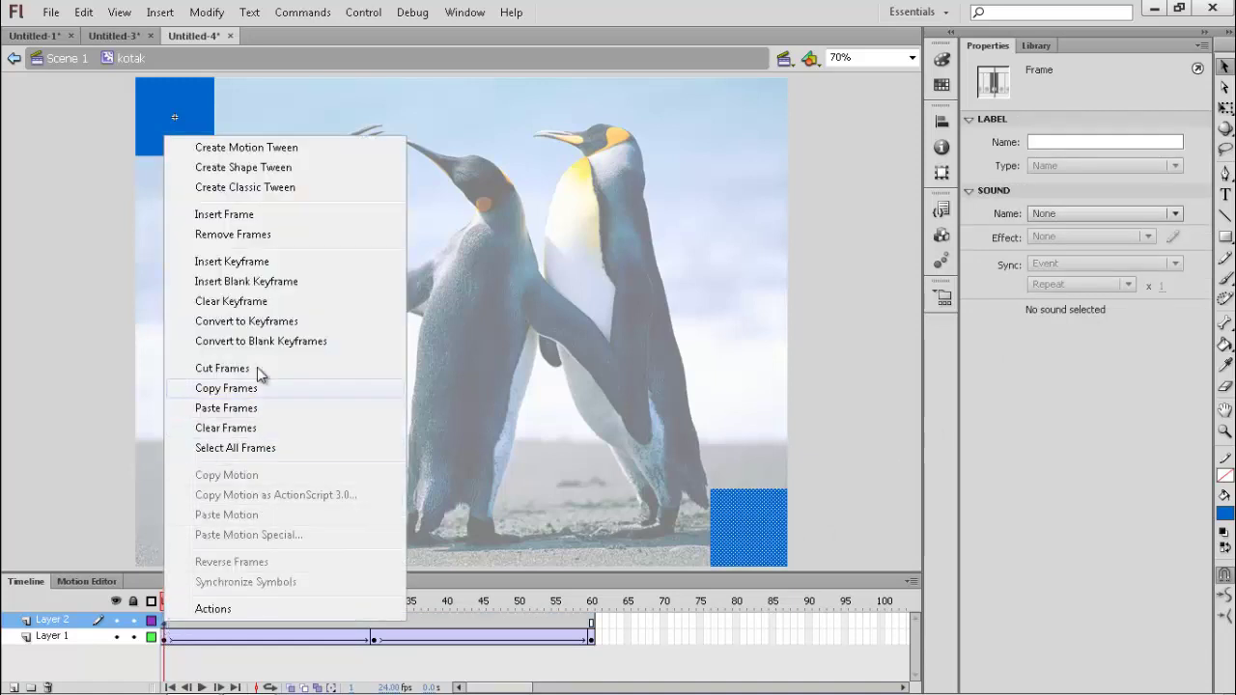
click(293, 188)
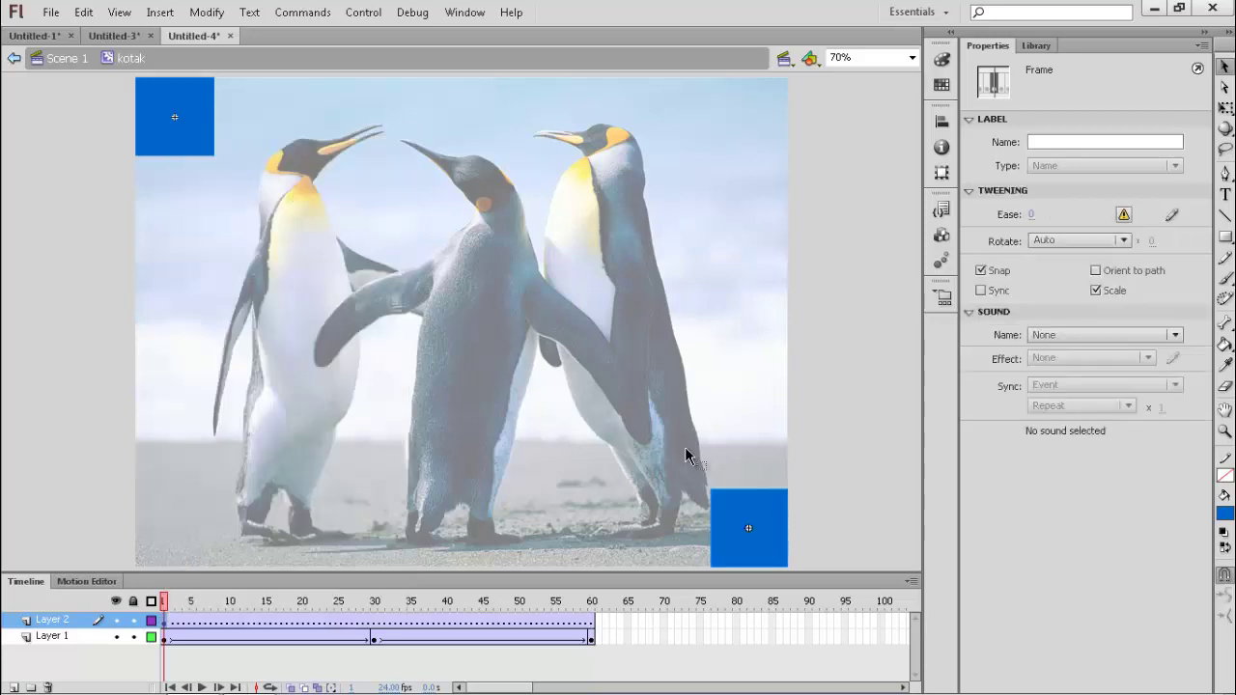
click(1224, 109)
drag(712, 528, 135, 528)
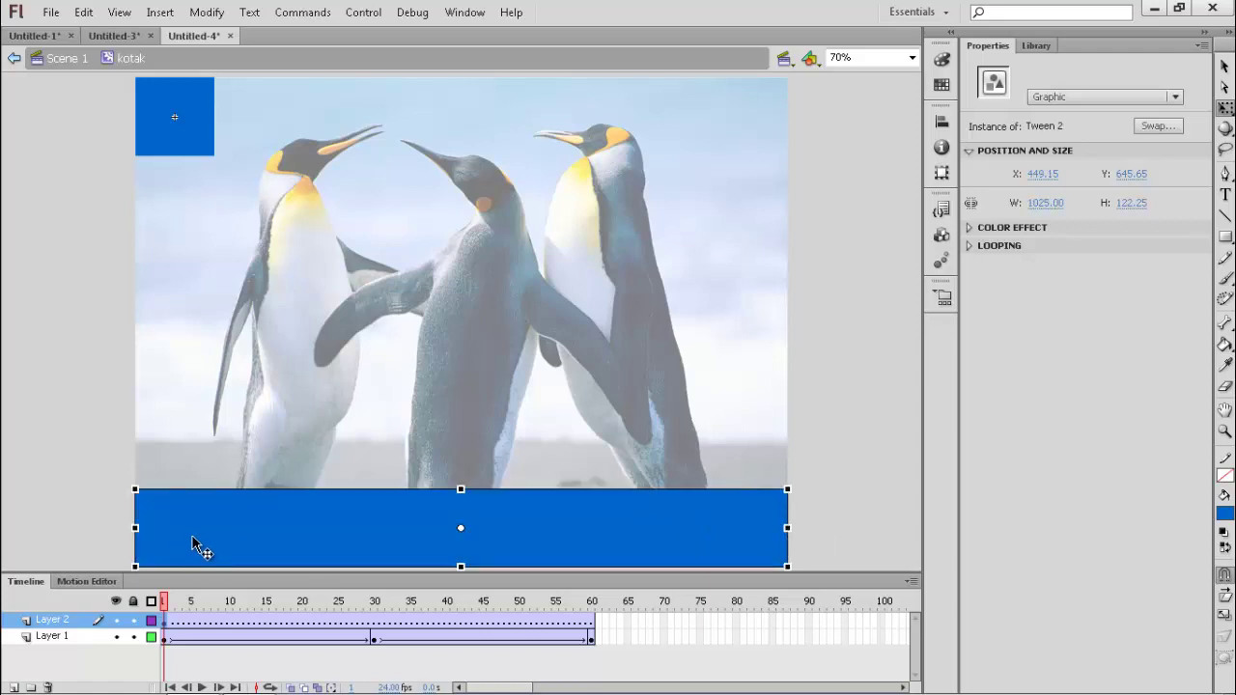
Insert a keyframe at frame 60 of Layer 2 and stretch the lower band upward to about 451 px high, overlapping the upper shape
right_click(595, 625)
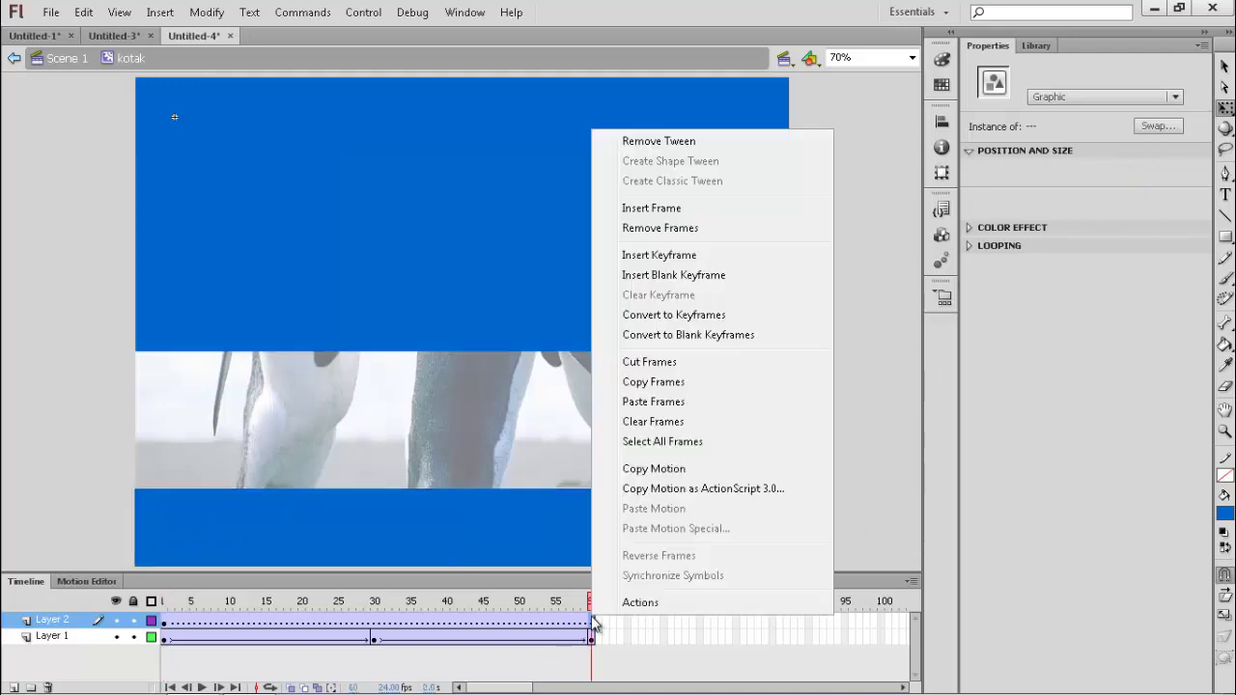
click(718, 256)
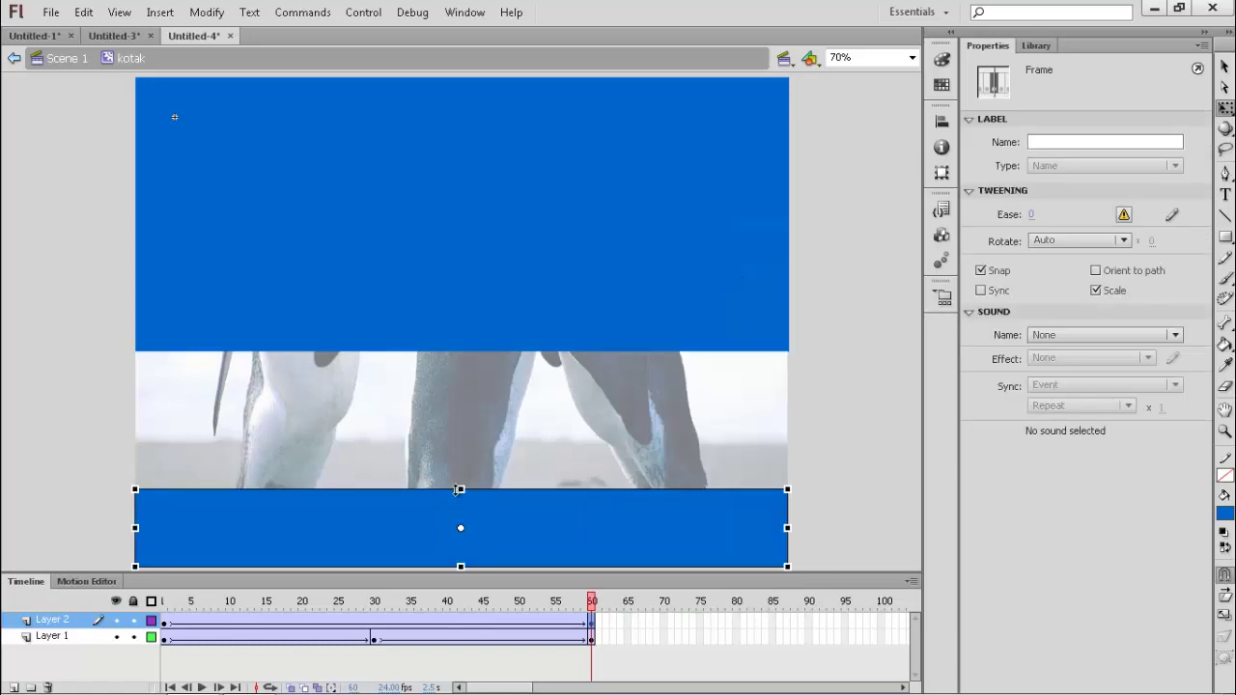
drag(461, 490, 477, 274)
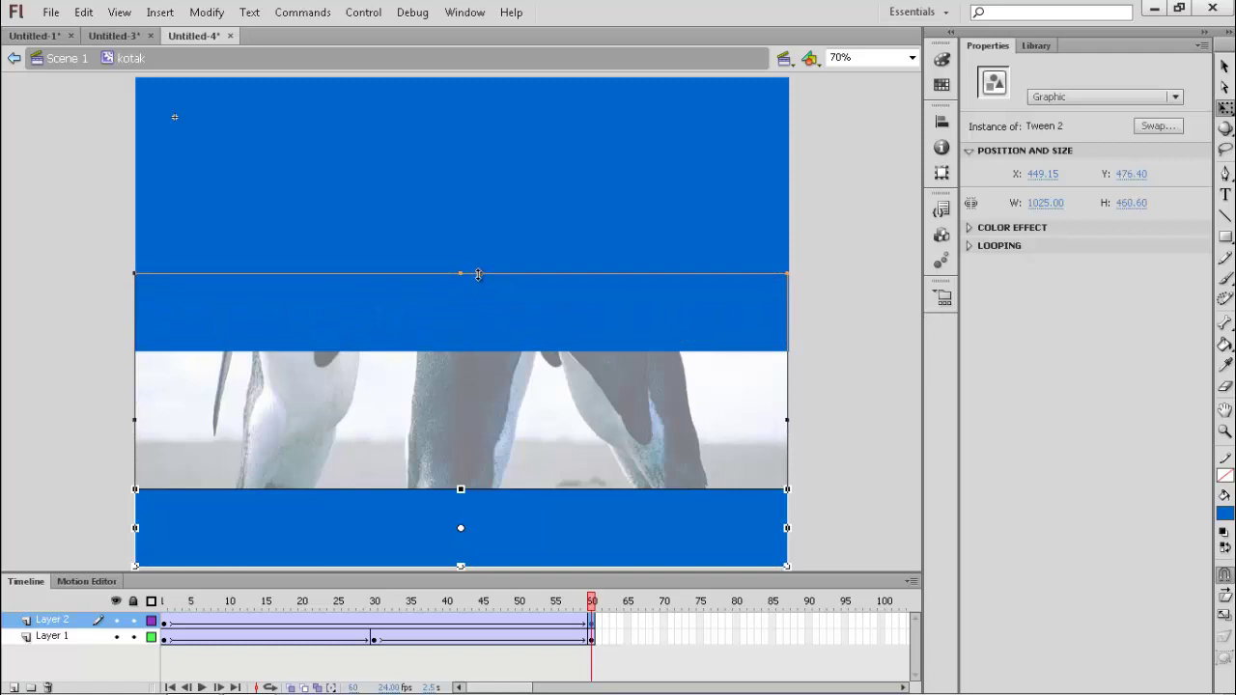
drag(478, 275, 461, 278)
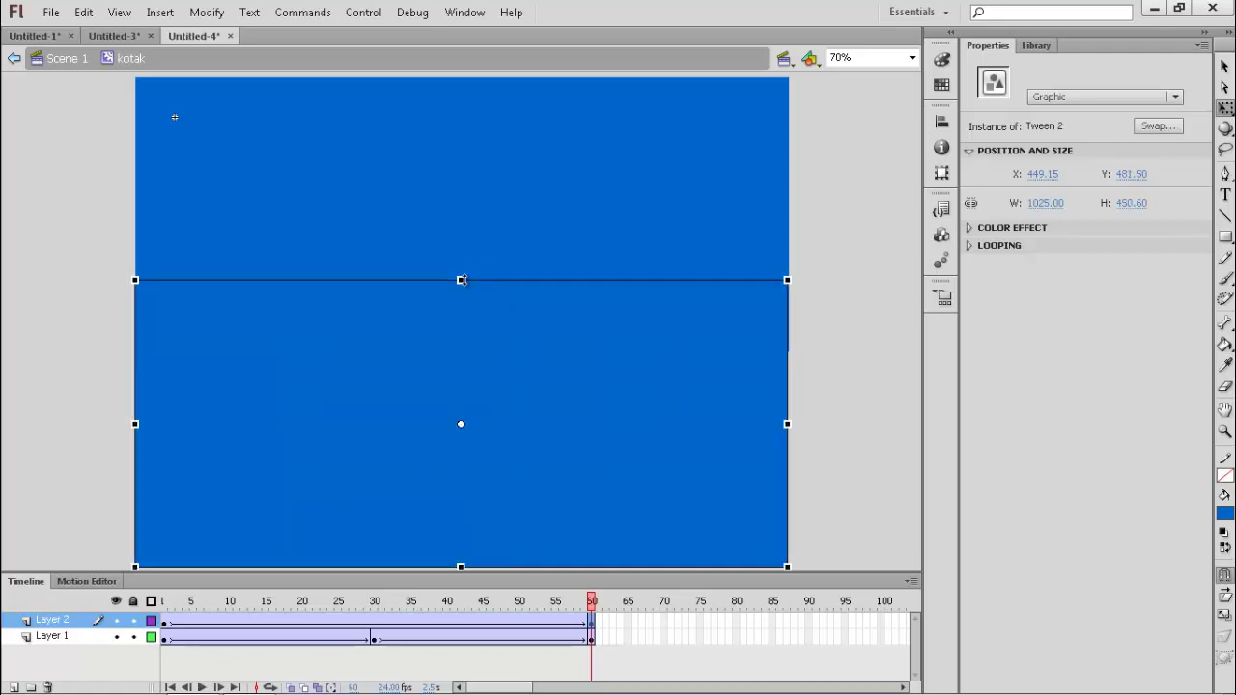
Check that the two blue shapes cover the stage at frame 60, and play the kotak animation
click(862, 376)
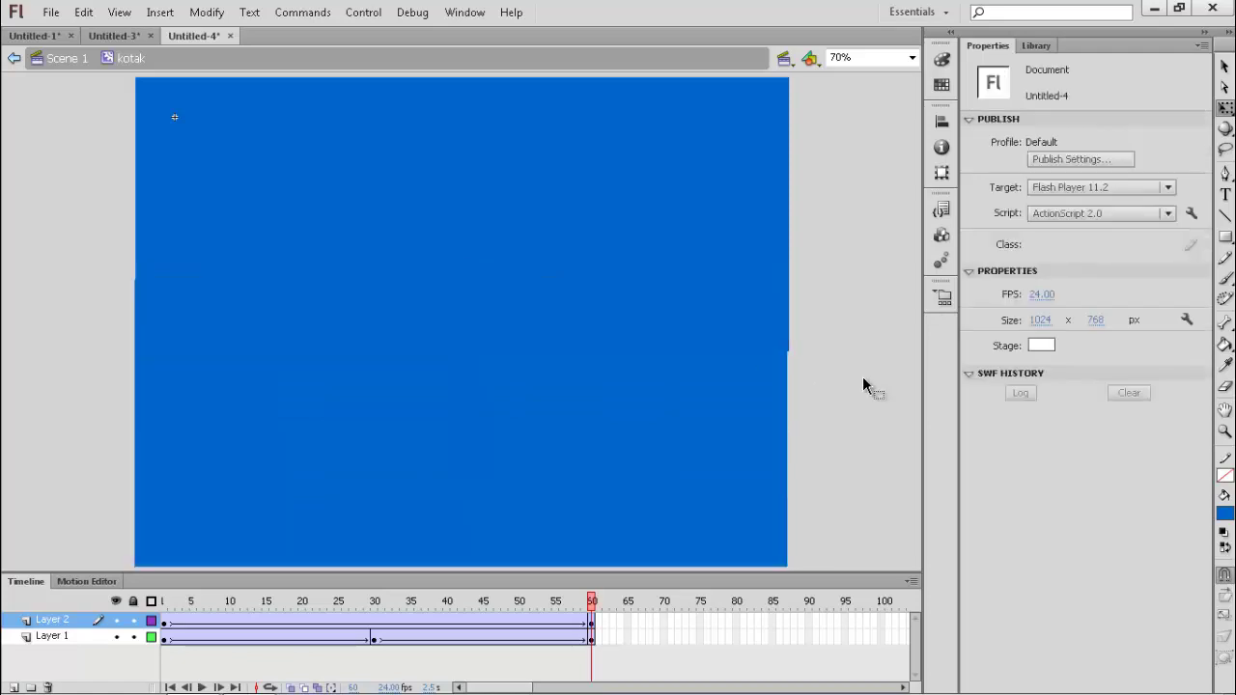
click(762, 396)
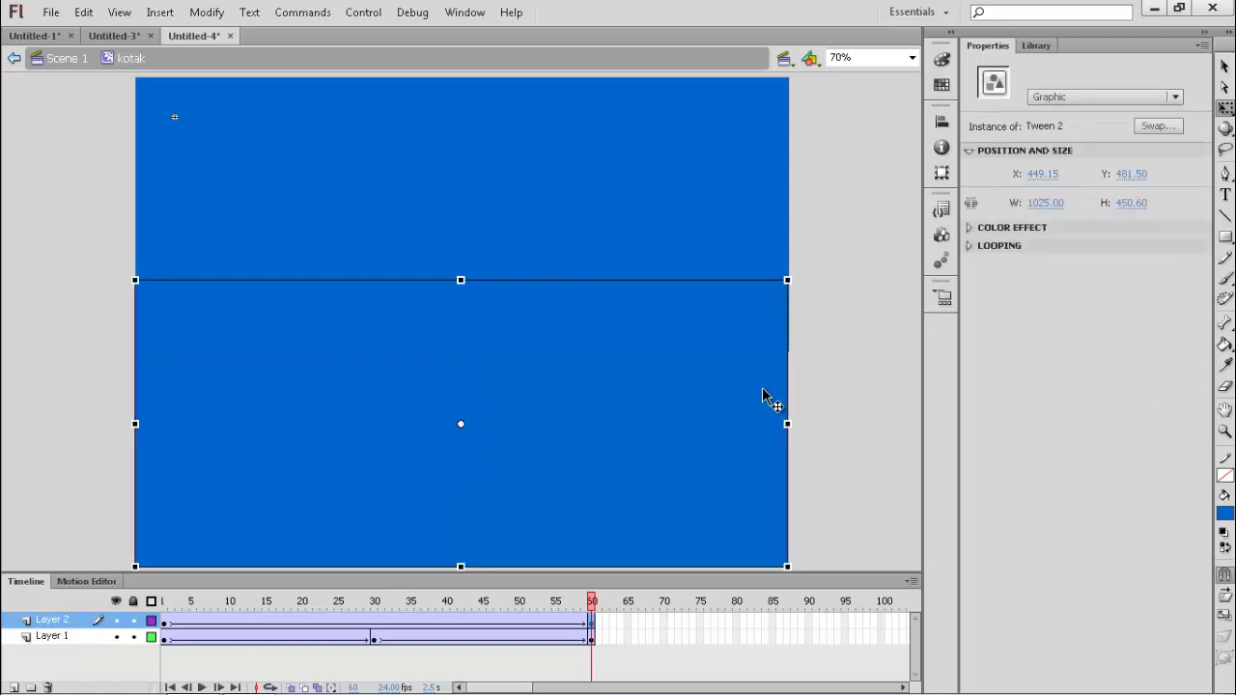
click(827, 405)
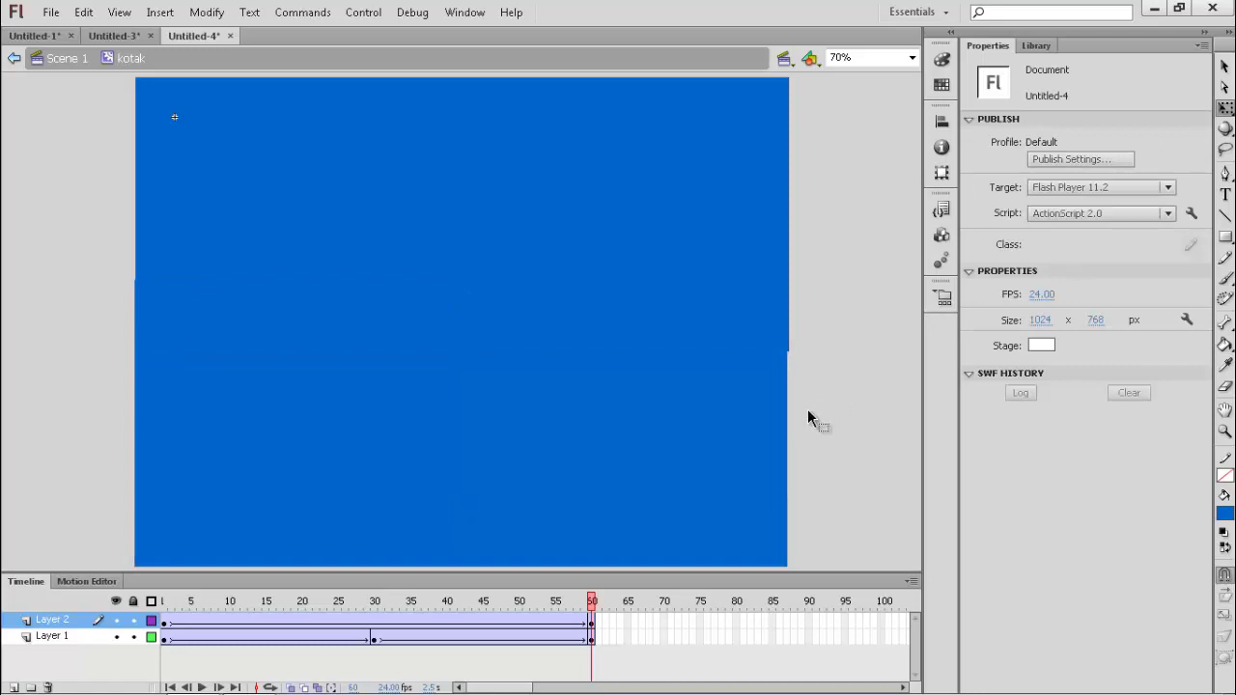
key(Return)
Insert a keyframe at frame 30 of Layer 2 and reduce the lower band's height to about 95 px
click(375, 620)
right_click(375, 618)
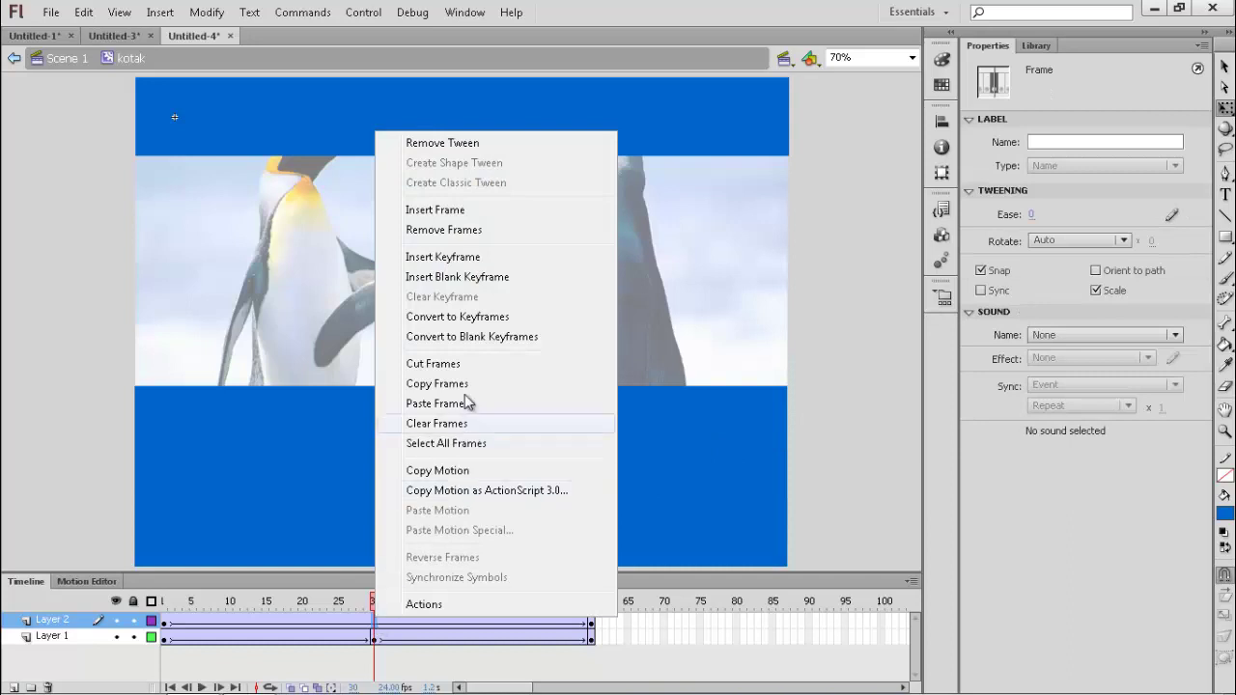
click(484, 263)
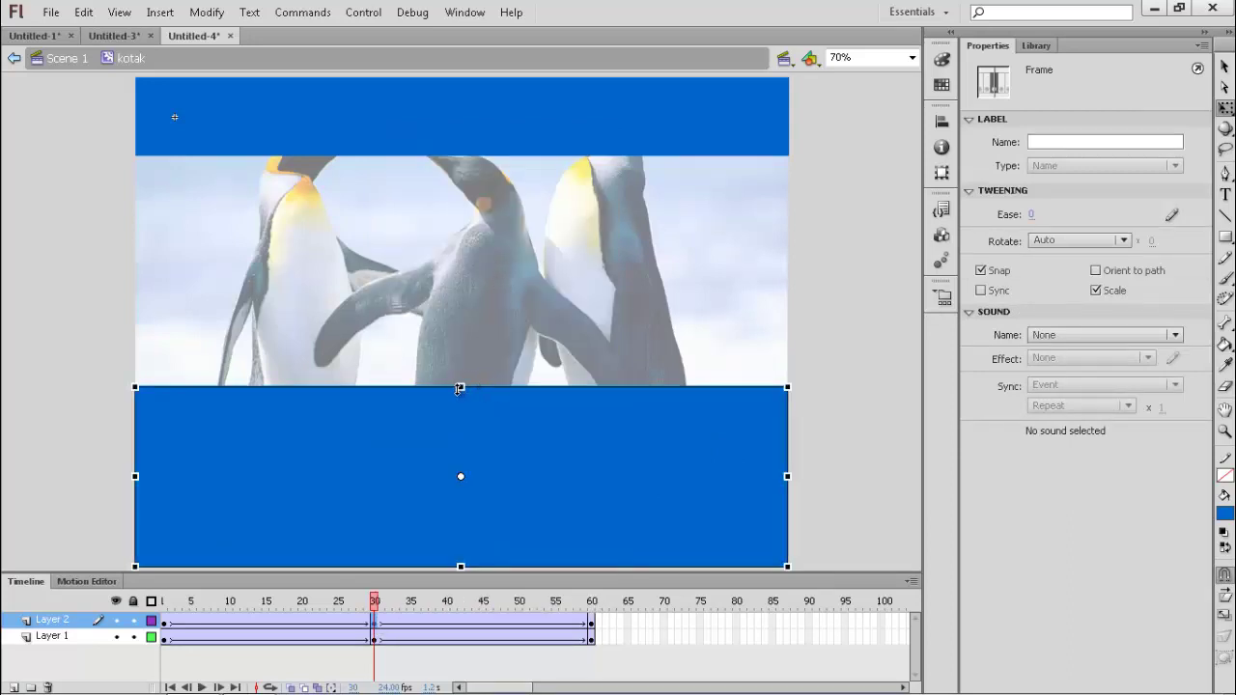
drag(459, 388, 464, 508)
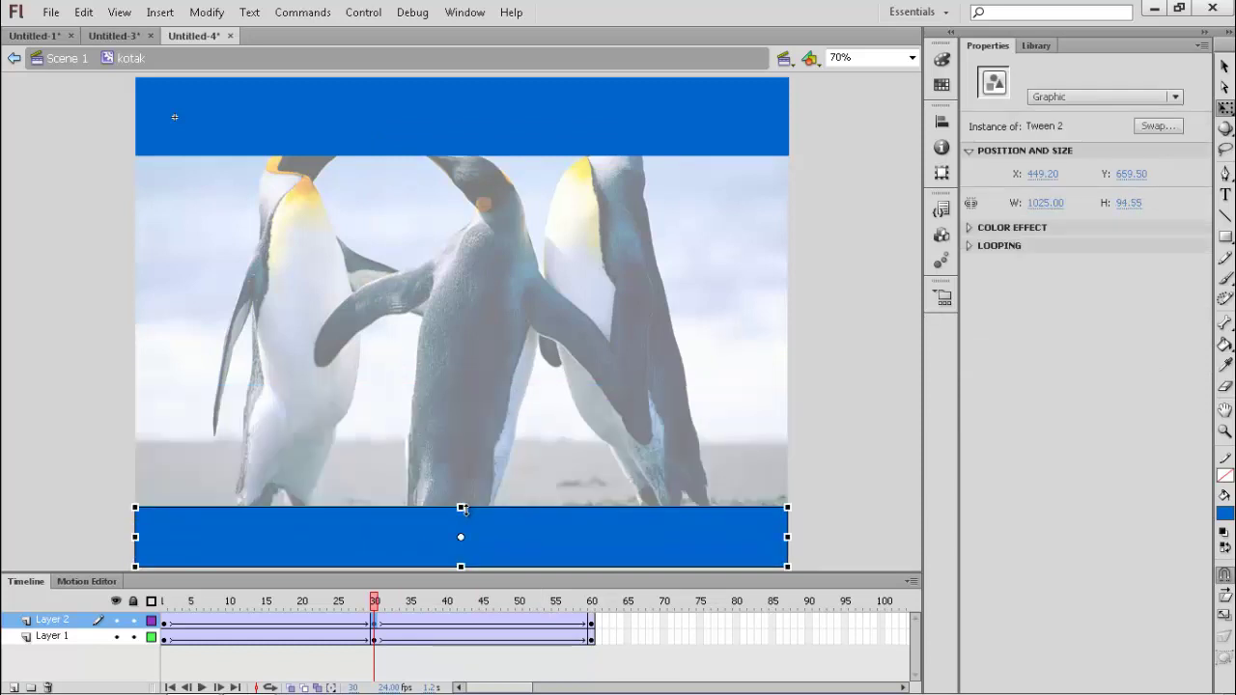
On frame 1 of Layer 2, shrink the lower band to a square of about 95 px in the stage's lower-right corner
click(169, 623)
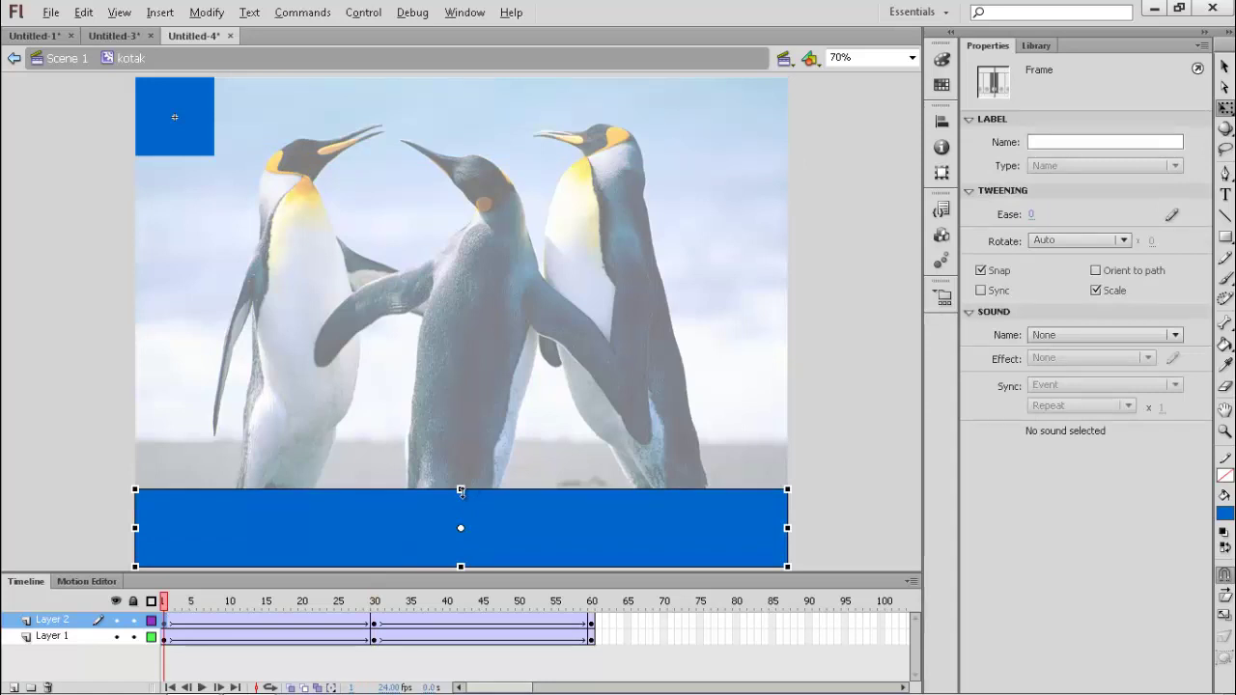
drag(462, 492, 460, 507)
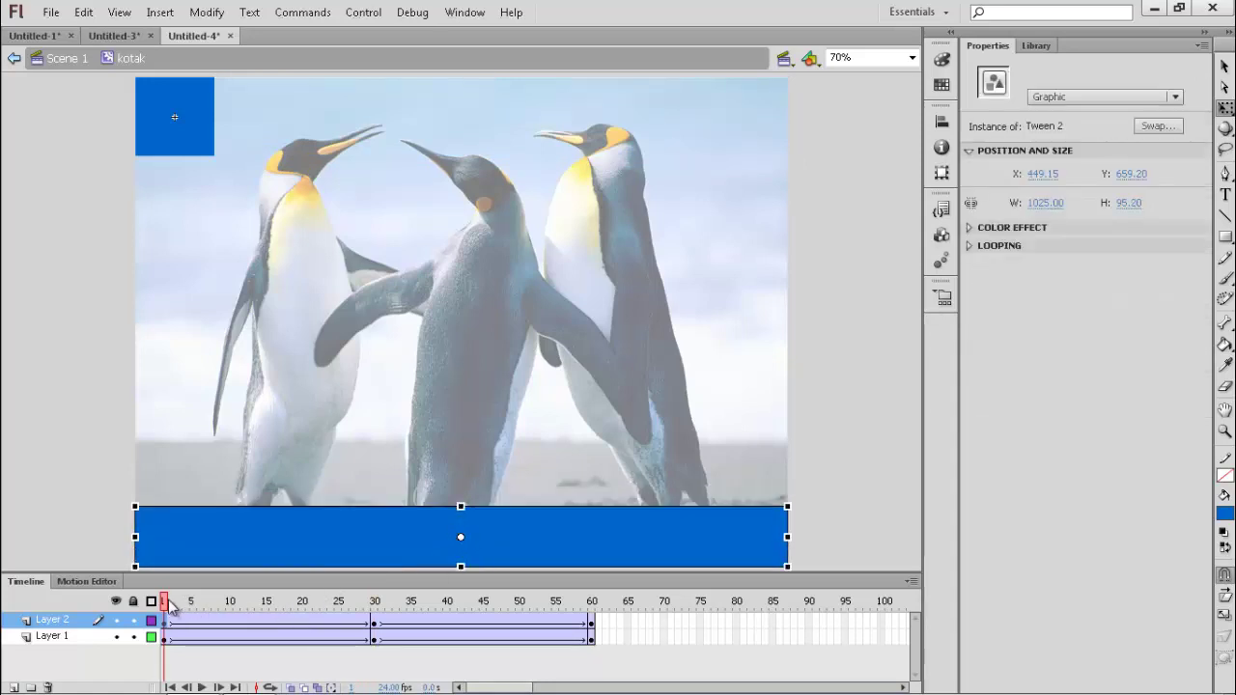
drag(165, 608, 170, 662)
click(302, 548)
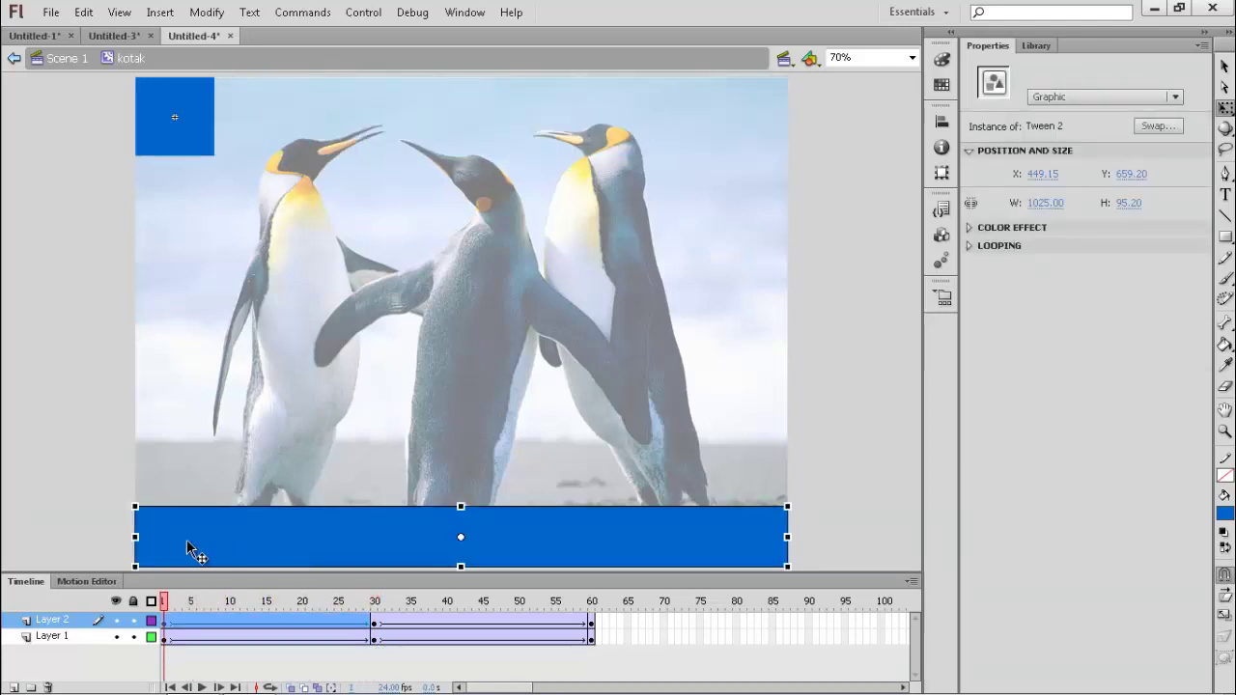
drag(137, 536, 730, 600)
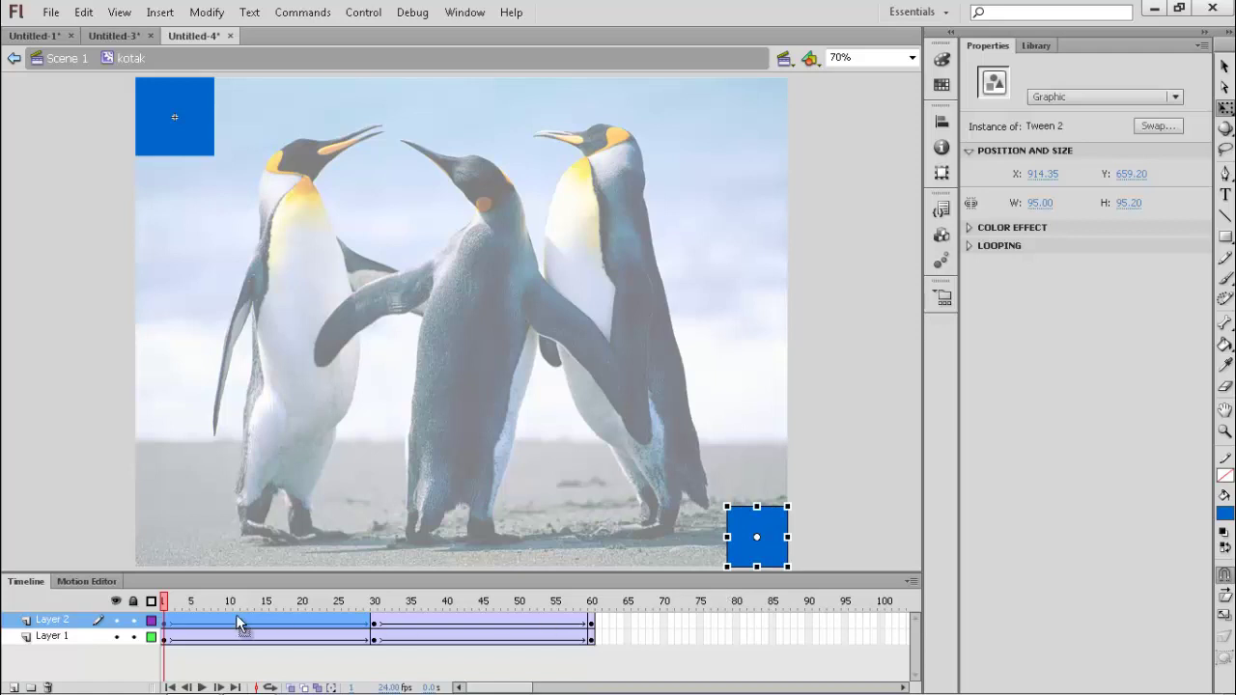
click(167, 604)
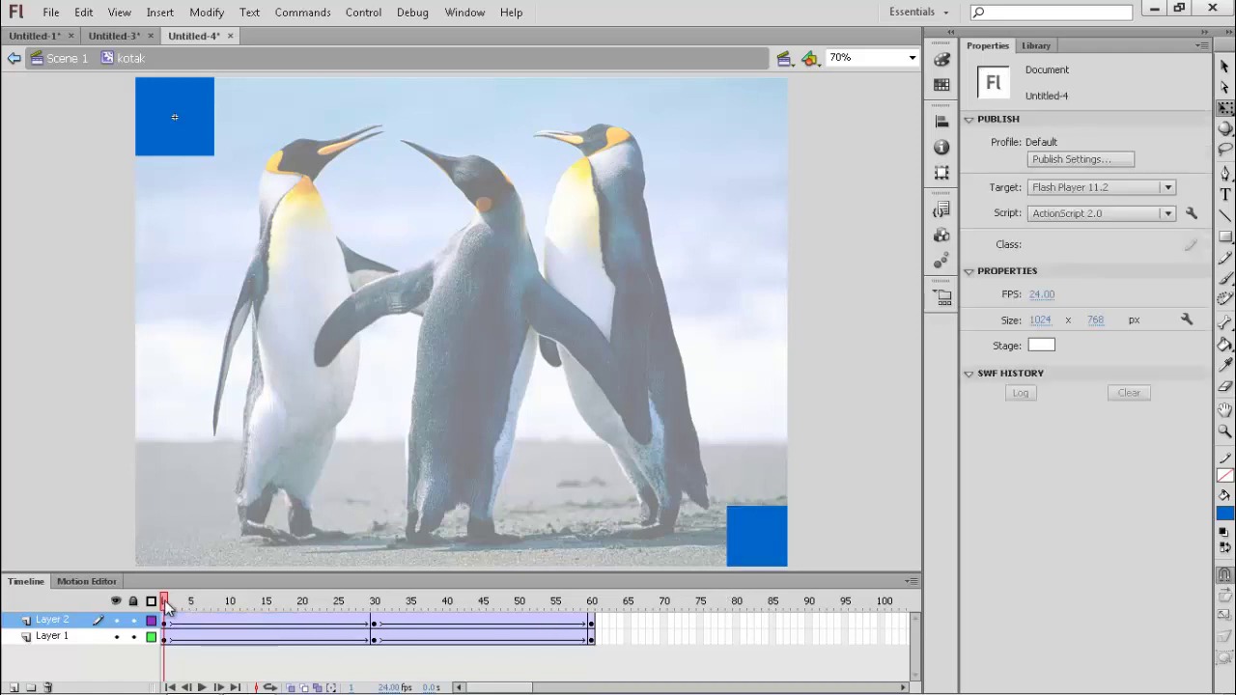
drag(166, 605, 164, 685)
click(746, 548)
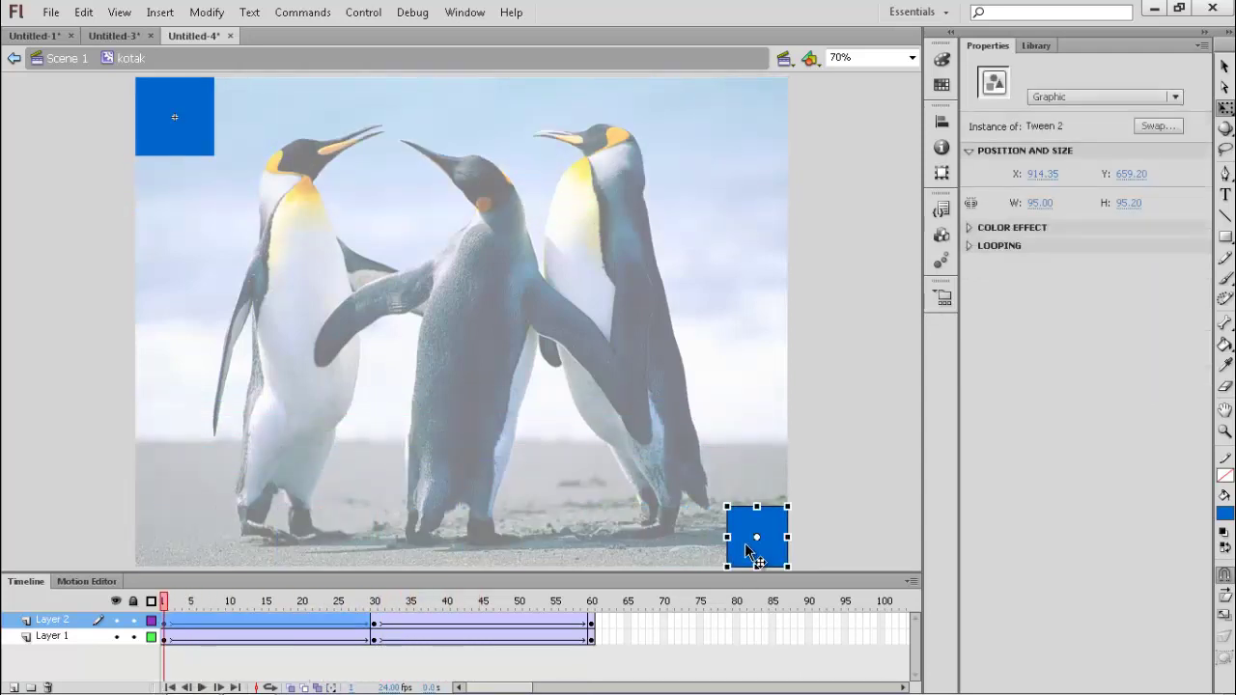
drag(756, 506, 756, 496)
drag(726, 537, 722, 537)
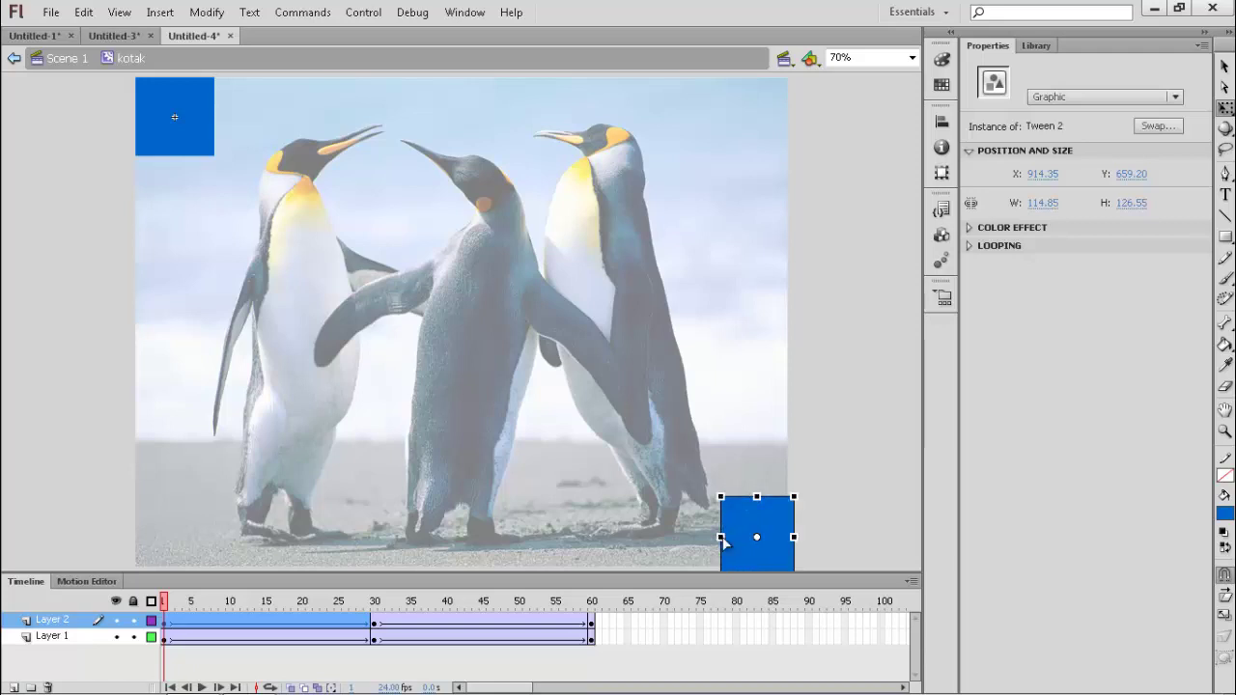
key(ctrl+z)
key(ctrl+z)
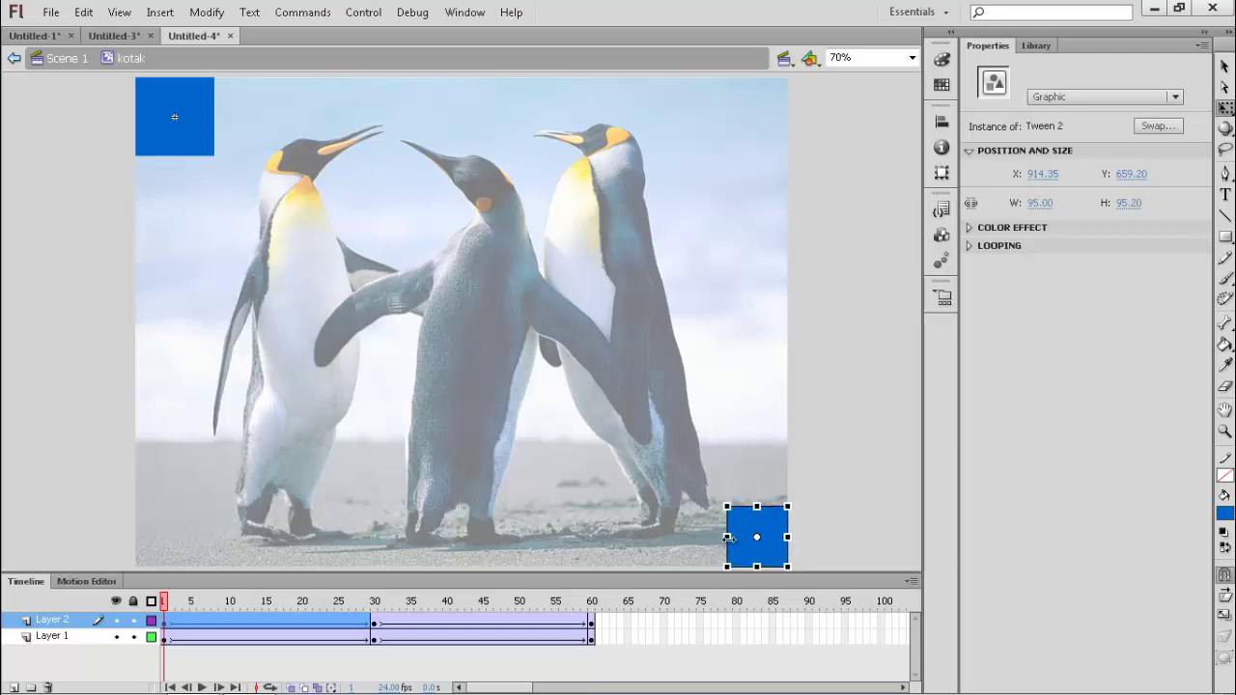
Enlarge Layer 2's lower-right square to about 109 by 111 px on frame 1 and its lower band to about 114 px high on frame 30
drag(728, 538, 752, 497)
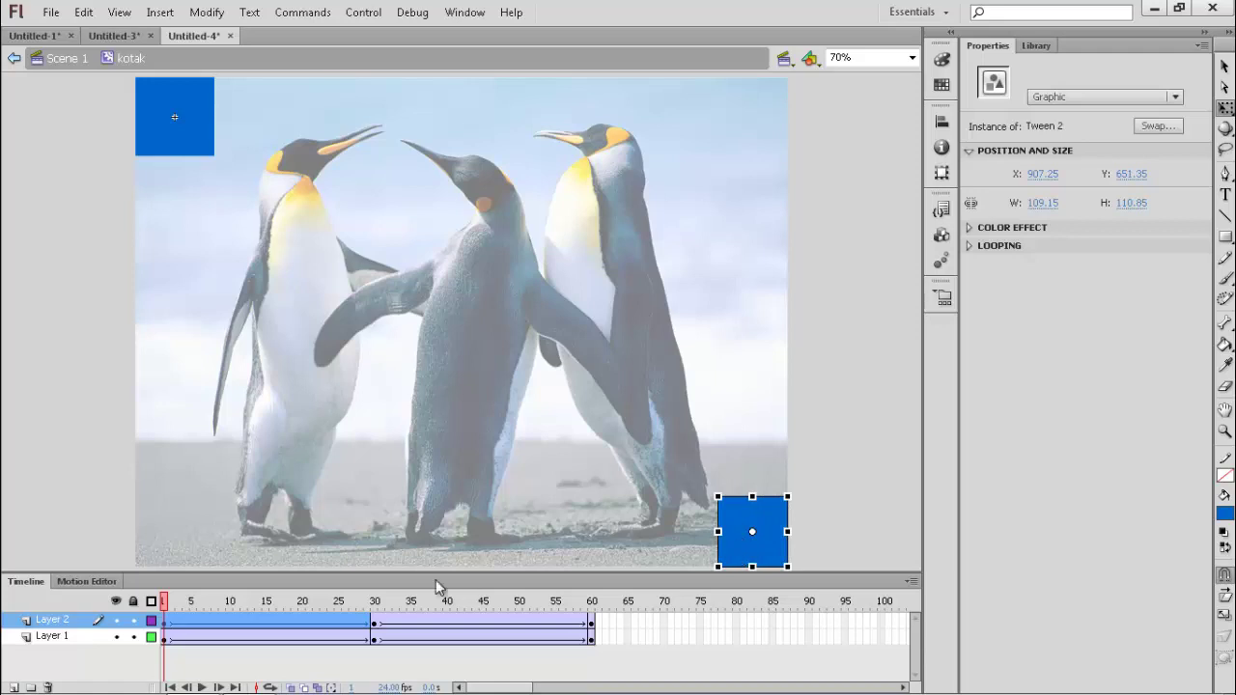
click(372, 623)
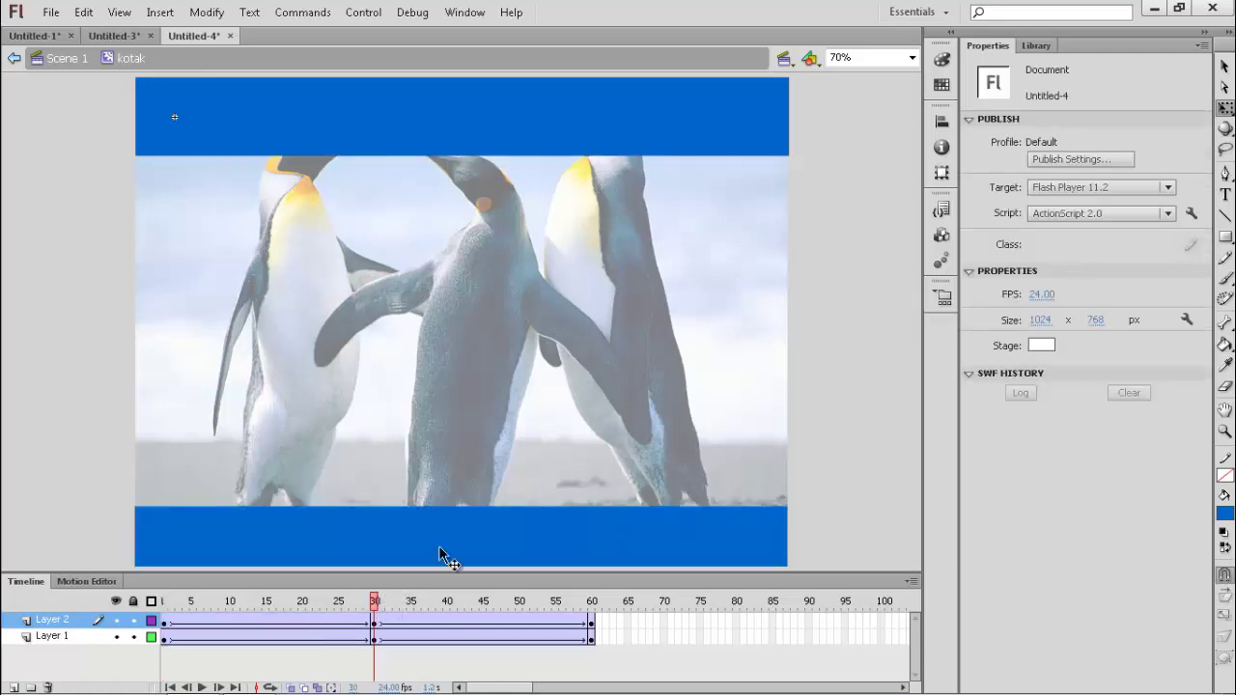
click(560, 526)
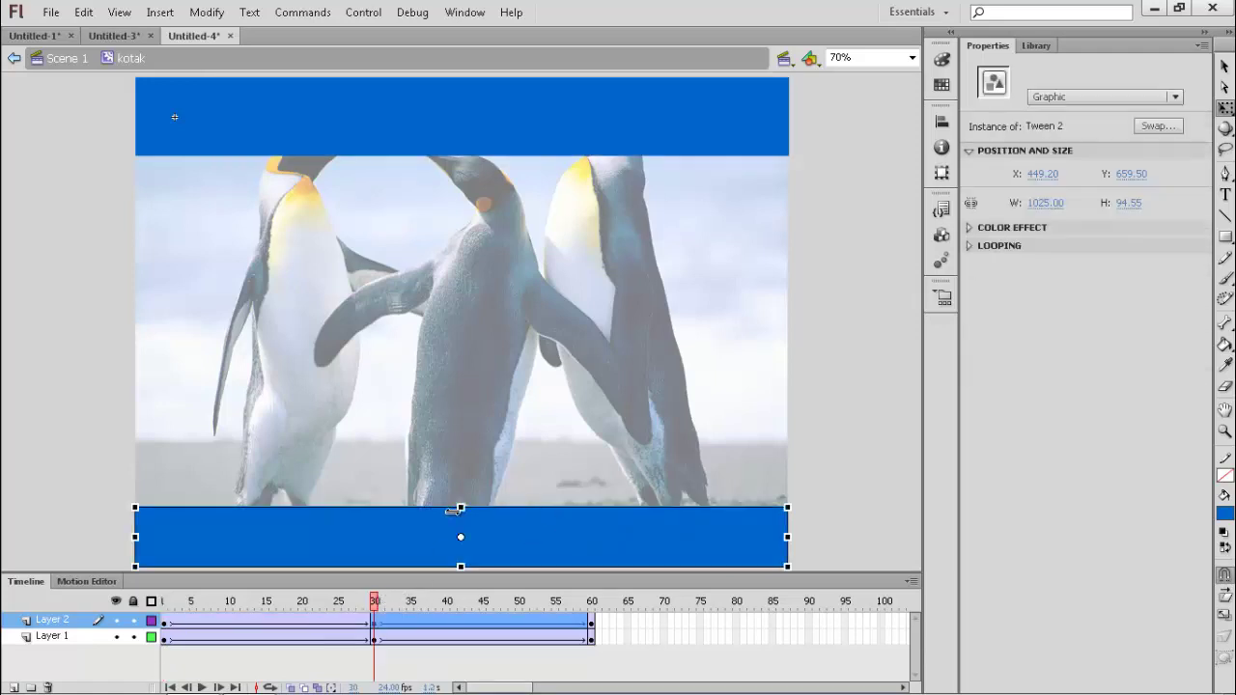
drag(461, 505, 461, 494)
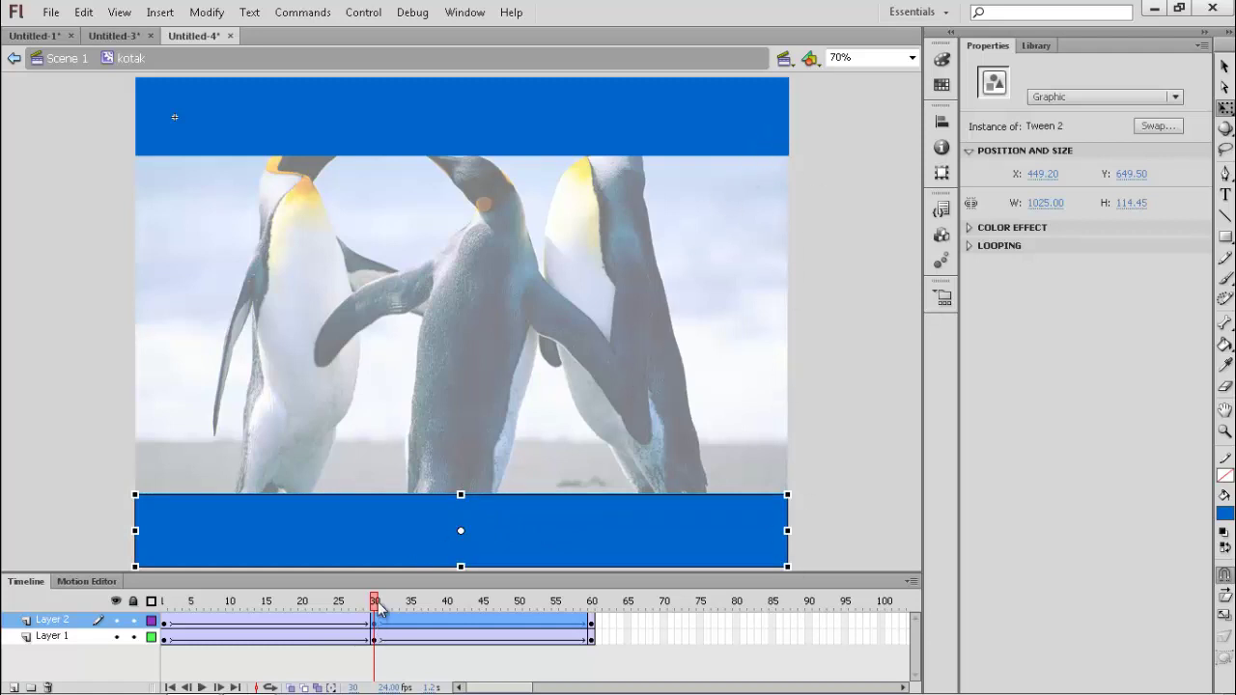
drag(375, 607, 595, 692)
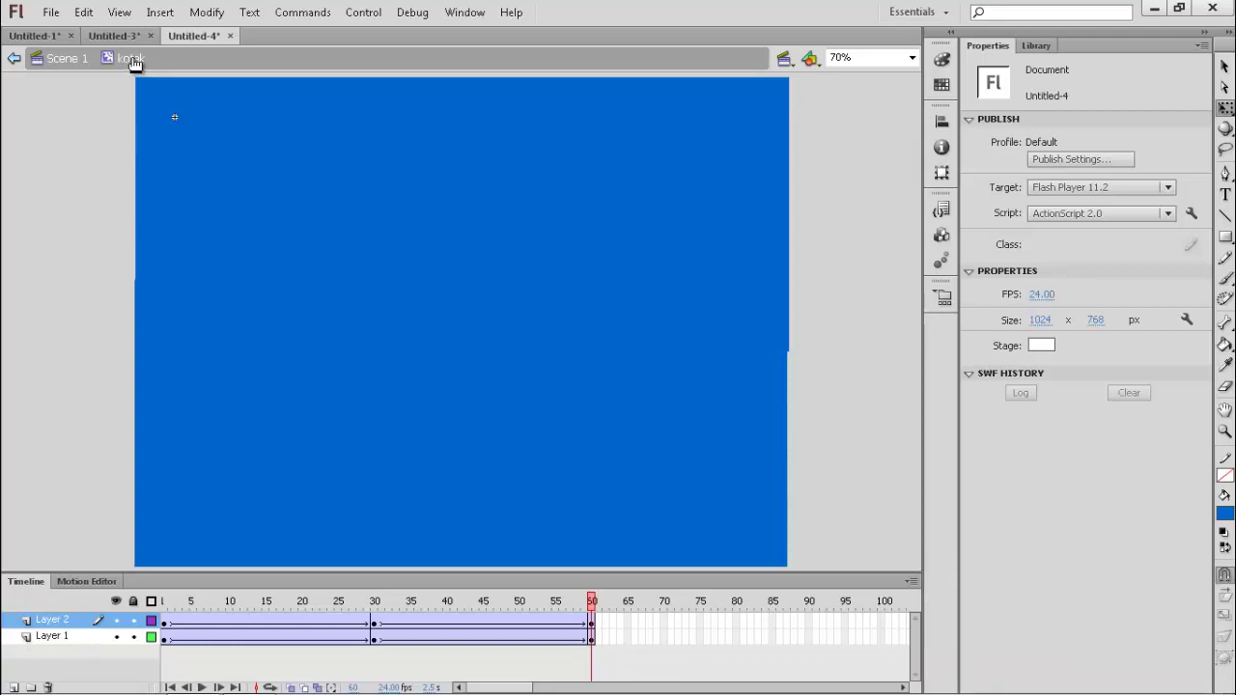
Turn Layer 2 of Scene 1 into a mask over the penguins layer and test the movie
click(62, 60)
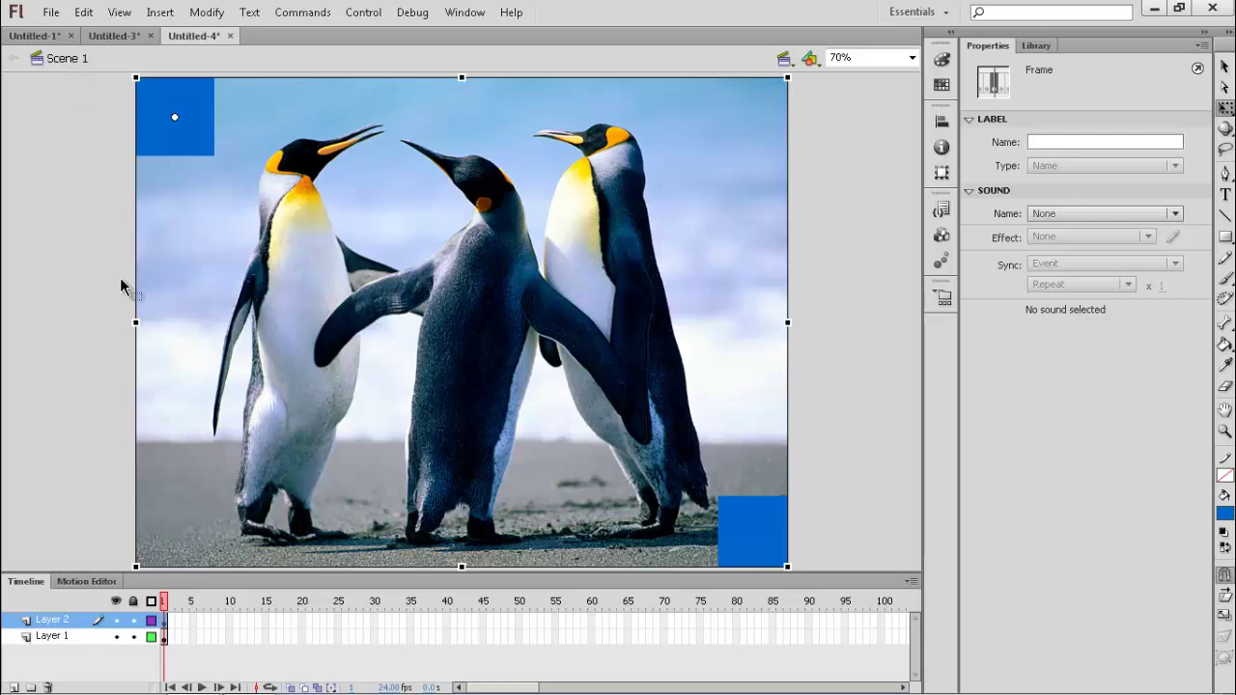
right_click(55, 626)
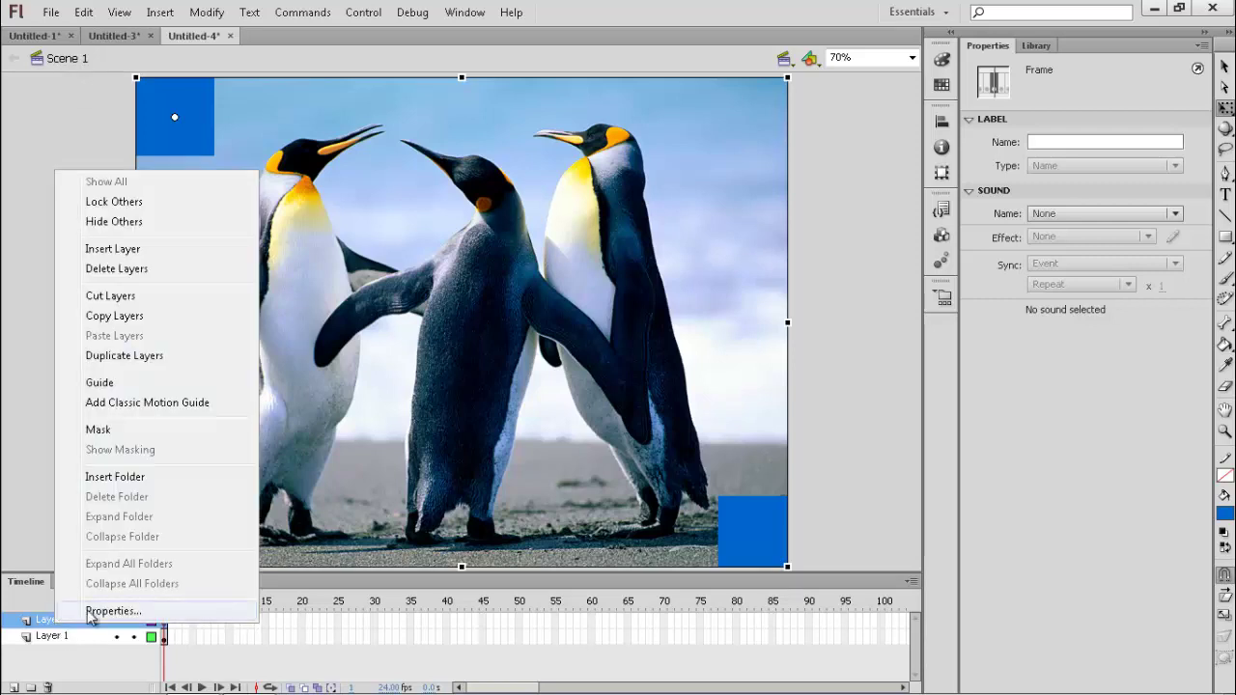
click(96, 430)
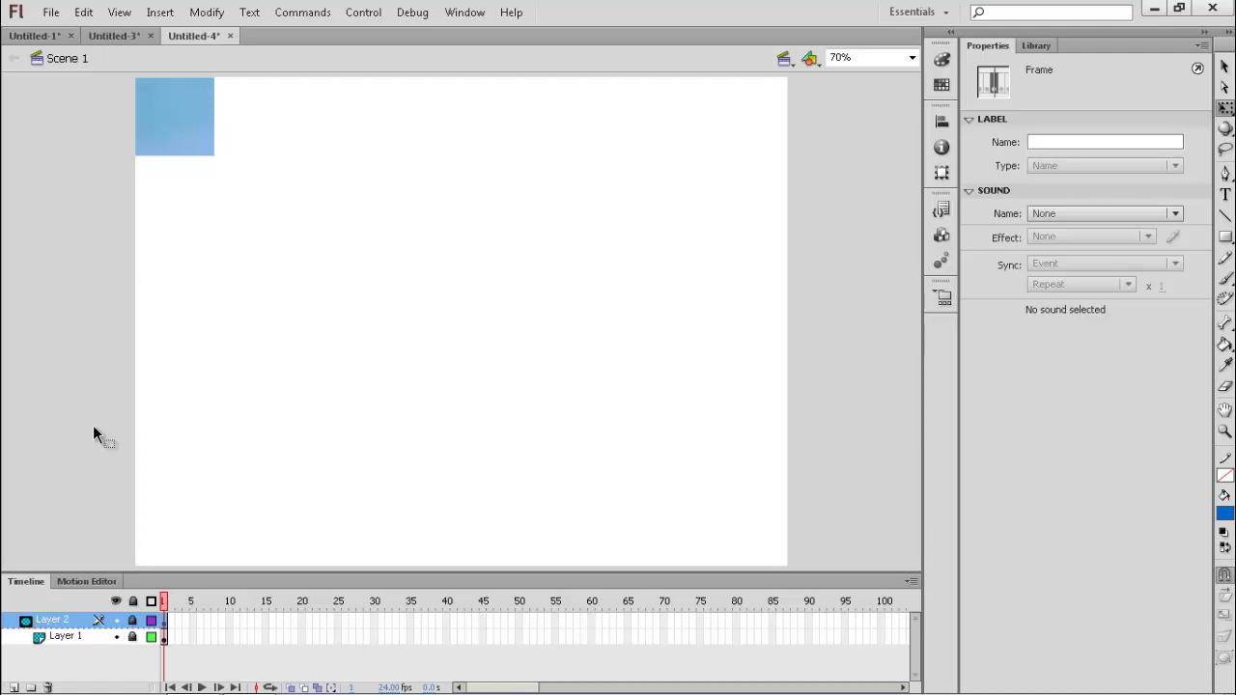
key(ctrl+Return)
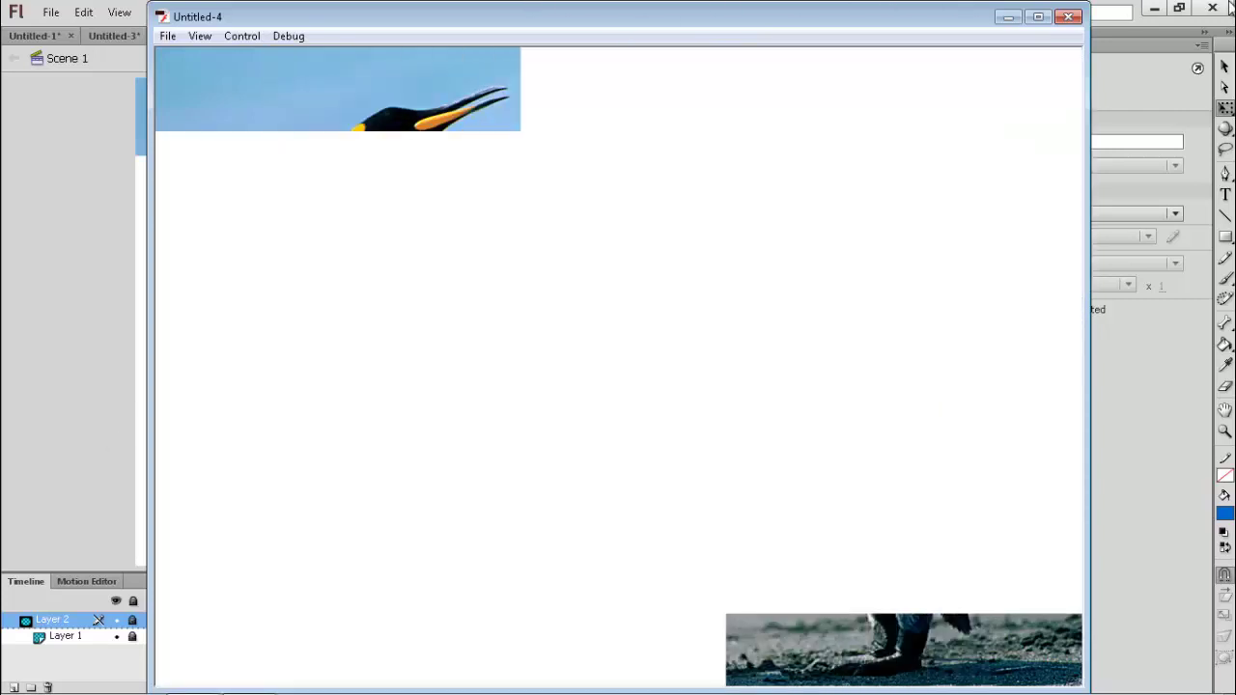
click(1070, 20)
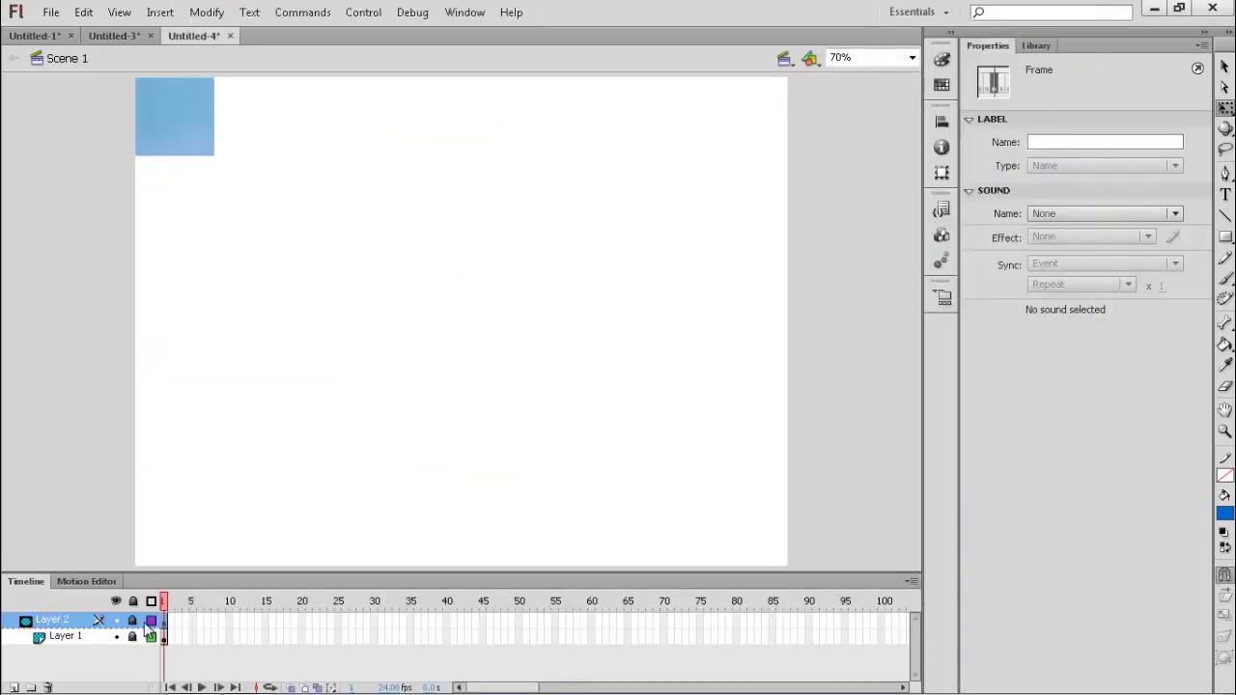
Turn off the mask on Layer 2 and reapply it after unlocking all layers
right_click(66, 623)
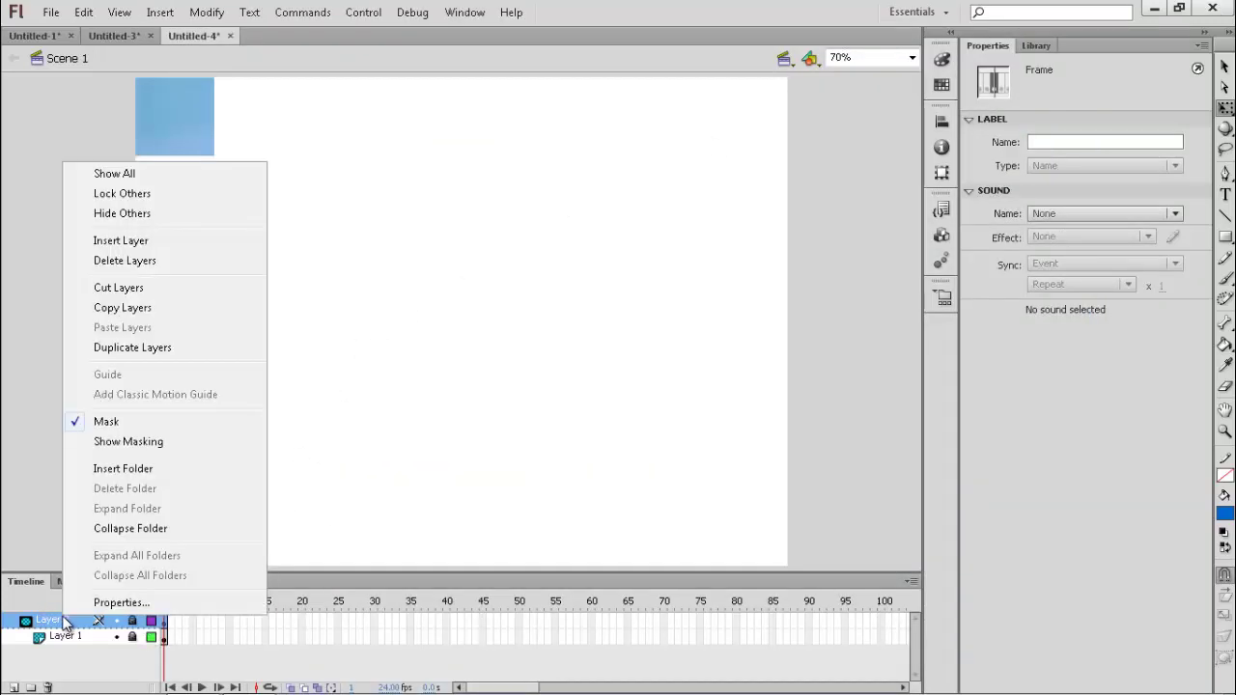
click(82, 422)
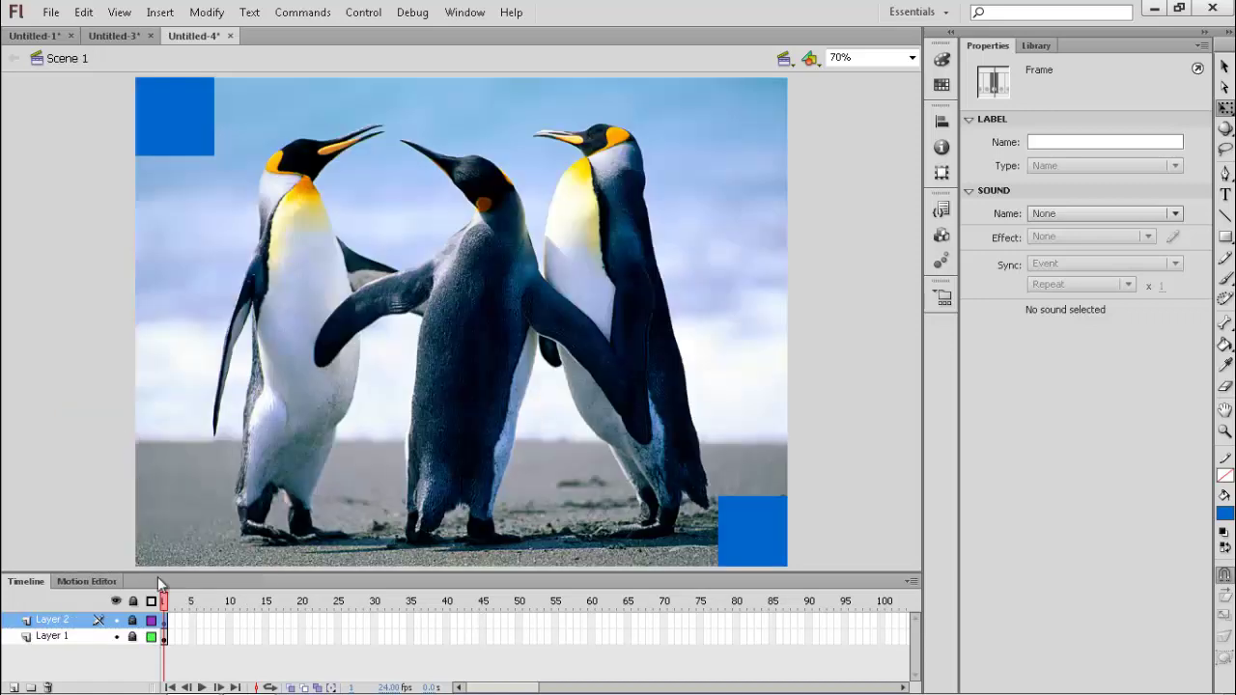
click(133, 601)
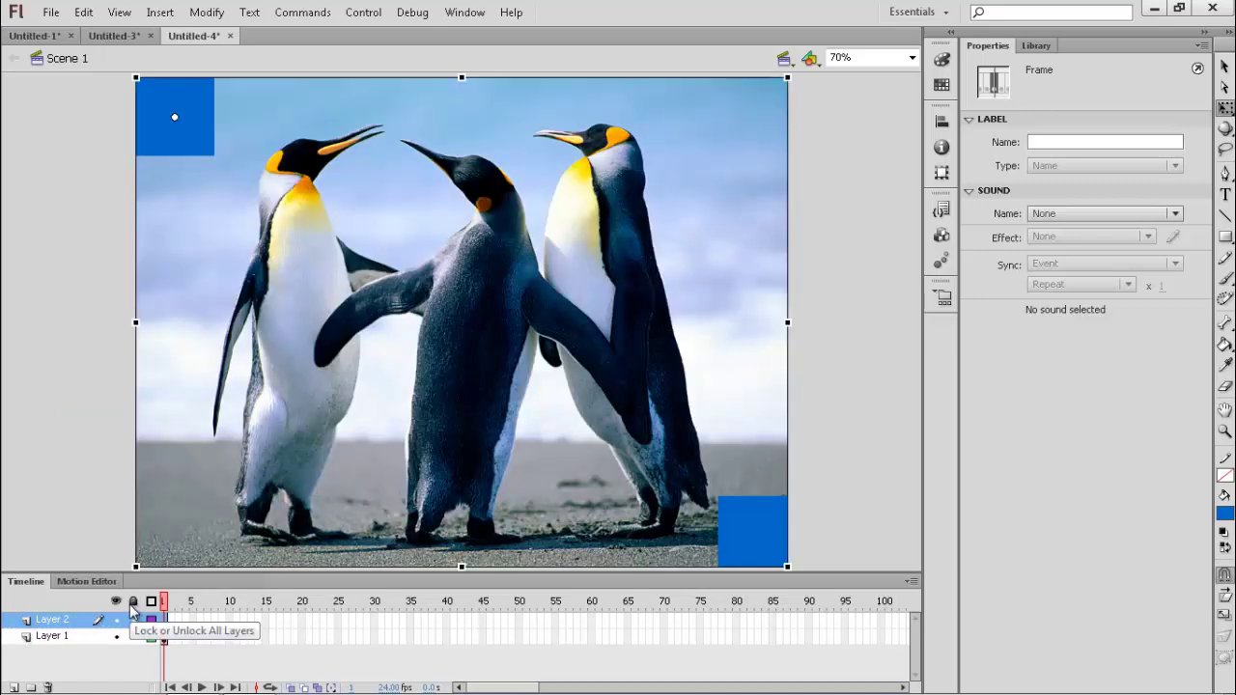
right_click(70, 622)
click(132, 425)
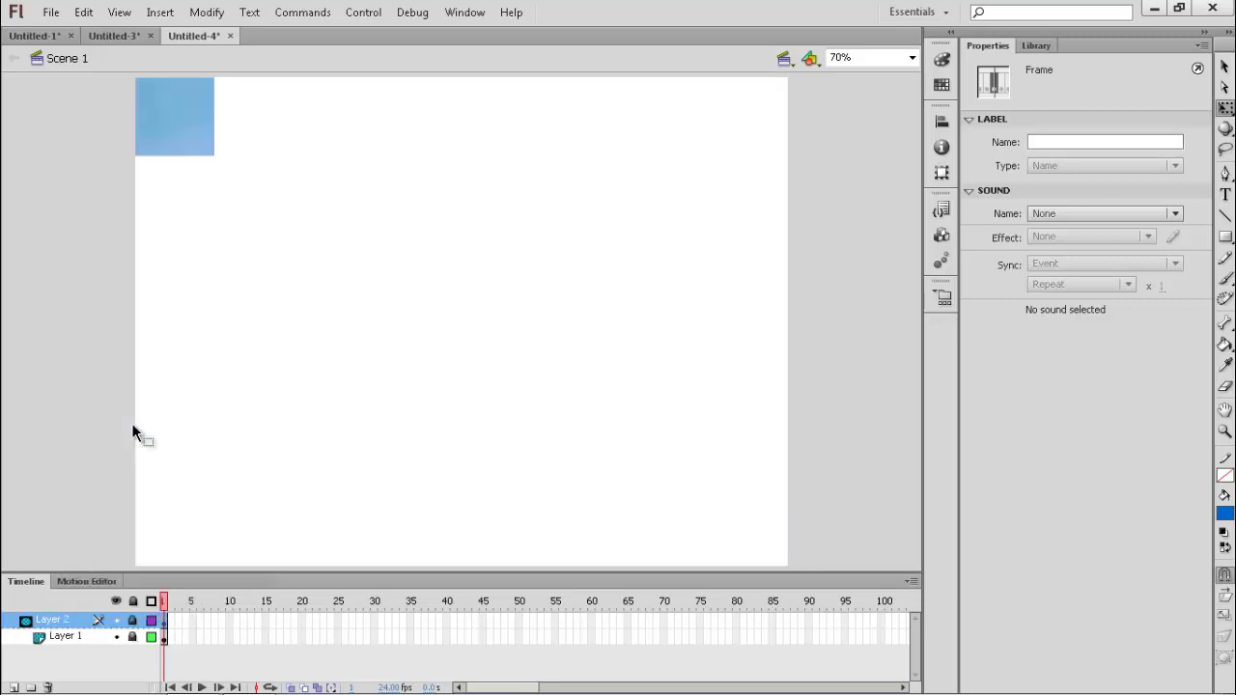
Unlock the mask and penguins layers and open the kotak movie clip for editing in place
click(133, 601)
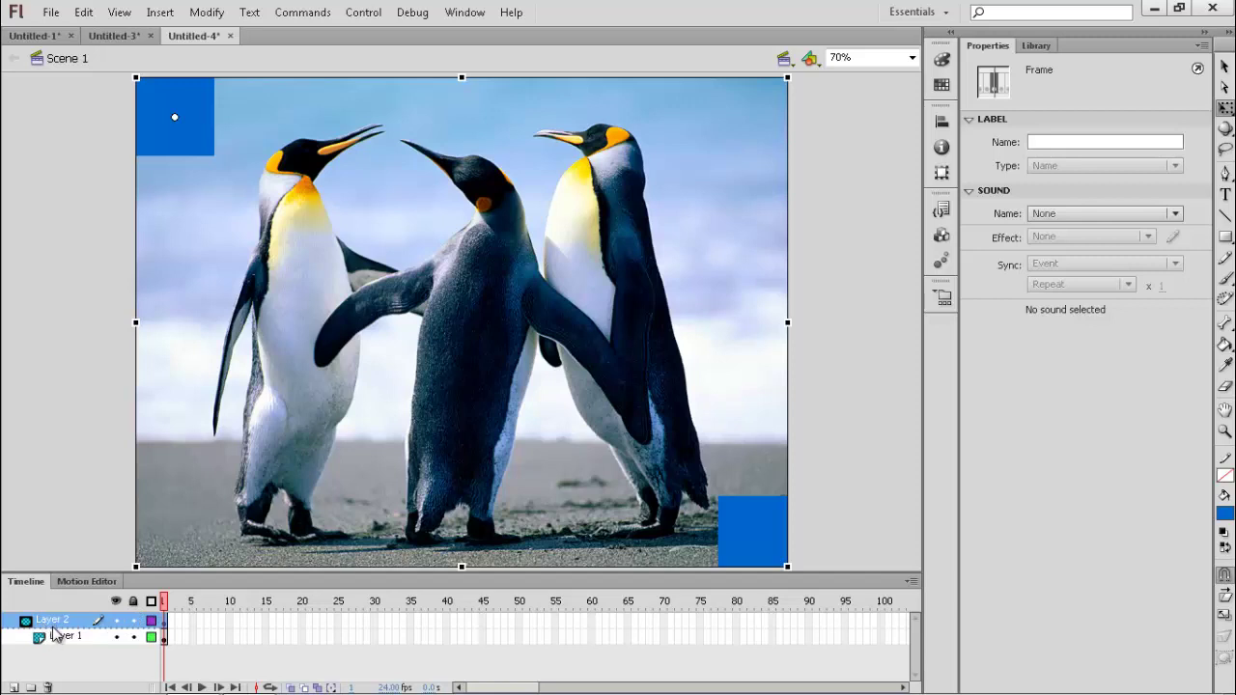
double_click(189, 137)
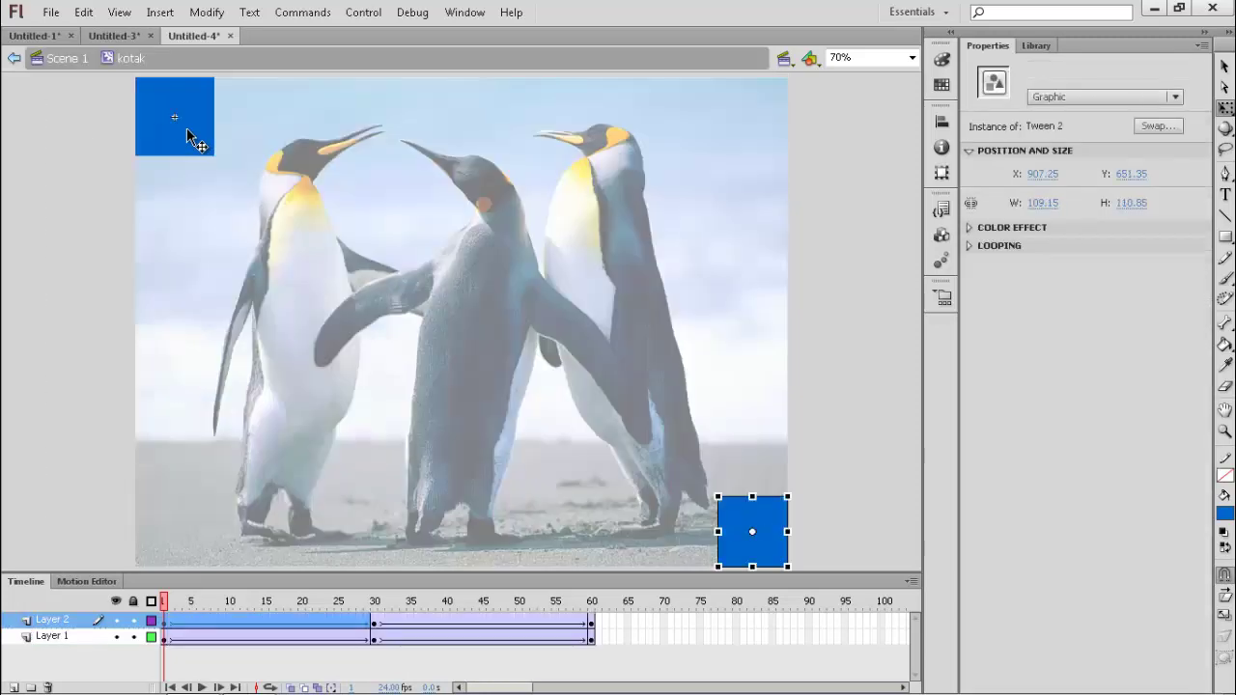
click(589, 624)
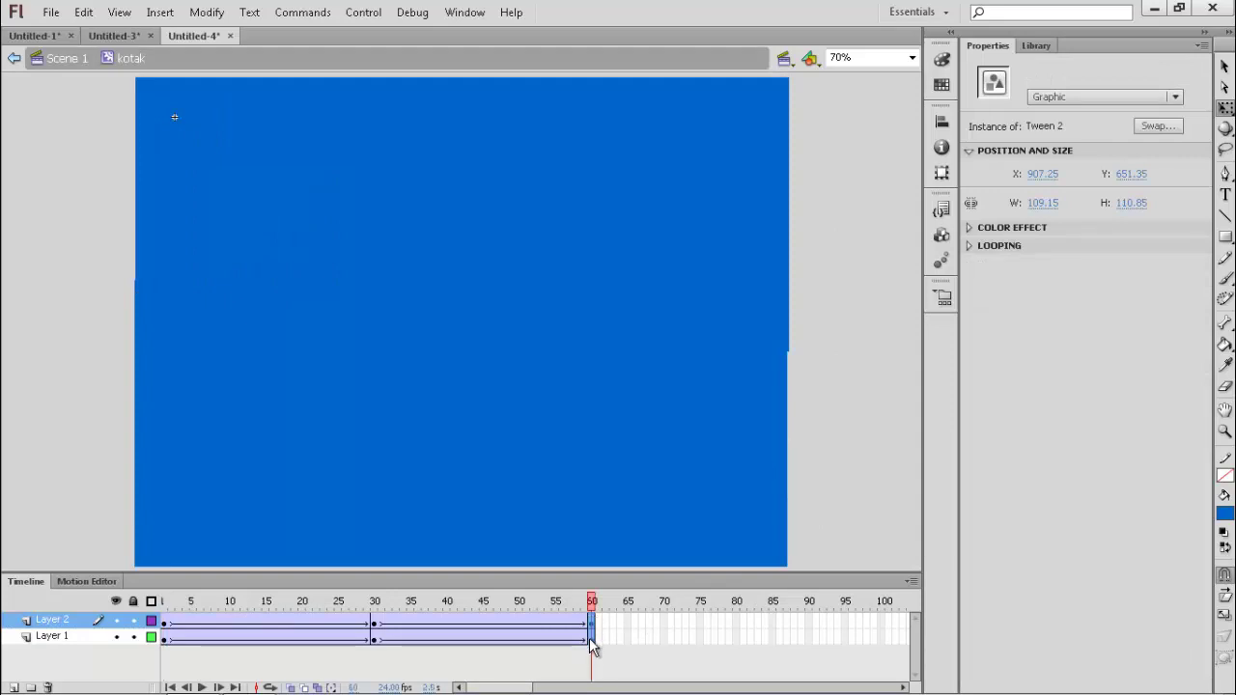
click(590, 638)
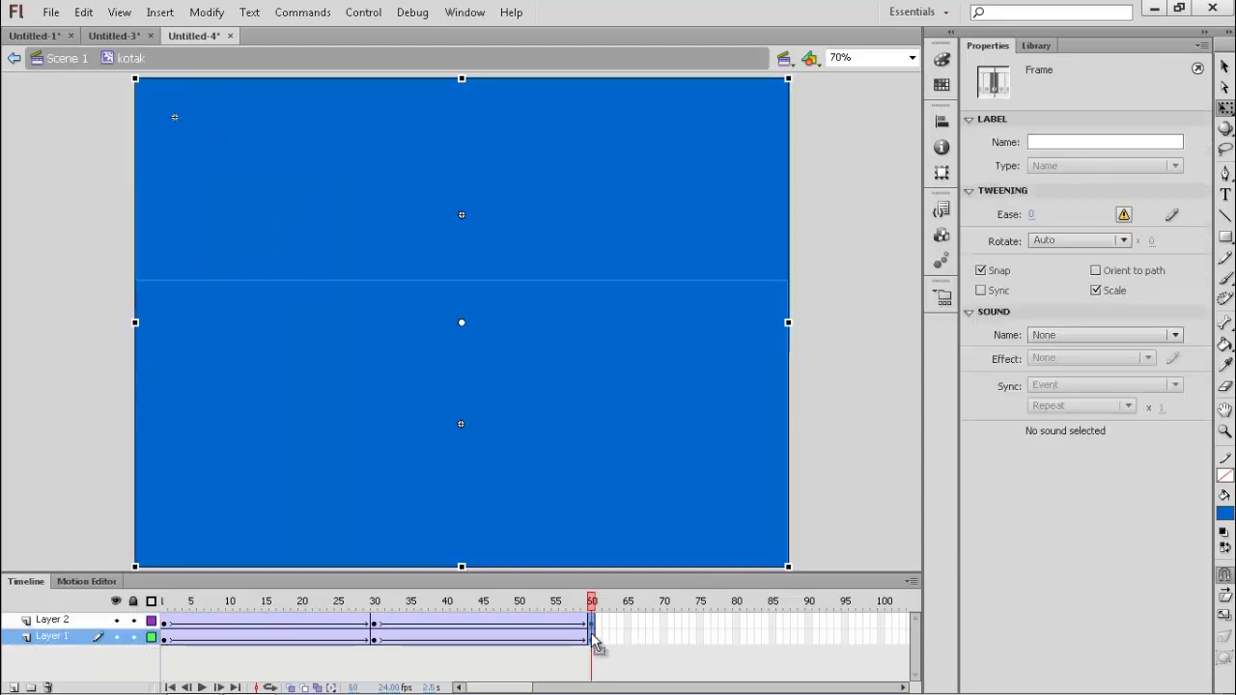
right_click(596, 644)
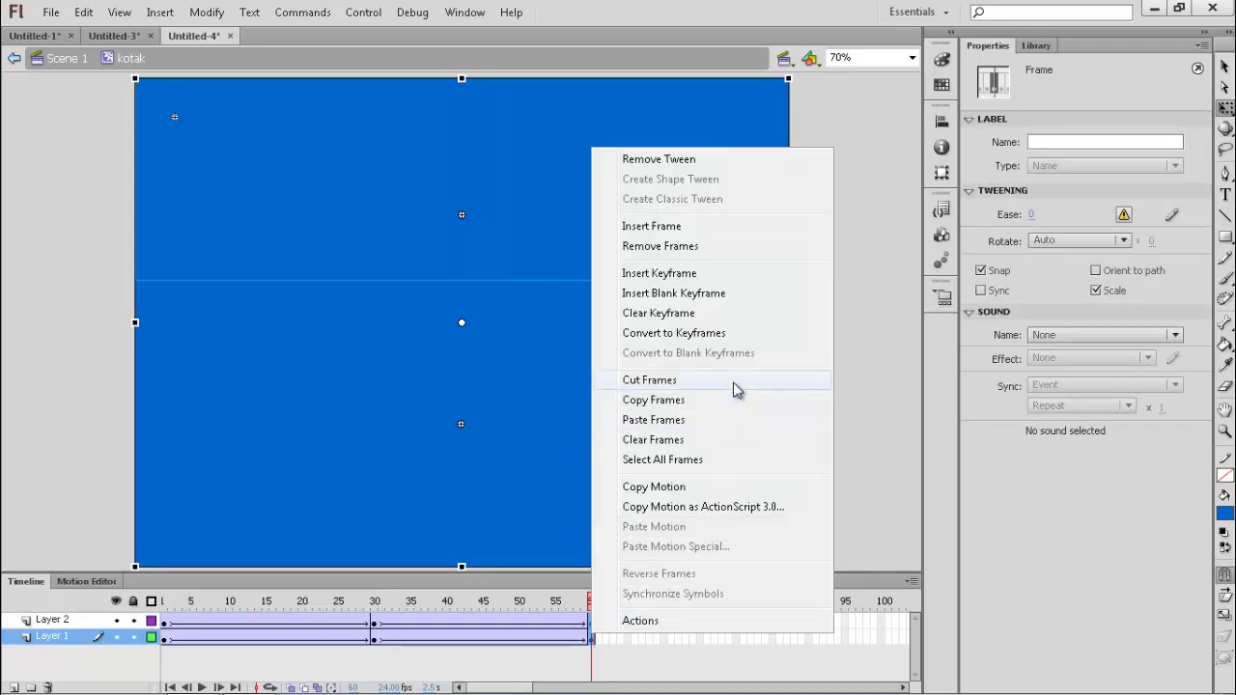
click(697, 399)
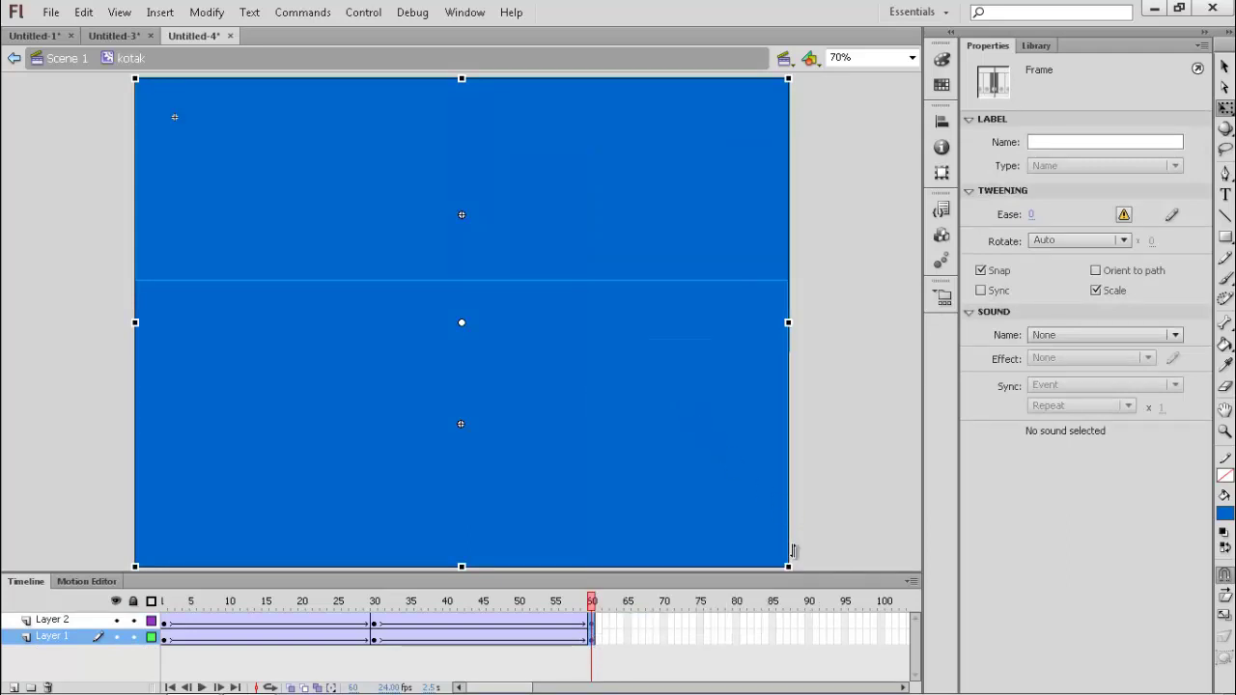
right_click(808, 619)
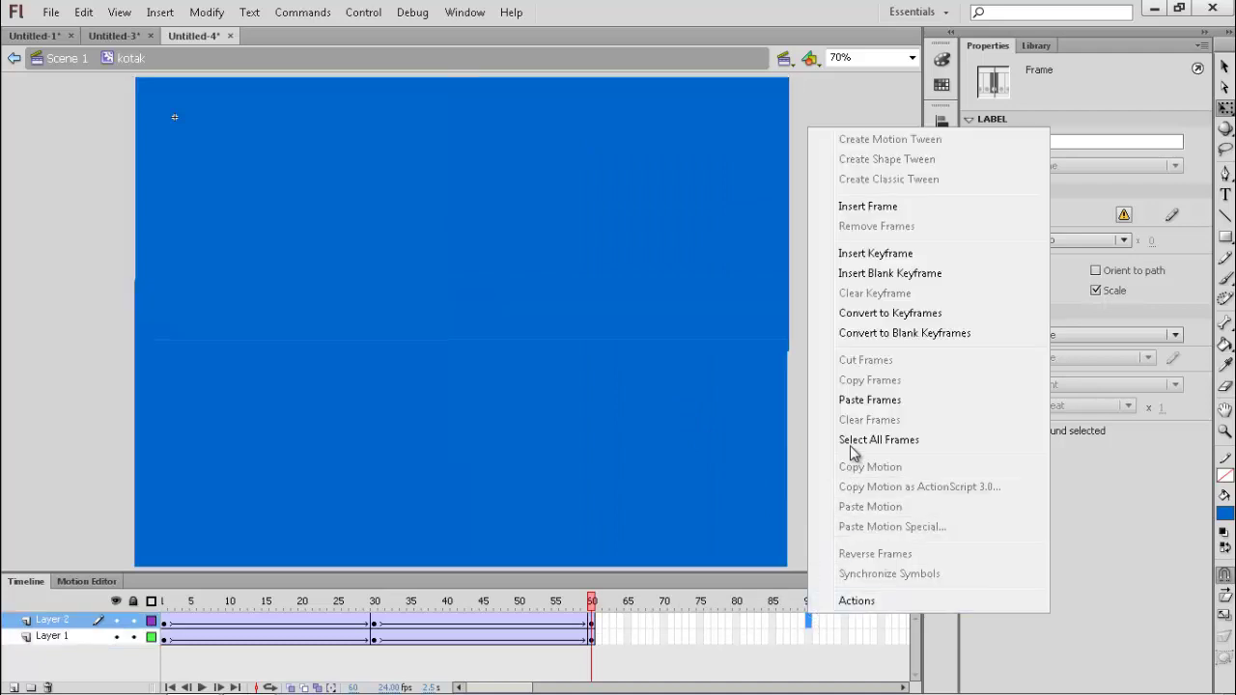
click(870, 400)
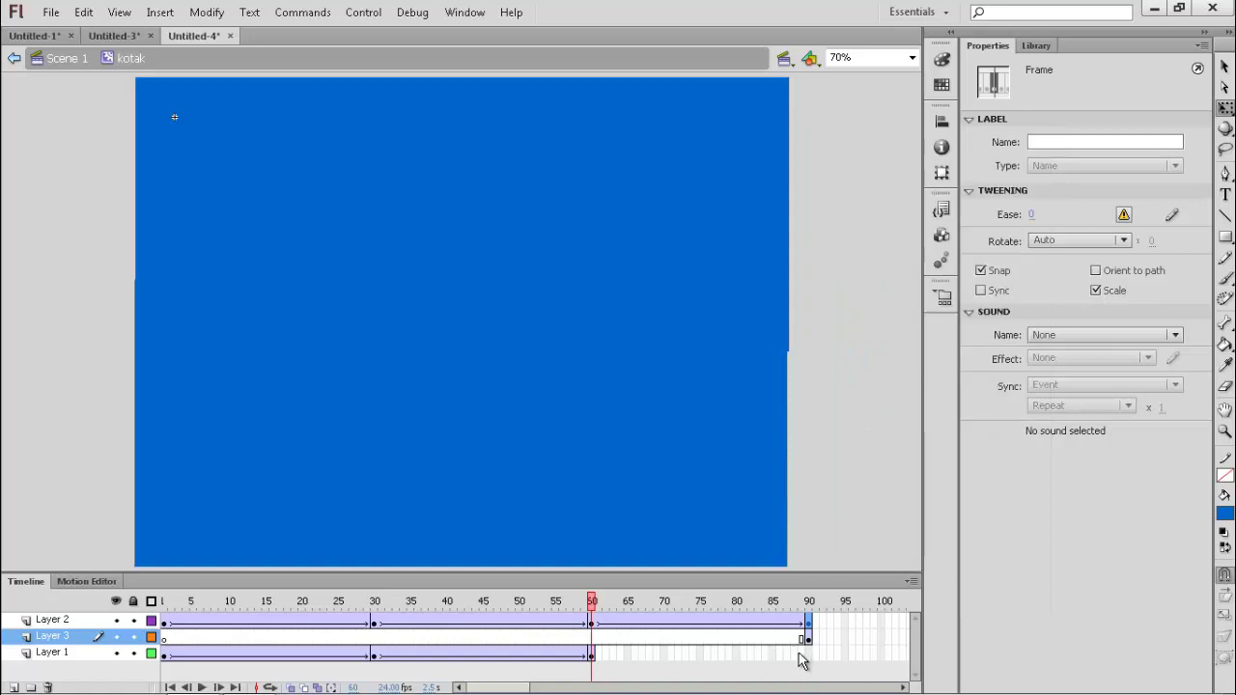
key(ctrl+z)
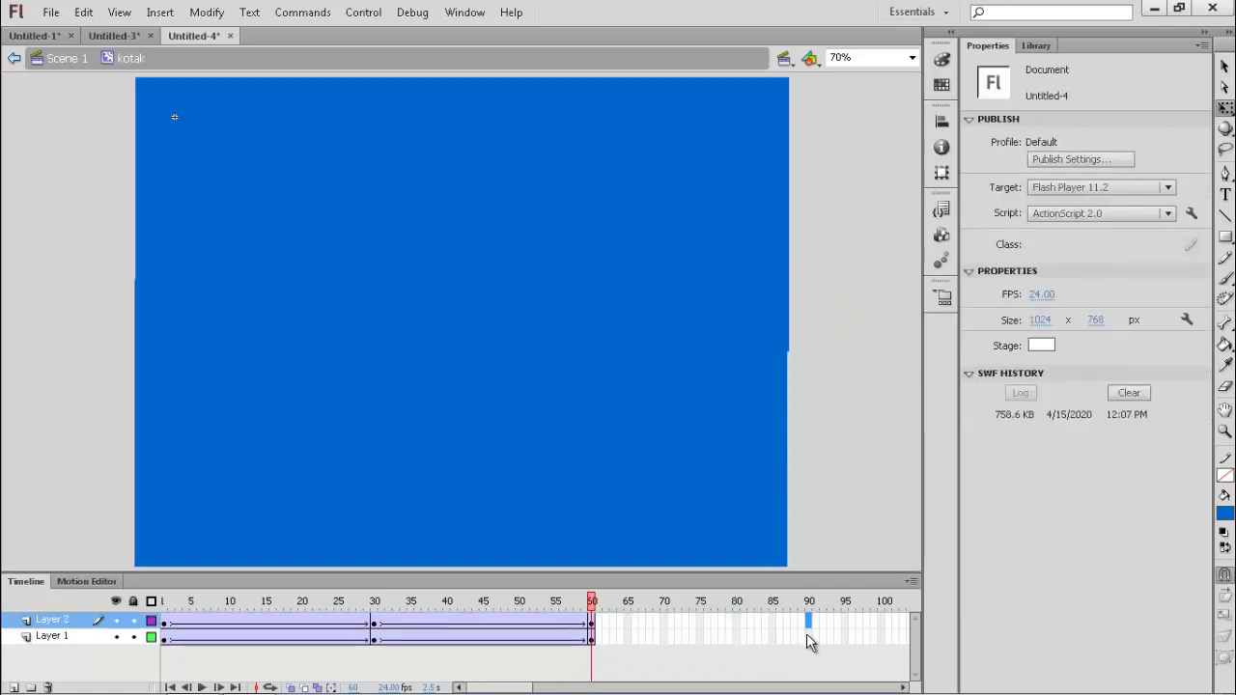
click(809, 637)
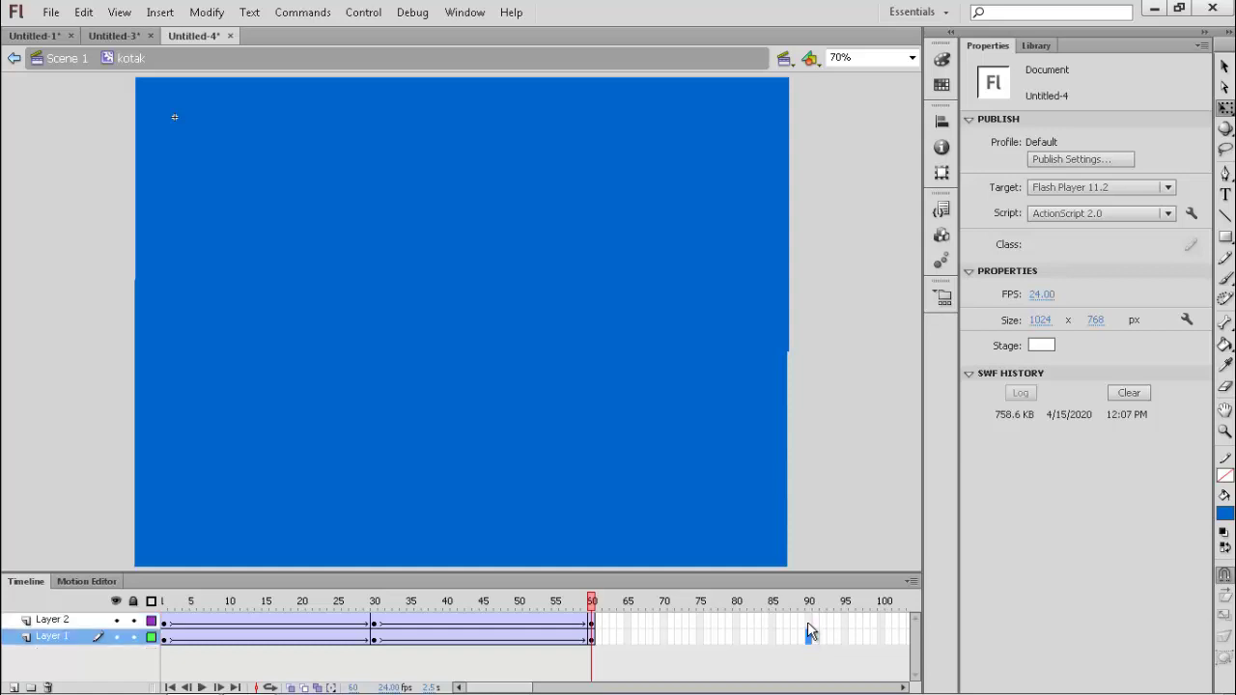
right_click(809, 637)
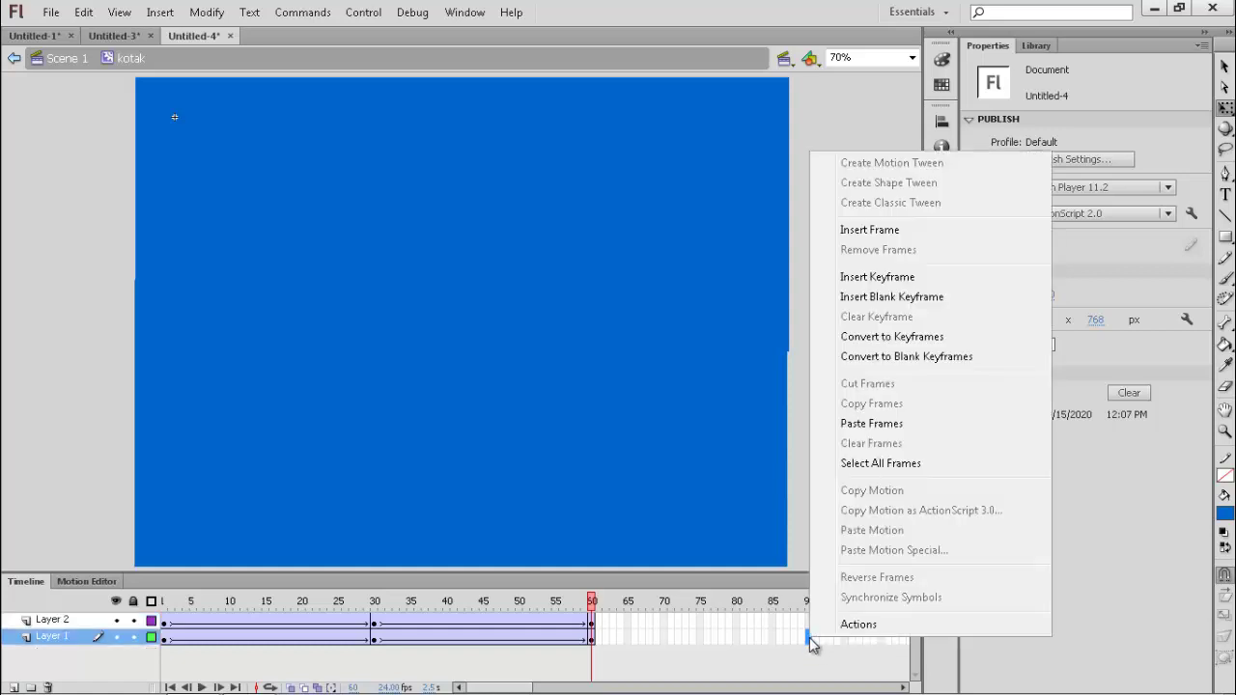
click(866, 425)
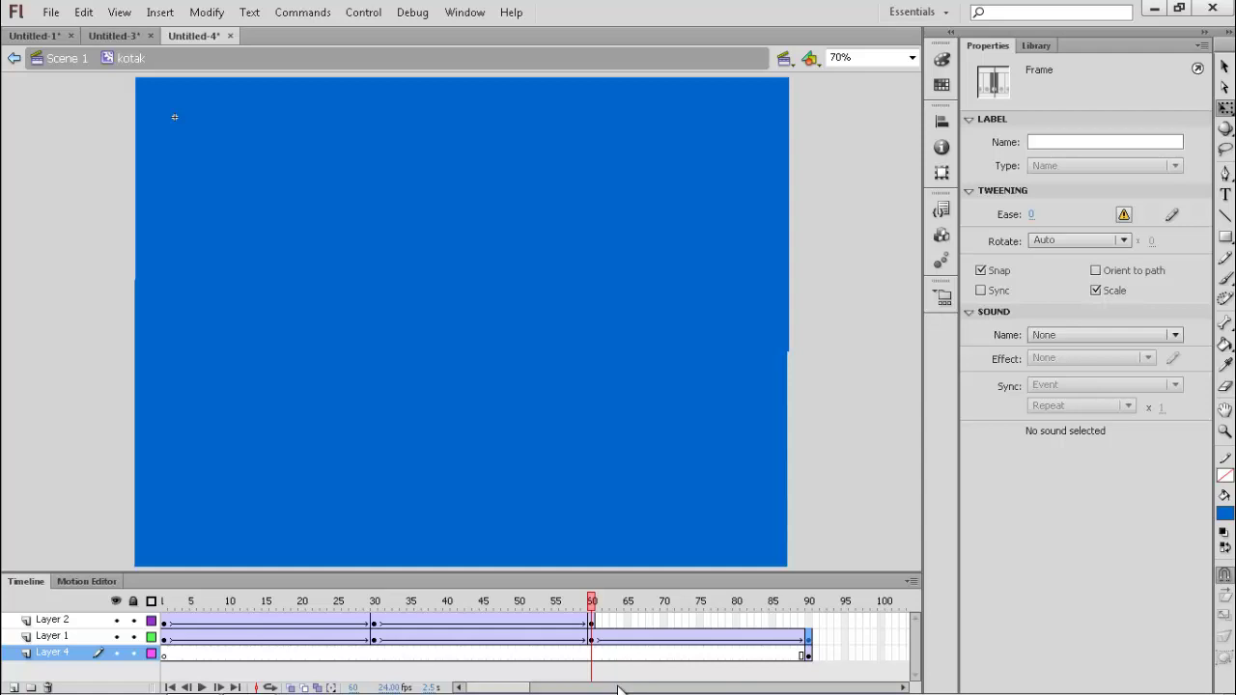
key(ctrl+z)
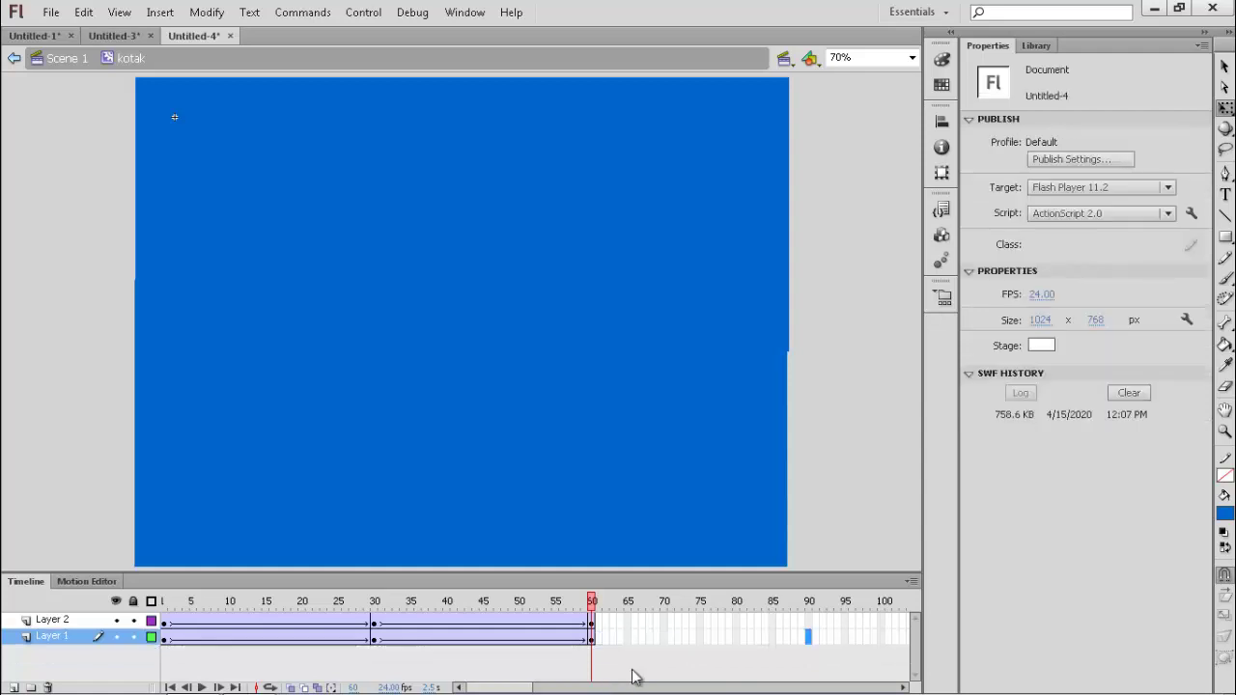
Copy Layer 2's keyframe at frame 60 and paste it at frame 90 of the same layer
click(592, 622)
right_click(592, 623)
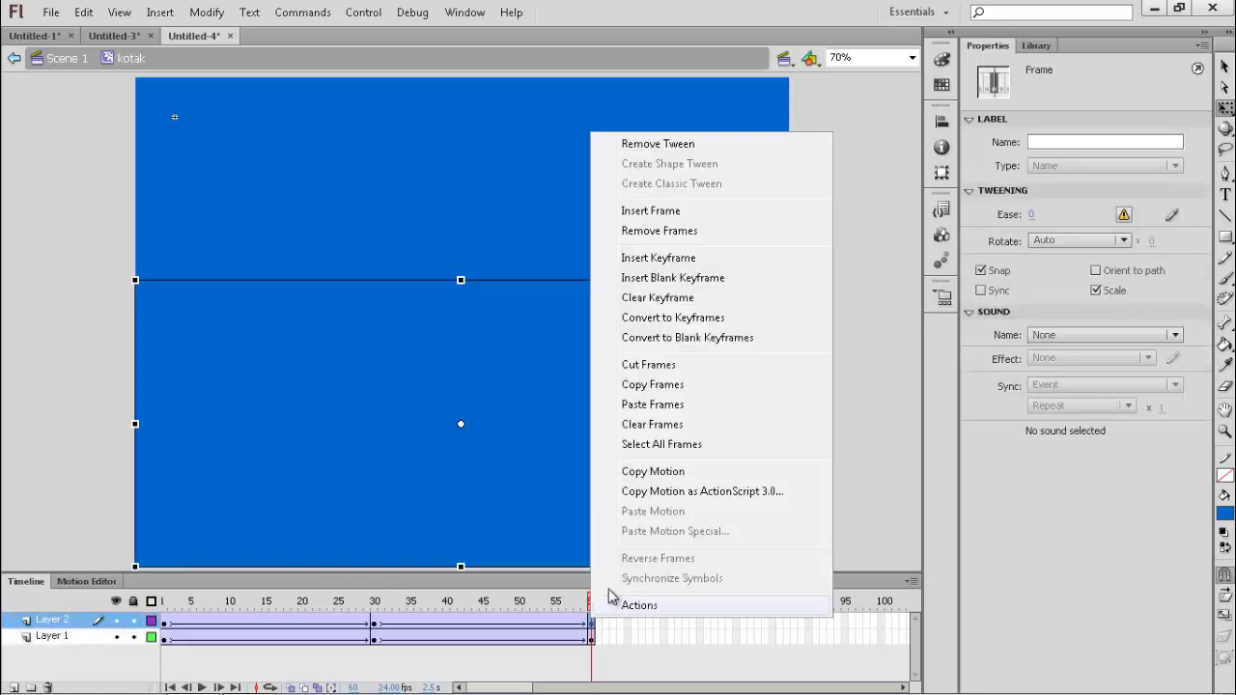
click(646, 390)
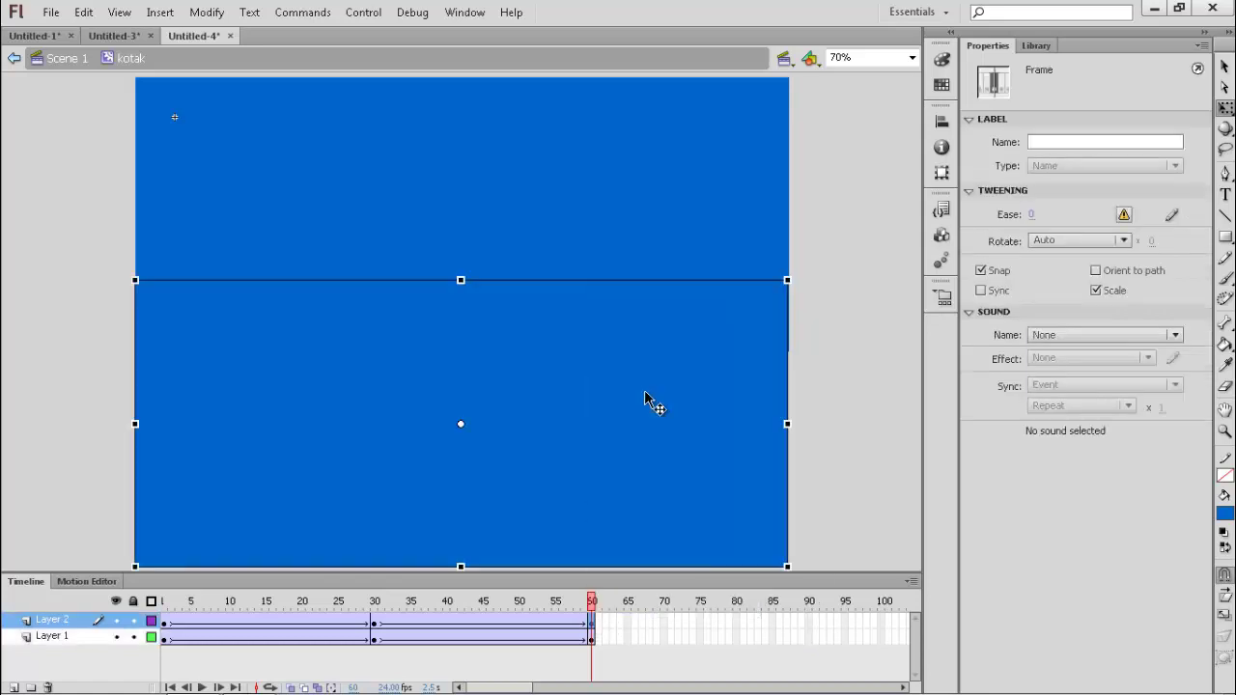
right_click(811, 629)
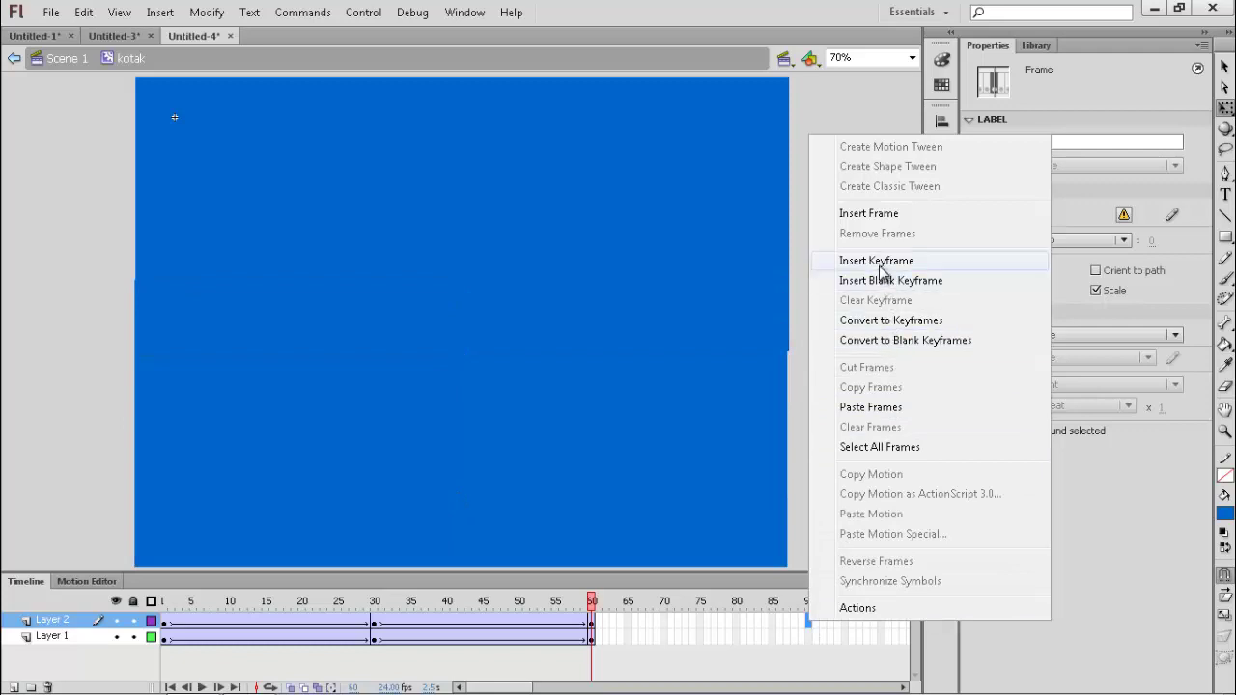
click(866, 407)
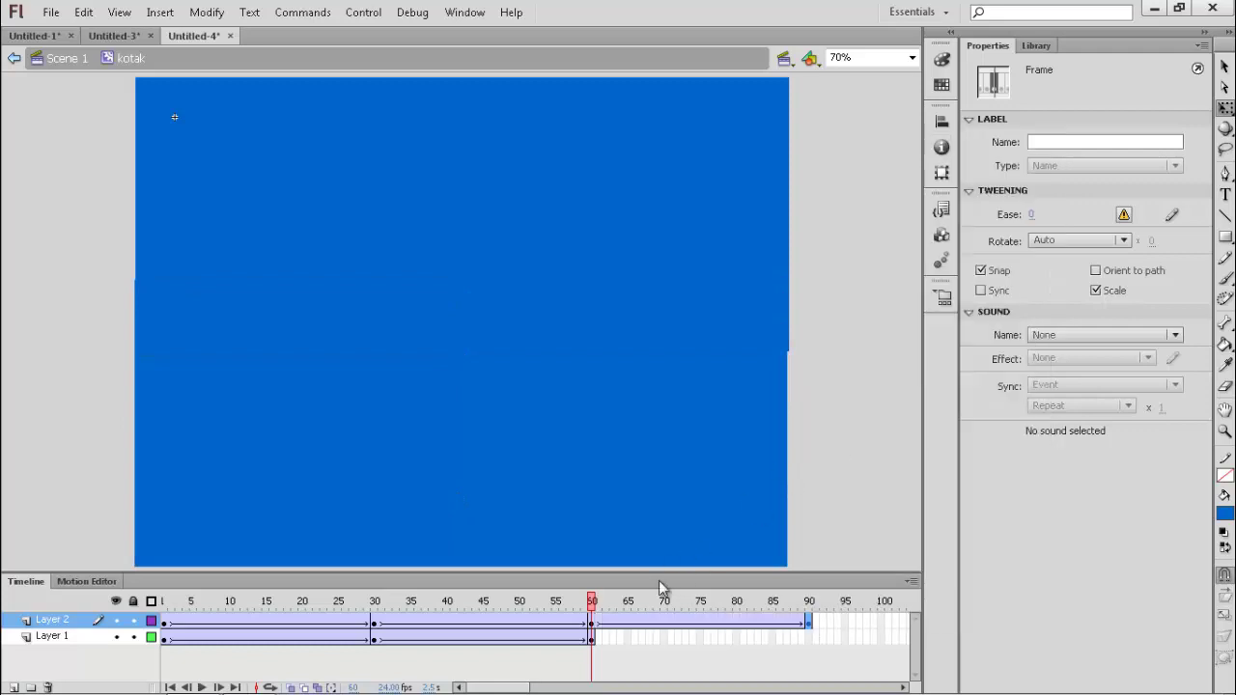
Copy Layer 1's keyframe at frame 60 to frame 90 of the same layer and test the movie
right_click(591, 639)
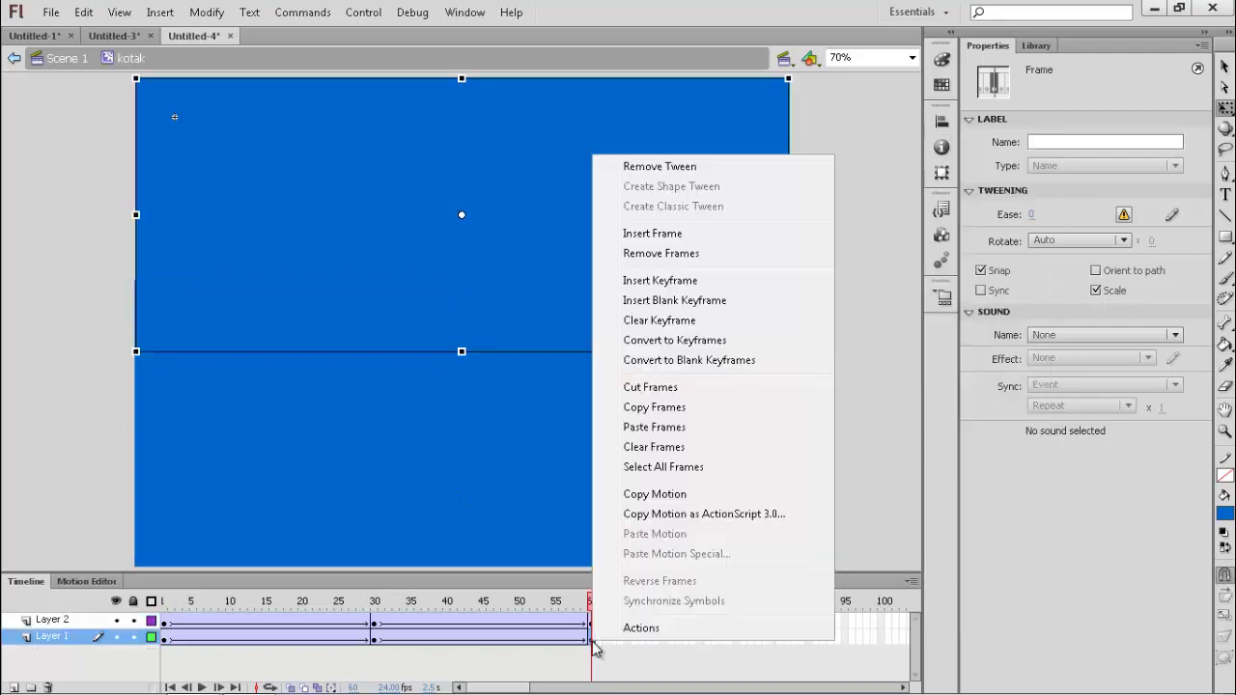
click(670, 408)
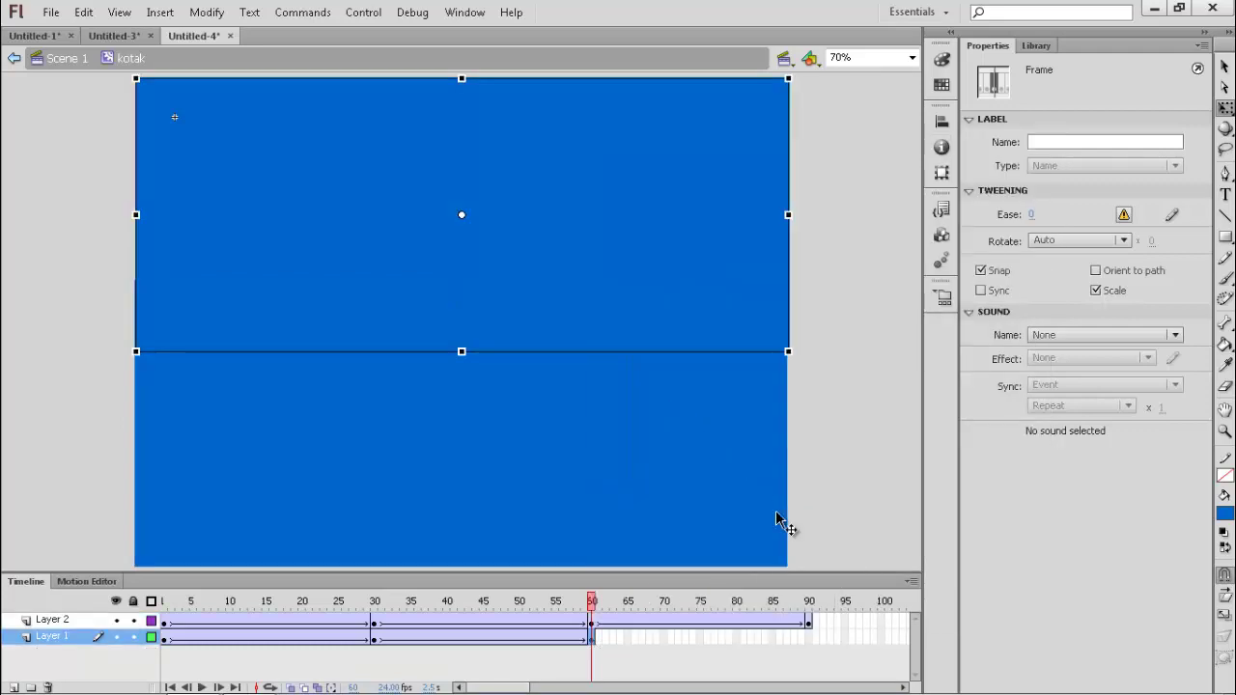
right_click(809, 645)
click(863, 423)
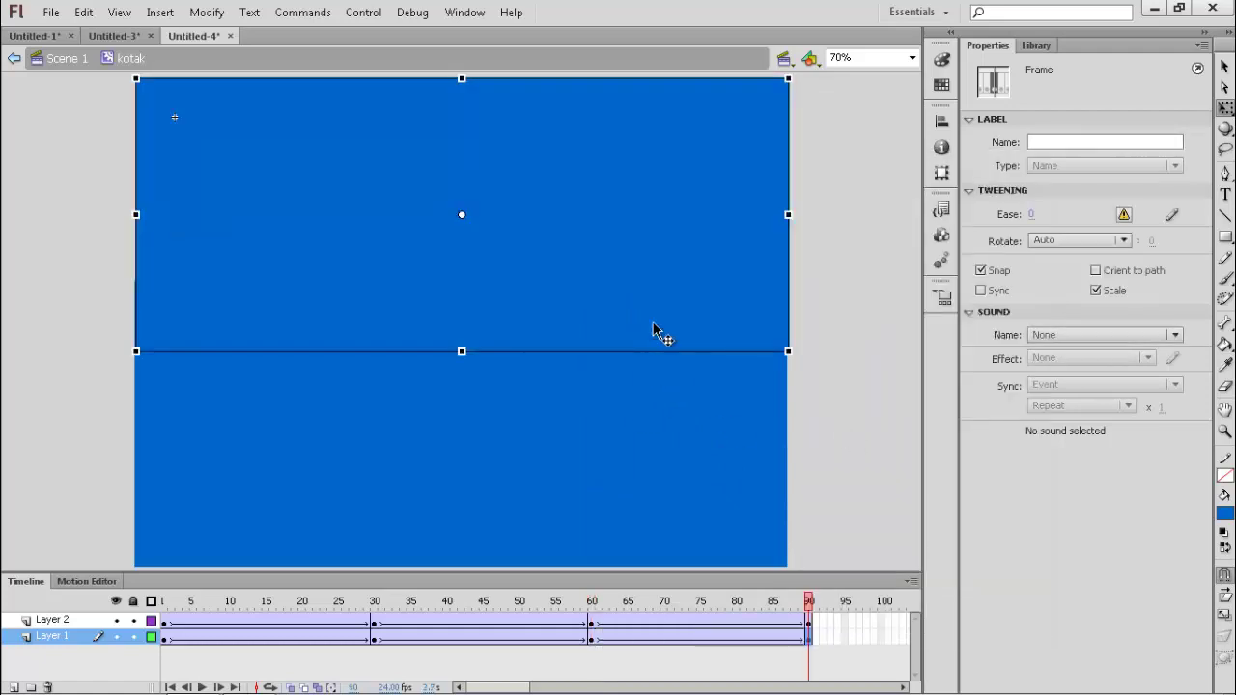
key(ctrl+Return)
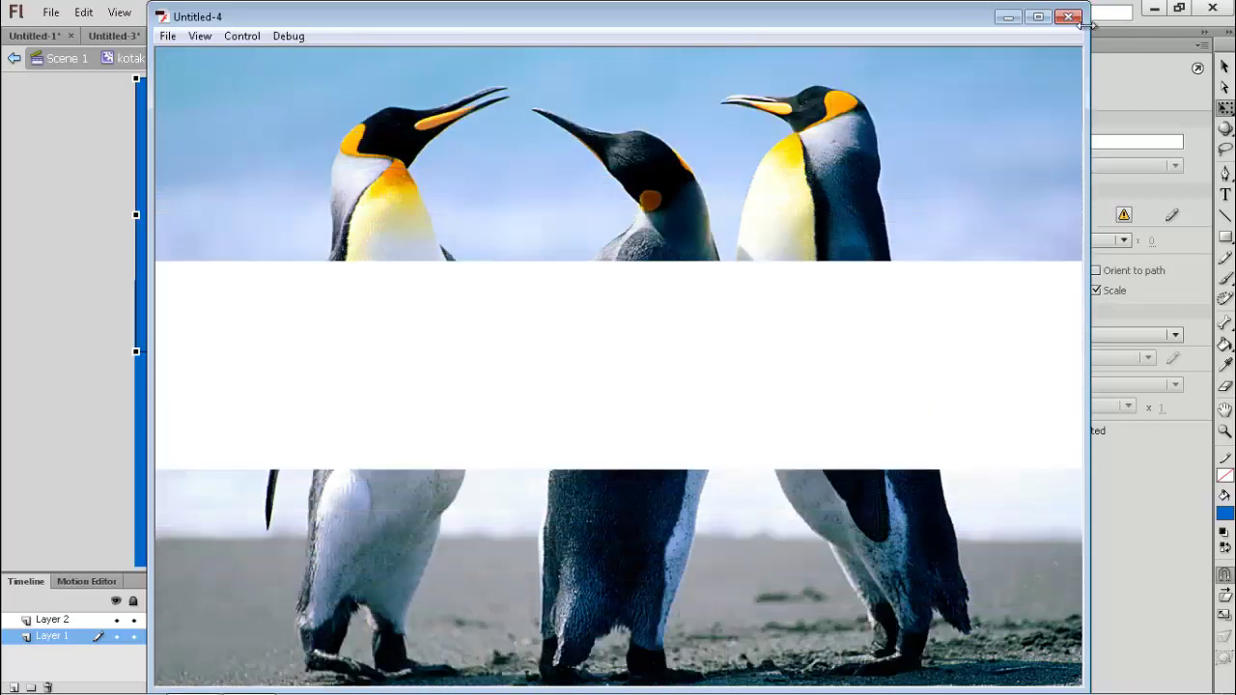
click(1068, 17)
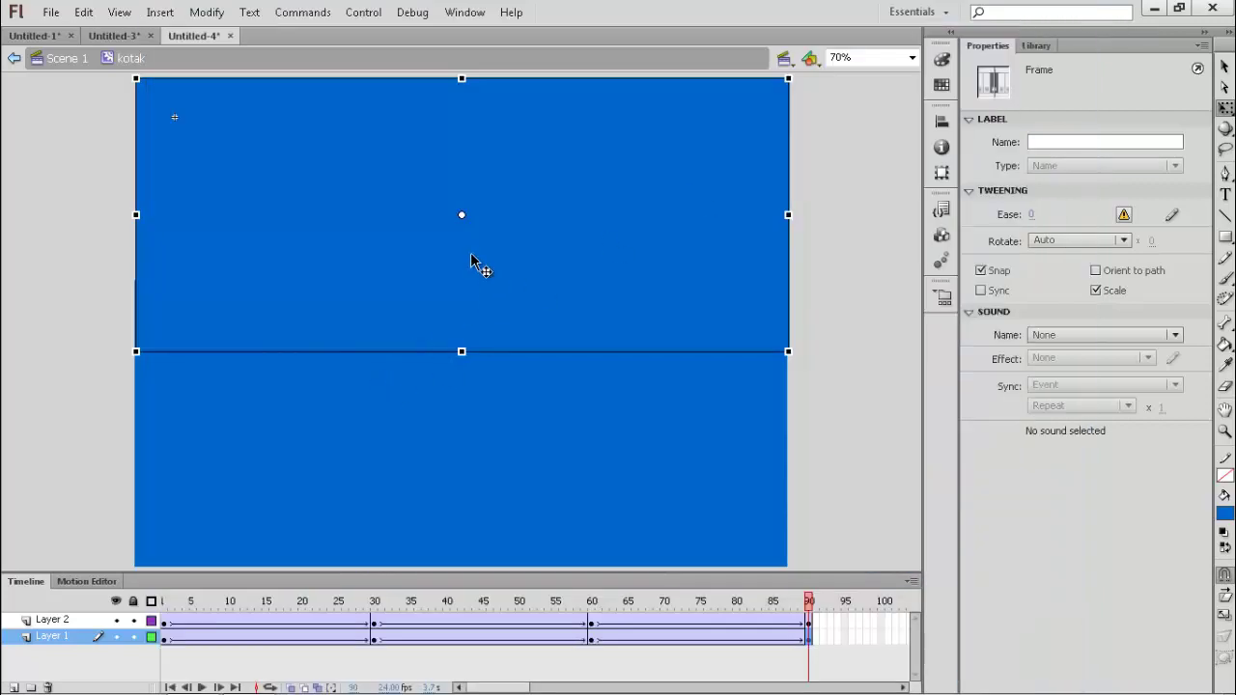
Return to Scene 1, reopen the kotak movie clip in place and examine the squares on Layer 1 and Layer 2
click(54, 64)
click(158, 624)
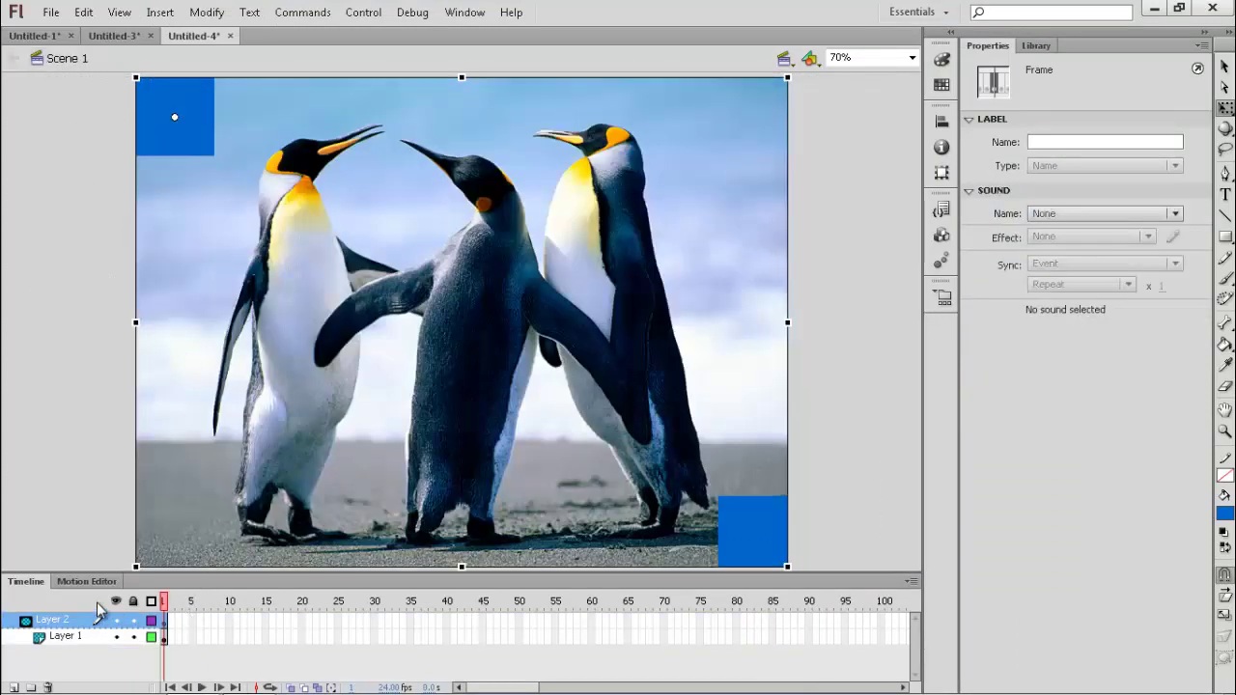
double_click(171, 123)
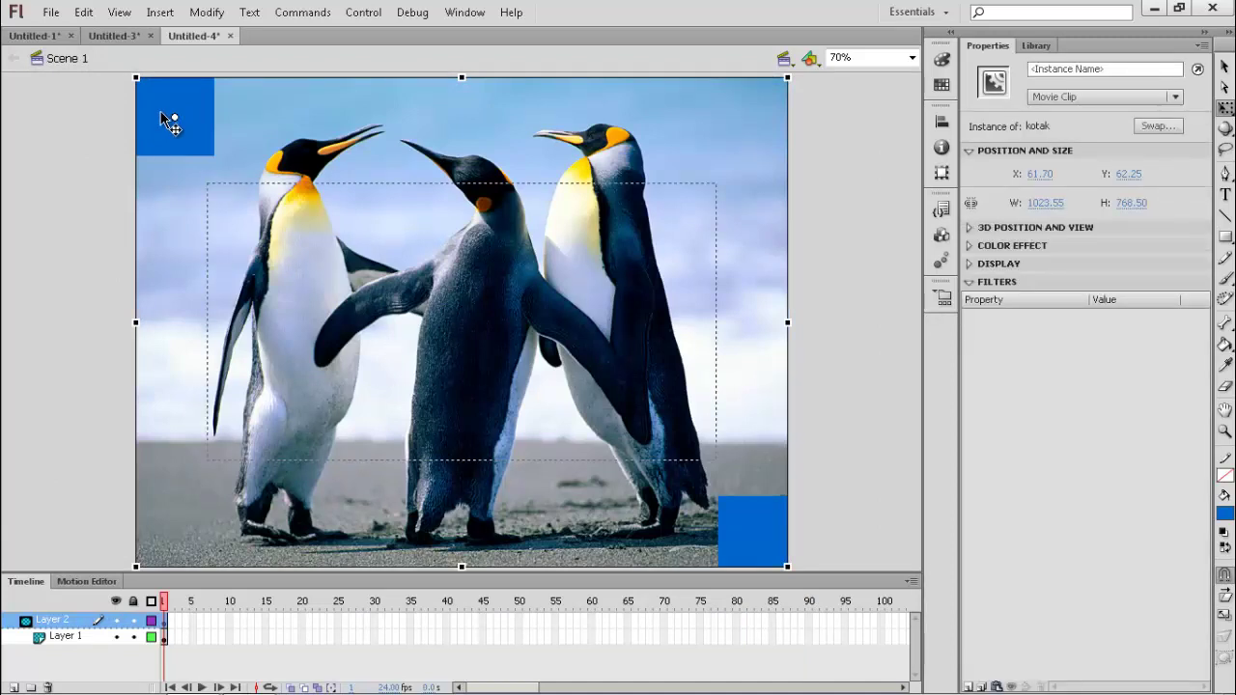
click(79, 640)
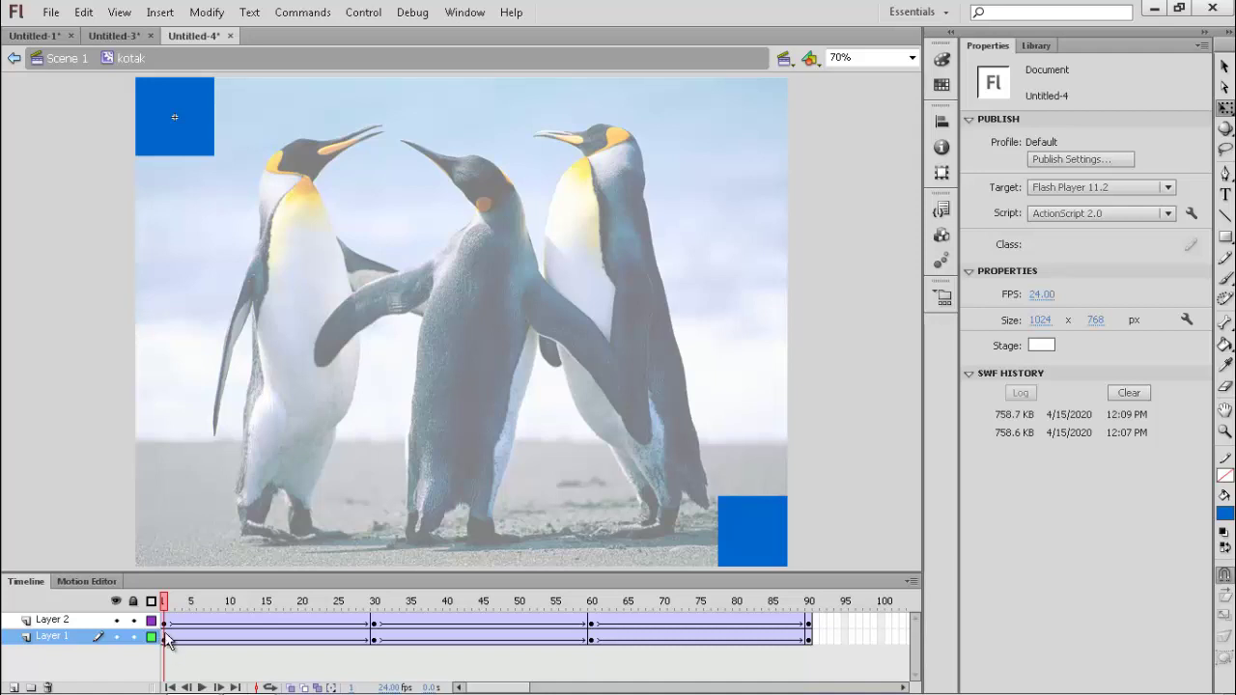
click(72, 620)
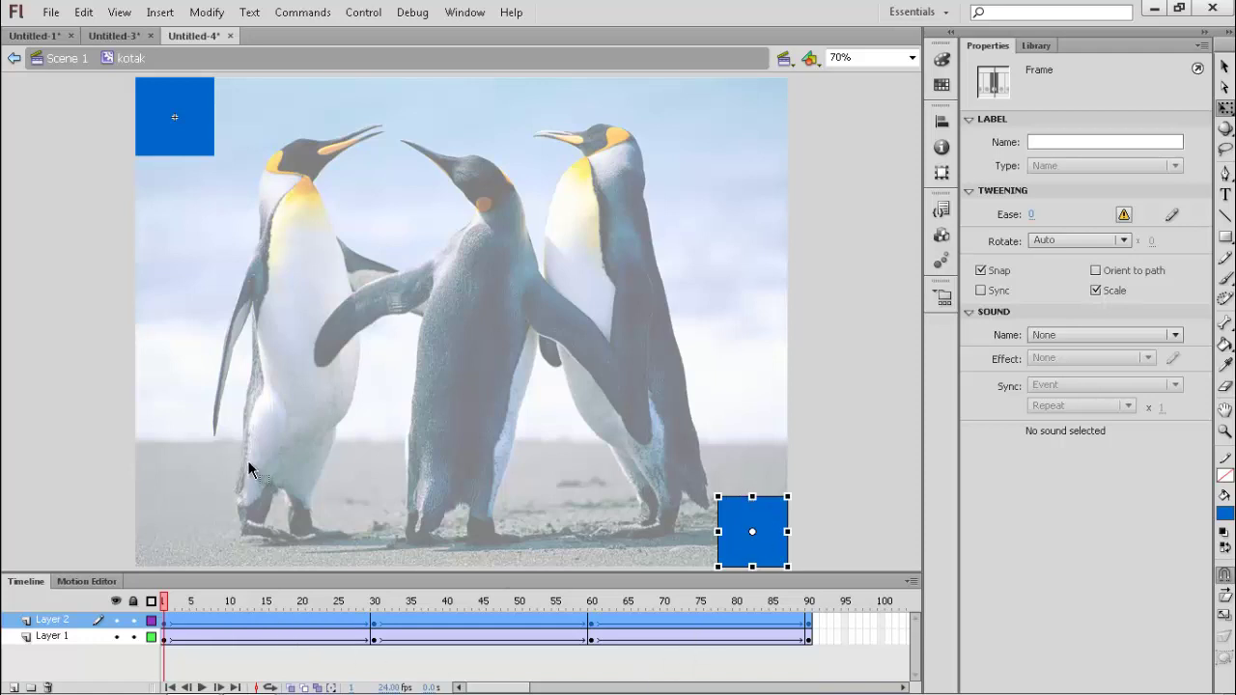
Lock the mask layer and the penguins layer in Scene 1 and test the movie
click(68, 59)
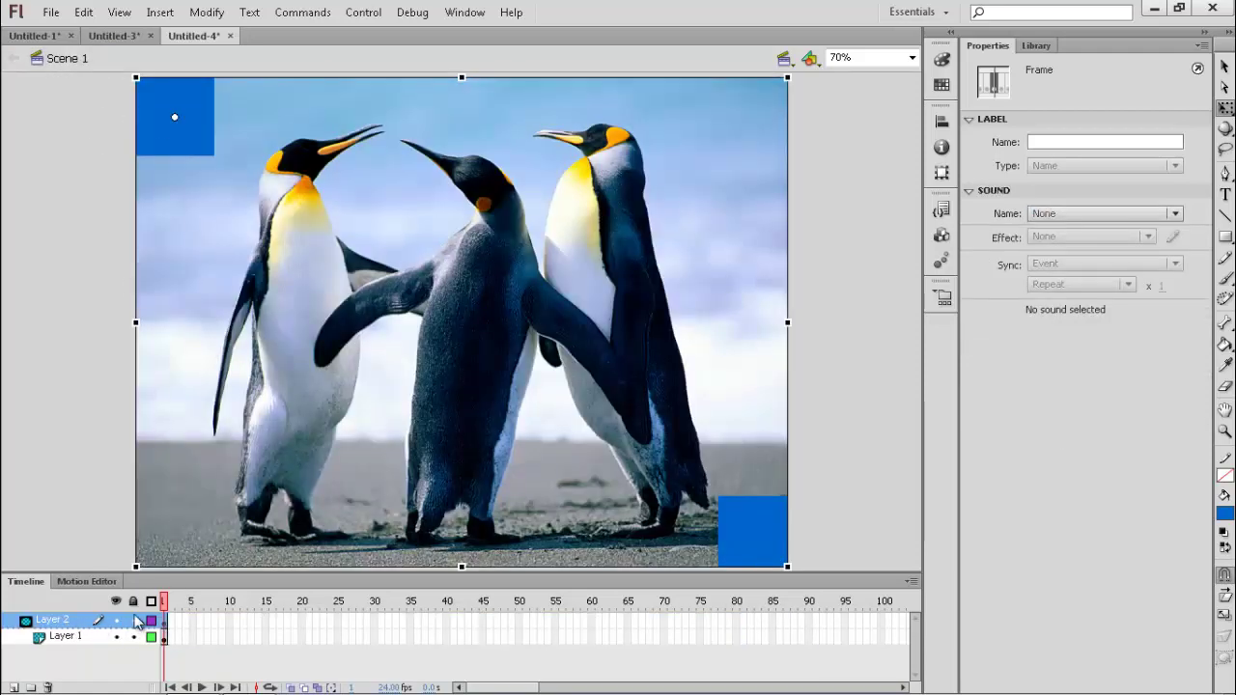
click(133, 620)
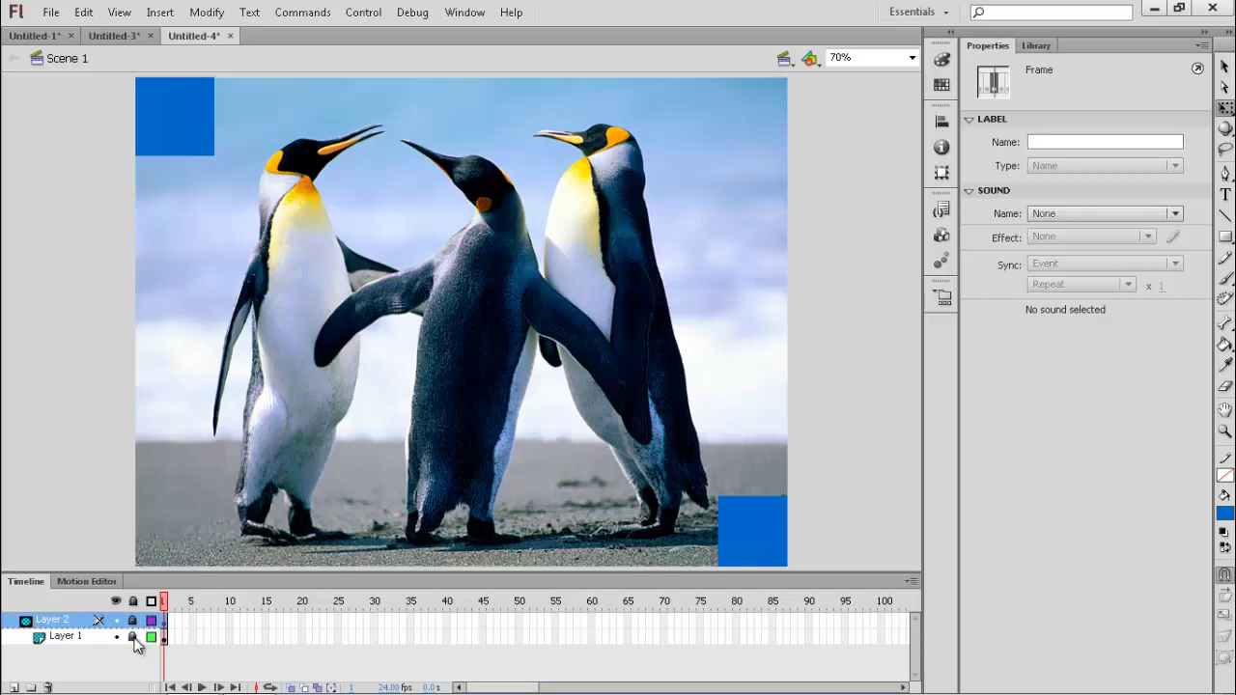
click(133, 638)
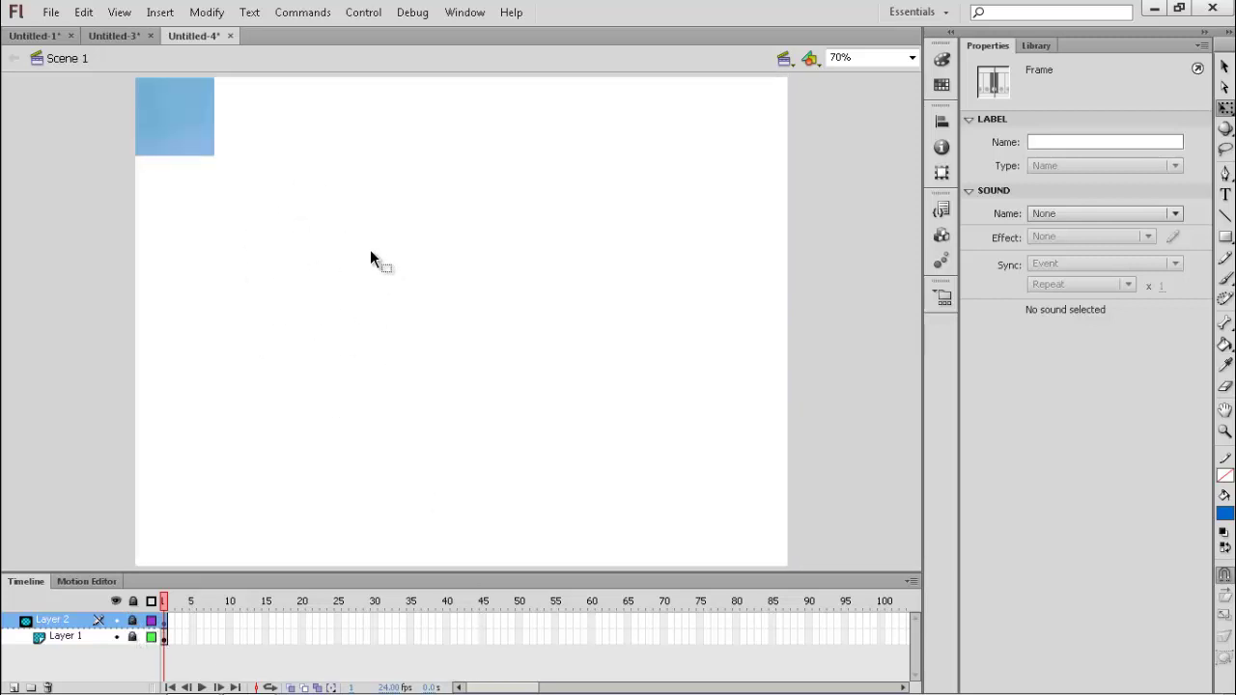
key(ctrl+Return)
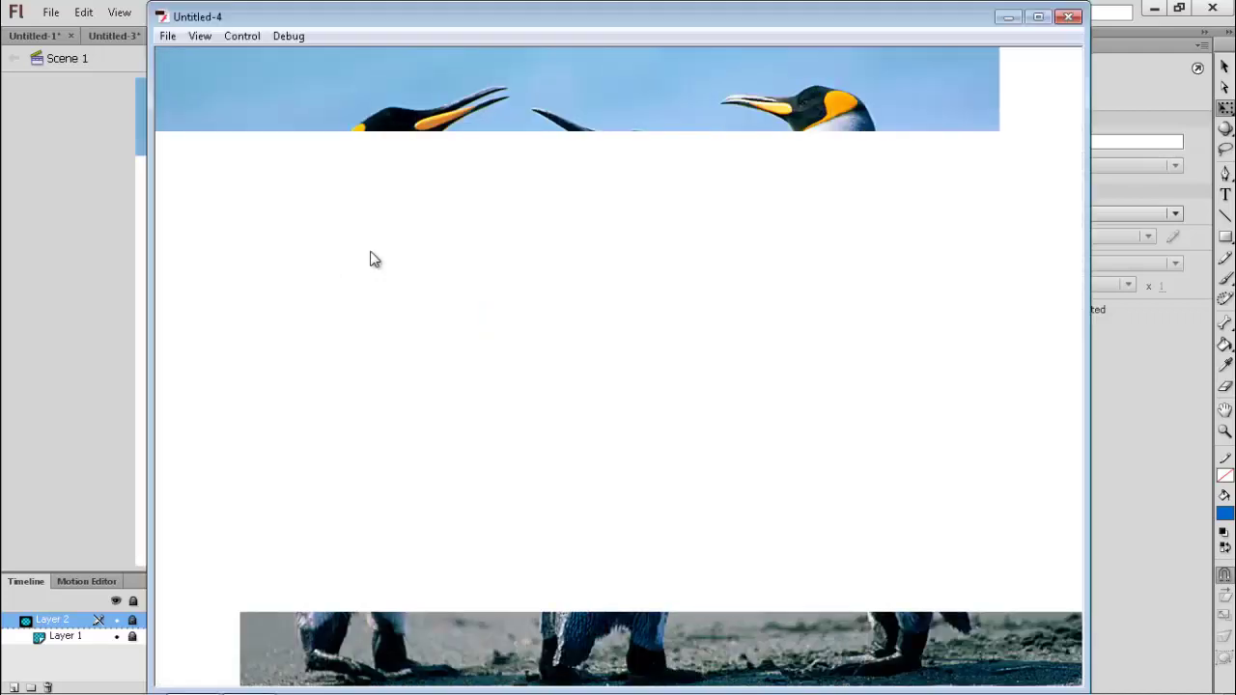